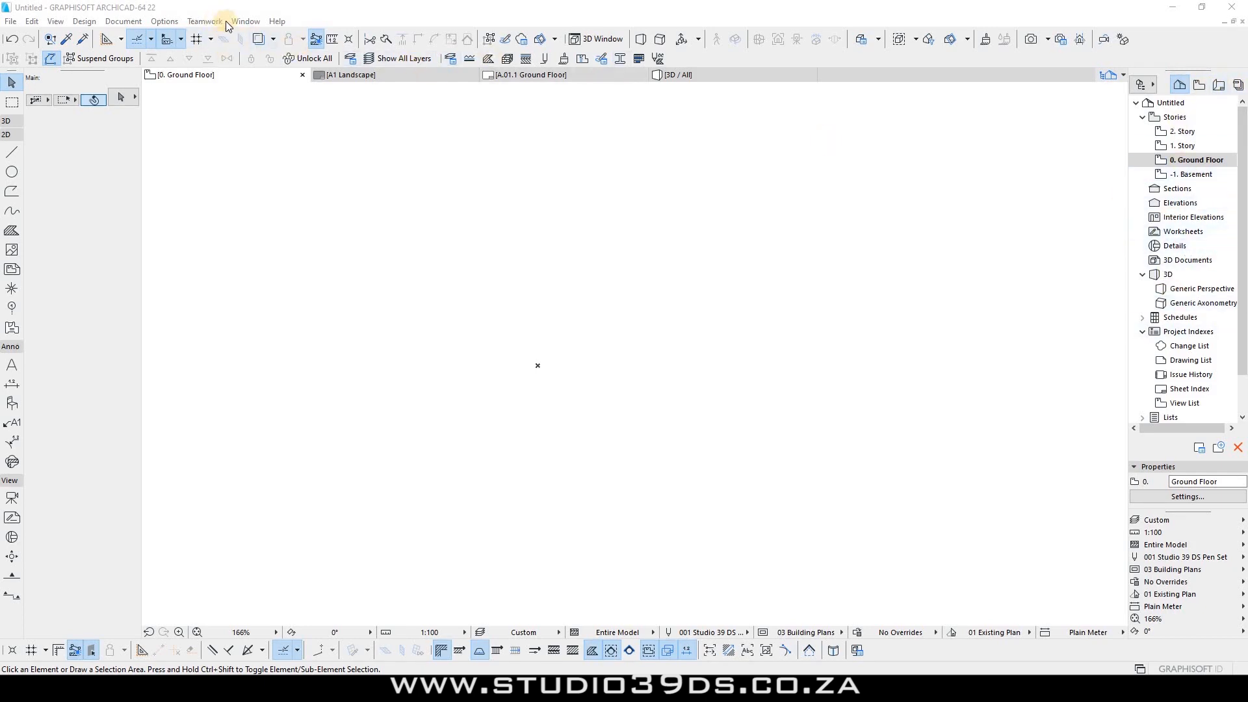
Step: Hide the Navigator palette from the Window menu, then show it again
left_click(246, 21)
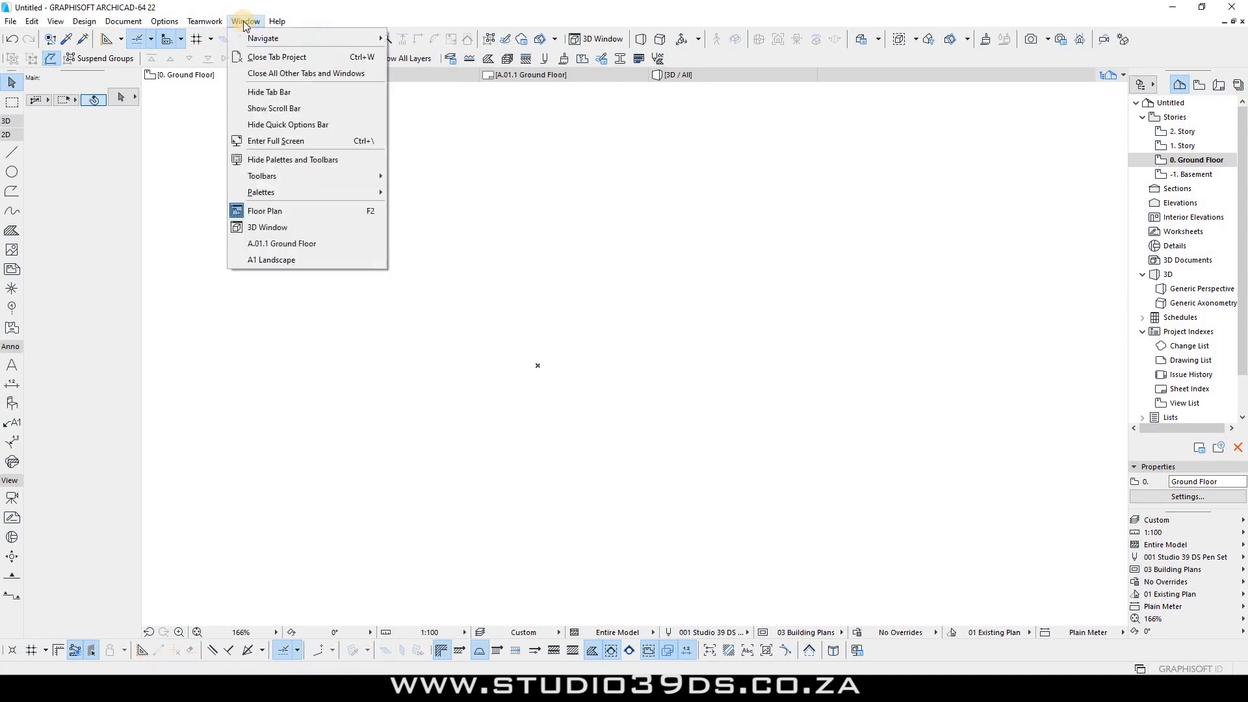
mouse_move(286, 192)
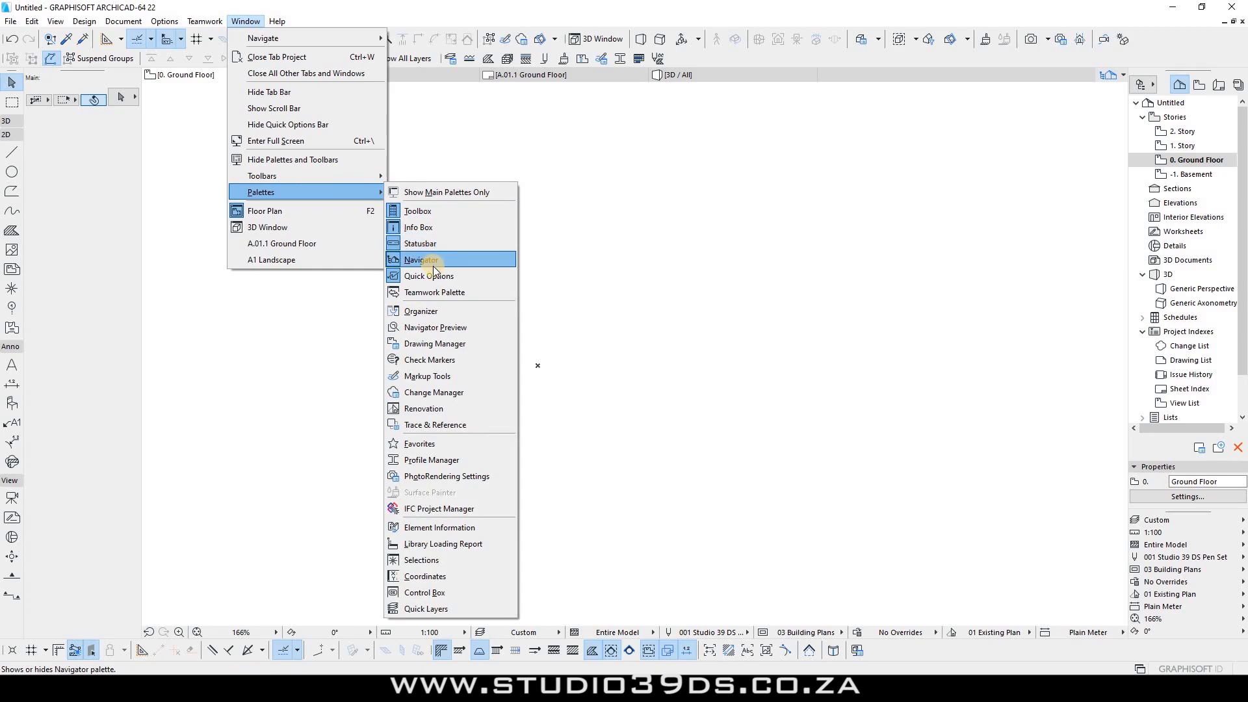
left_click(431, 259)
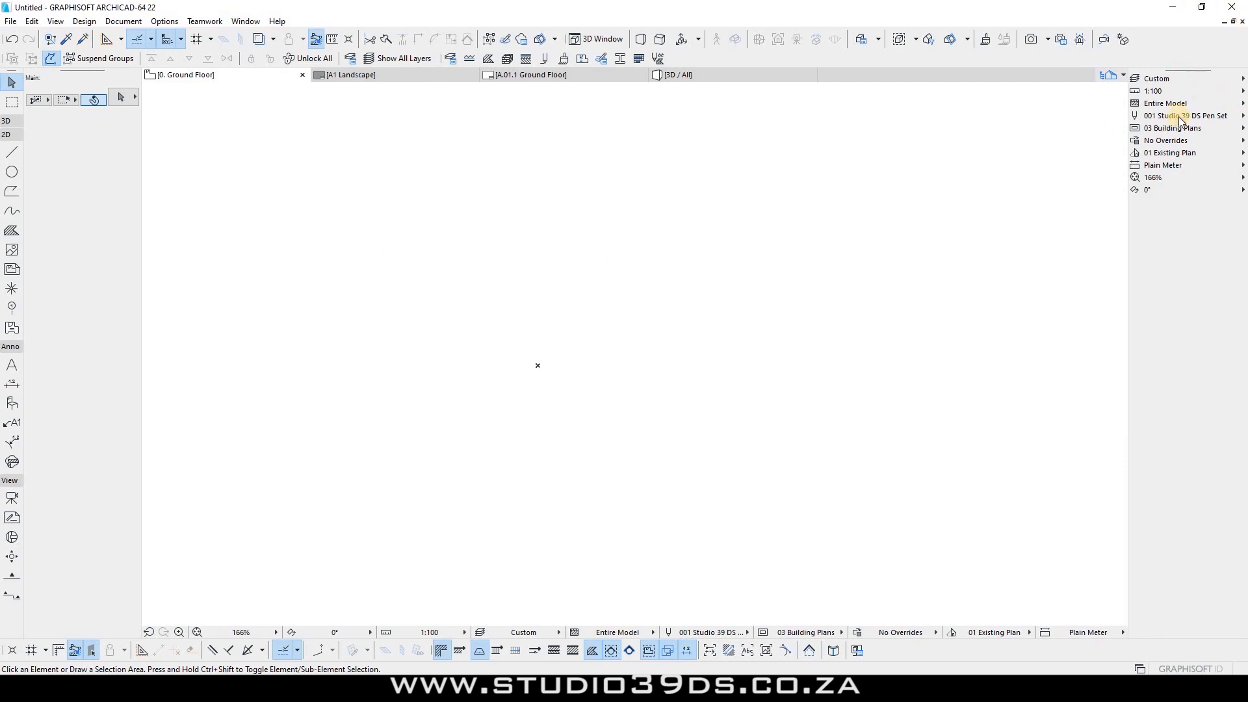
left_click(240, 24)
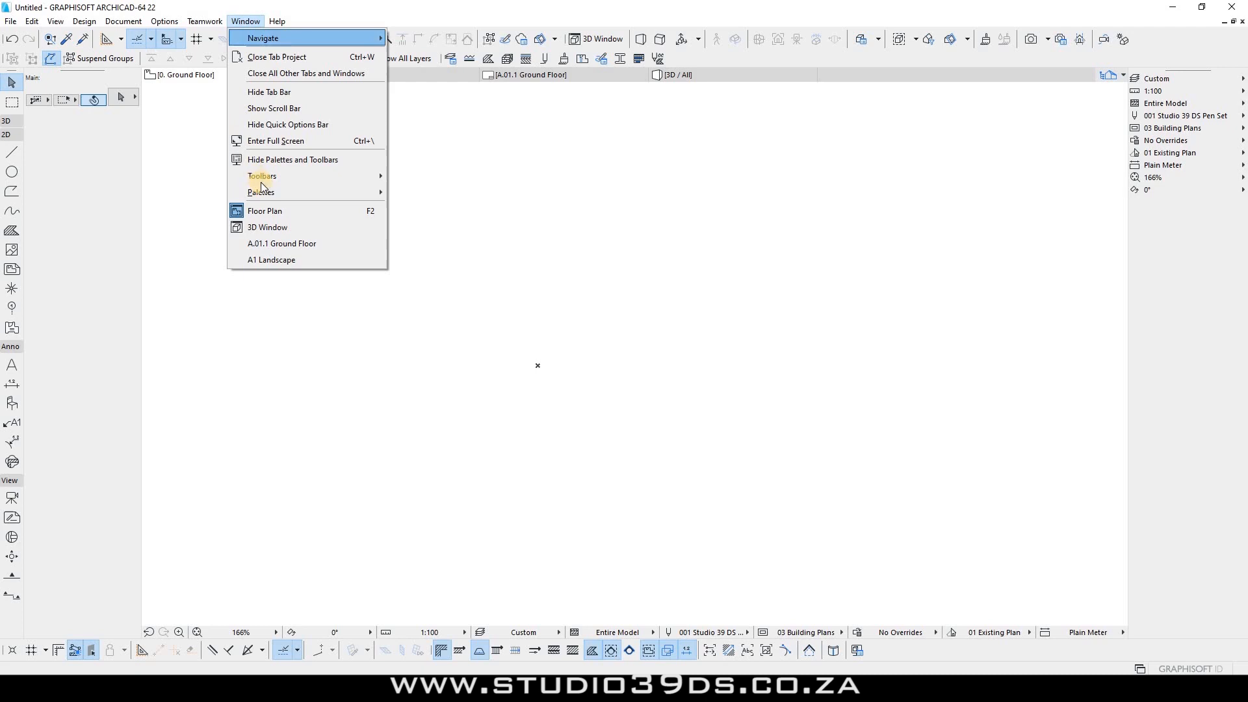
mouse_move(263, 192)
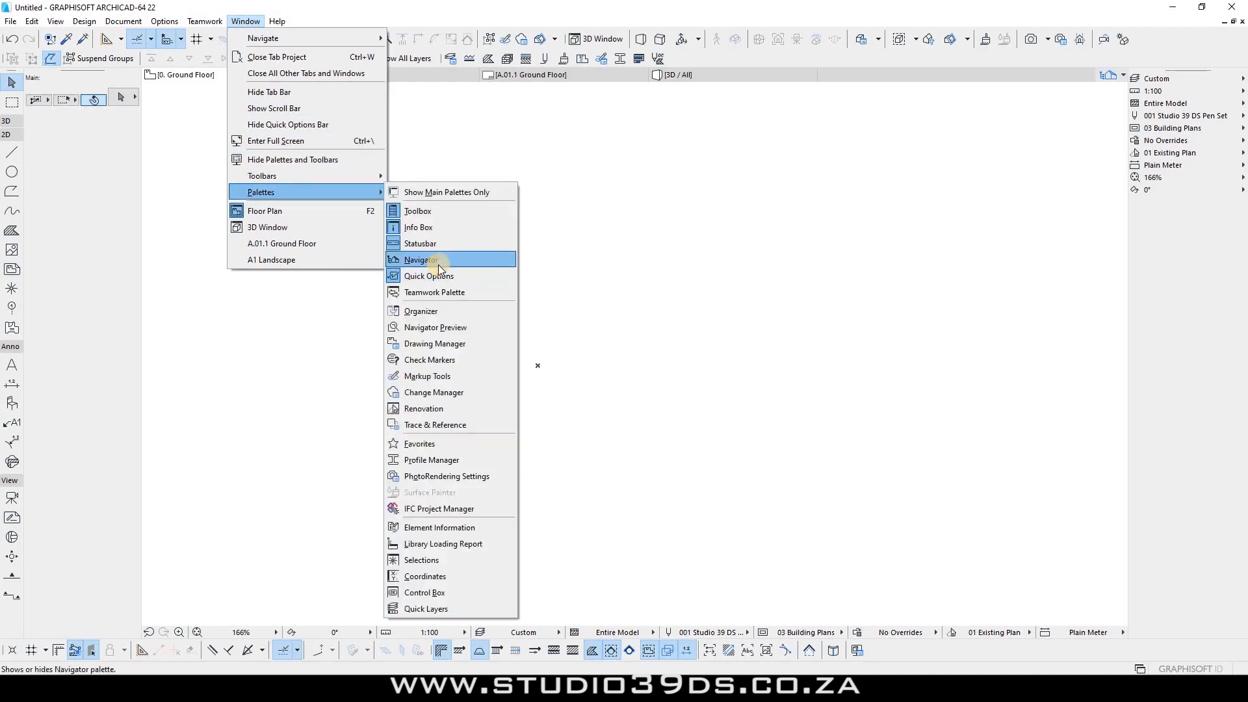
left_click(438, 262)
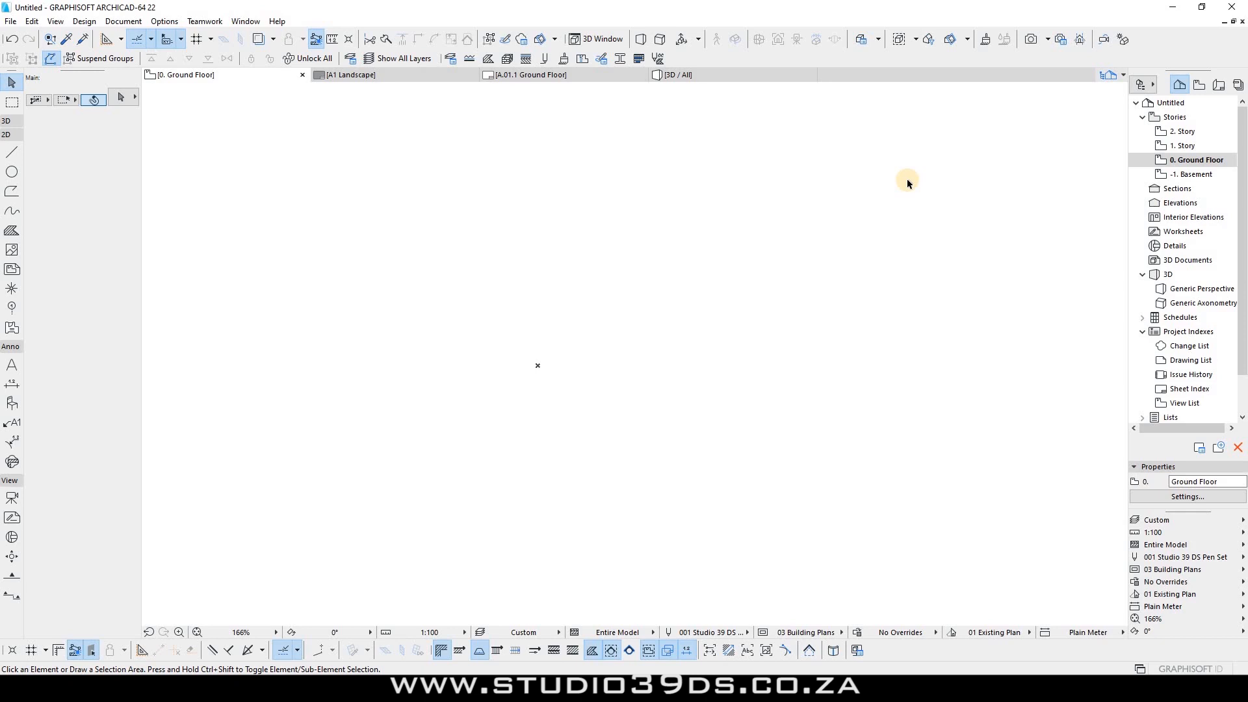
Step: Check the Project Chooser list without choosing, then switch the Navigator to the View Map
left_click(1142, 86)
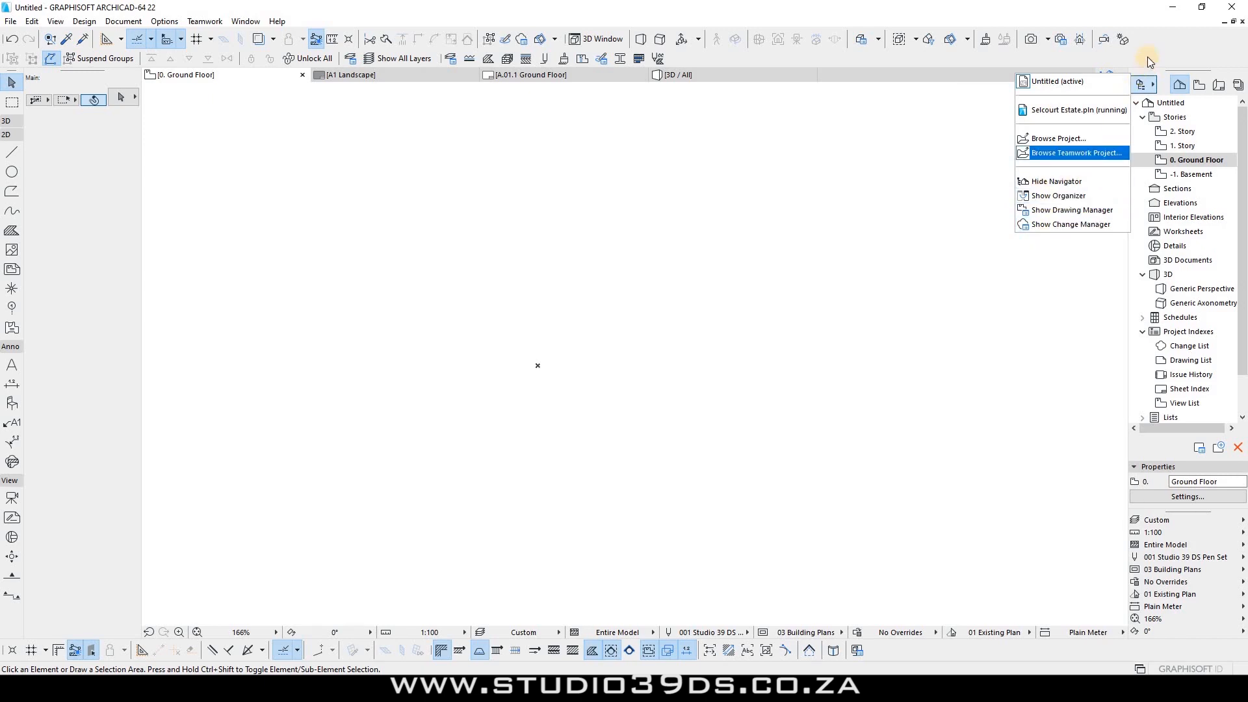
left_click(1160, 130)
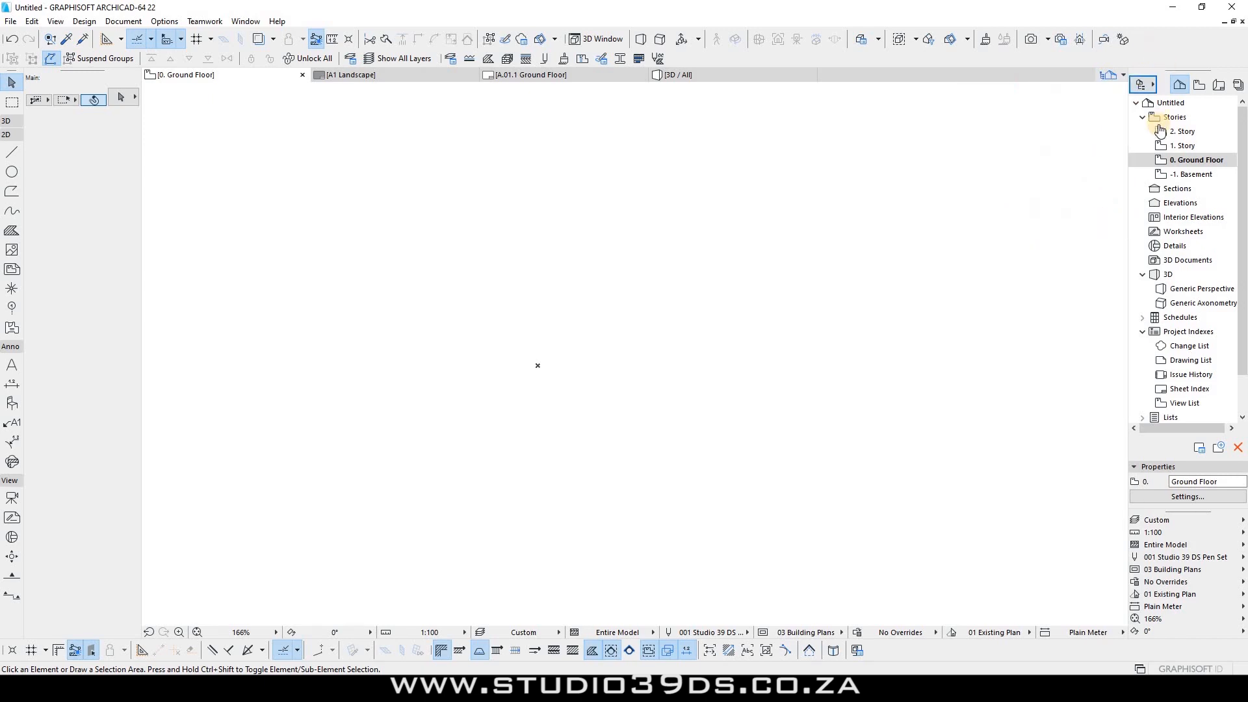
left_click(1177, 84)
left_click(1199, 85)
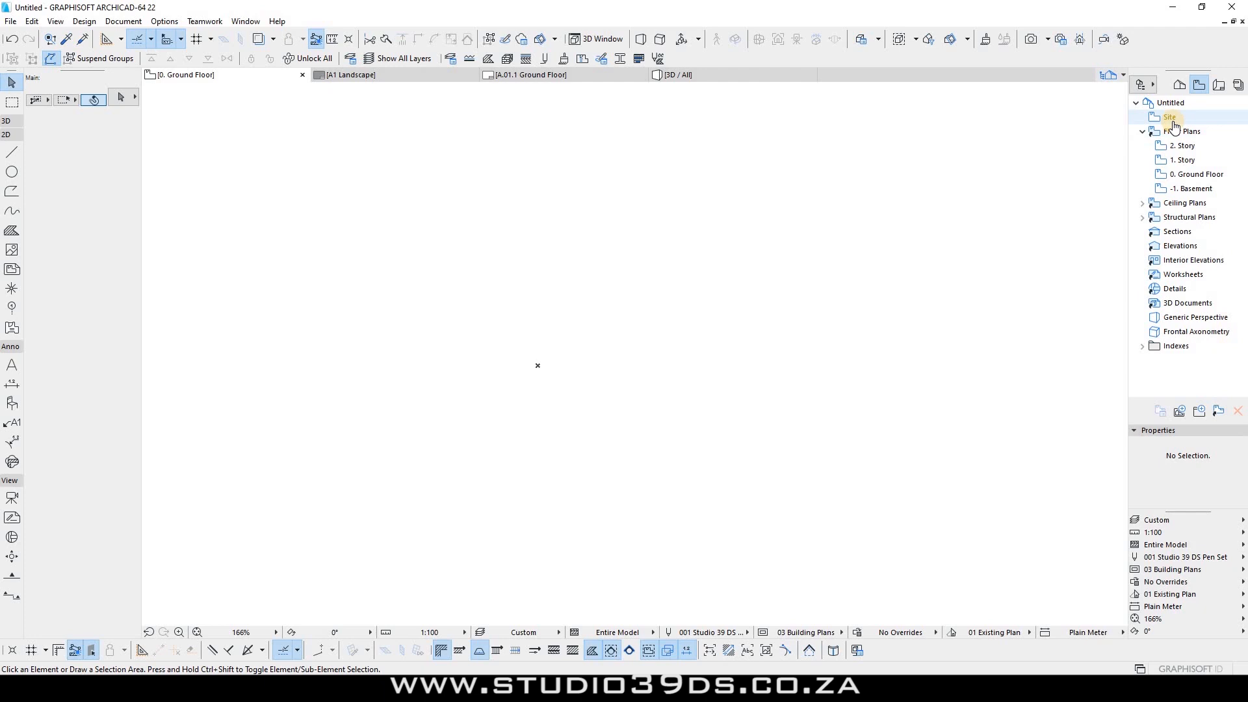
Step: Browse the Layout Book, Publisher Sets and Document > Publish, then return to the Project Map
left_click(1219, 87)
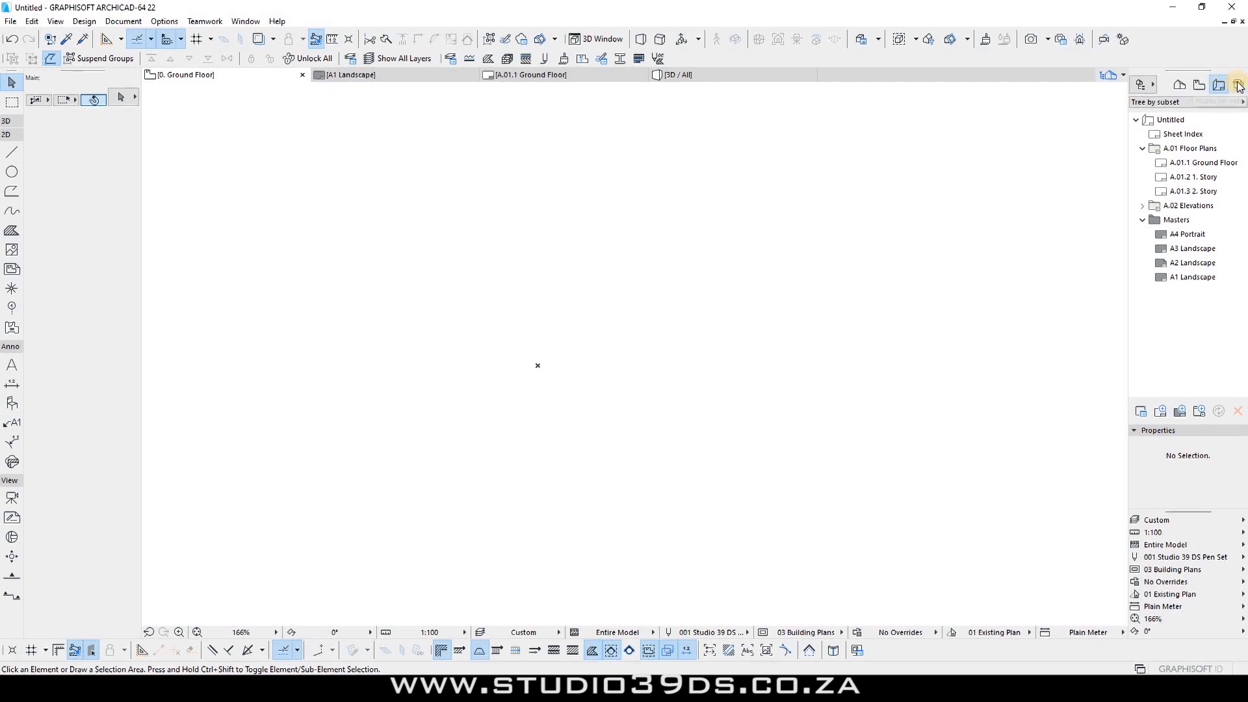
left_click(1238, 85)
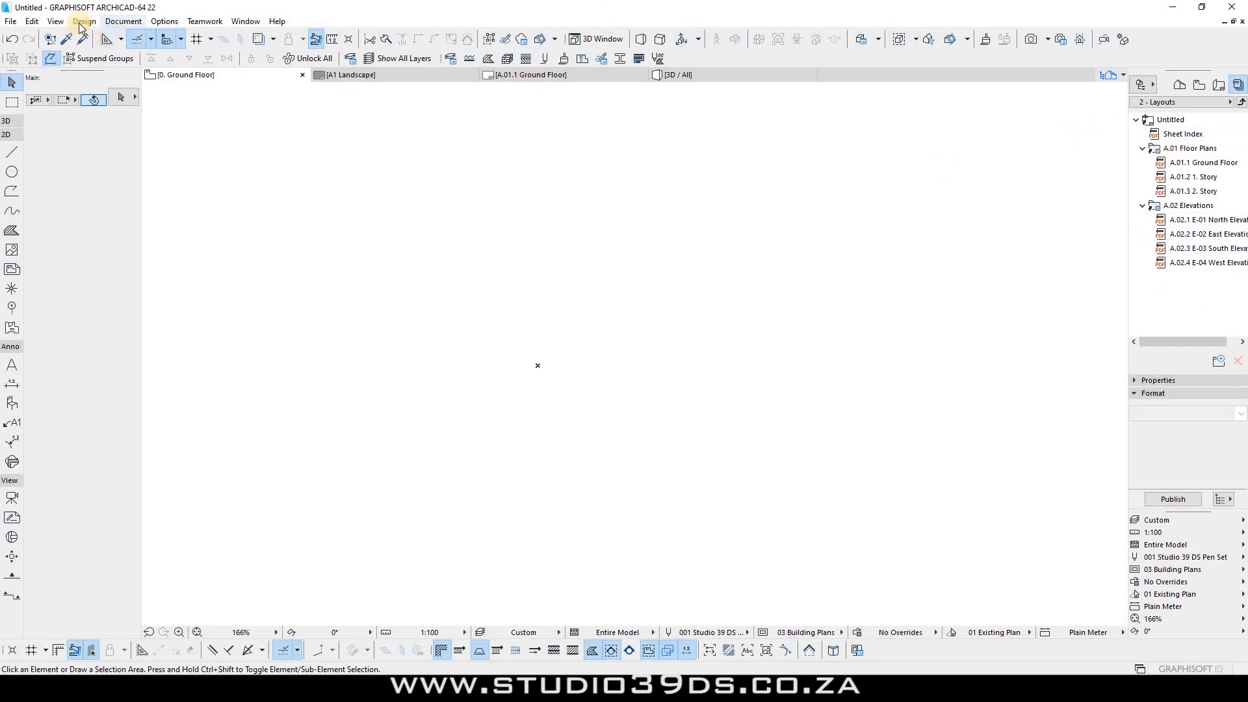
left_click(123, 21)
left_click(189, 357)
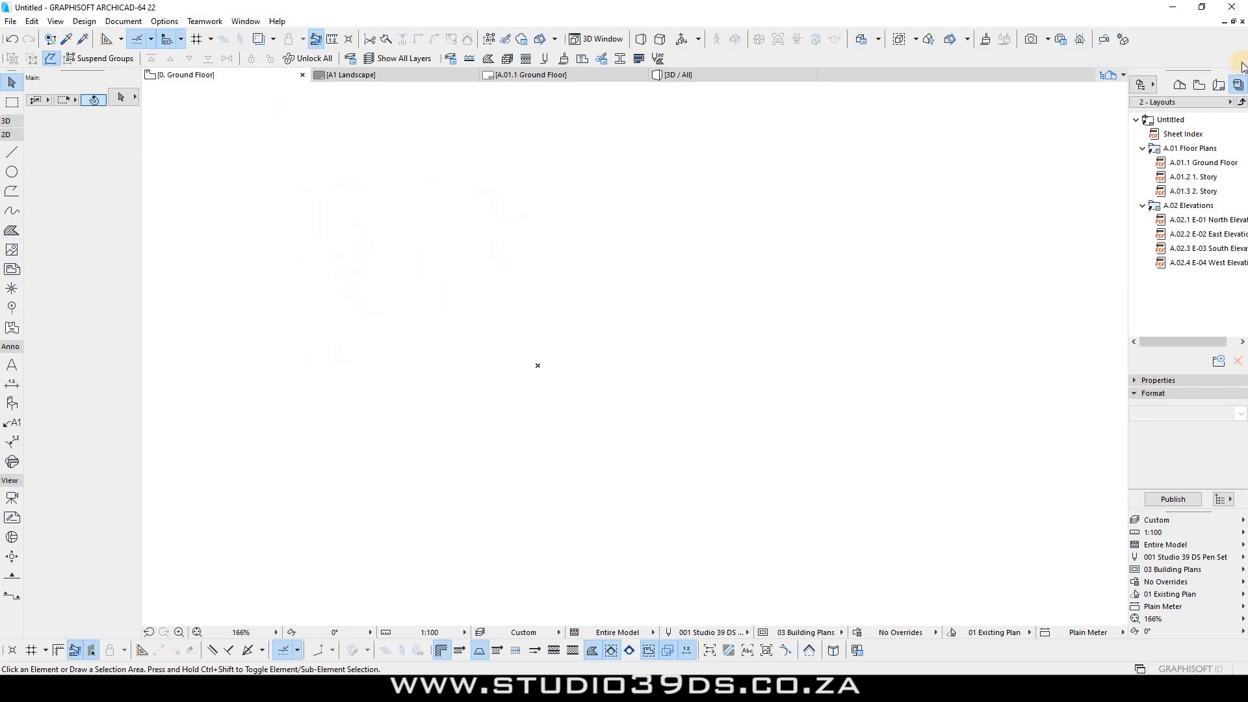
left_click(1180, 84)
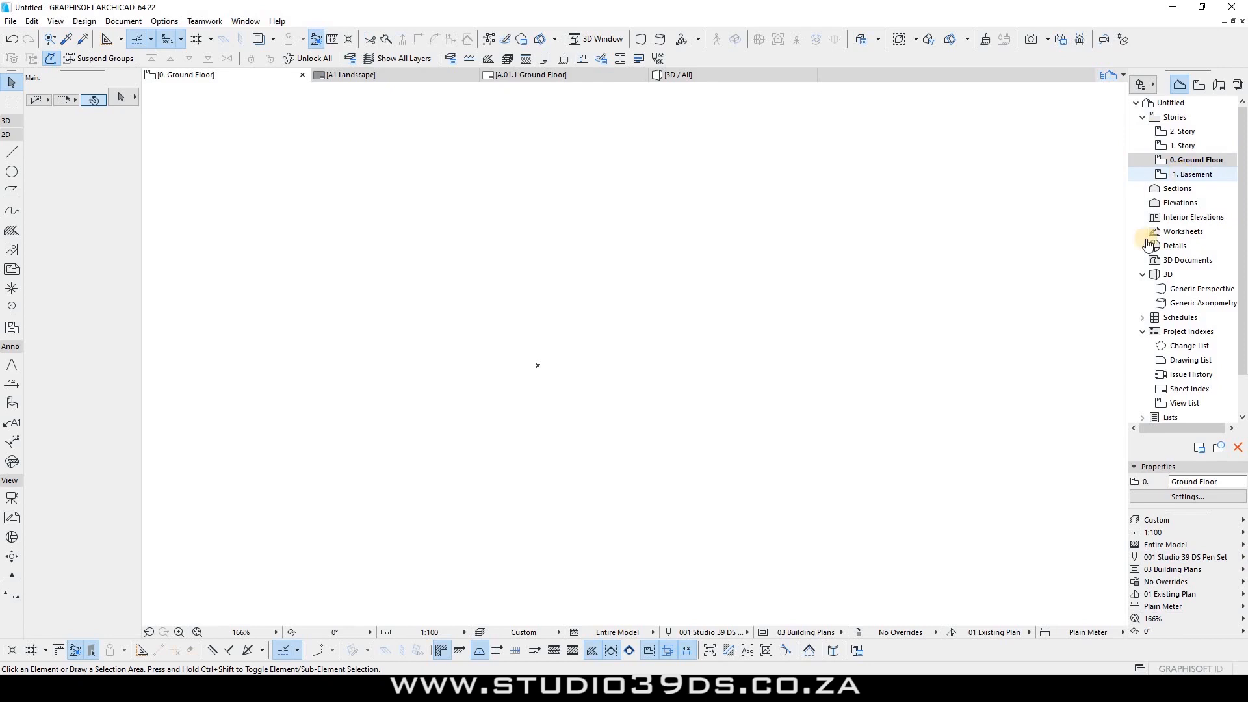
Step: Switch the layer combination to 03 SITE LAYOUT and review the scale and model view lists
left_click(1183, 520)
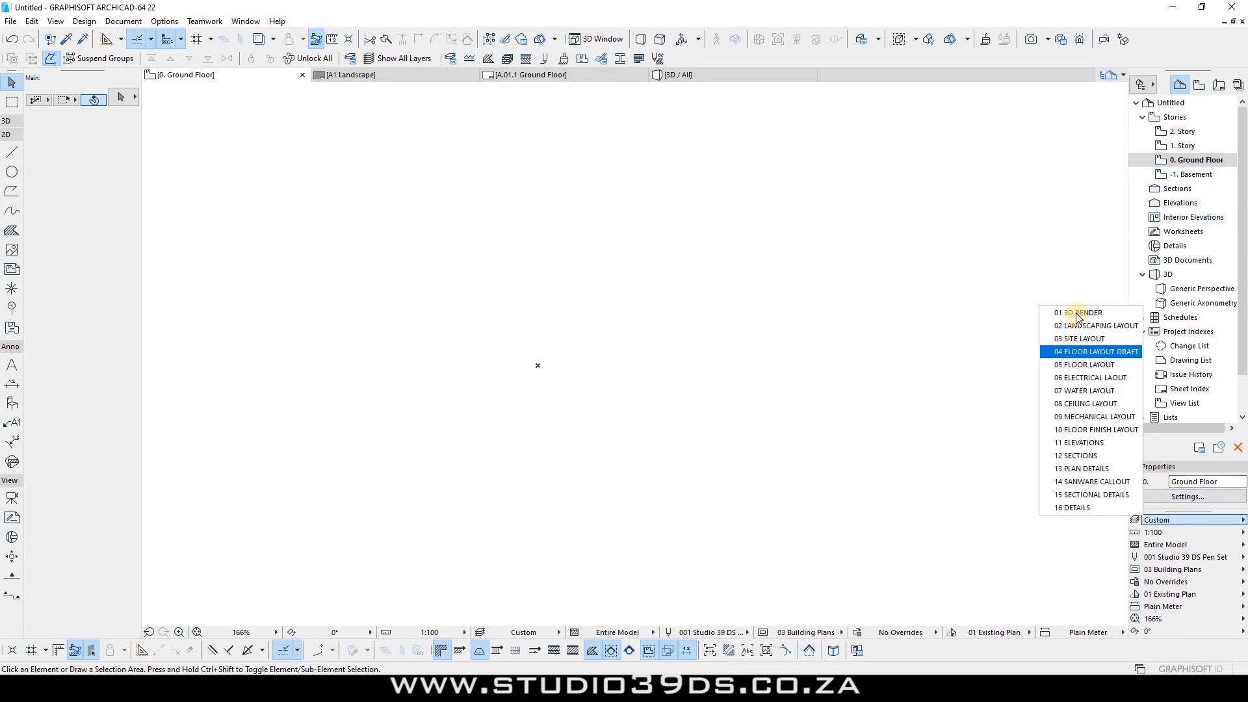
left_click(1146, 518)
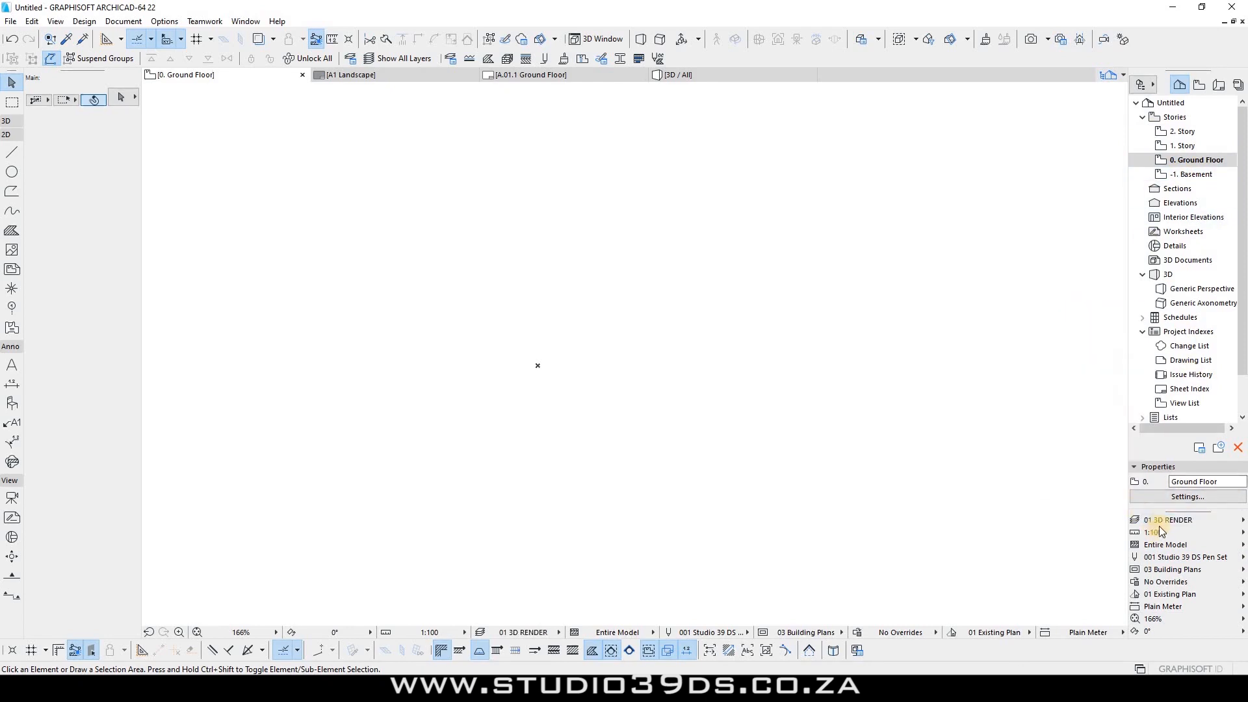
left_click(1161, 521)
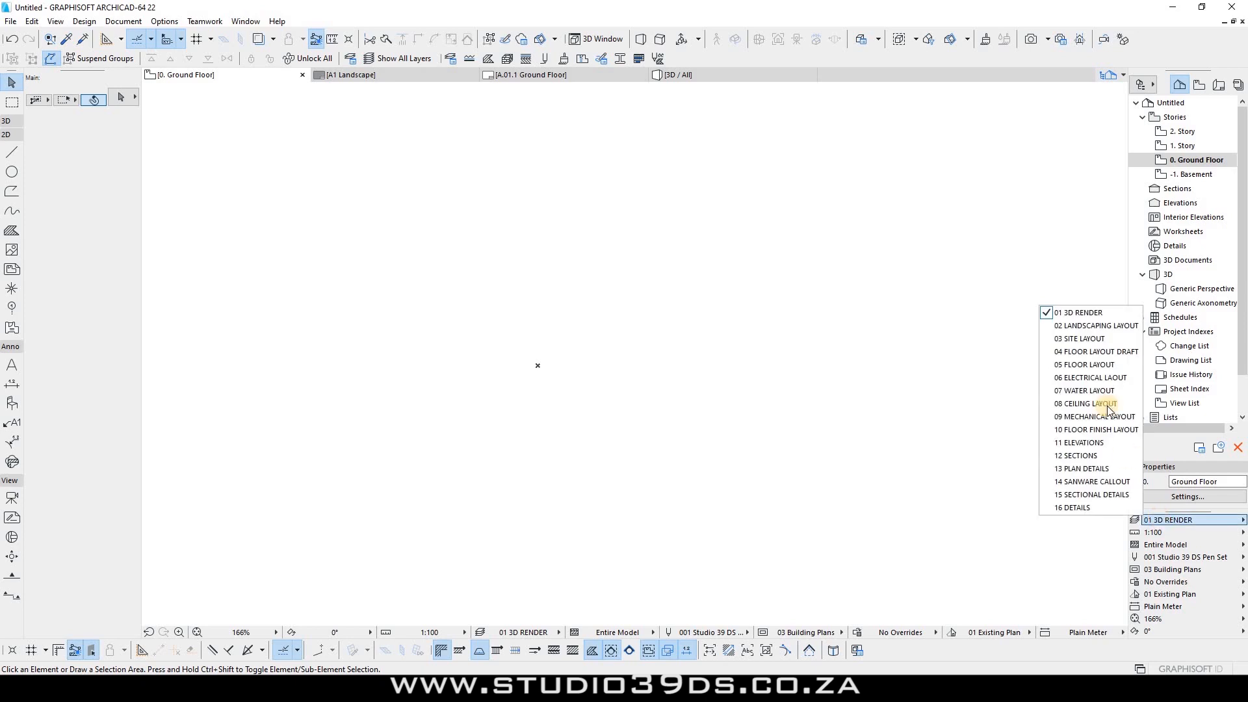
left_click(1088, 339)
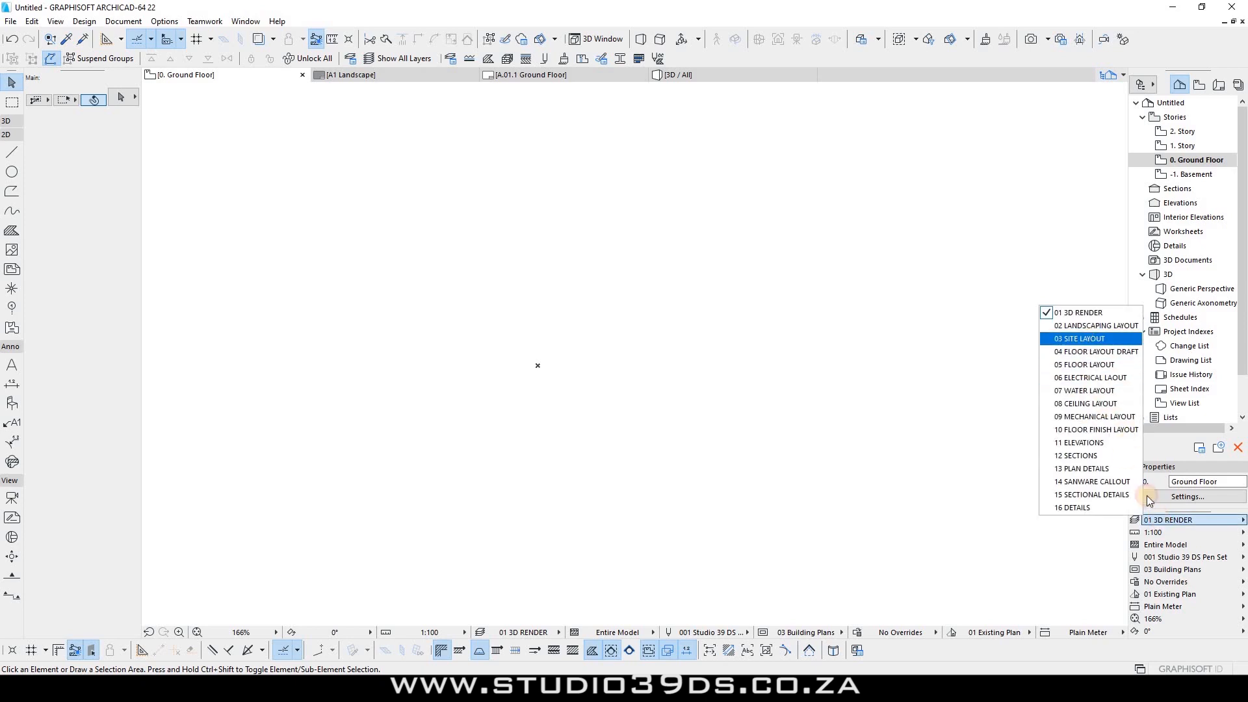
left_click(1161, 534)
left_click(1163, 547)
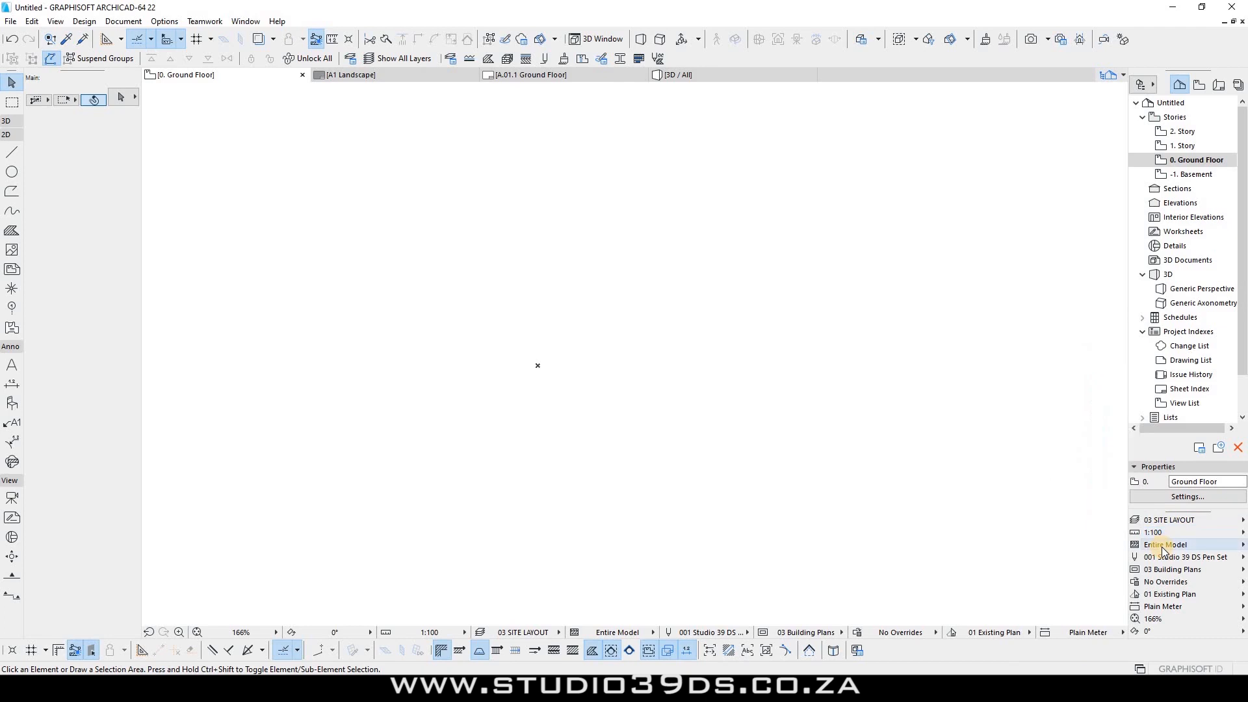
left_click(1162, 547)
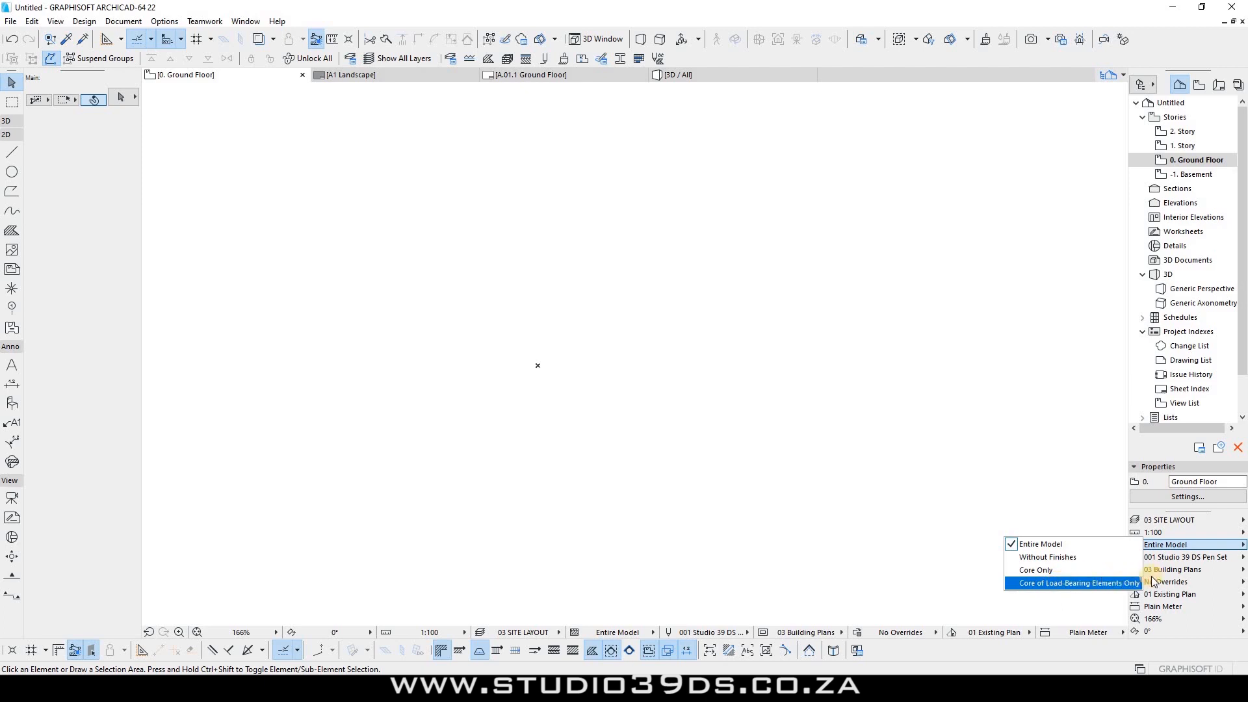
mouse_move(1165, 557)
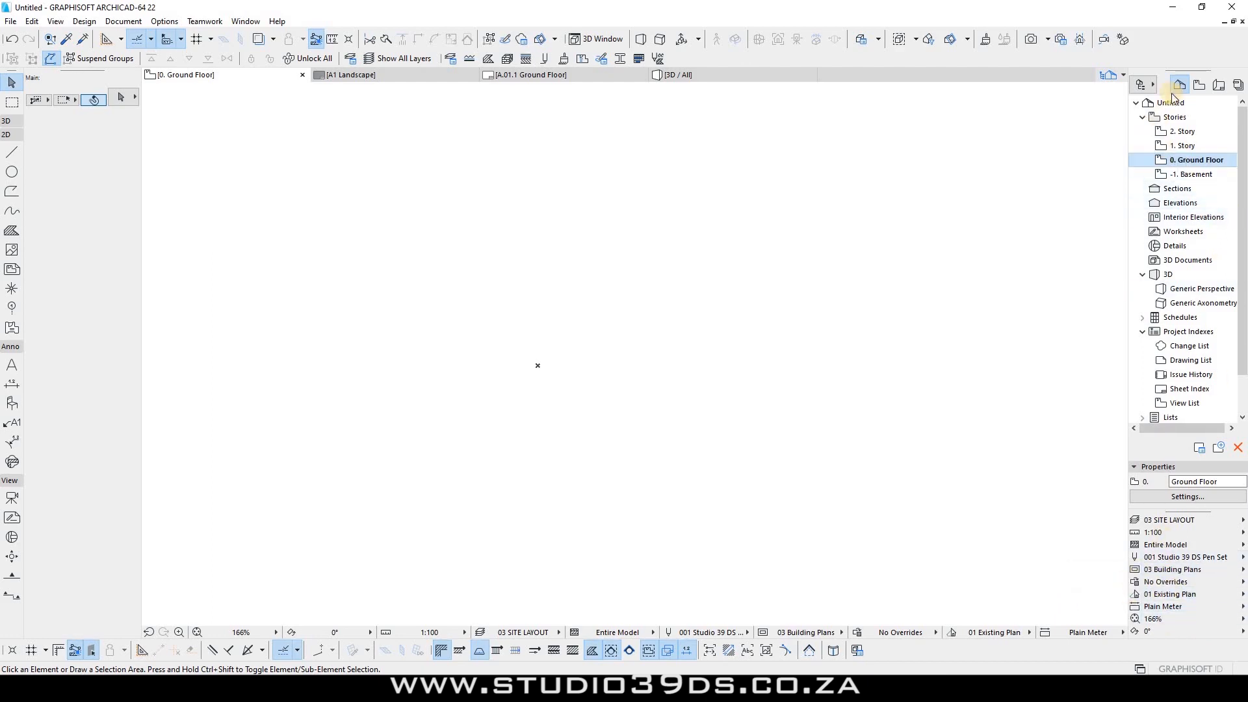
Step: Delete the -1. Basement story and expand Ceiling Plans in the View Map
right_click(1173, 174)
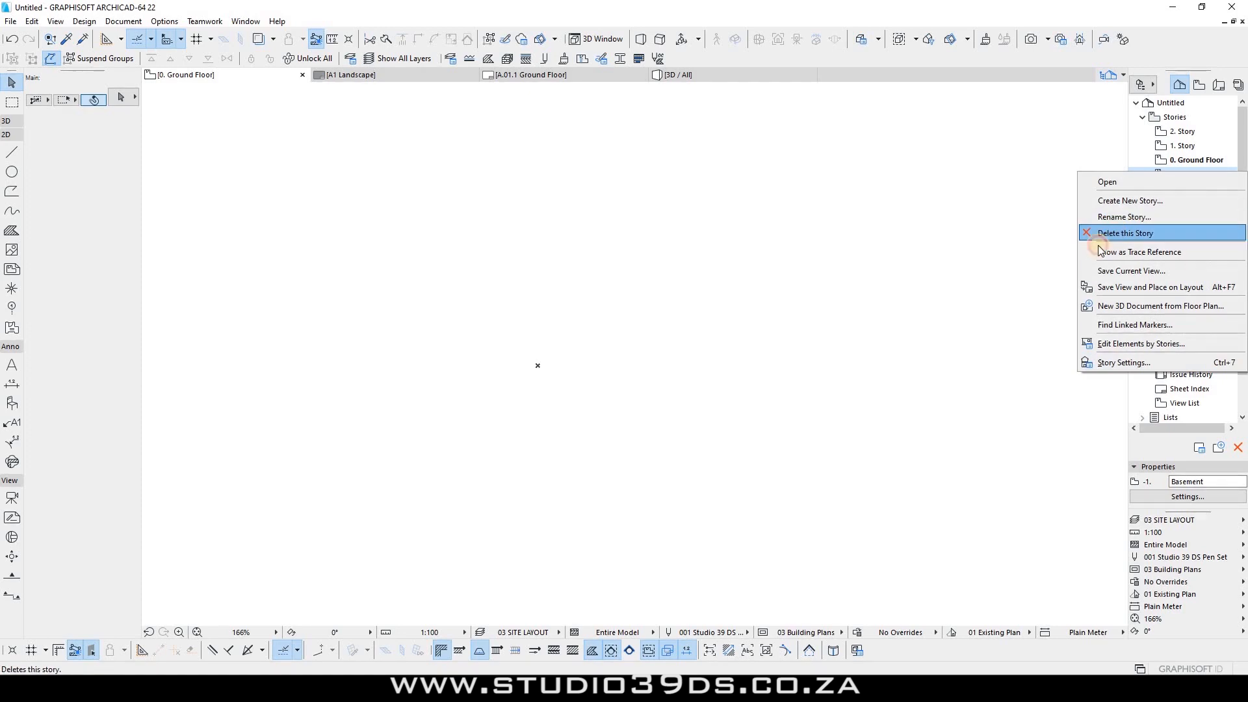
left_click(1119, 233)
left_click(737, 282)
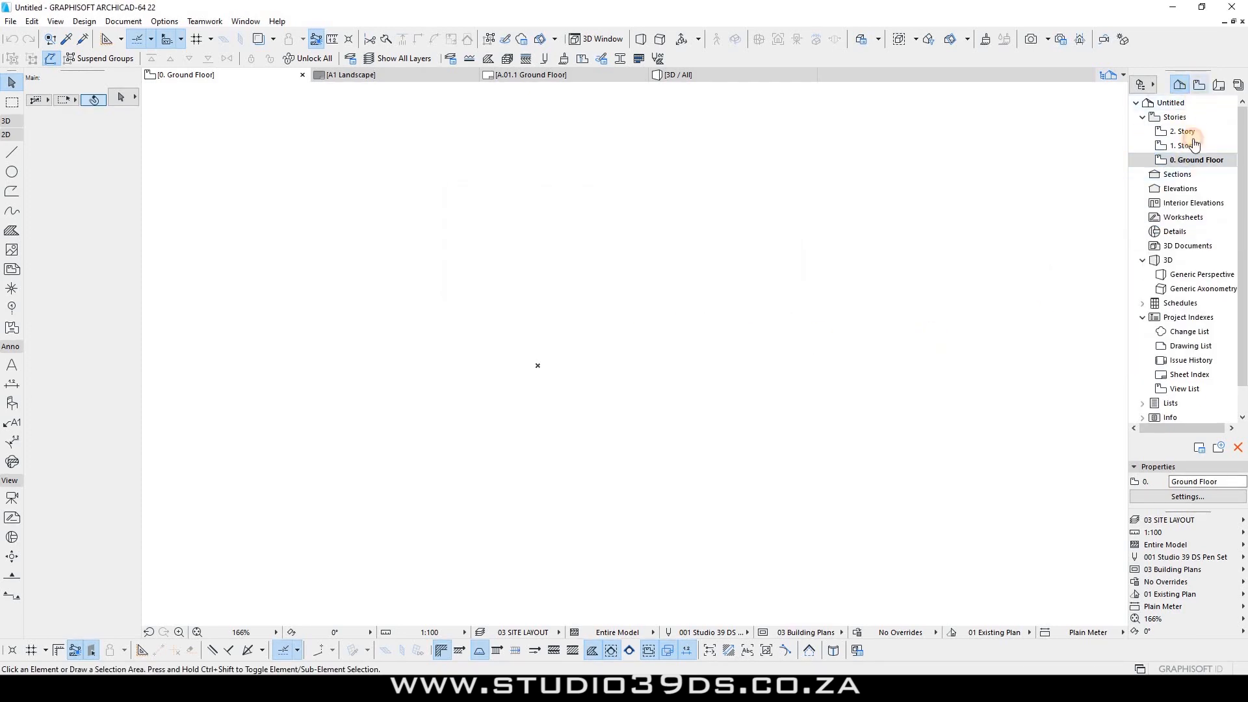
left_click(1199, 85)
left_click(1143, 189)
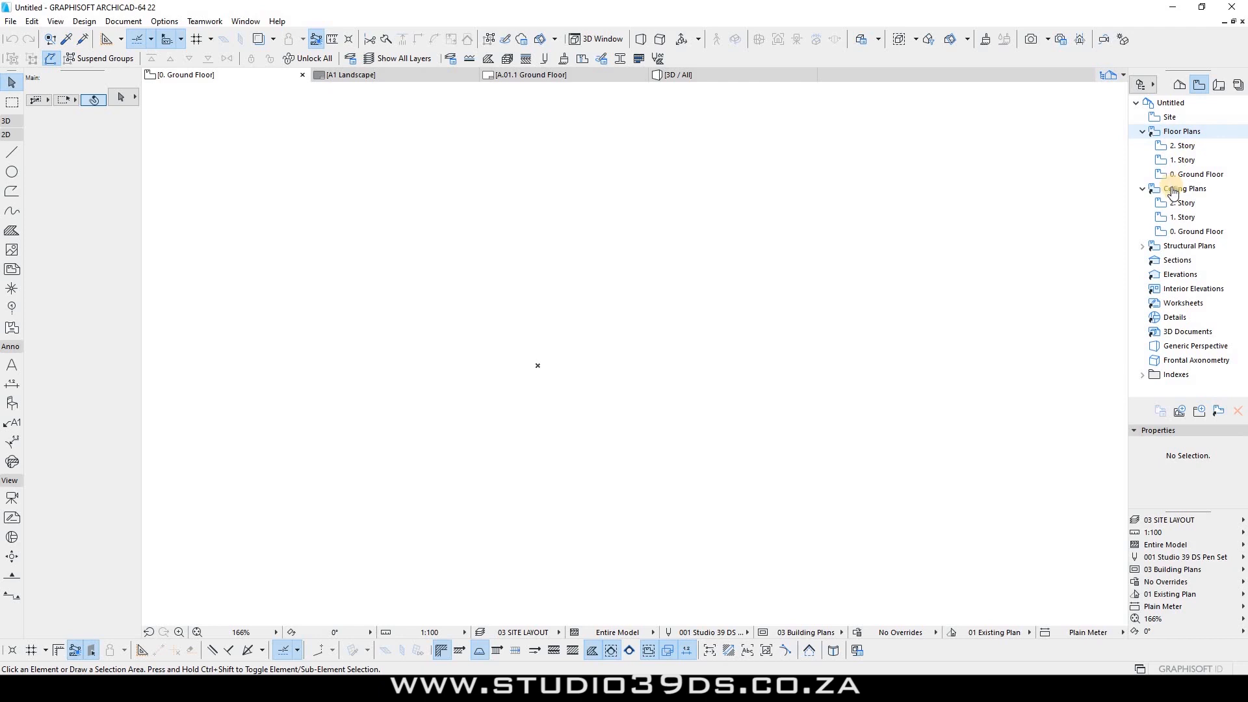
left_click(1143, 246)
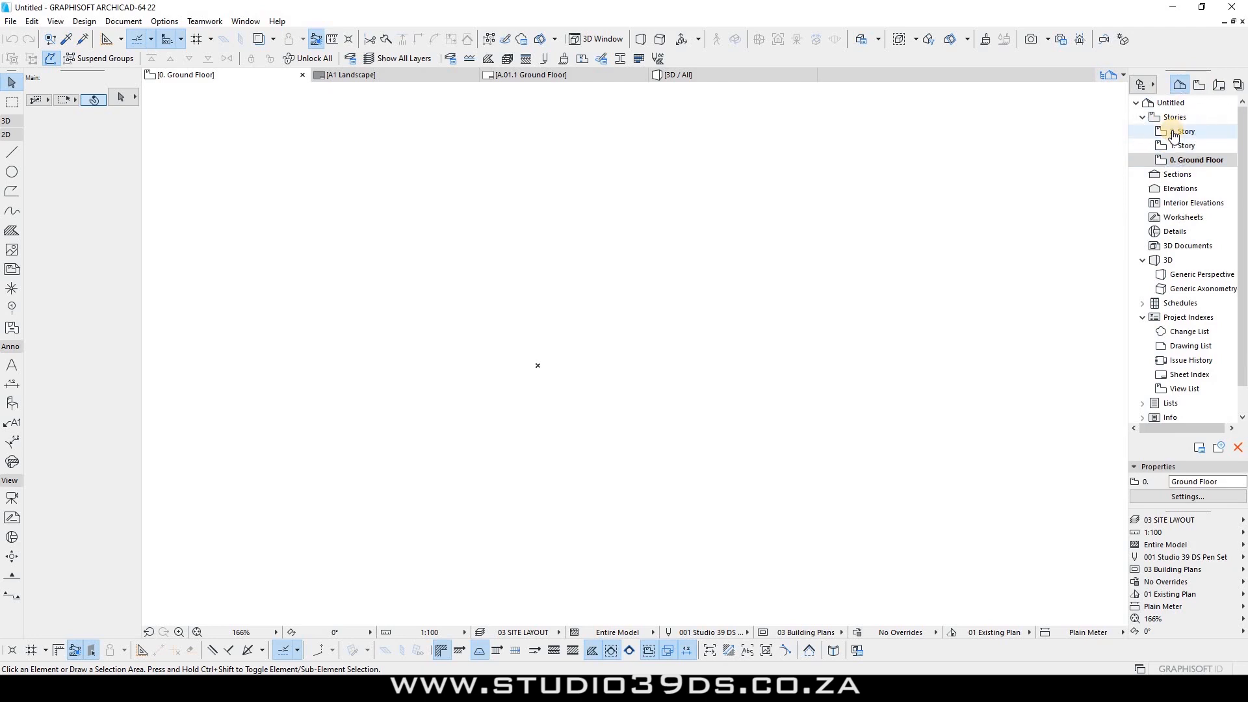
Step: Create a new -1. Basement story below Ground Floor at elevation -3000, 3000 high
double_click(1173, 132)
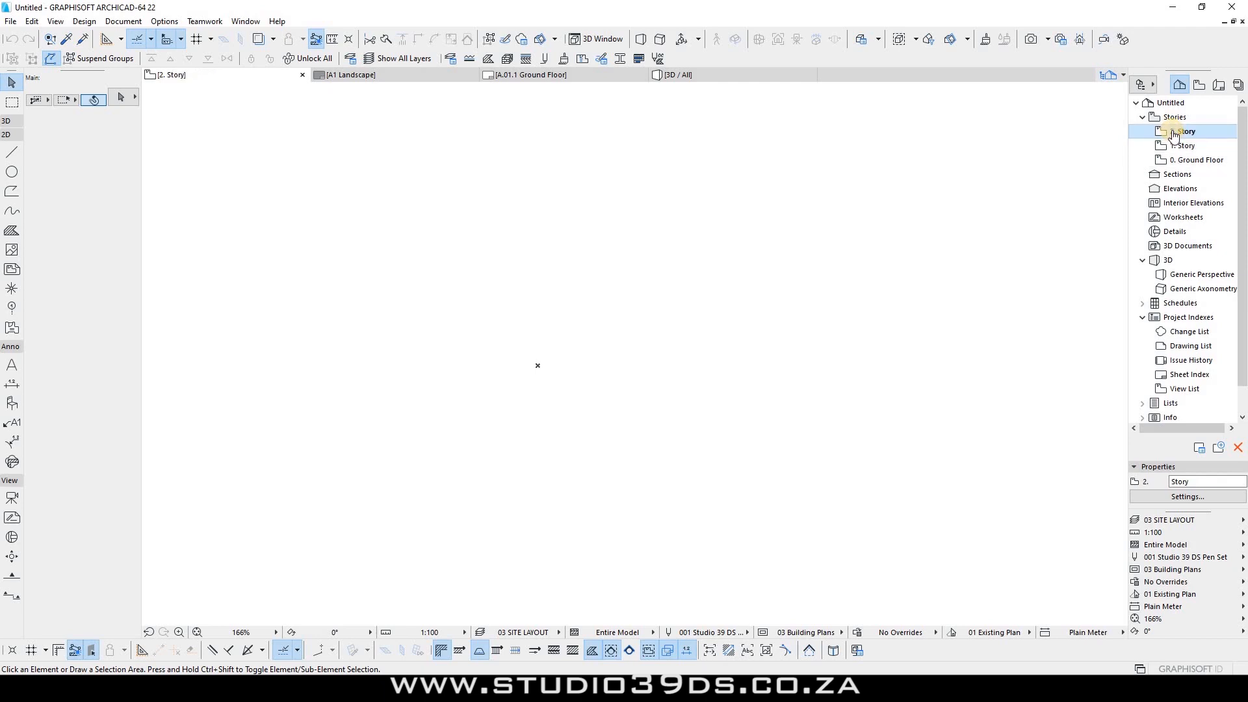
key("ctrl+Down")
key("ctrl+Down")
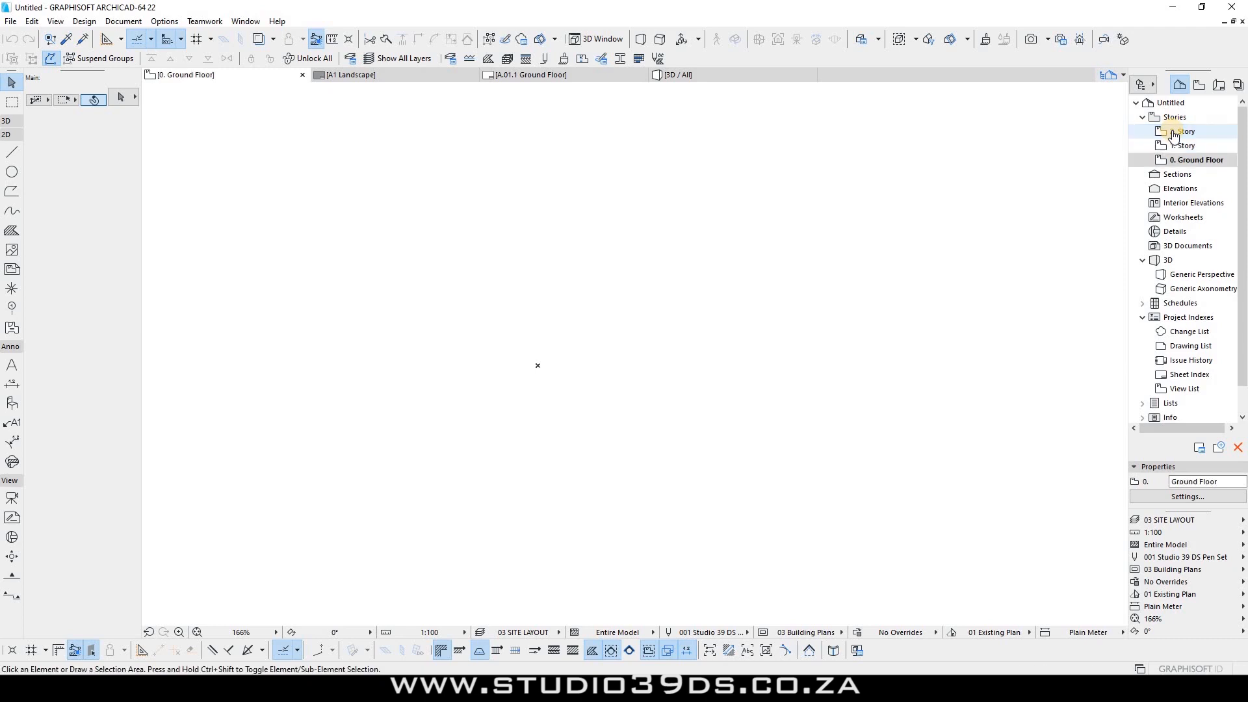
key("ctrl+Down")
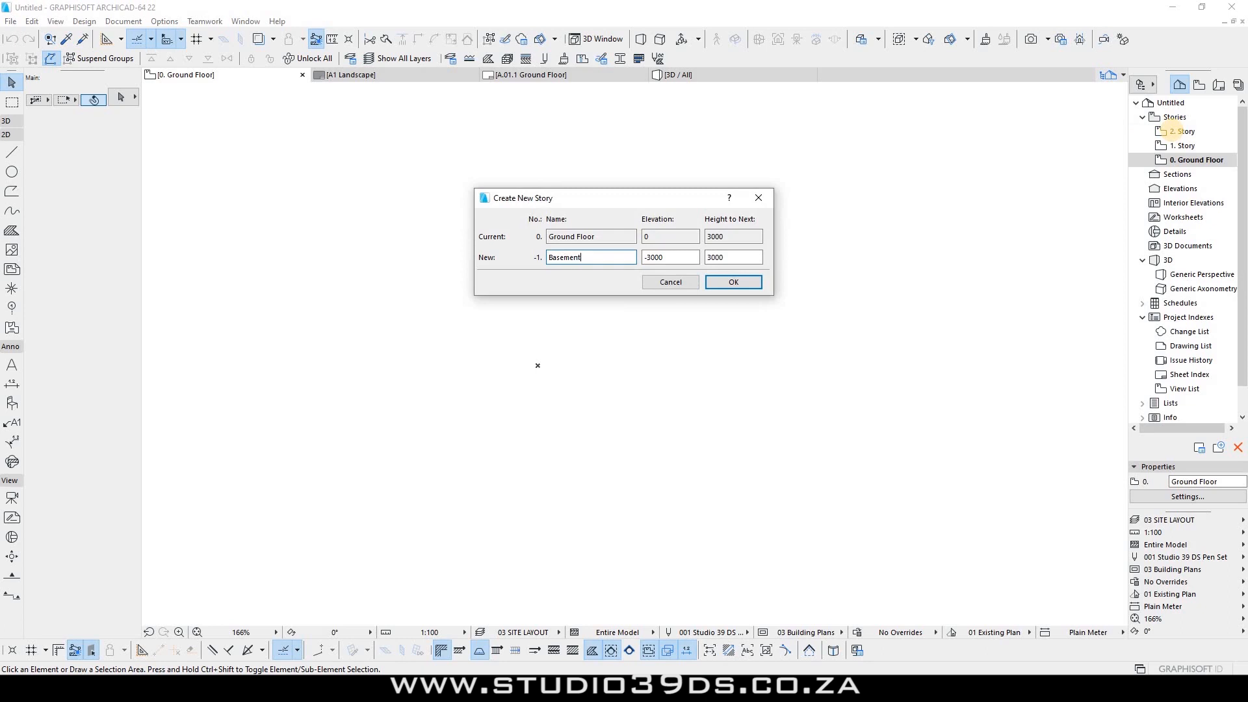
left_click(732, 284)
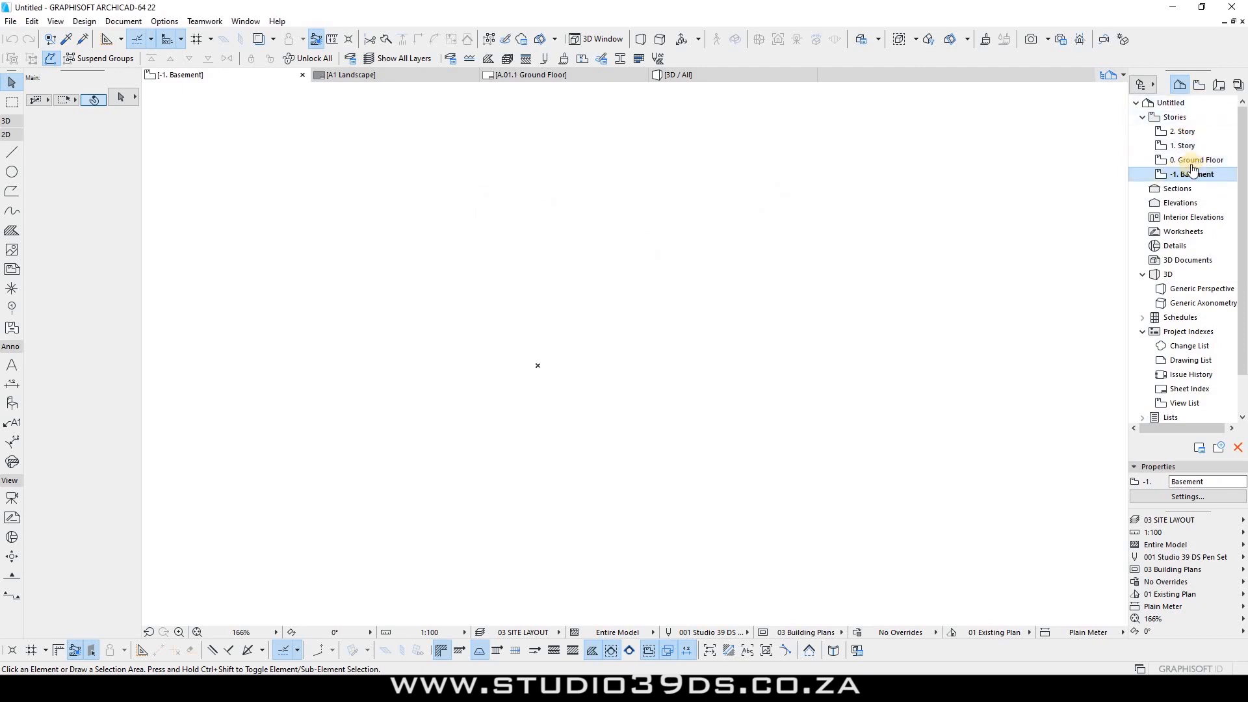
Step: Rename 1. Story to First Floor
right_click(1182, 146)
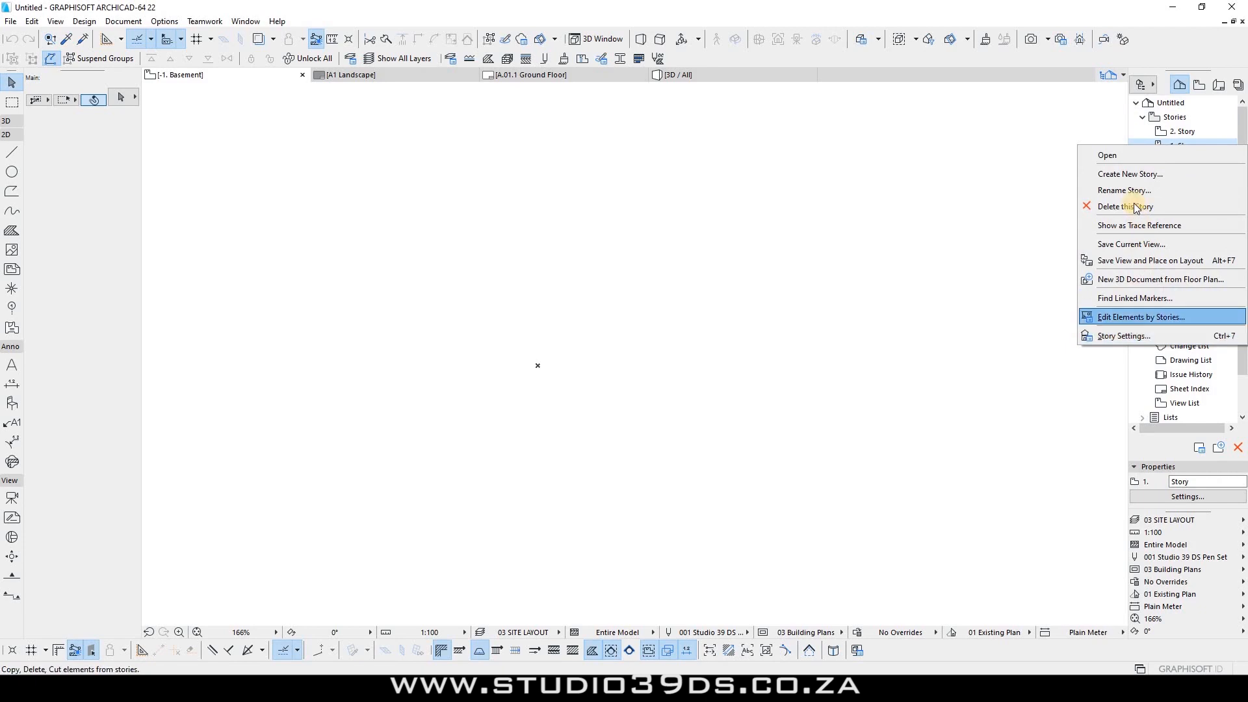
left_click(1134, 191)
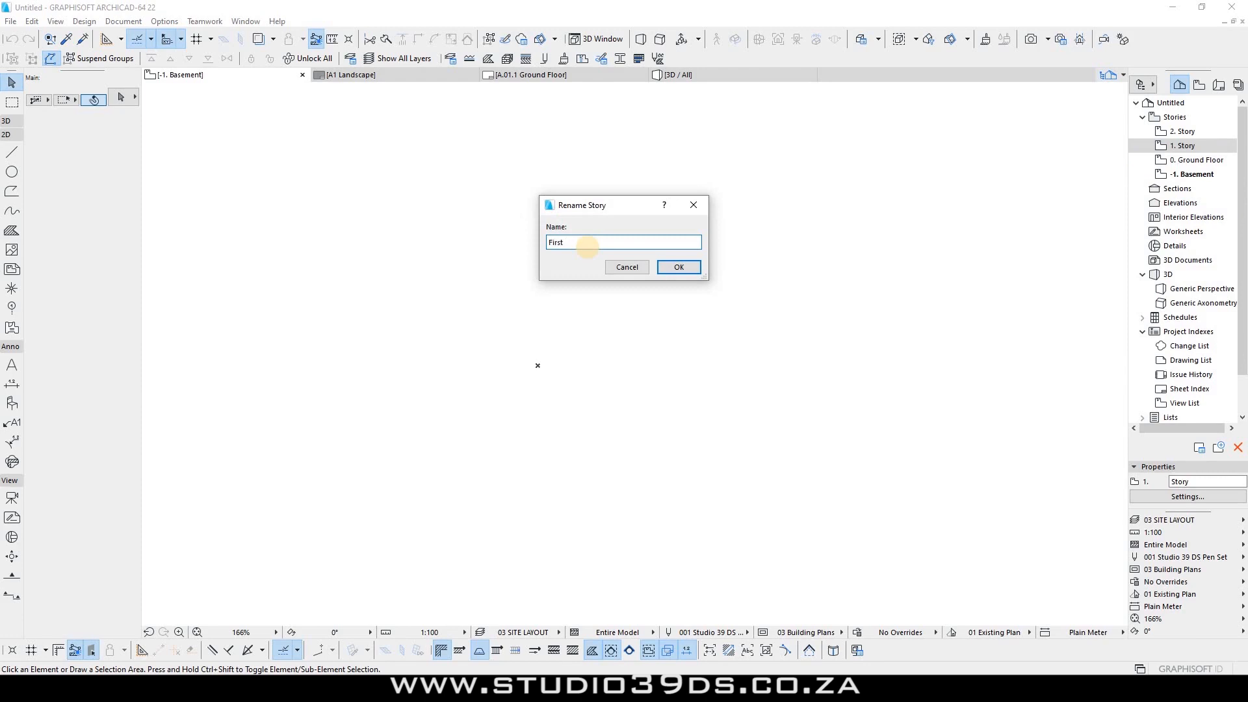
type("First Floor")
key("Return")
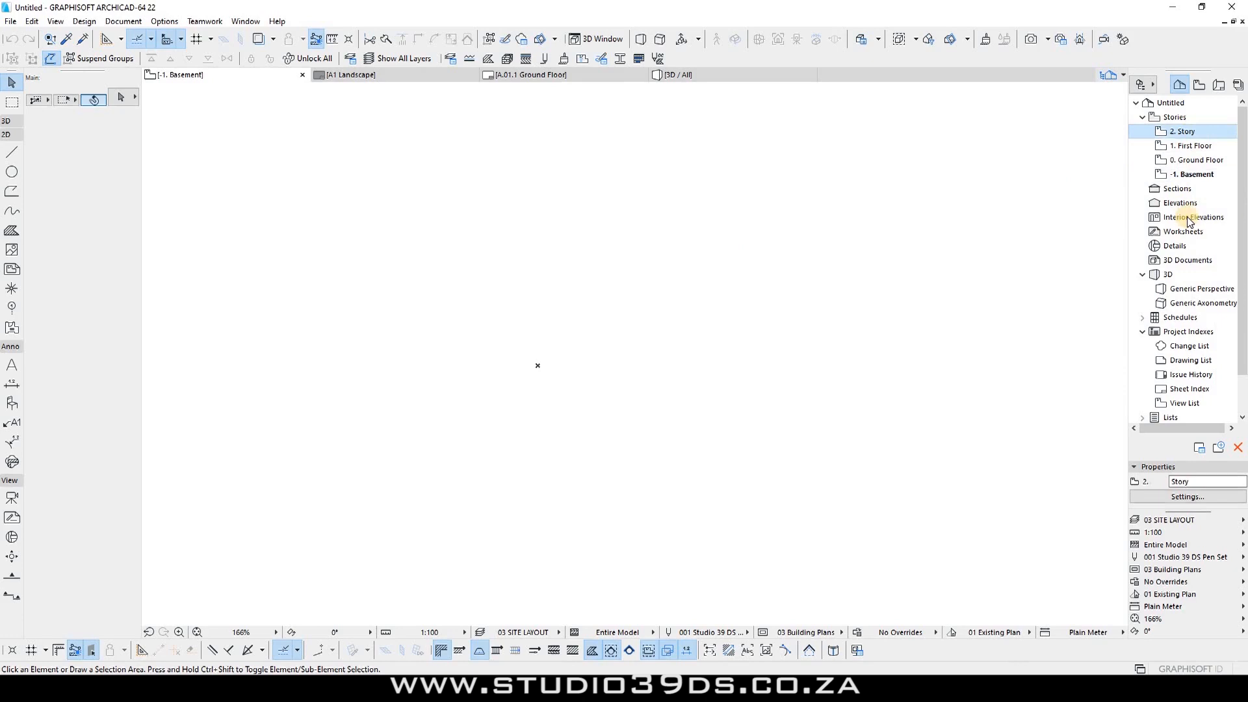
Step: Rename story 2 to Second Floor
right_click(1183, 131)
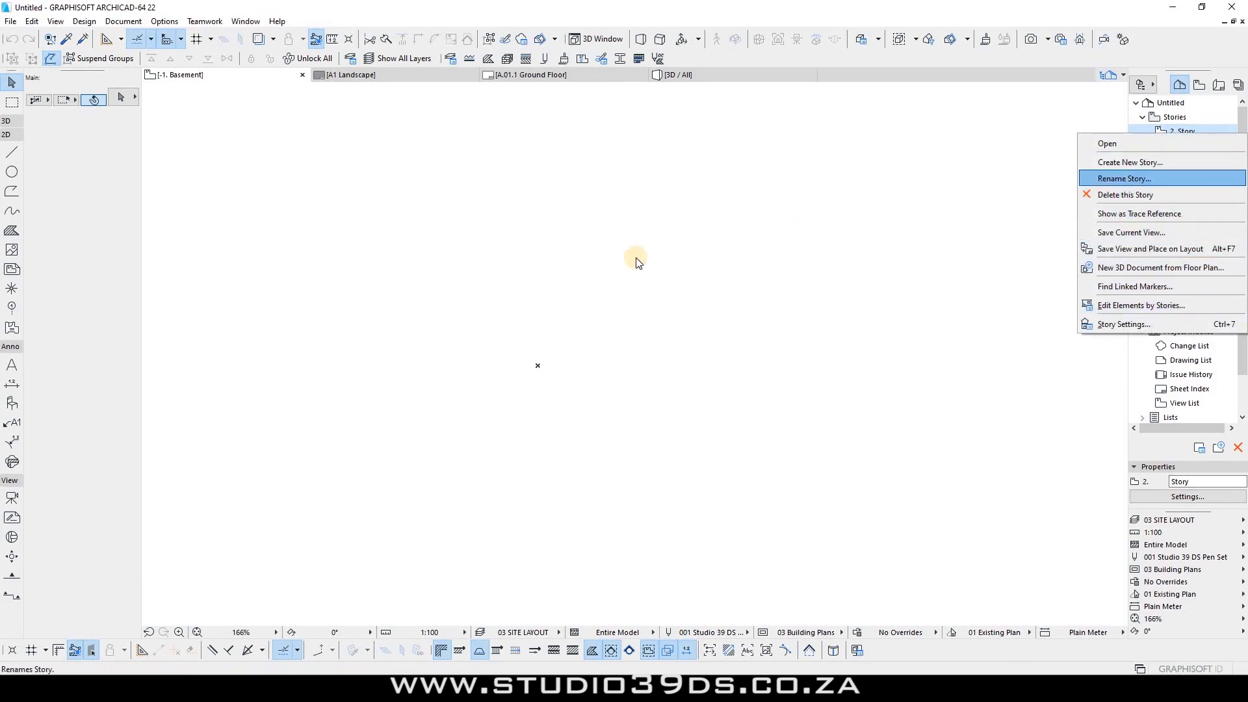
left_click(1124, 178)
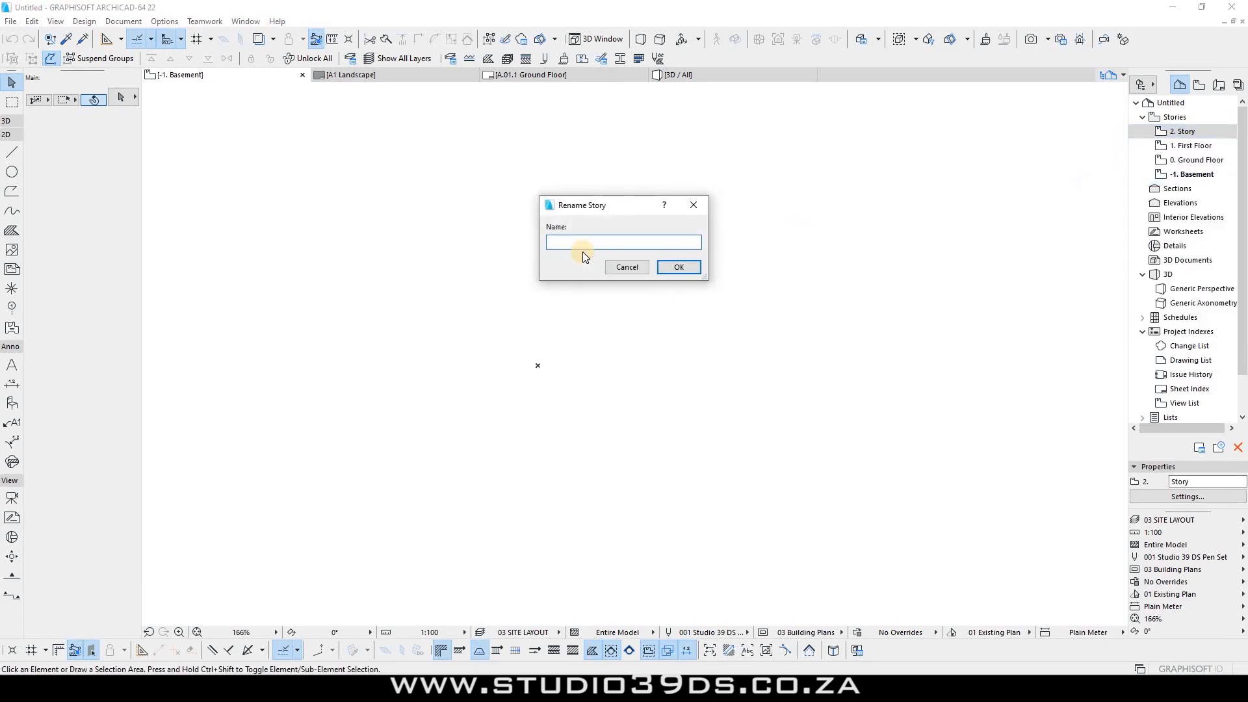
type("Second Floor")
key("Return")
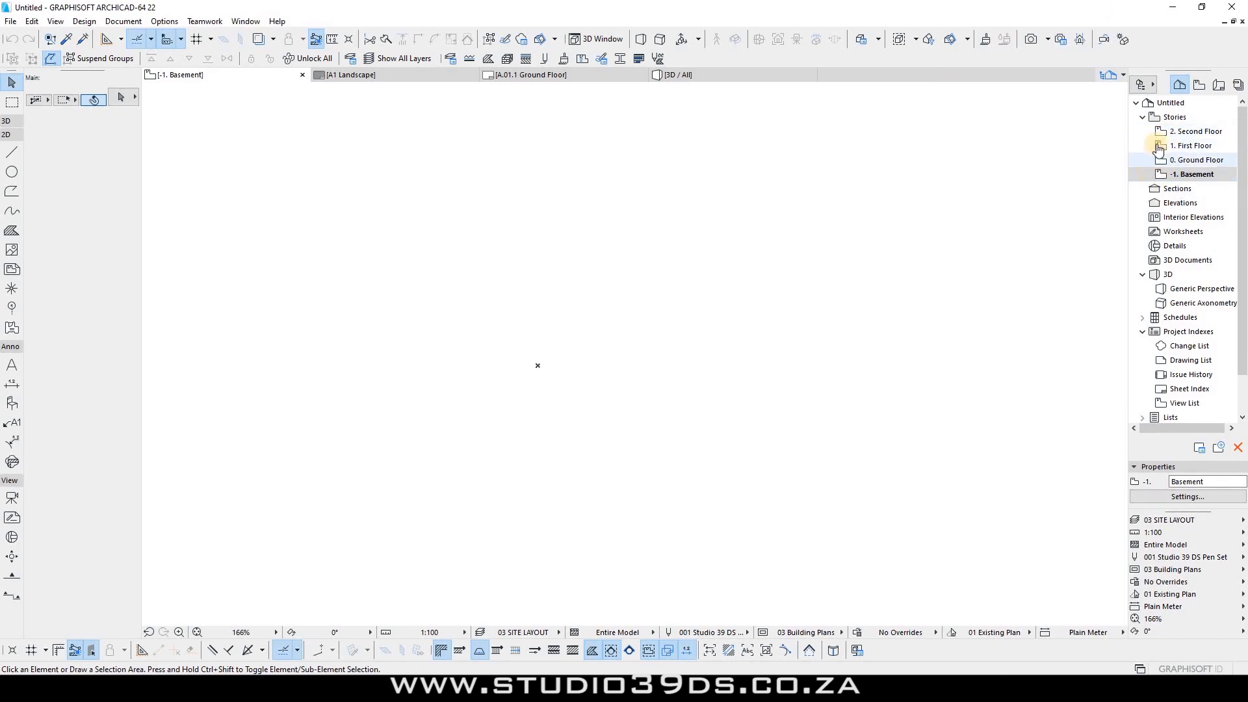
left_click(1199, 85)
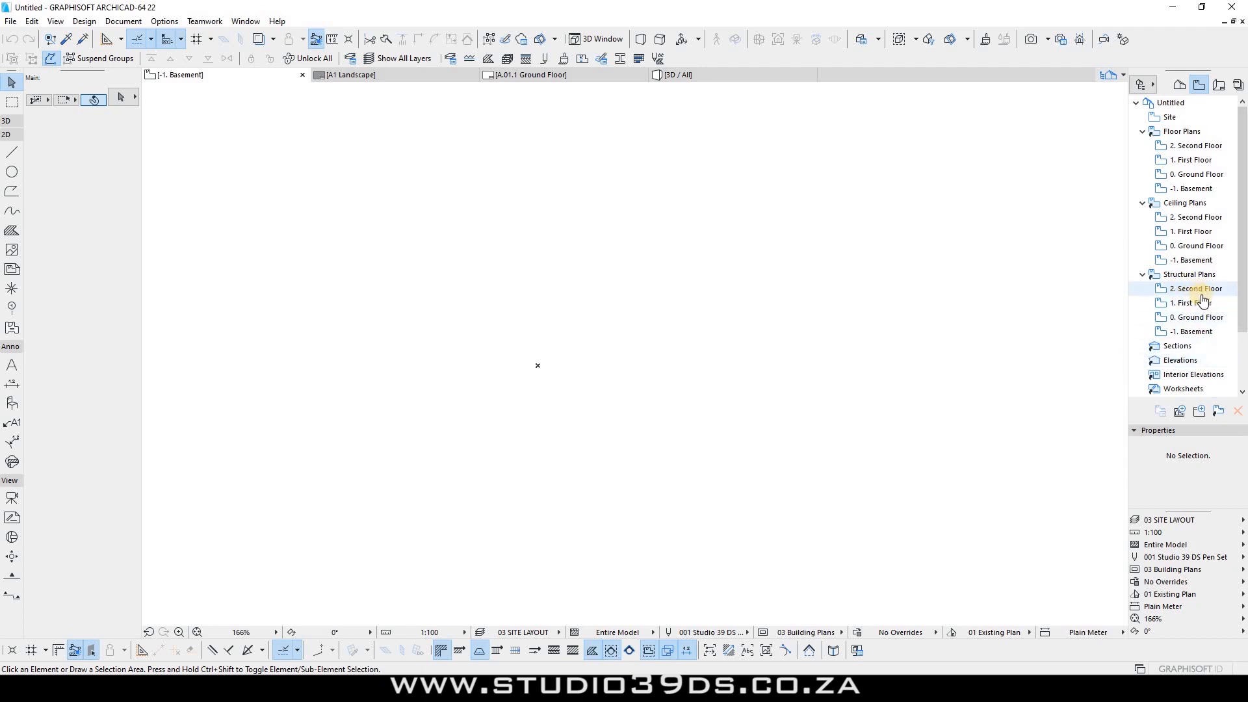
left_click(1178, 84)
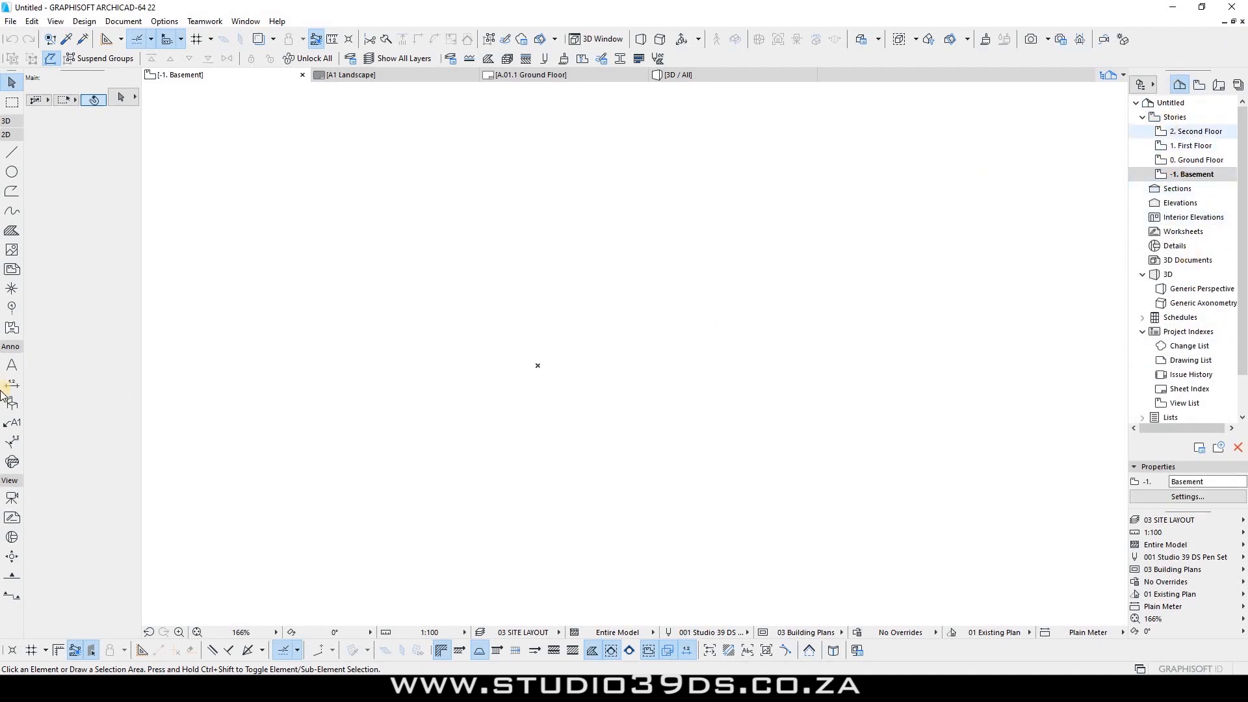
right_click(1174, 235)
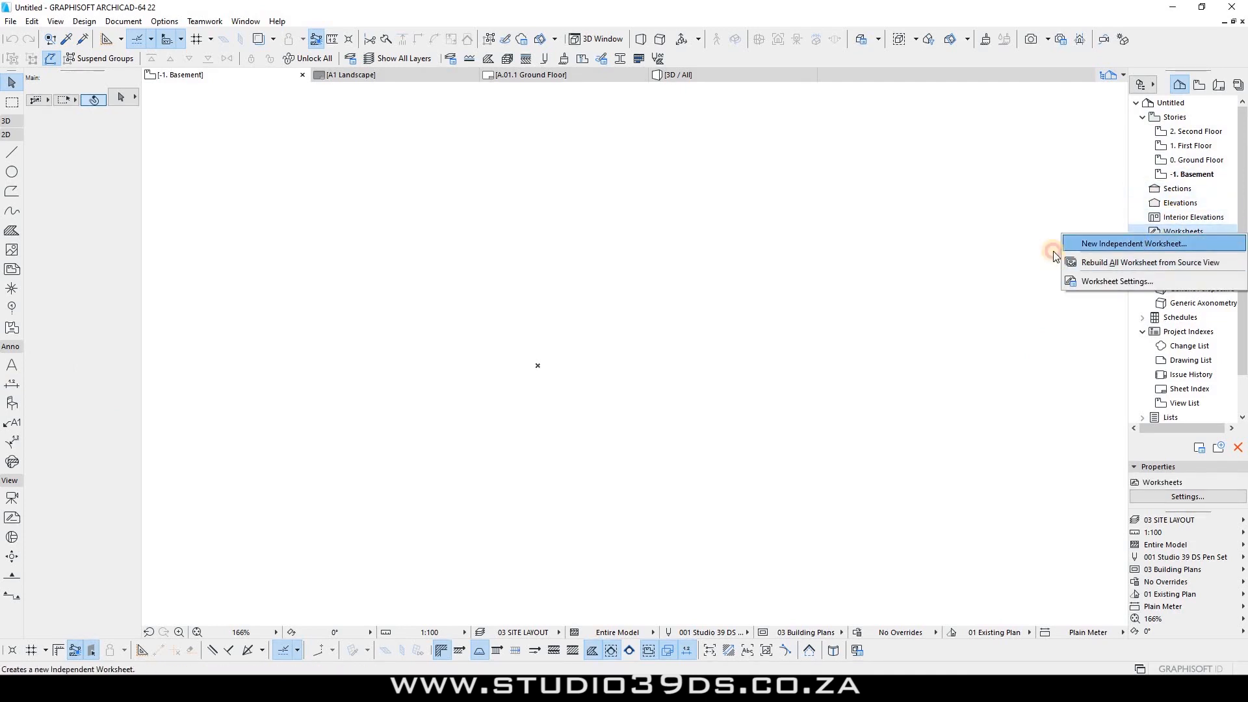
Step: Create independent worksheet W-01, keeping the default ID
left_click(1079, 244)
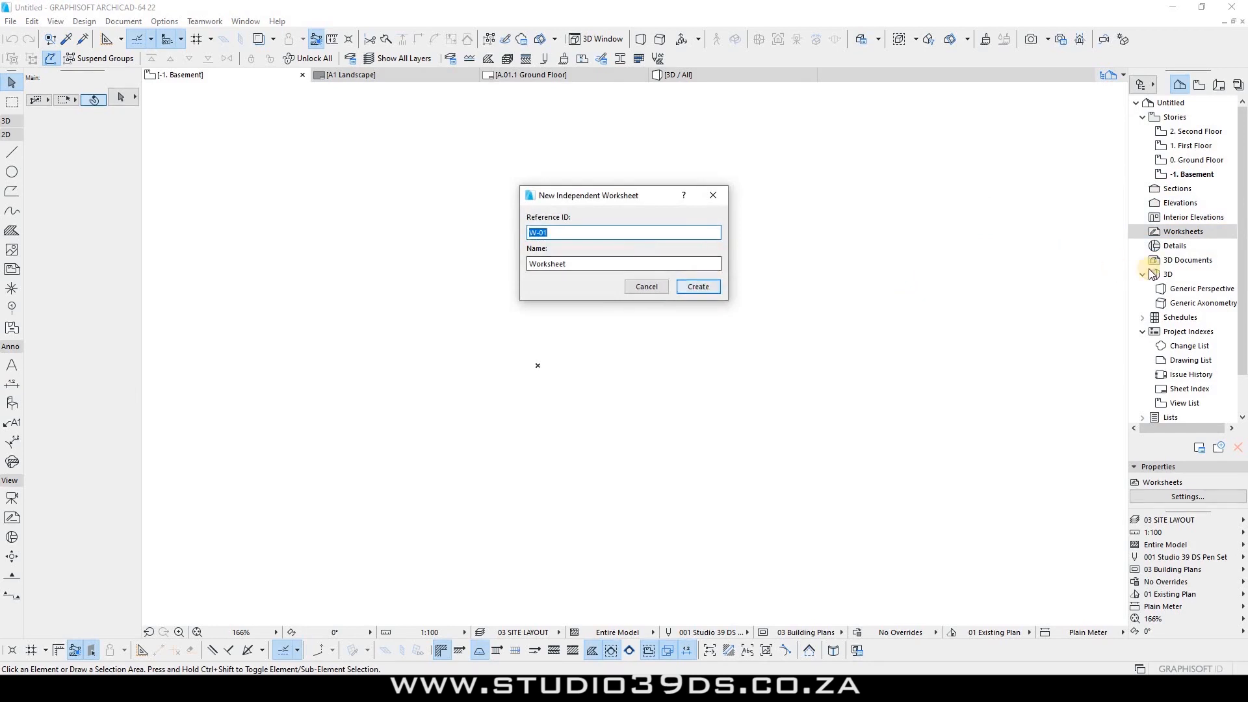
key("Return")
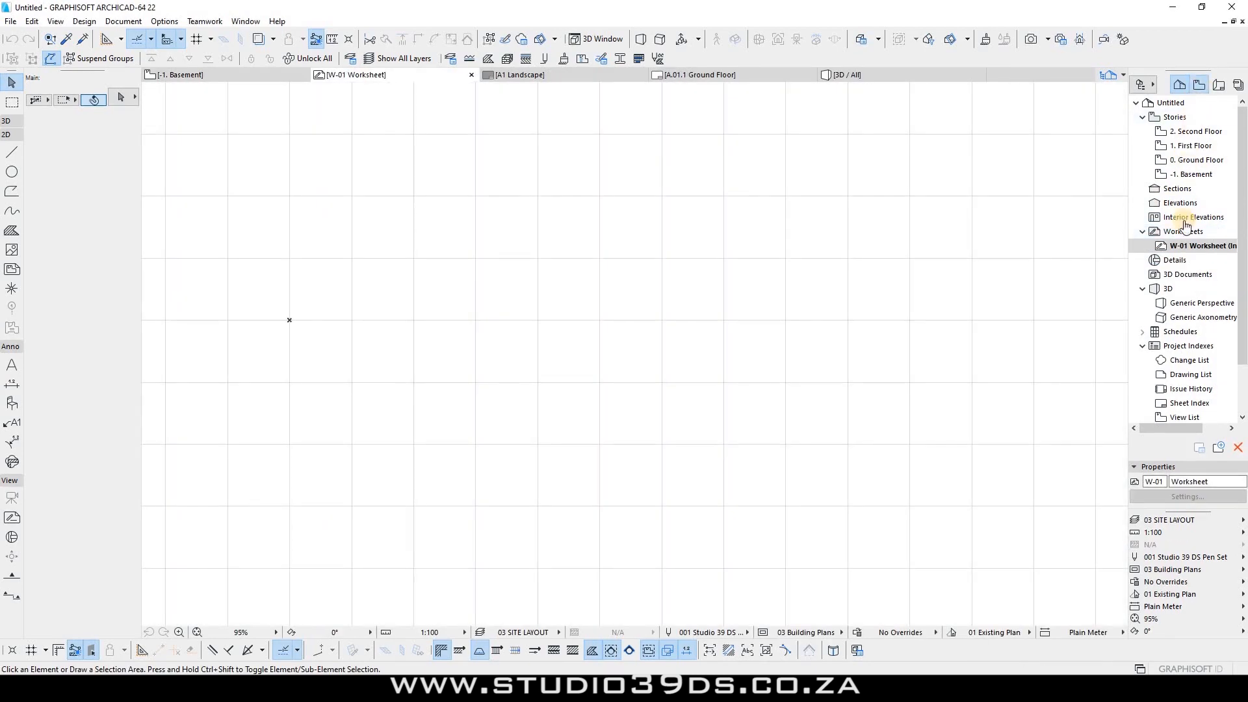
scroll(1180, 305, "down", 2)
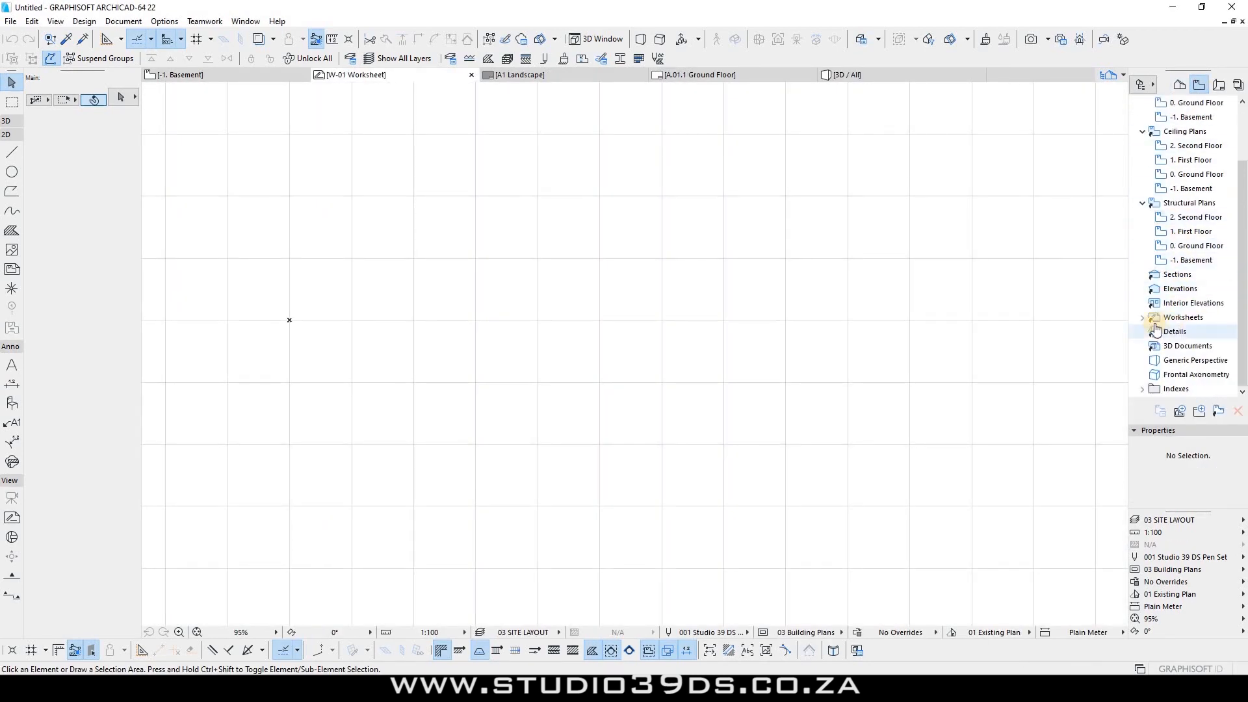
Step: Delete the W-01 worksheet, confirm the warning, and expand the Schedules folder
double_click(1156, 323)
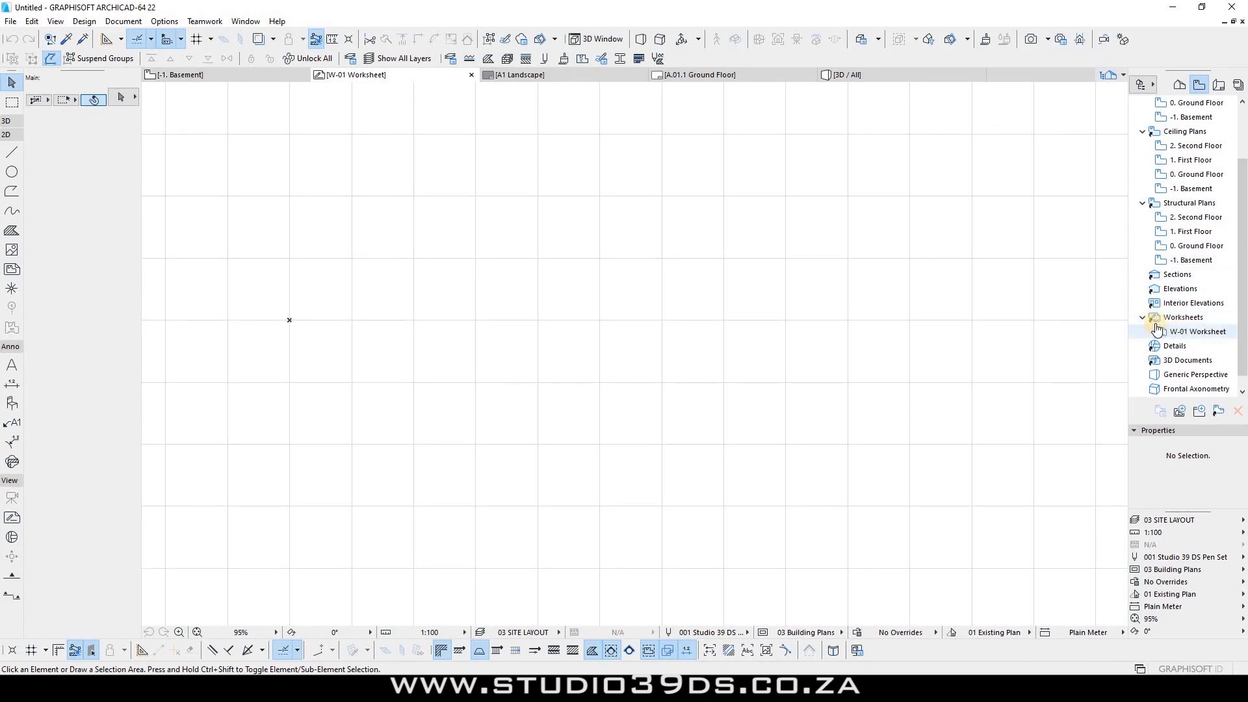
left_click(1179, 84)
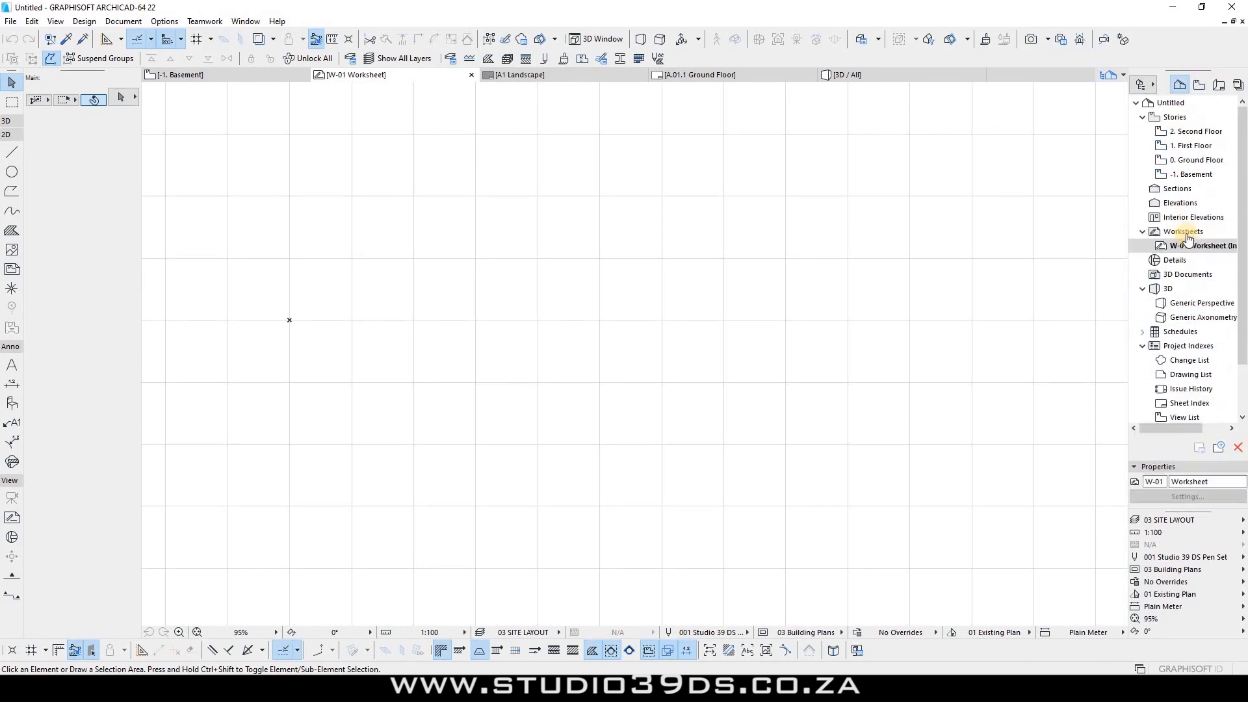
right_click(1173, 246)
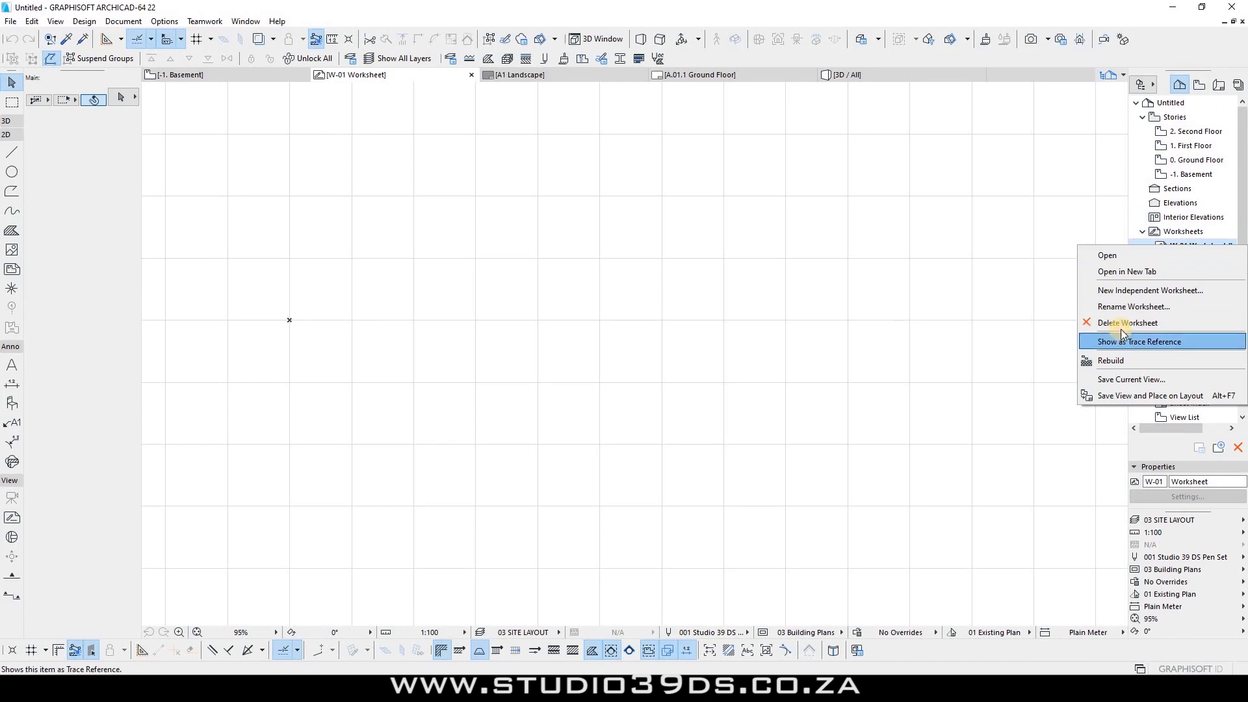
left_click(1208, 144)
right_click(1176, 243)
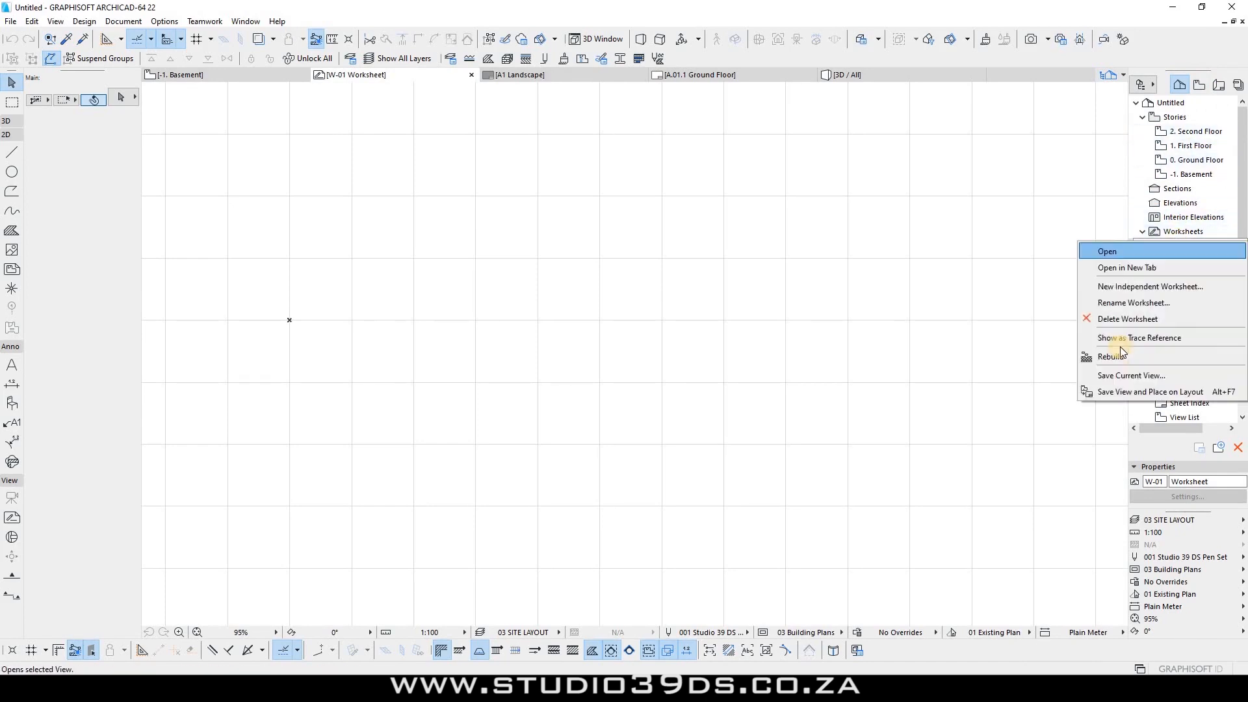
left_click(1105, 319)
left_click(736, 282)
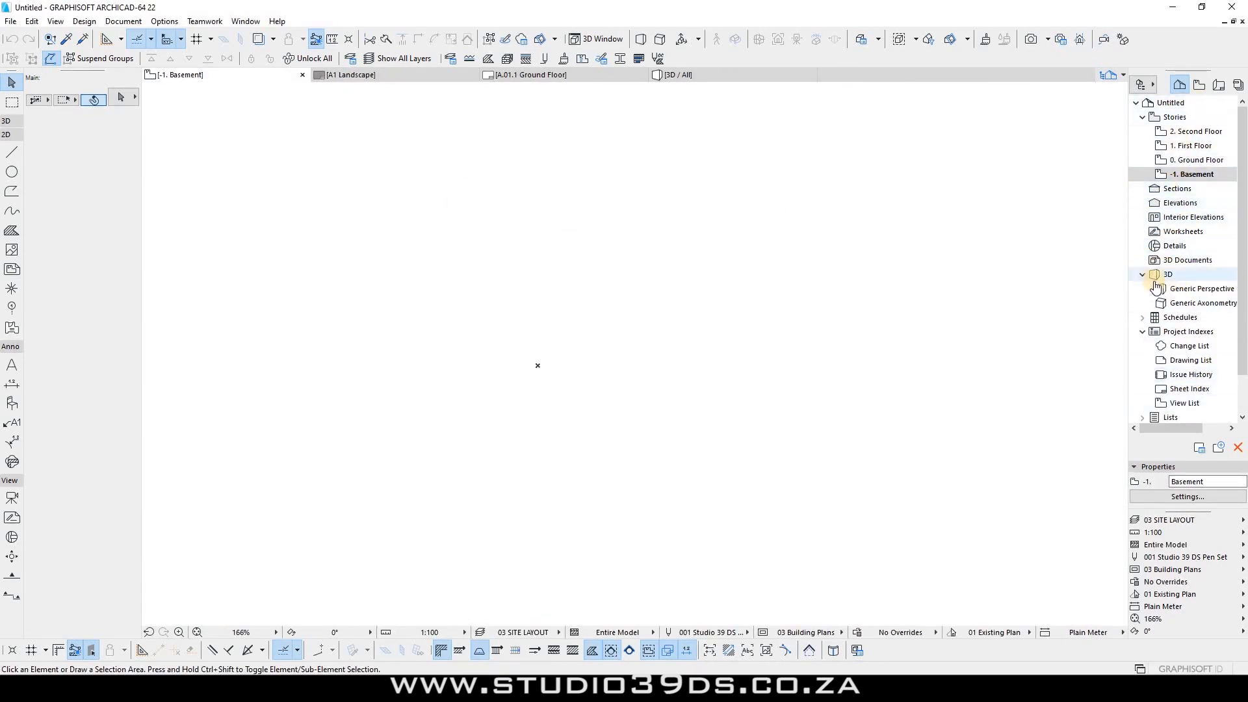
left_click(1142, 317)
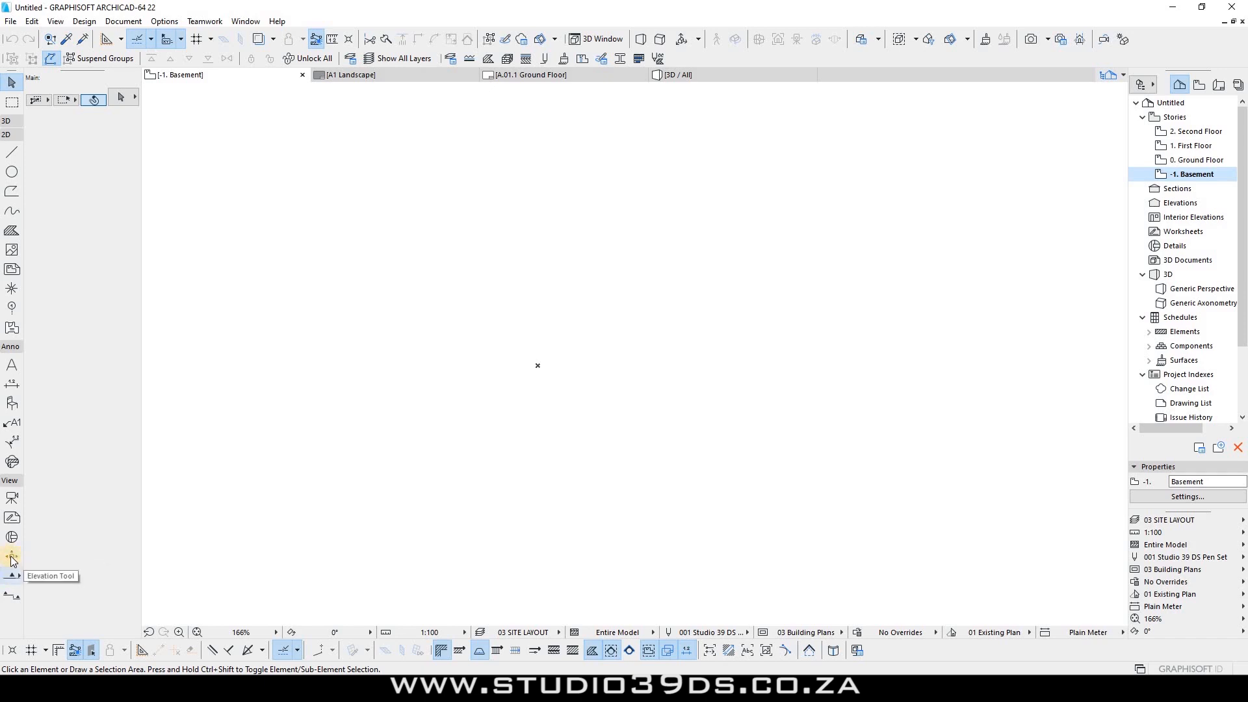
Step: Show the hidden 2D ELEVATION .EXTERIOR layer while trying a 5000 elevation line from the origin
left_click(10, 593)
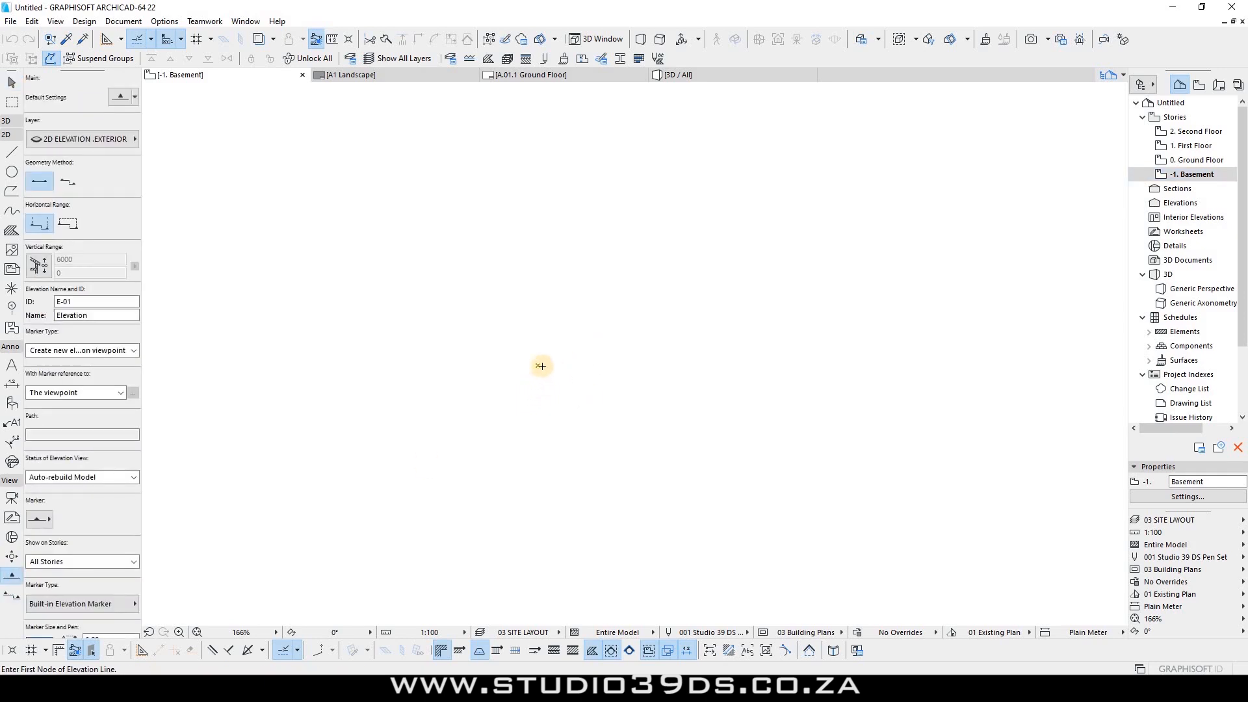
left_click(541, 363)
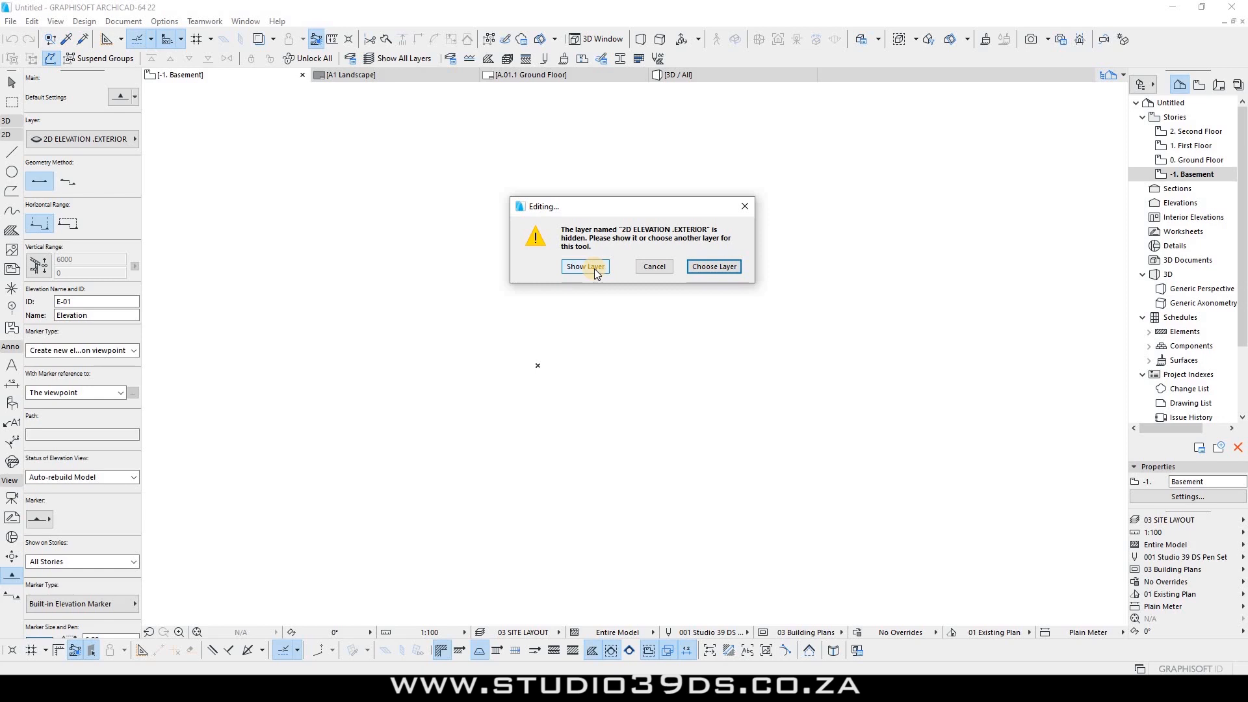
left_click(596, 265)
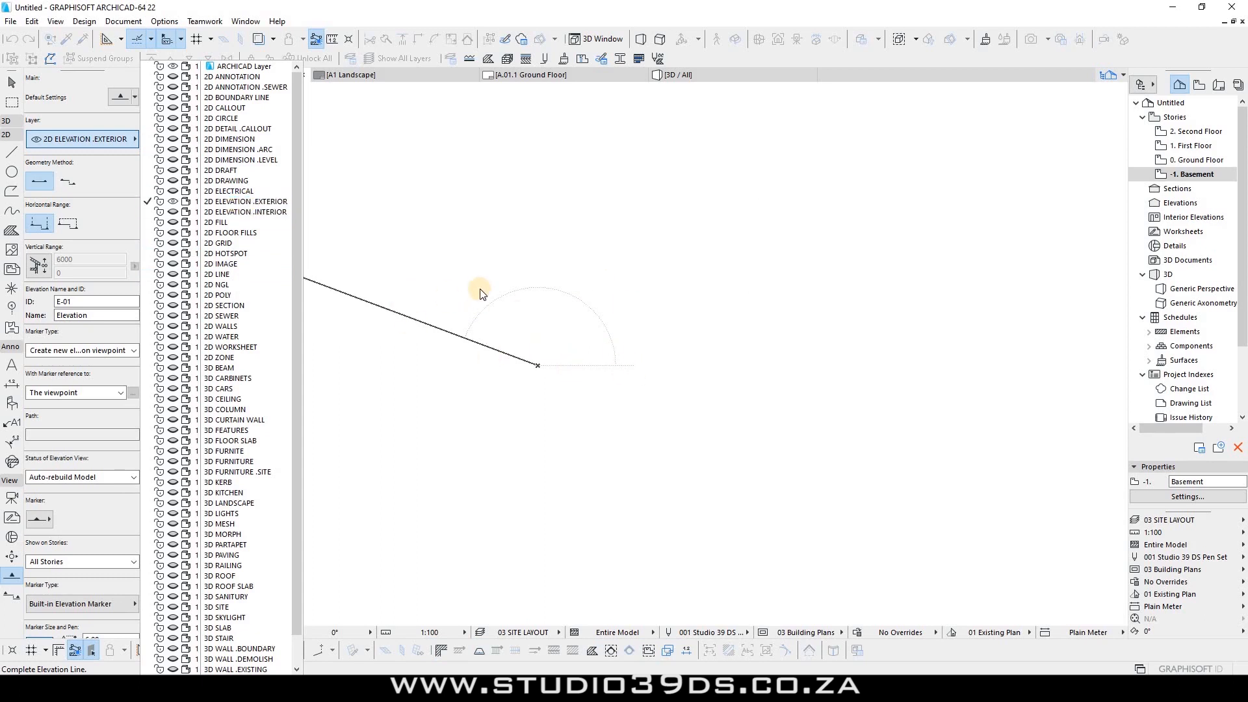
left_click(770, 376)
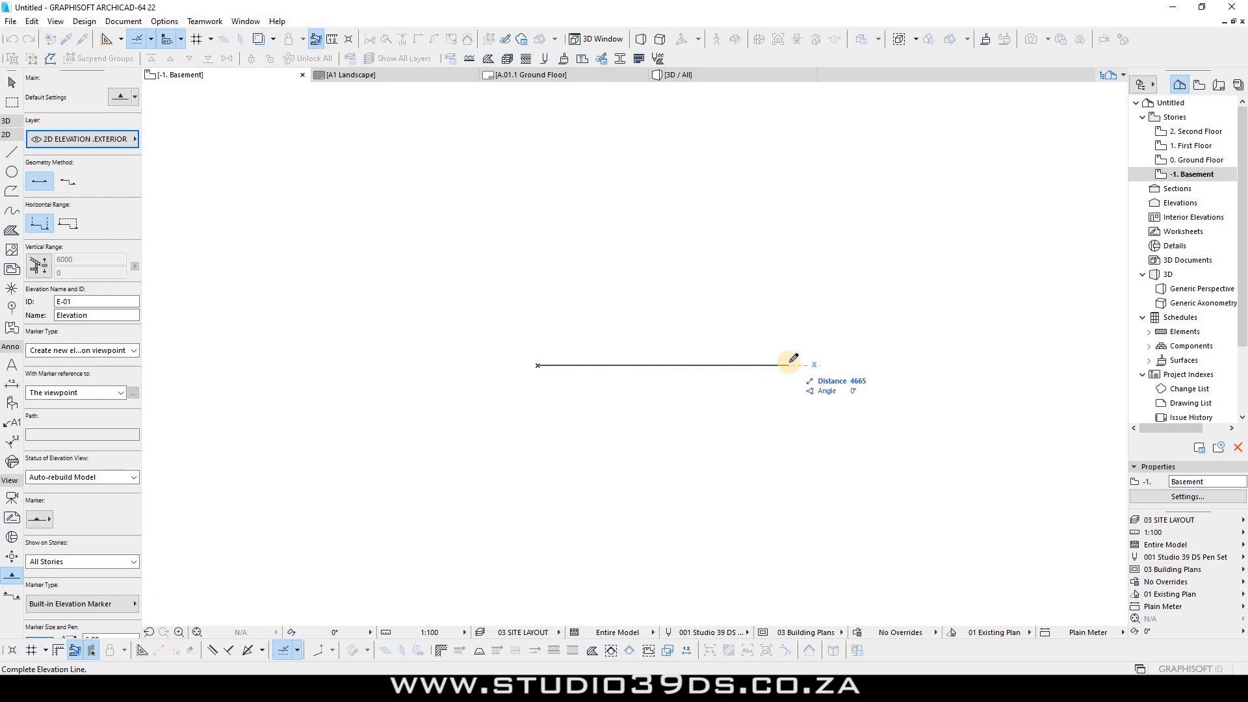
type("5000")
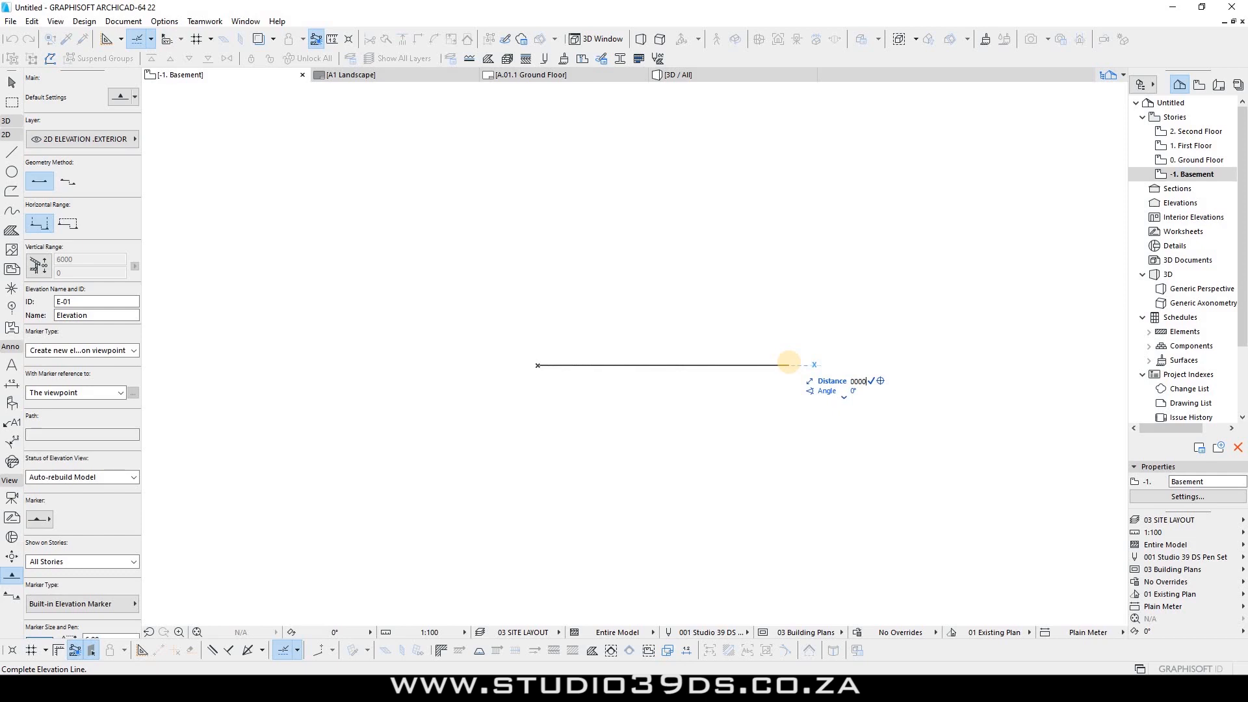
key("Return")
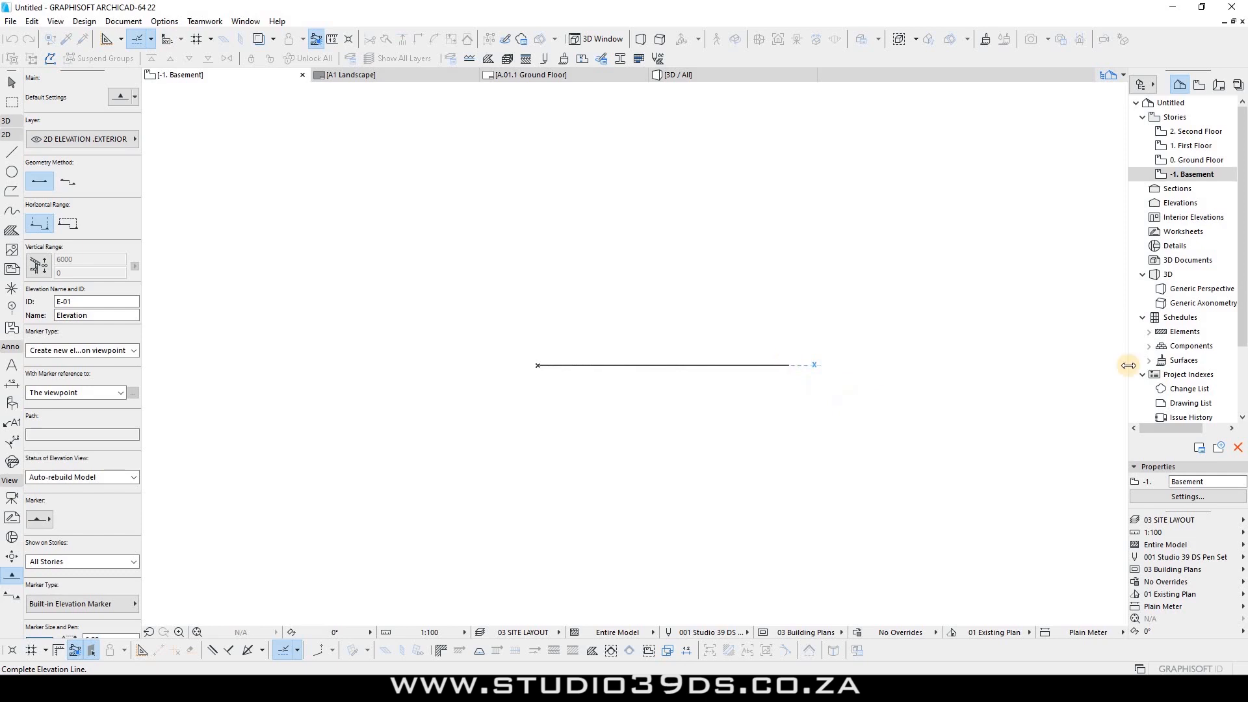
left_click(572, 380)
left_click(537, 364)
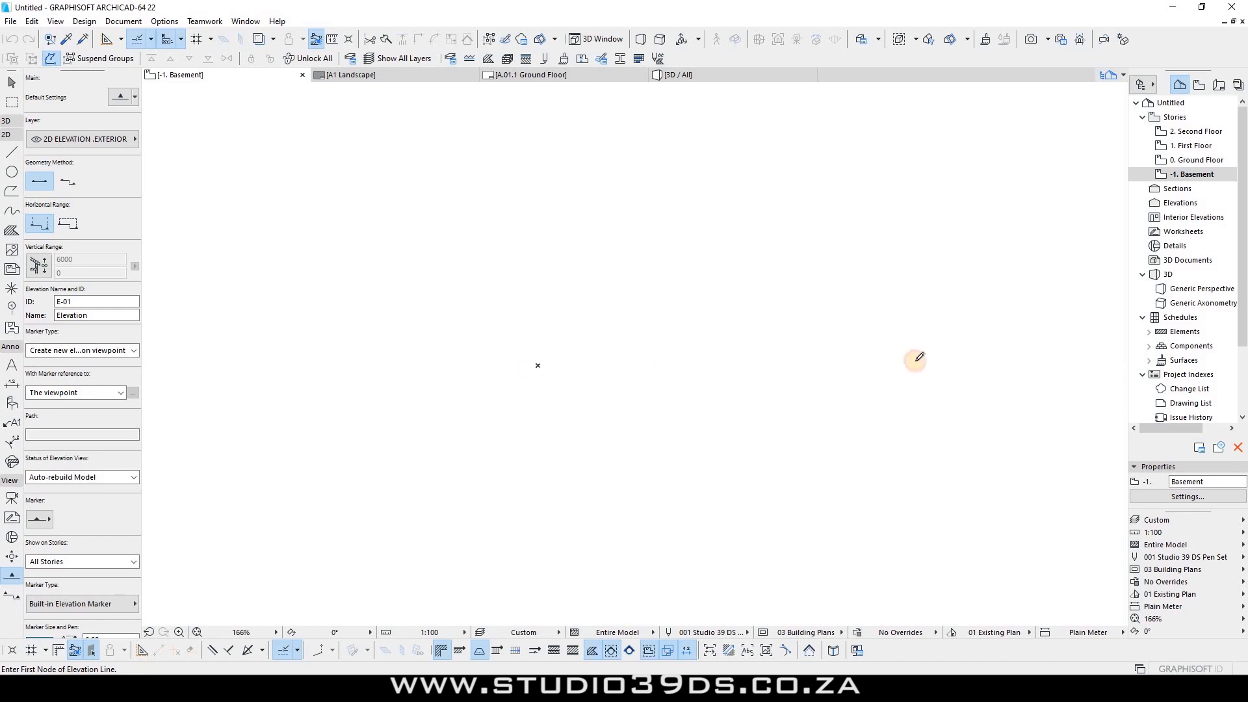
Step: Draw the E-01 elevation line 5000 long, facing the top of the plan
type("5")
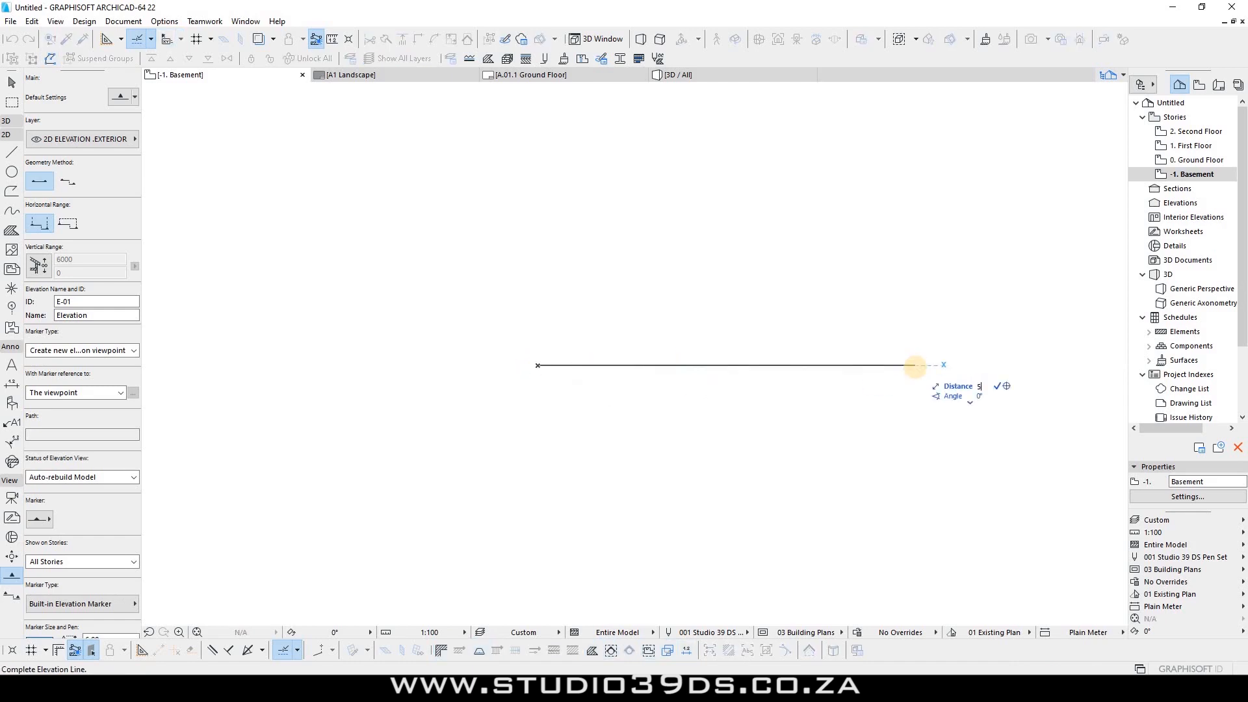
type("000")
key("Return")
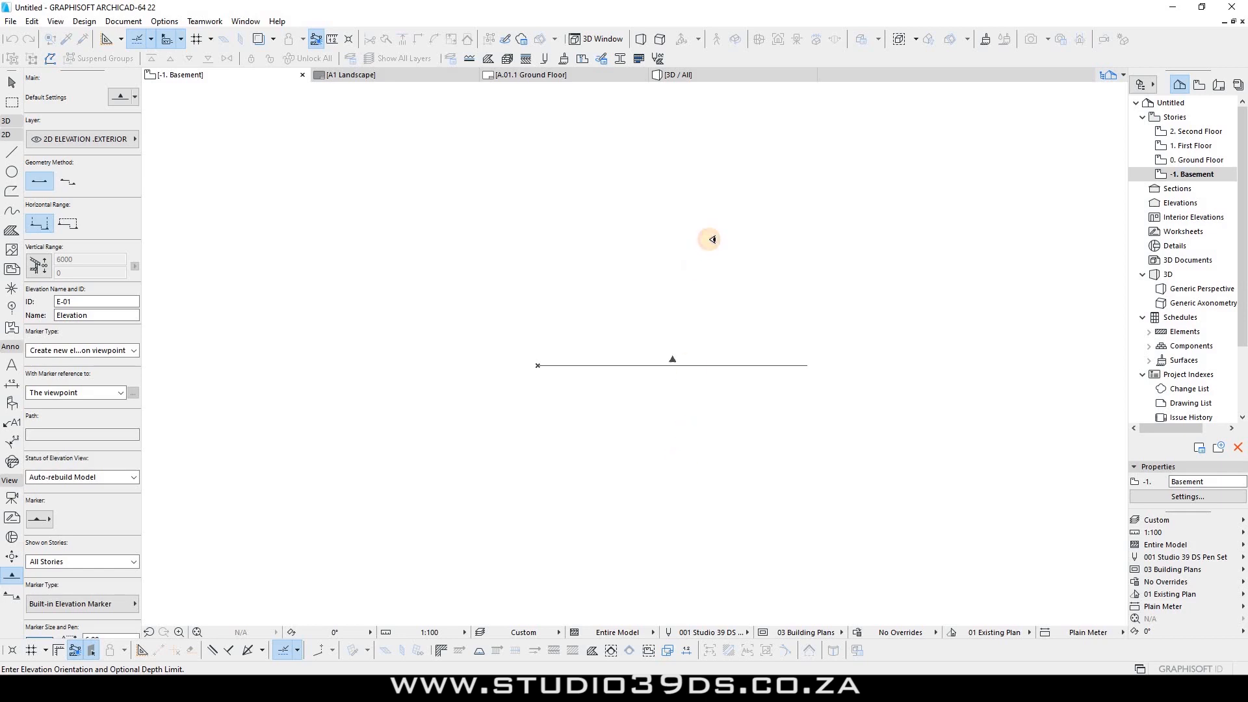
left_click(702, 237)
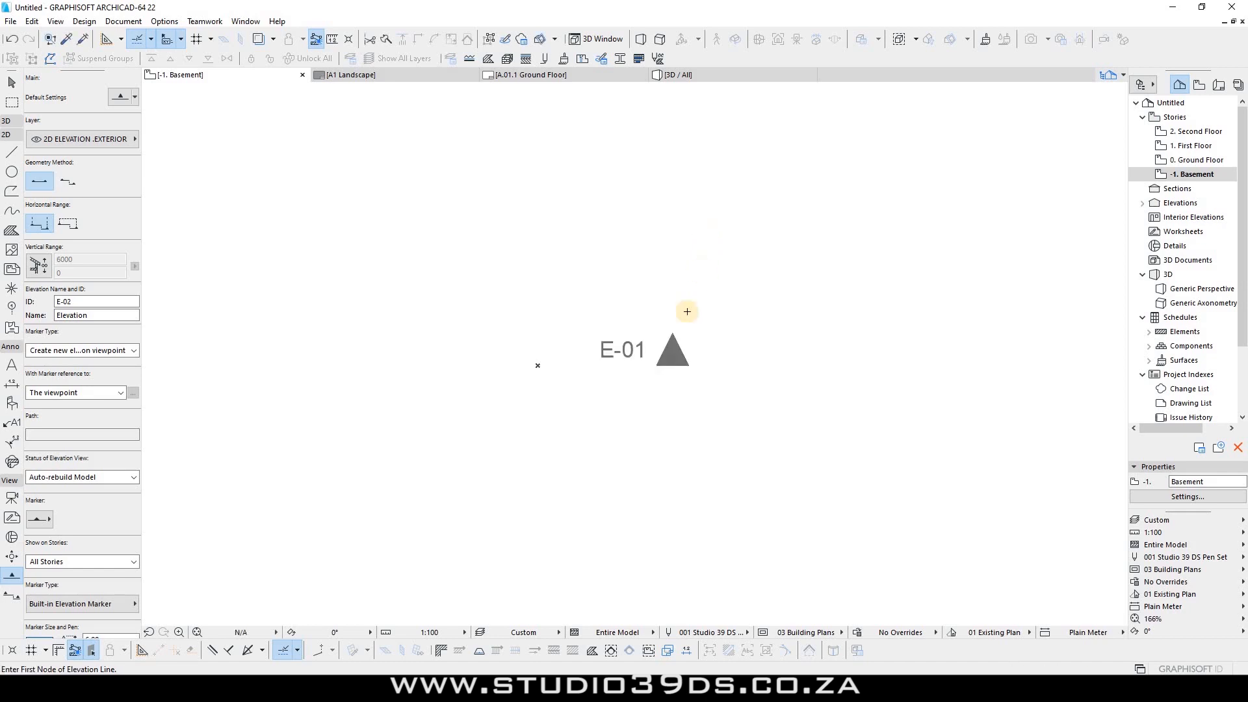
key("Escape")
Step: Stretch the right end of the elevation line by 1000
left_click(674, 367)
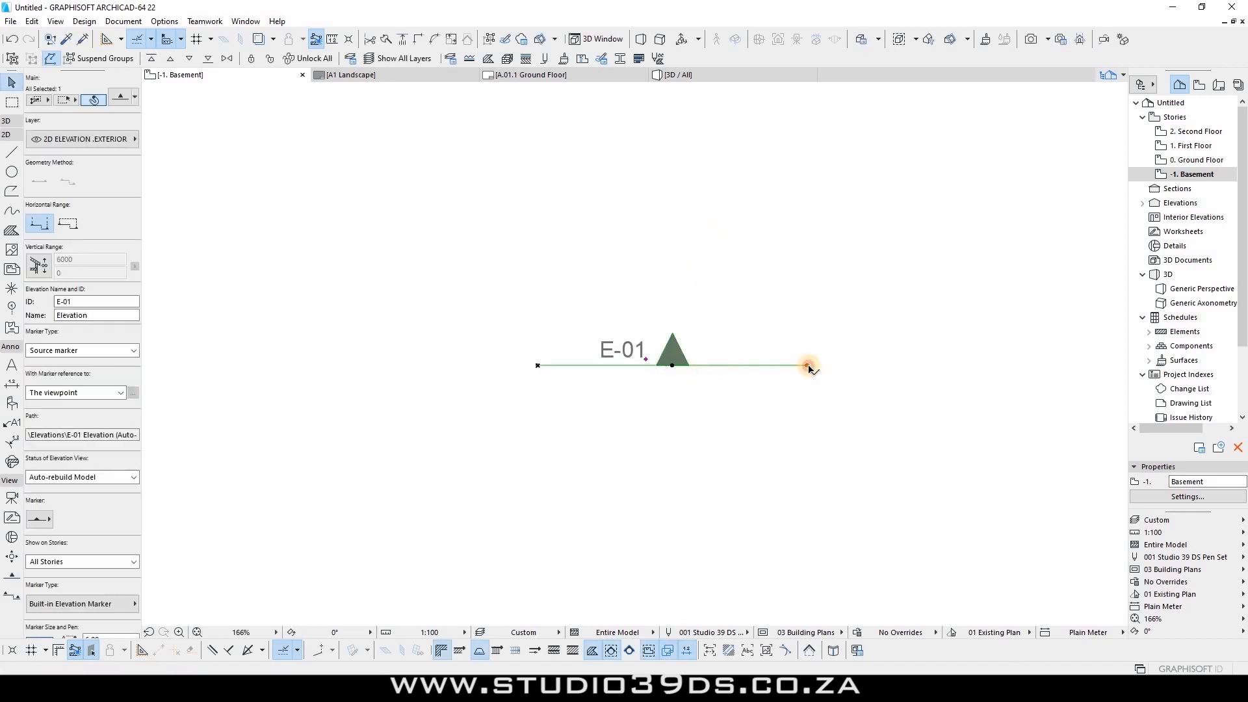
left_click(808, 368)
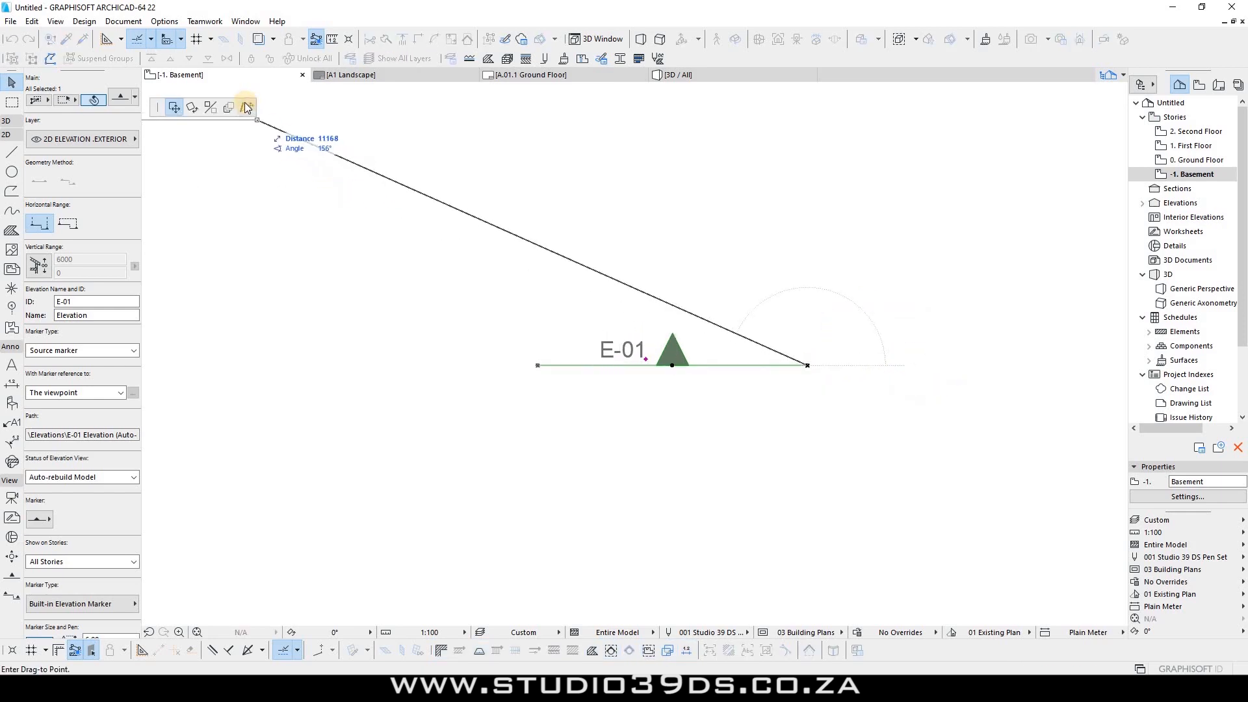
key("ctrl+h")
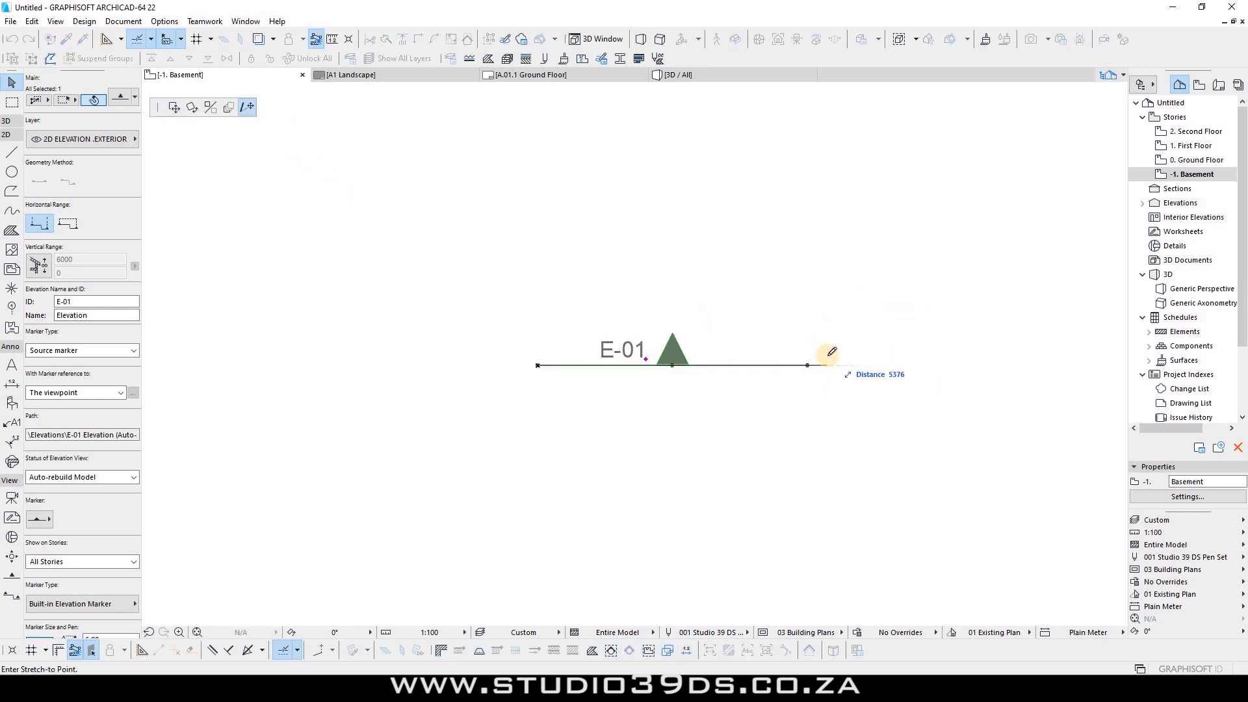
type("1")
key("Return")
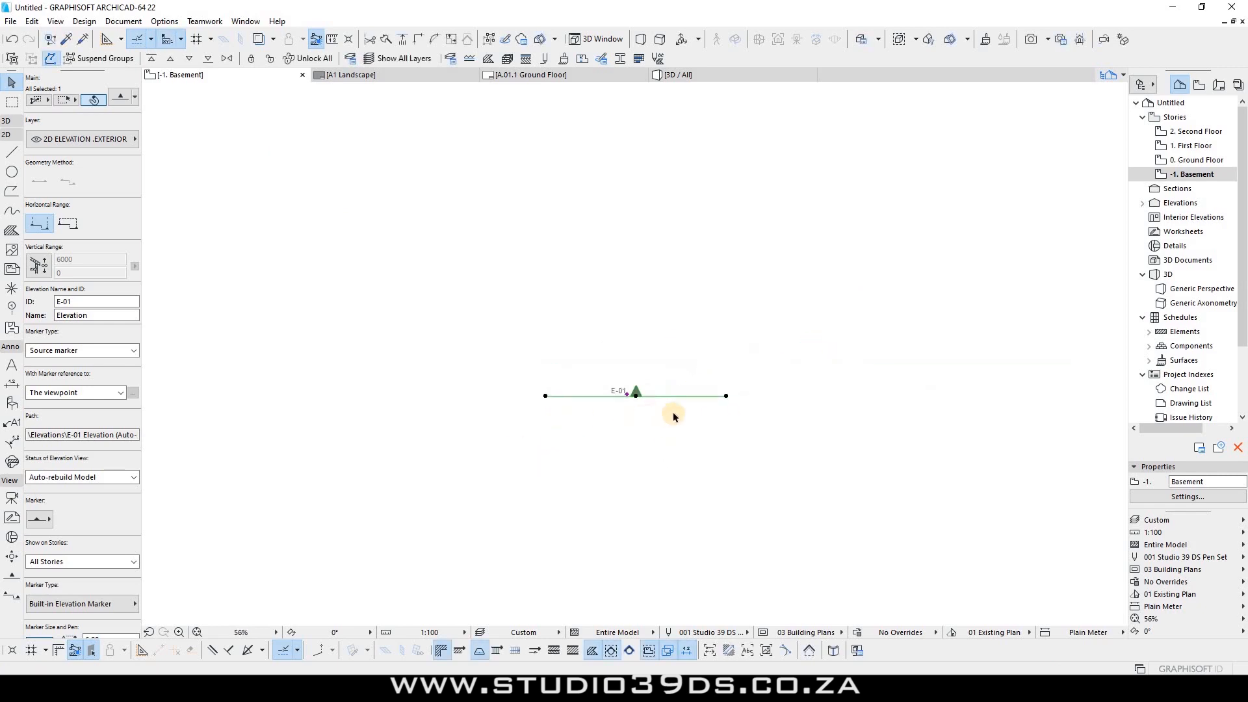
Step: Move the E-01 elevation line 1000 downward
key("ctrl+d")
left_click(678, 288)
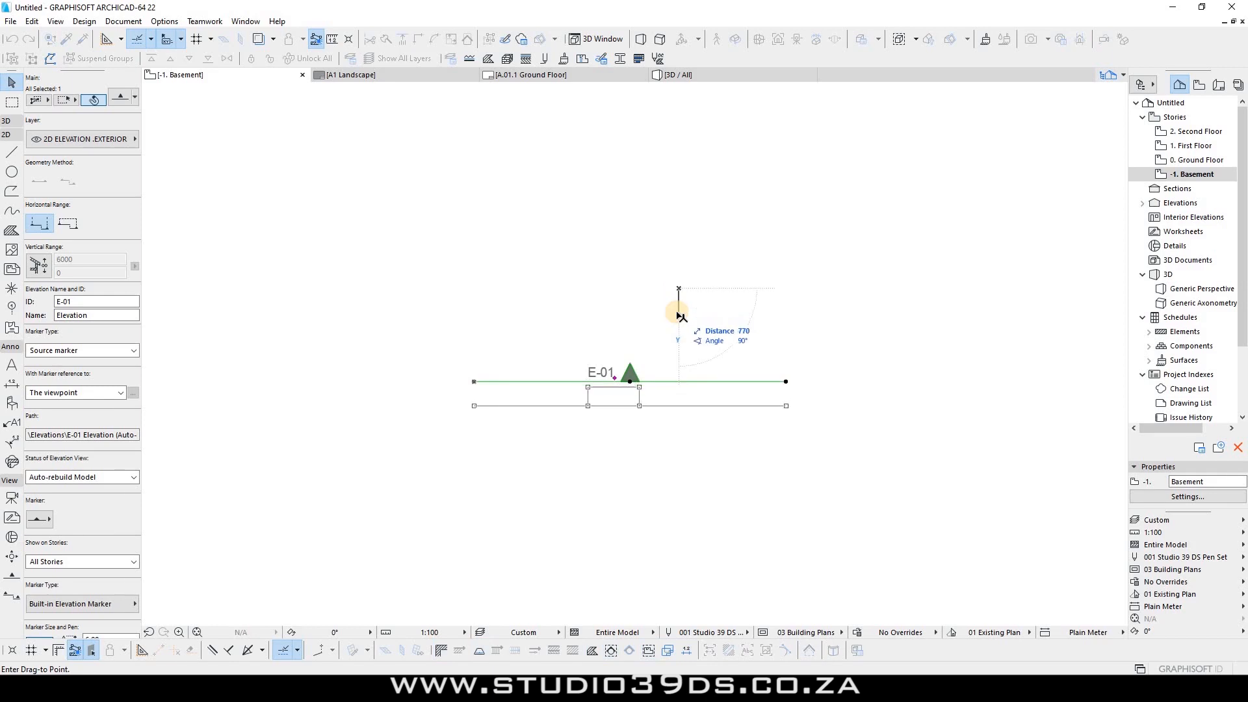
type("10")
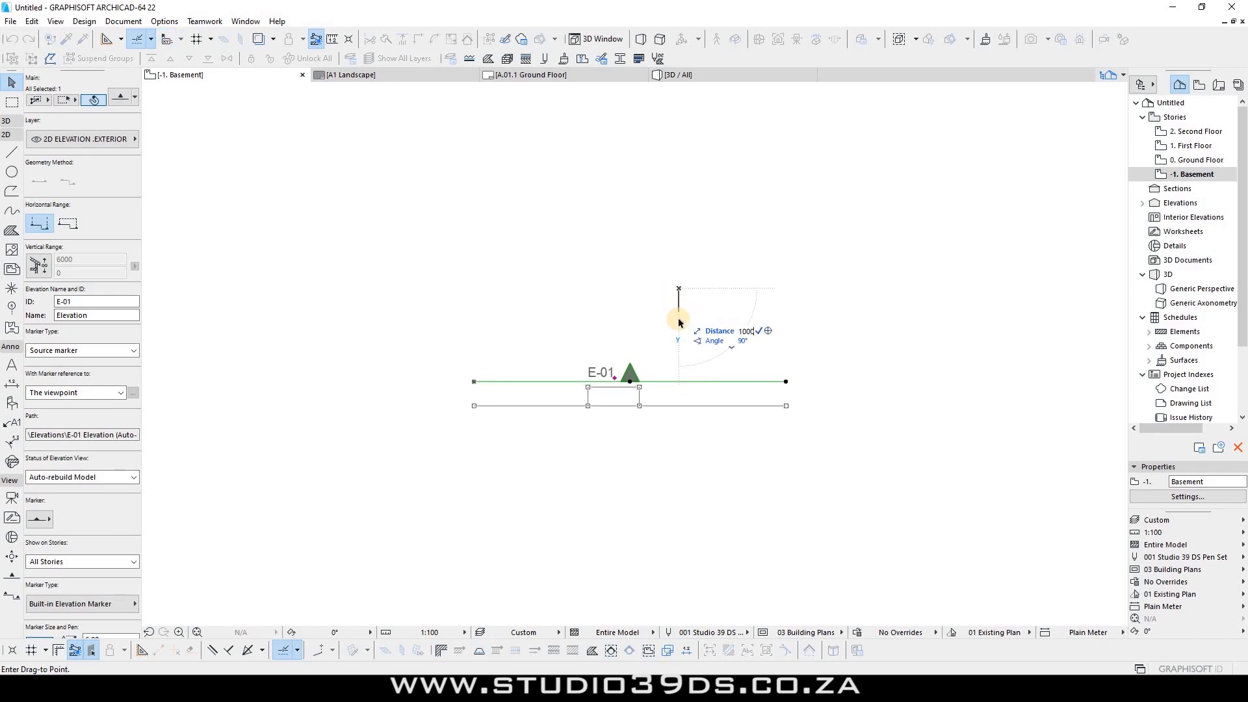
type("00")
key("Return")
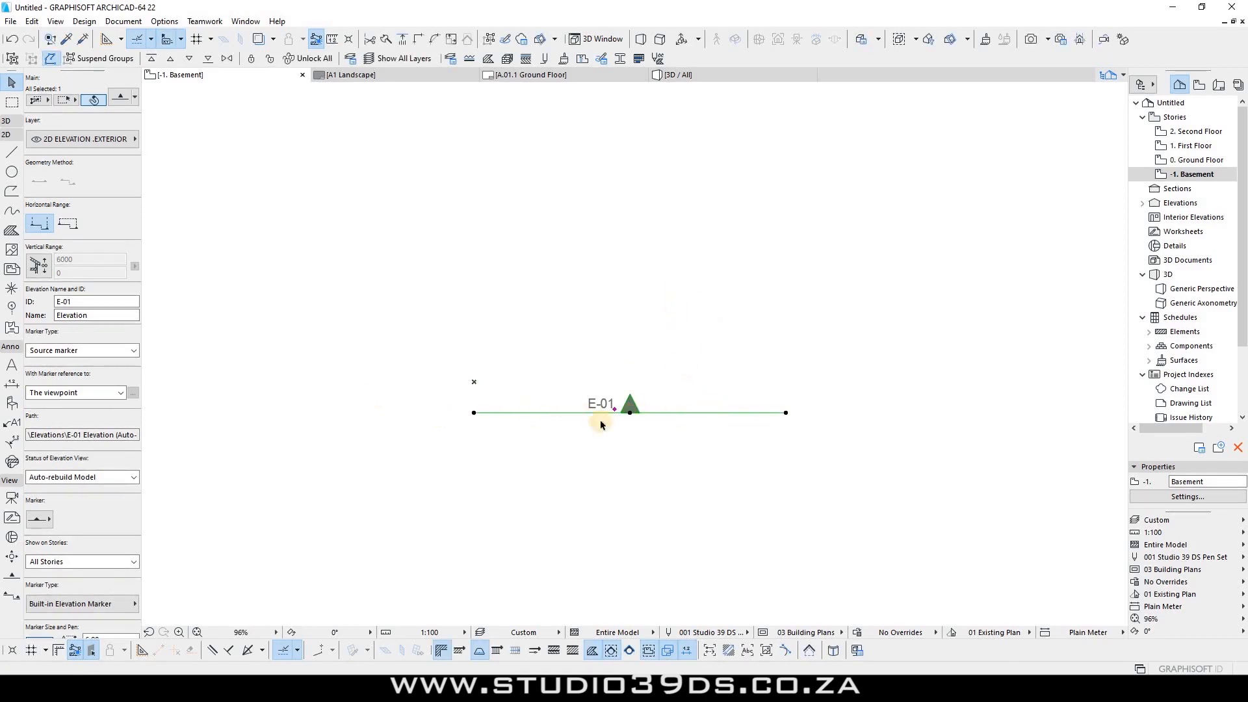
Step: Select the E-01 elevation marker and open its Elevation Selection Settings
left_click(741, 448)
mouse_move(691, 460)
left_mouse_down()
mouse_move(601, 334)
mouse_move(711, 482)
mouse_move(598, 363)
mouse_move(659, 464)
left_mouse_up()
left_click(1184, 522)
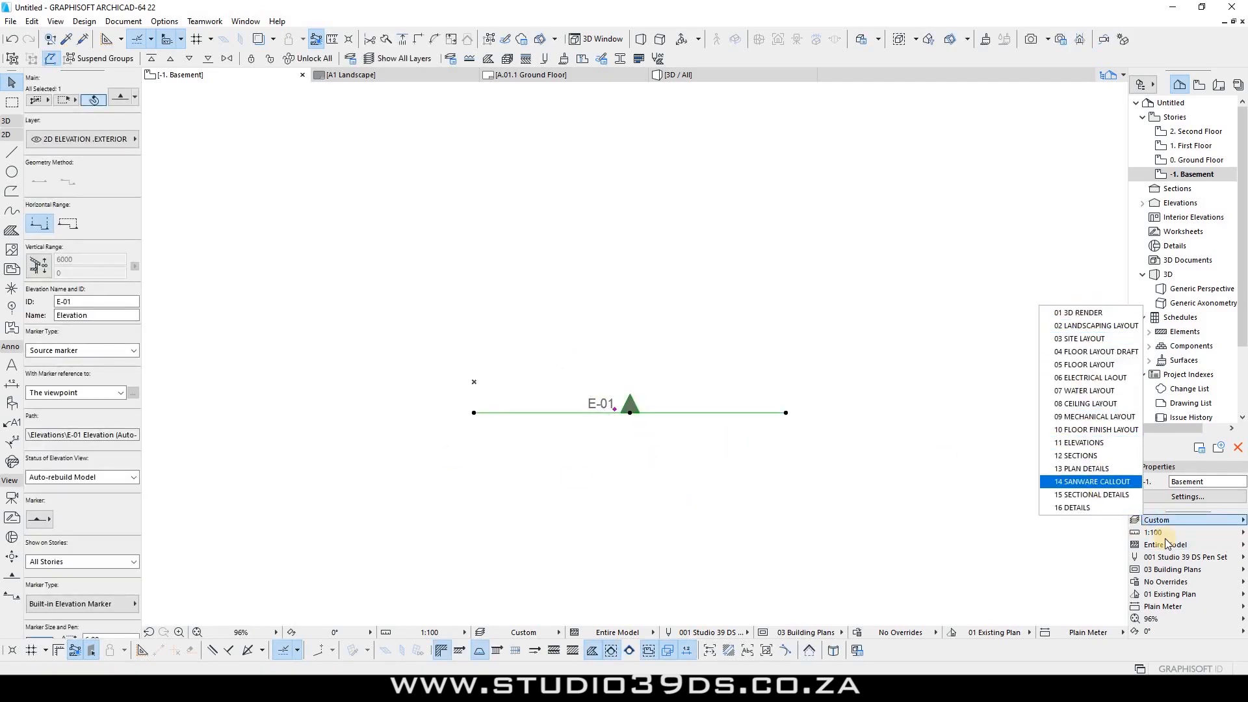
left_click(1161, 560)
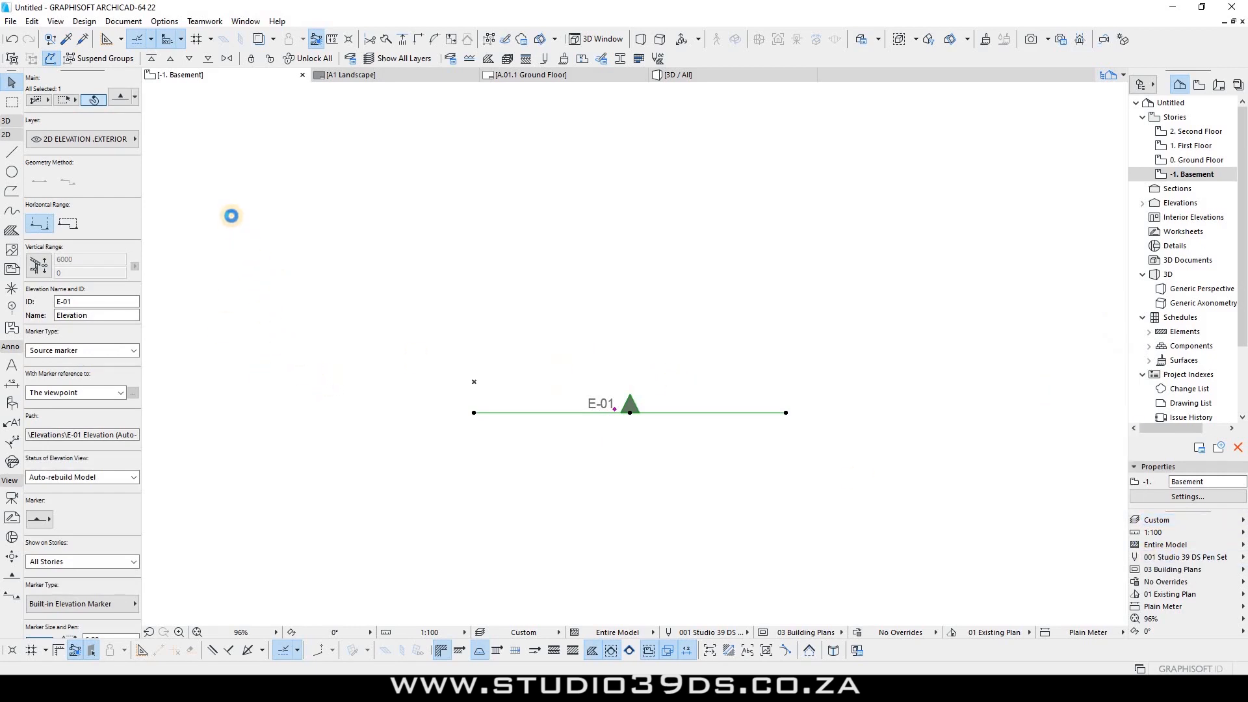
key("ctrl+t")
key("Escape")
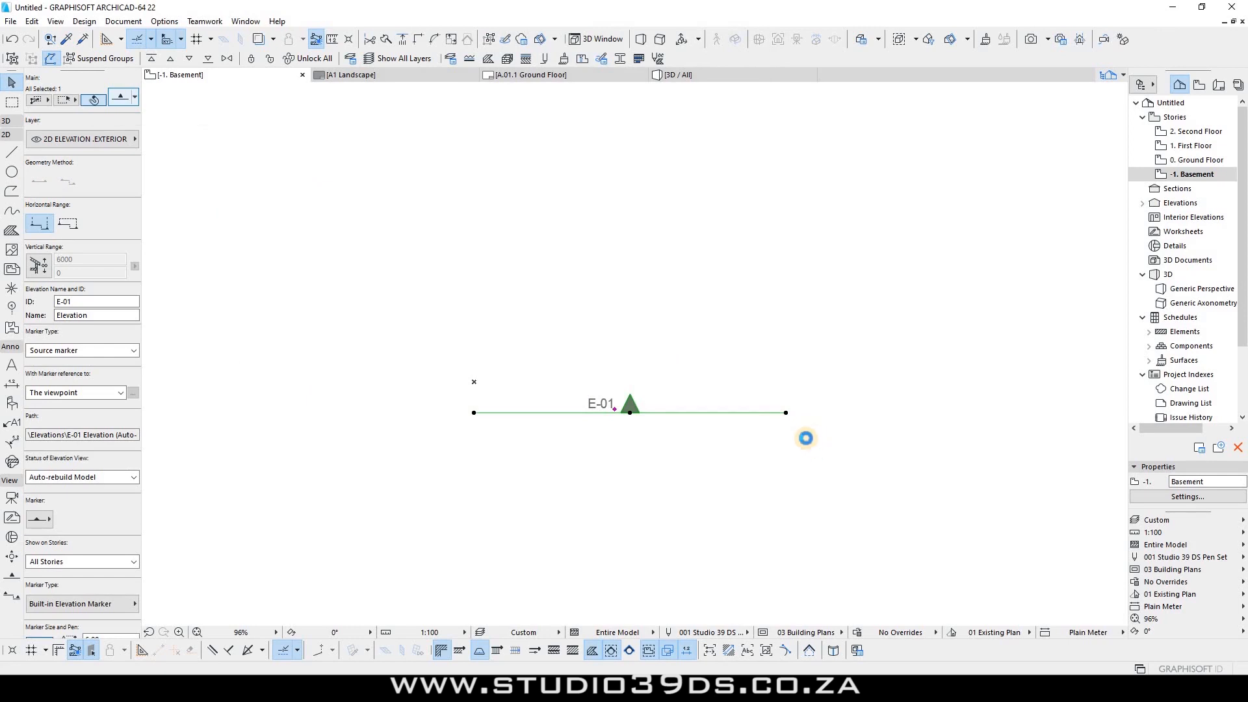
key("ctrl+t")
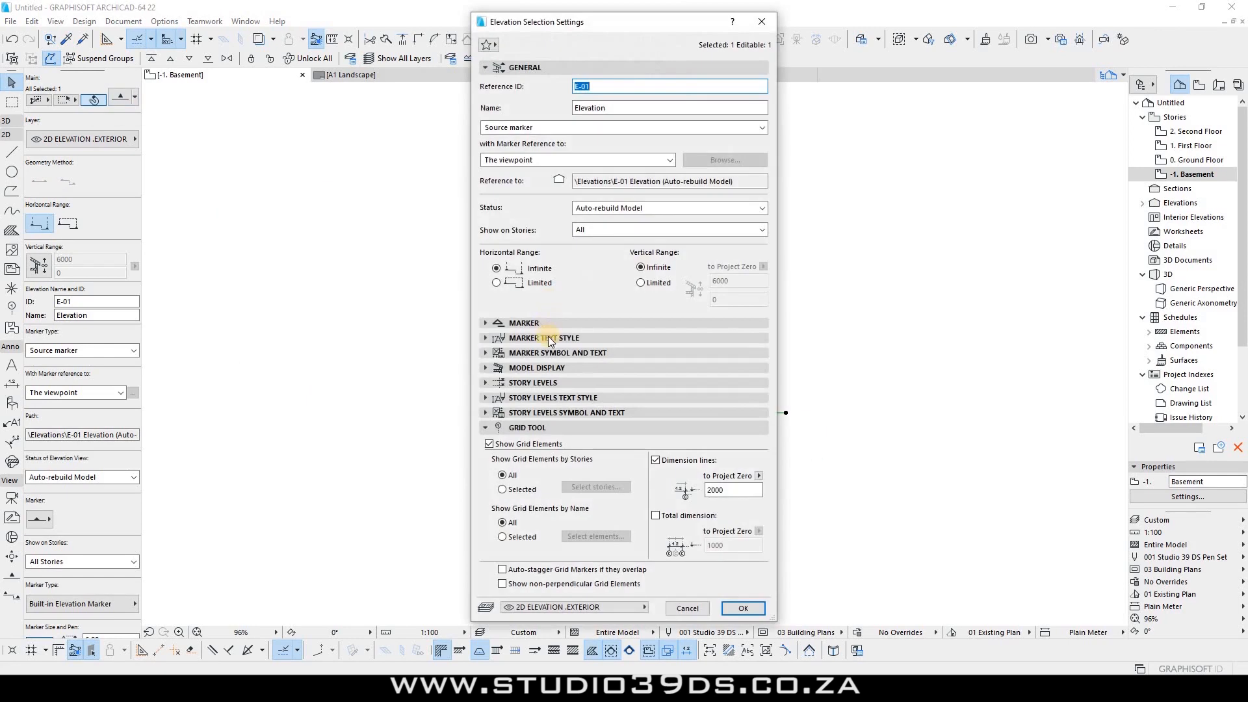
Step: Set the elevation marker's Reference ID to EE-01 and its name to South Elevation
left_click(581, 325)
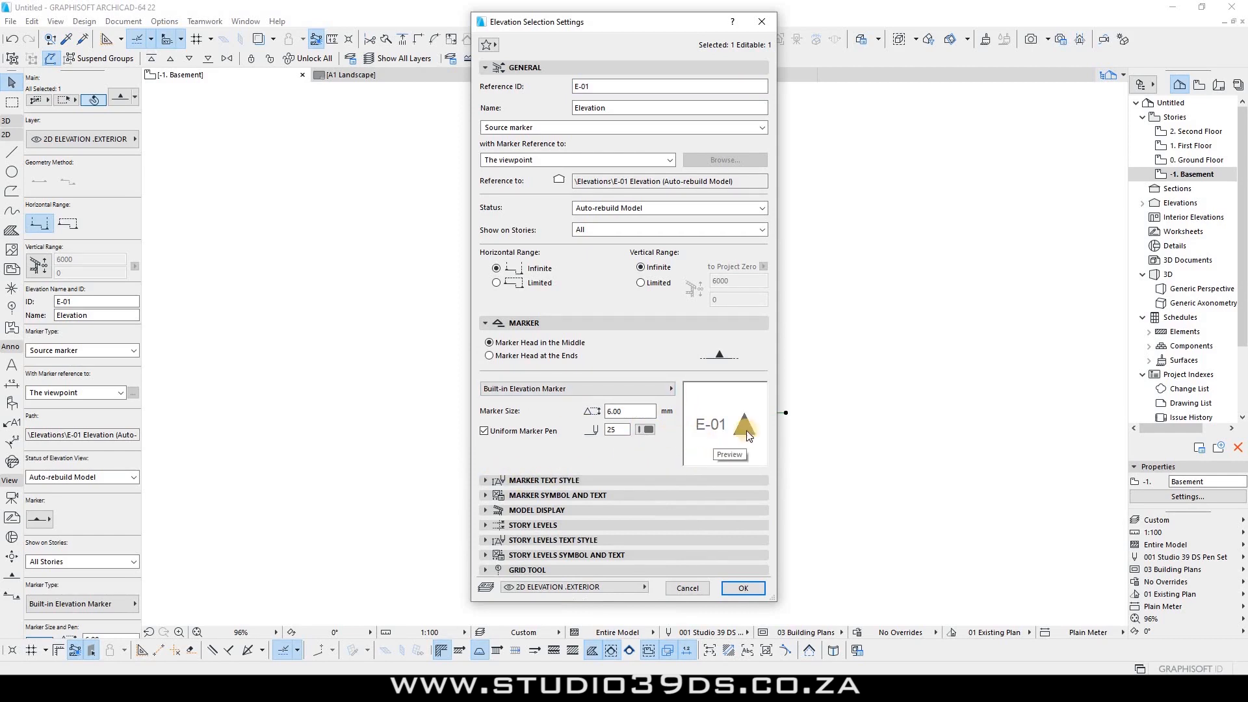
left_click(580, 87)
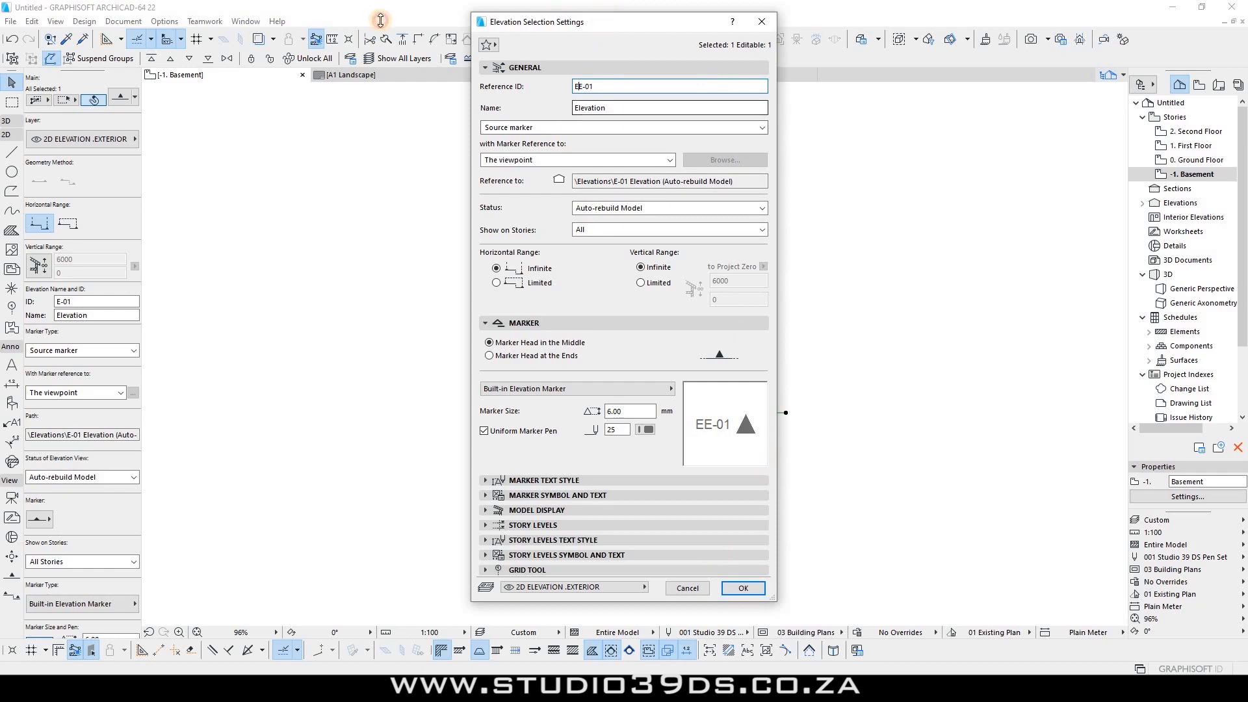
left_click(575, 108)
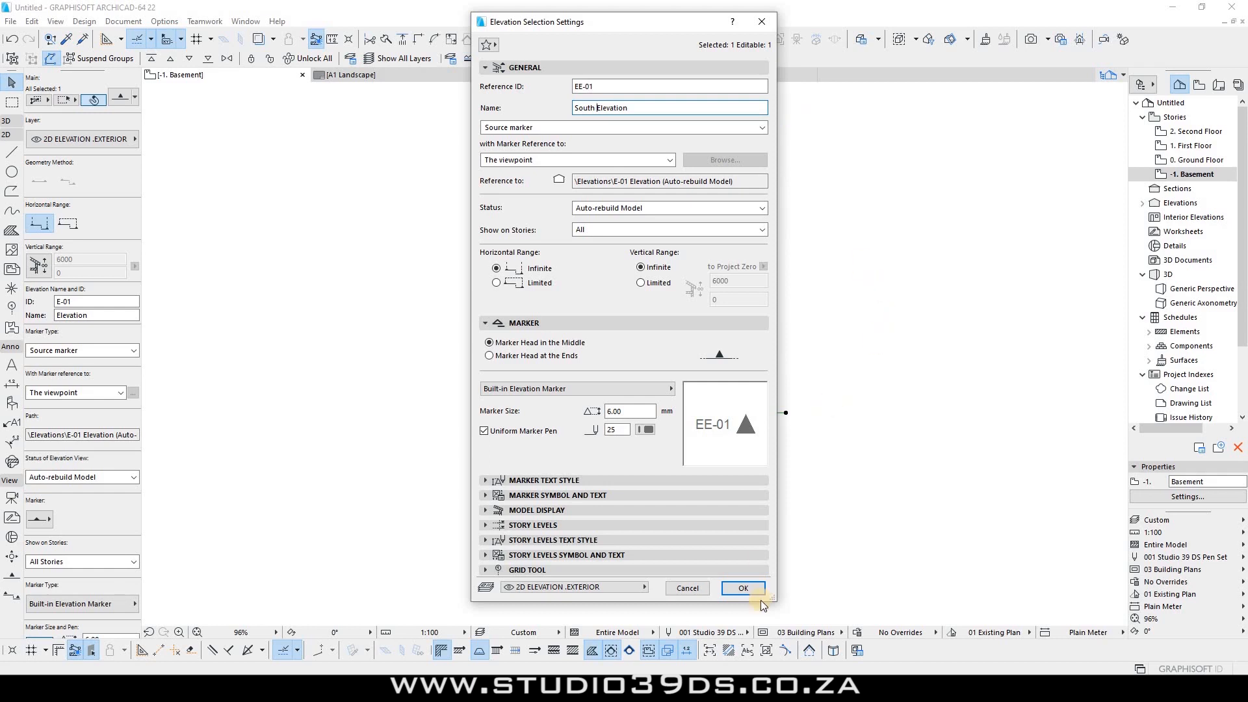
left_click(738, 588)
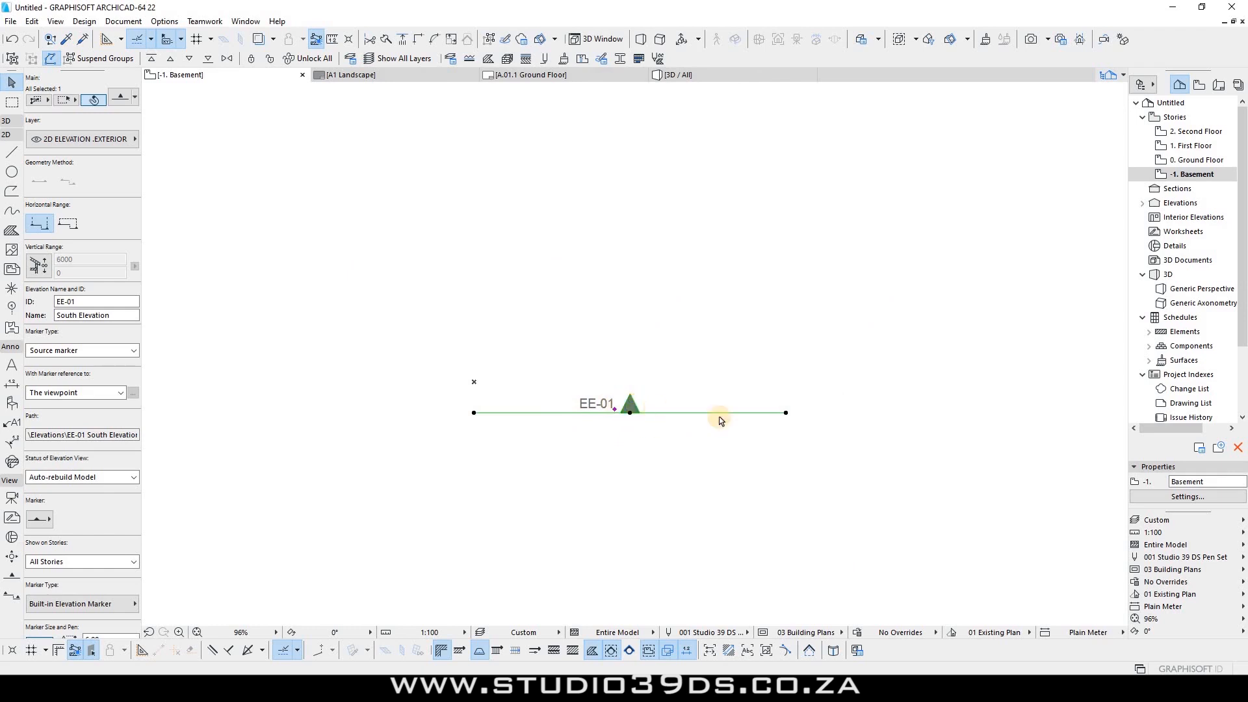
key("ctrl+d")
Step: Copy the EE-01 marker to the left side of the plan and rotate it to vertical
left_click(786, 412)
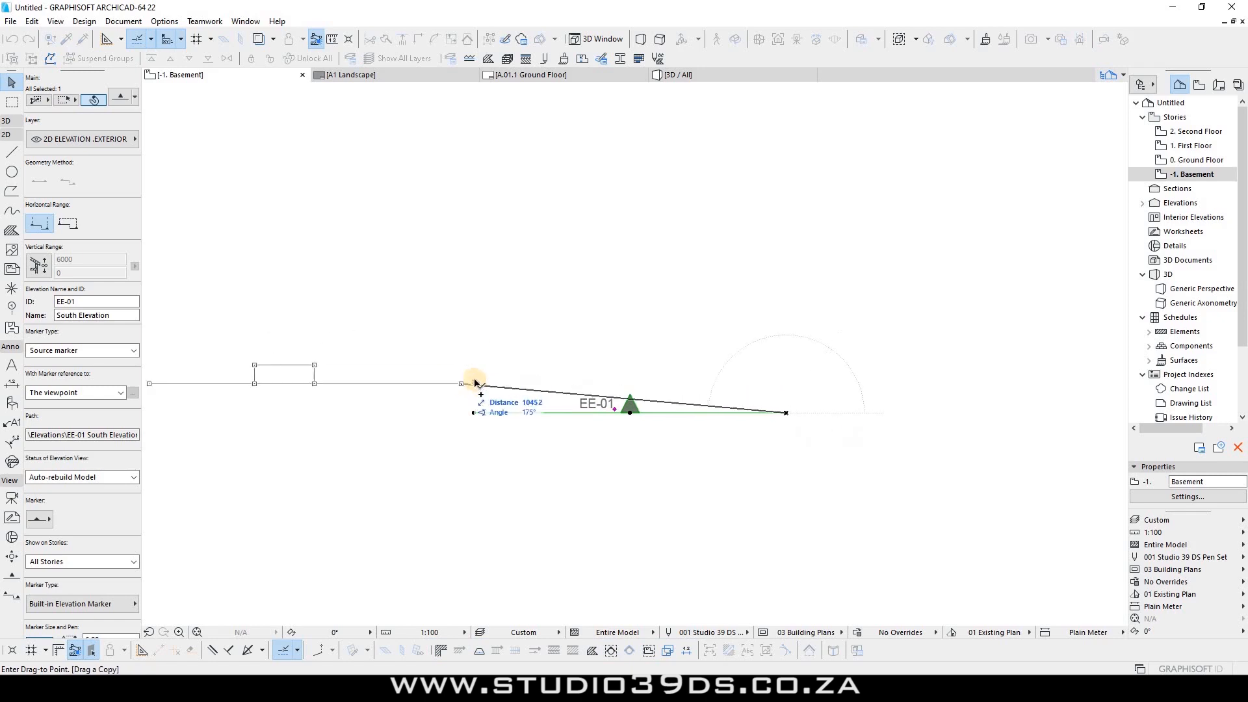
left_click(474, 382)
key("ctrl+e")
left_click(473, 382)
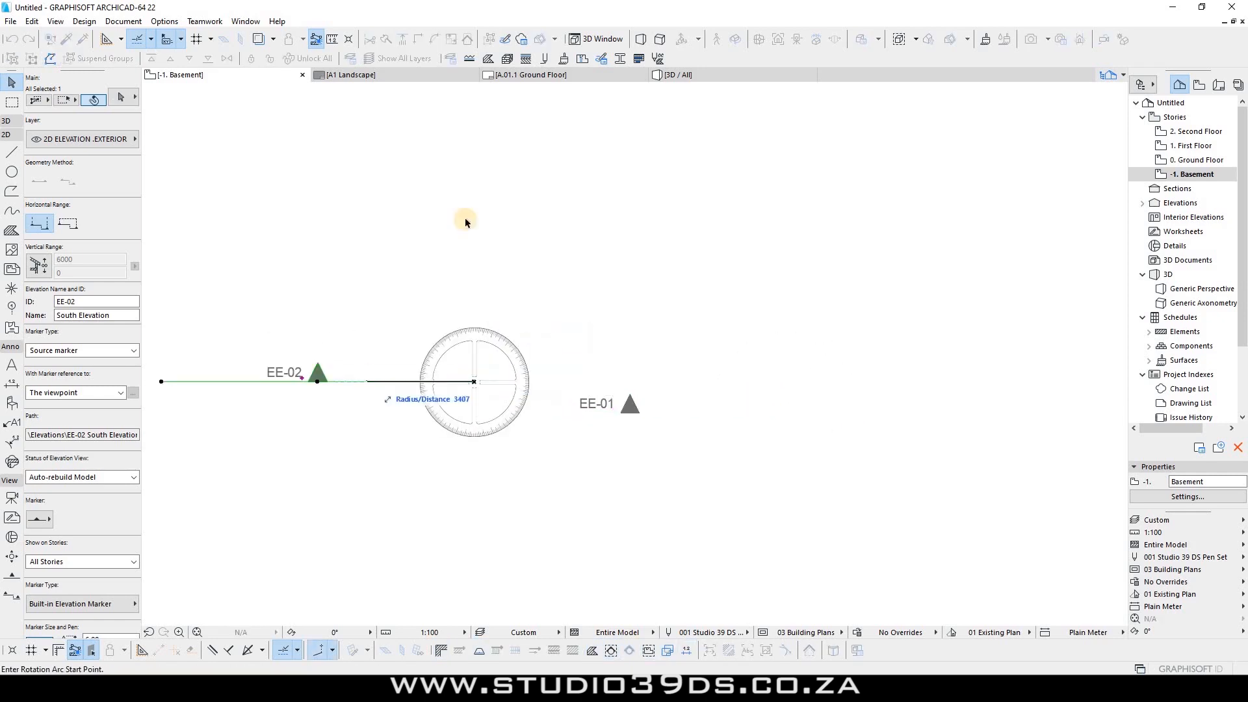
left_click(588, 272)
scroll(591, 273, "down", 3)
key("ctrl+t")
left_click(441, 584)
Step: Place a copy of the vertical marker on the right and a copy of EE-01 at the top
key("ctrl+shift+d")
left_click(547, 423)
left_click(715, 323)
left_click(515, 412)
key("ctrl+shift+d")
left_click(515, 412)
left_click(732, 203)
Step: Set the selected elevation marker's ID and name it North in the Info Box
left_click(601, 218)
left_click(499, 323)
left_click(87, 302)
key("Return")
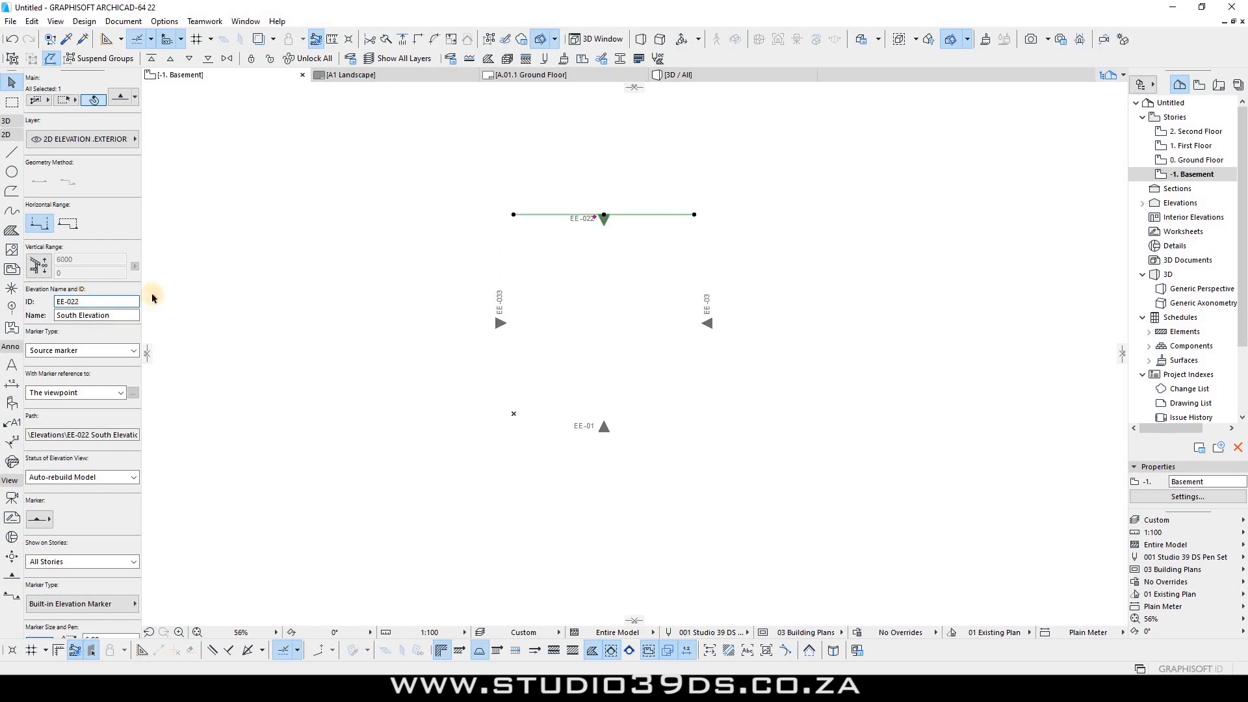
type("North")
key("Return")
Step: Select all four elevation markers, then isolate the EE-04 marker and deselect it
key("ctrl+a")
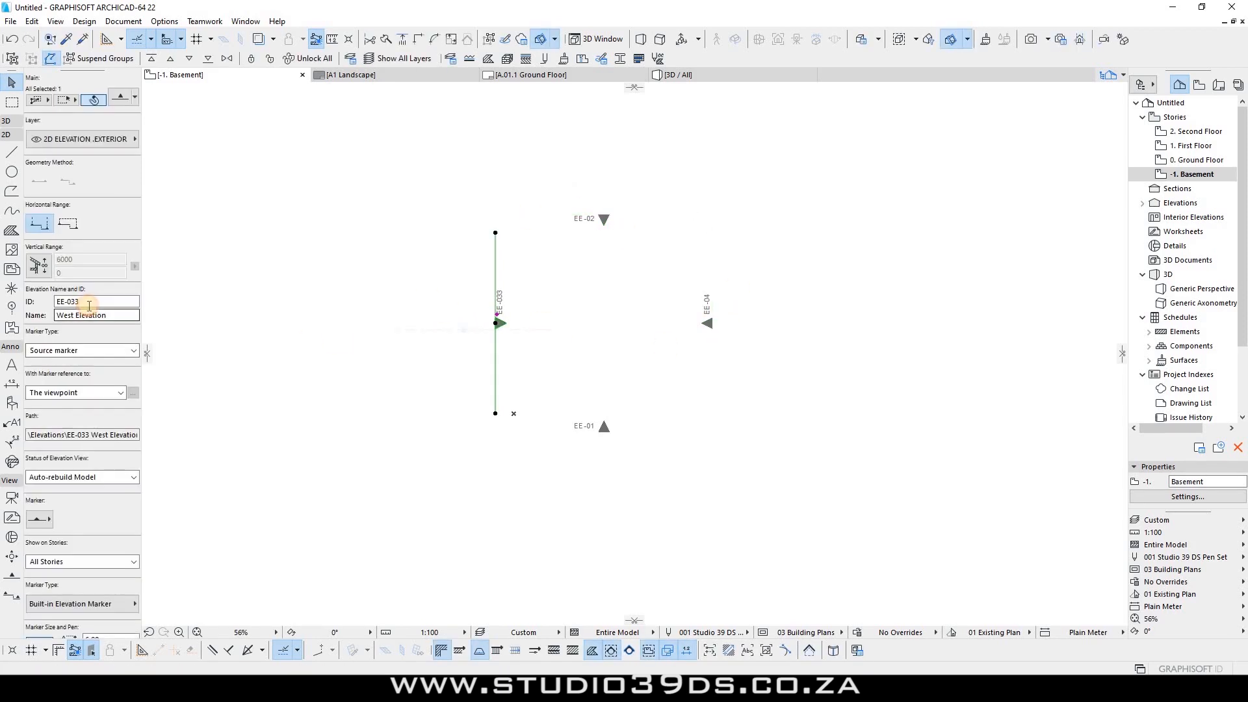
left_click(602, 325)
scroll(549, 318, "up", 3)
scroll(905, 462, "down", 2)
scroll(672, 397, "up", 1)
left_click_drag(873, 508, 356, 173)
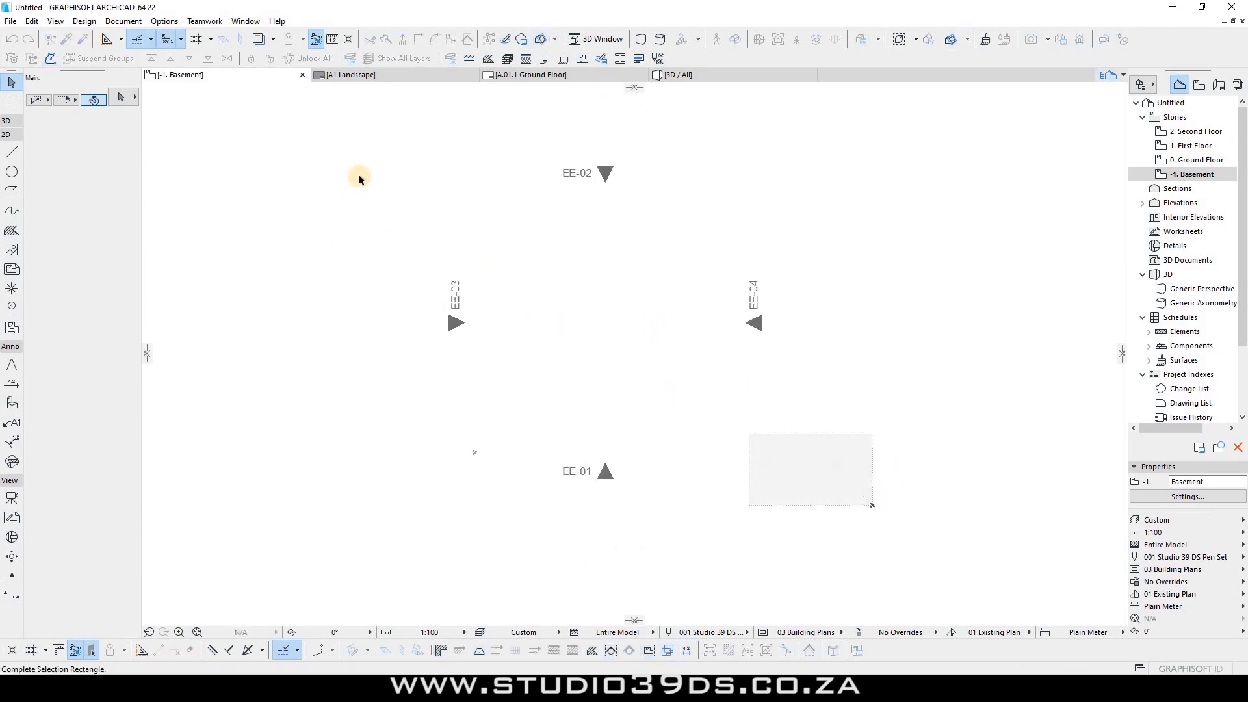
left_click(761, 345)
left_click(813, 349)
mouse_move(810, 334)
left_mouse_down()
mouse_move(721, 337)
mouse_move(614, 298)
left_mouse_up()
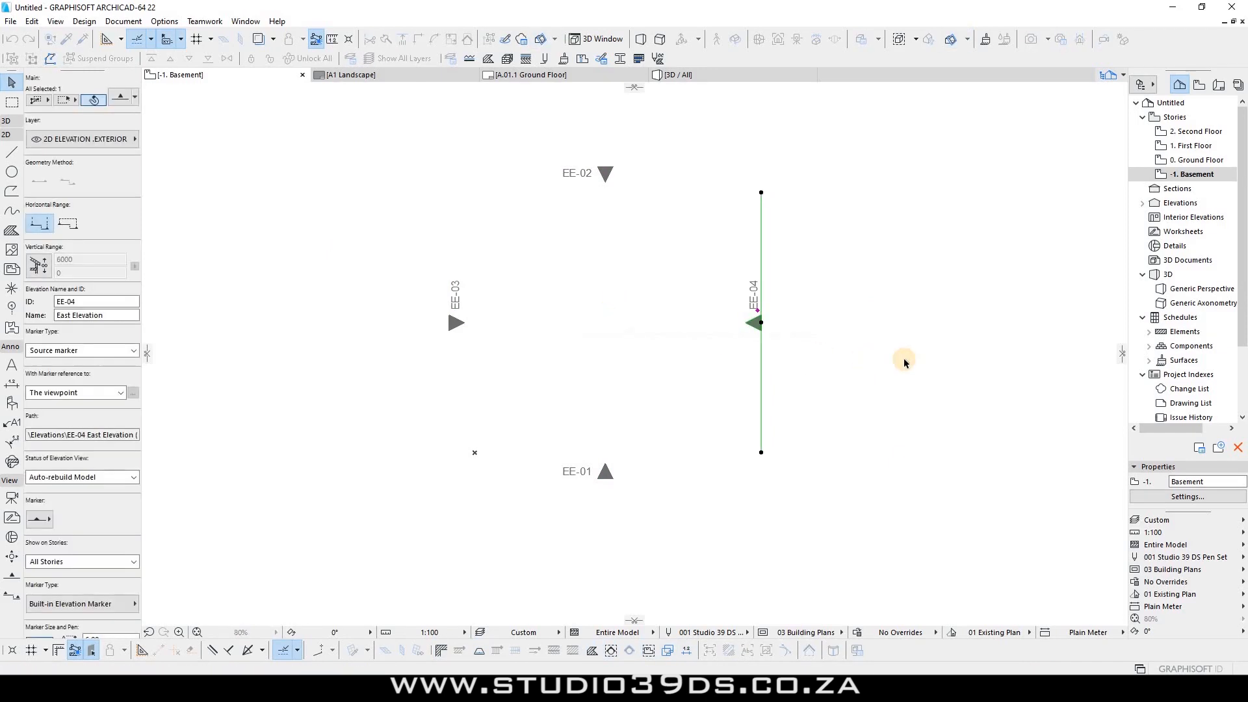
left_click_drag(837, 378, 693, 302)
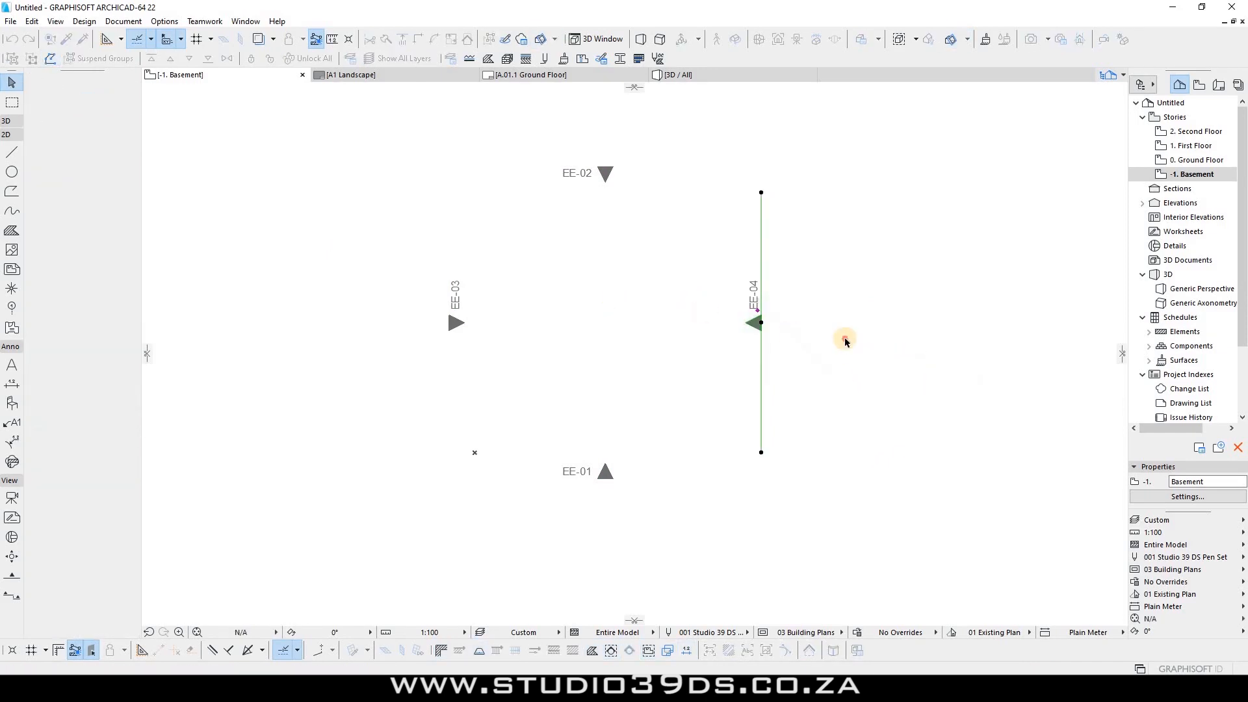
left_click(844, 339)
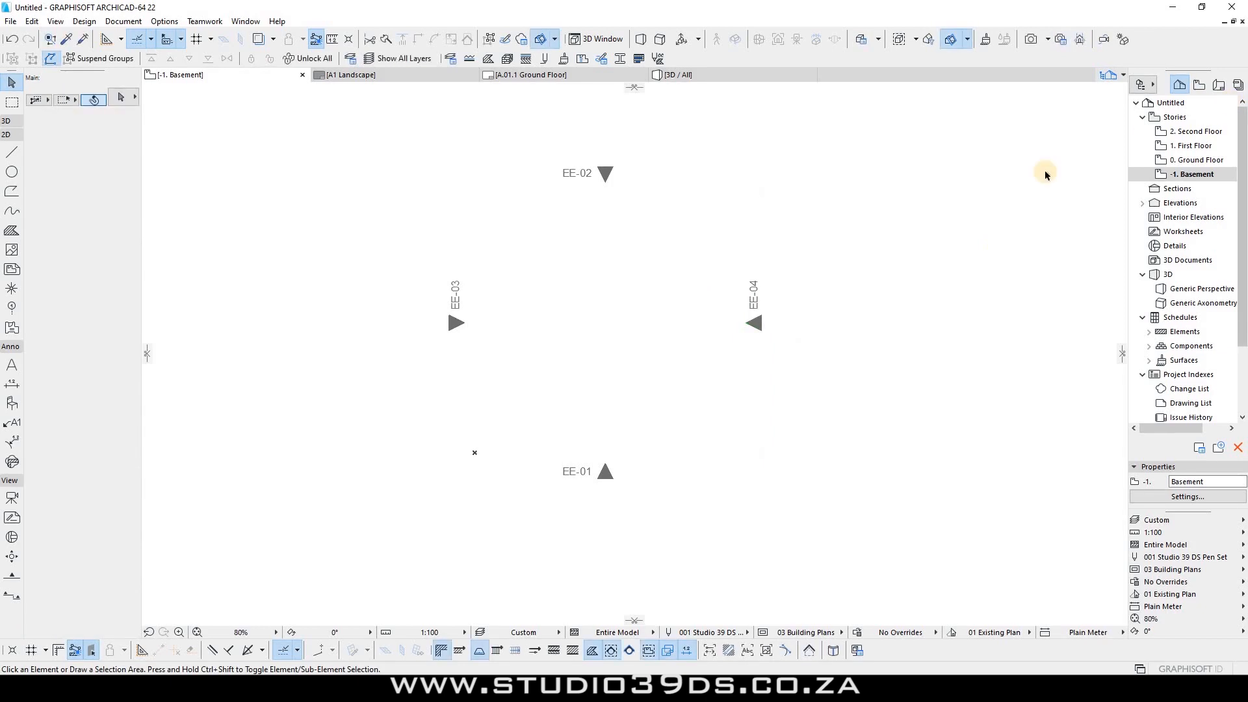
Step: Expand Elevations in the Project Map to list EE-01 through EE-04, dismissing its context menu
double_click(1167, 204)
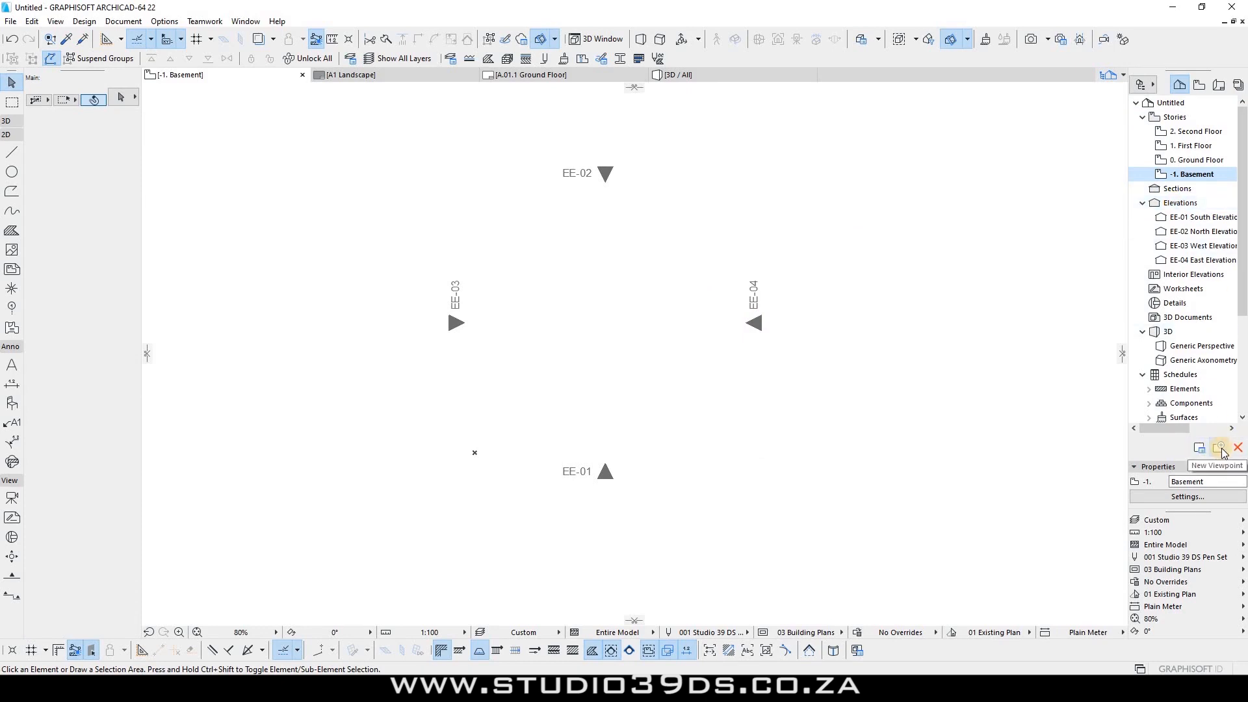
right_click(1188, 206)
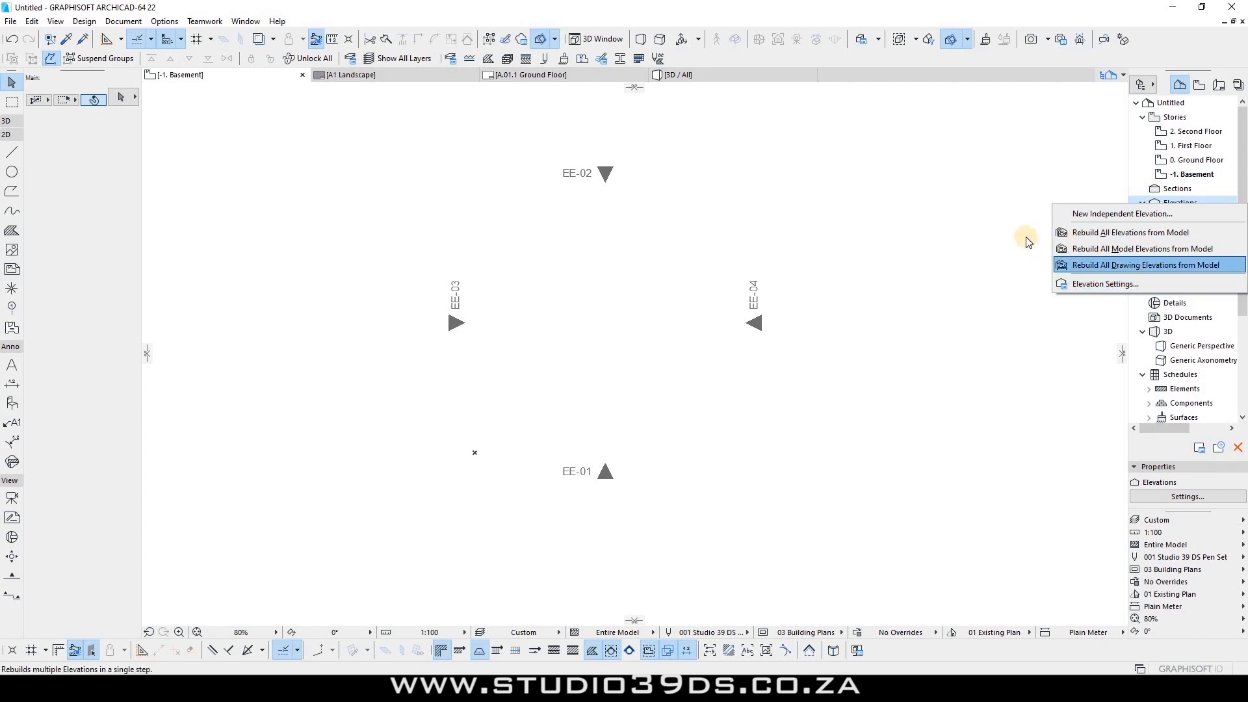
left_click(1172, 204)
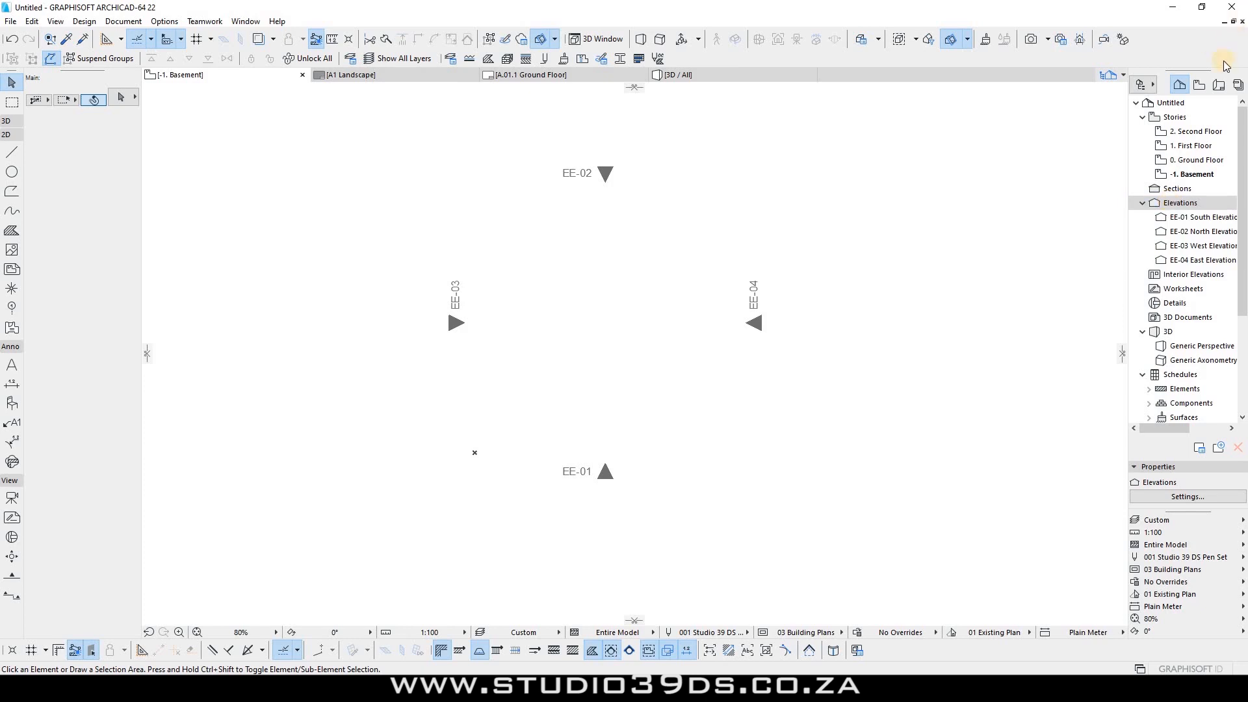
Step: In the View Map, bring up View Settings for the Elevations views folder
left_click(1199, 86)
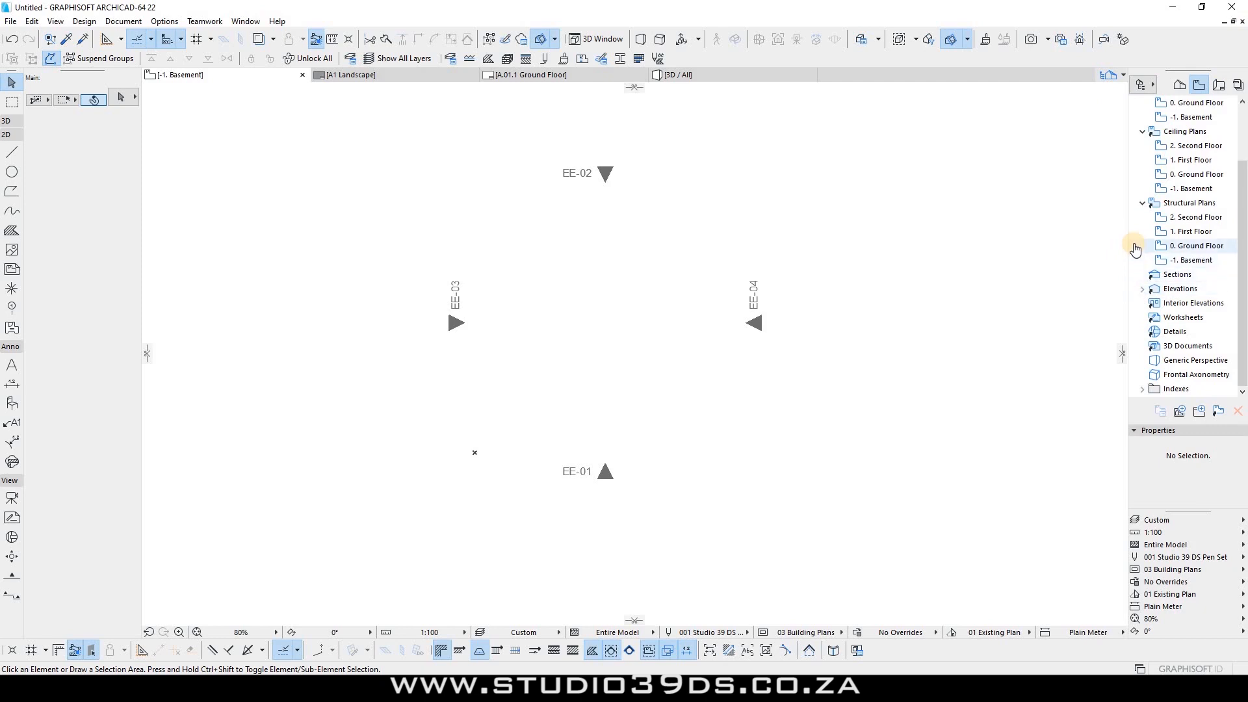
left_click(1144, 288)
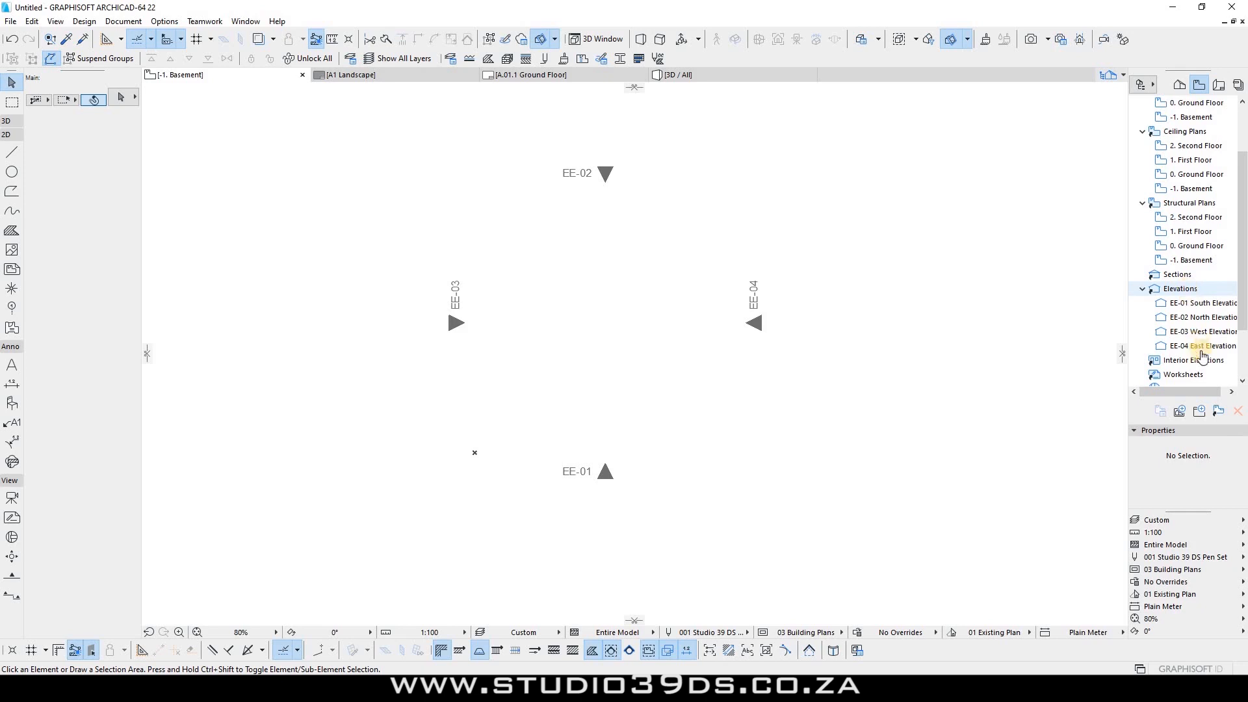
right_click(1178, 289)
left_click(1173, 291)
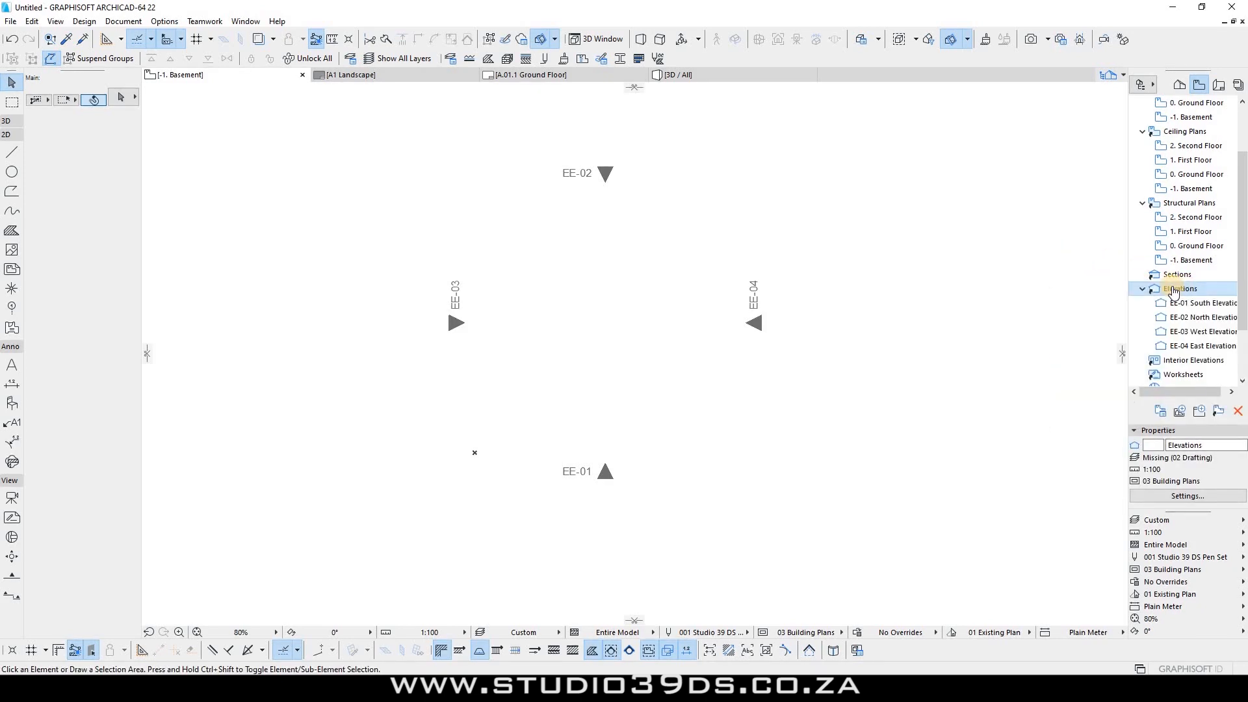
right_click(1175, 292)
key("Escape")
left_click(1216, 413)
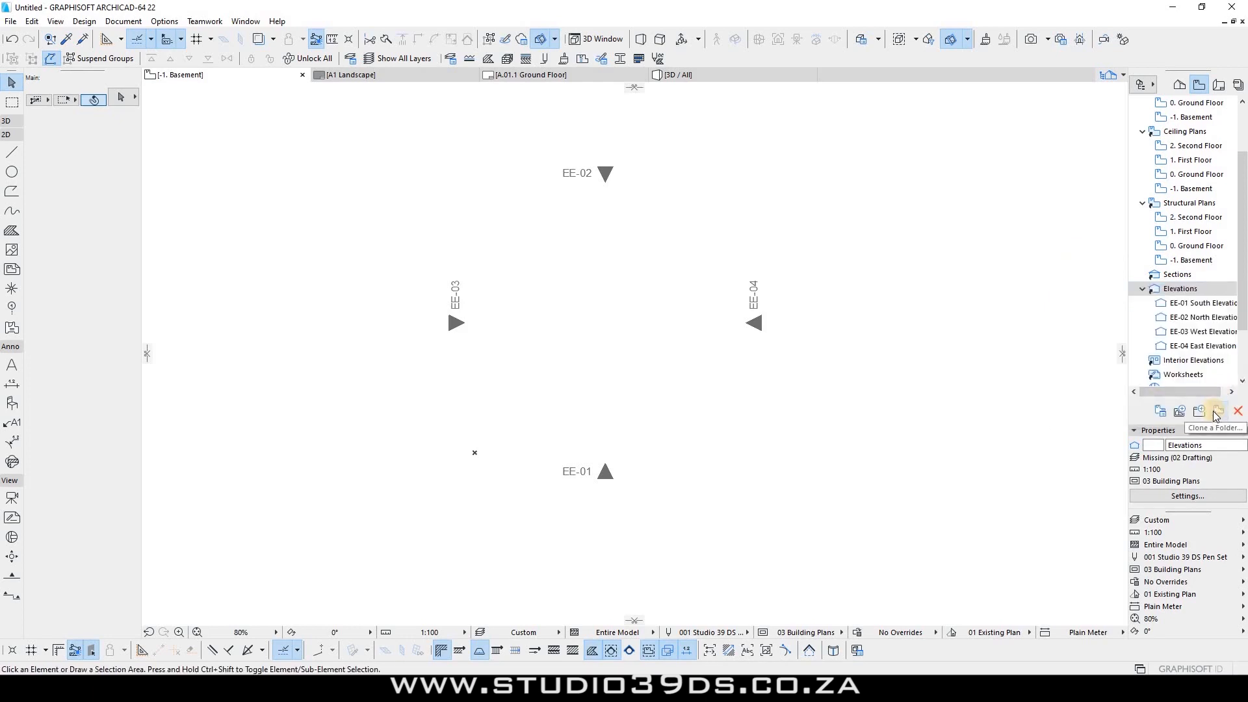
right_click(1177, 290)
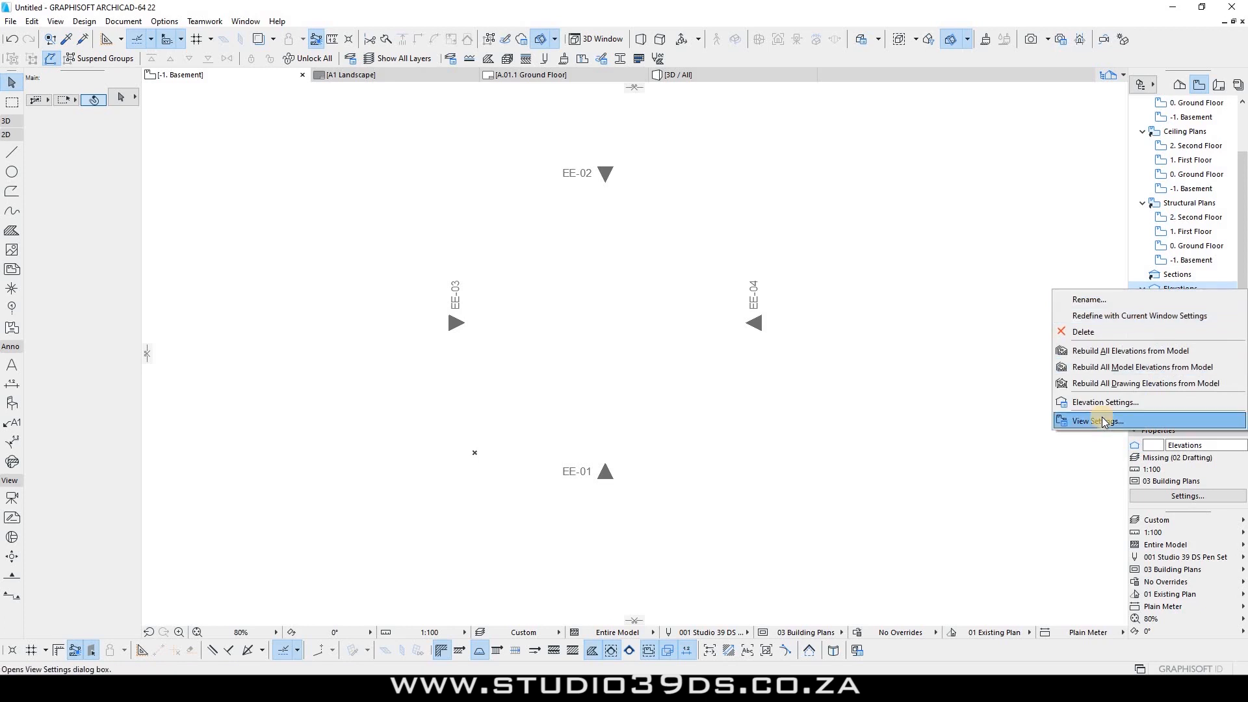
left_click(997, 421)
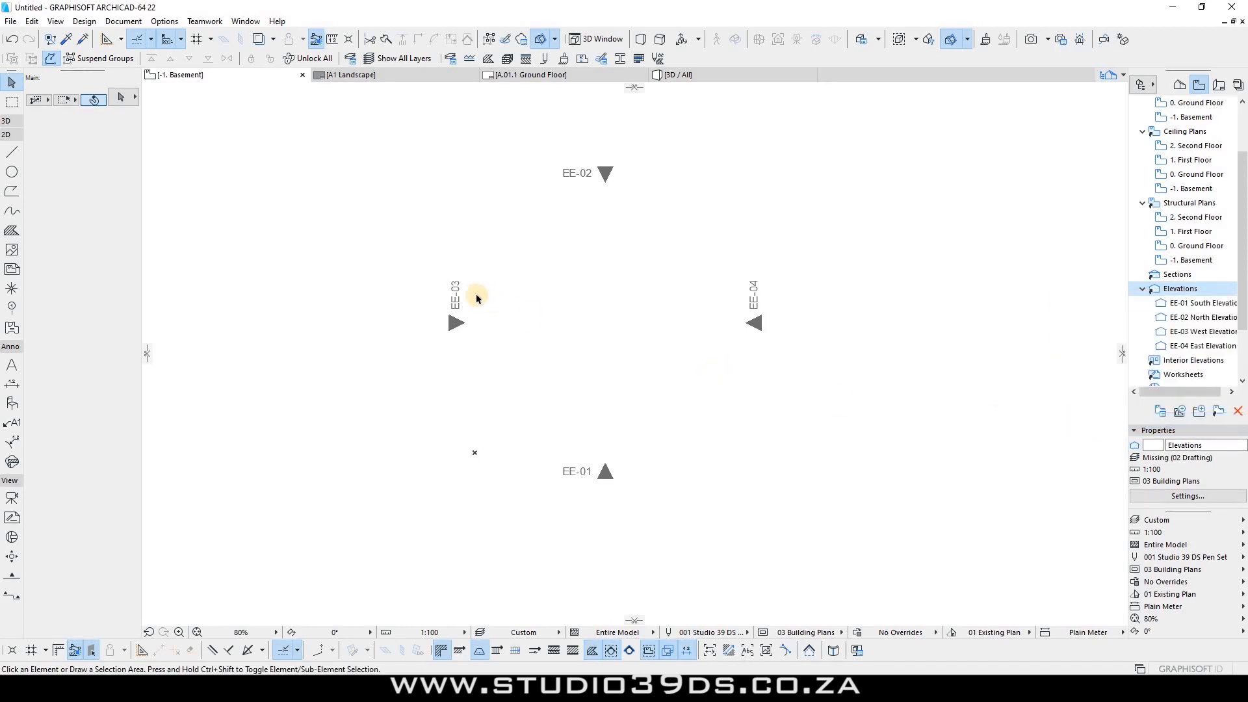
Step: Choose 11 ELEVATIONS, scale 1:100, Entire Model and the 001 Studio 39 DS Pen Set
left_click(650, 228)
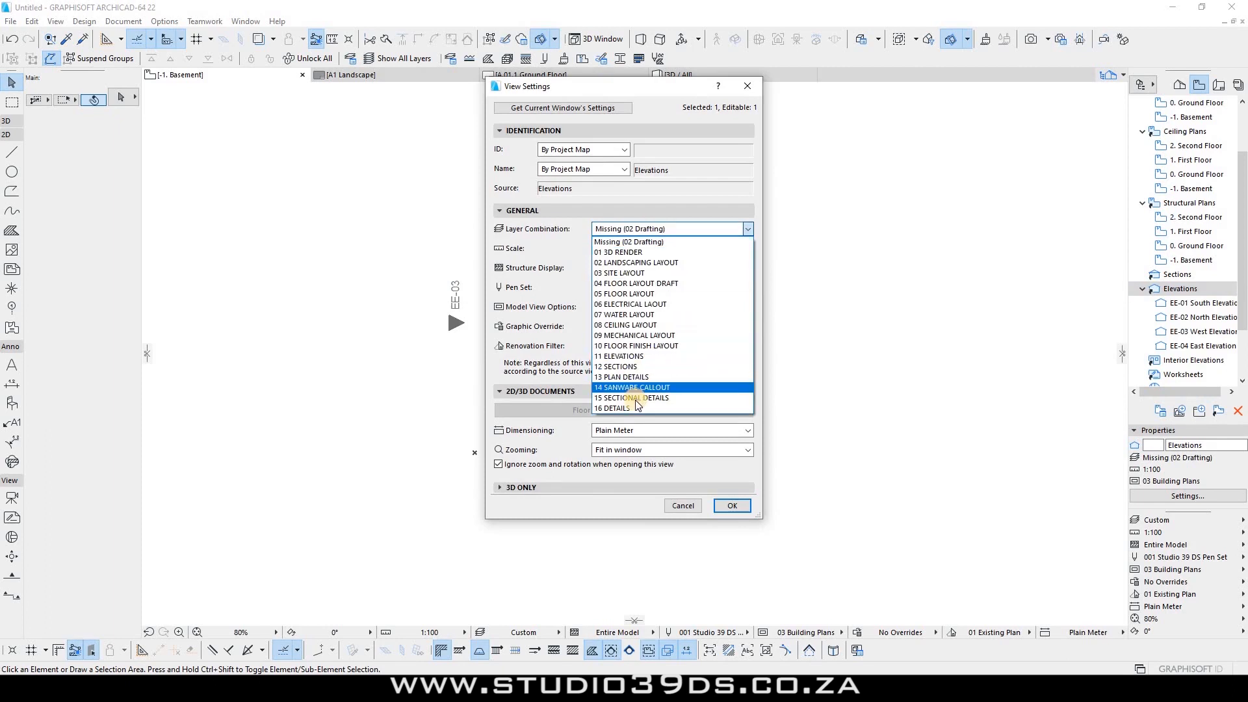
key("Up")
key("Up")
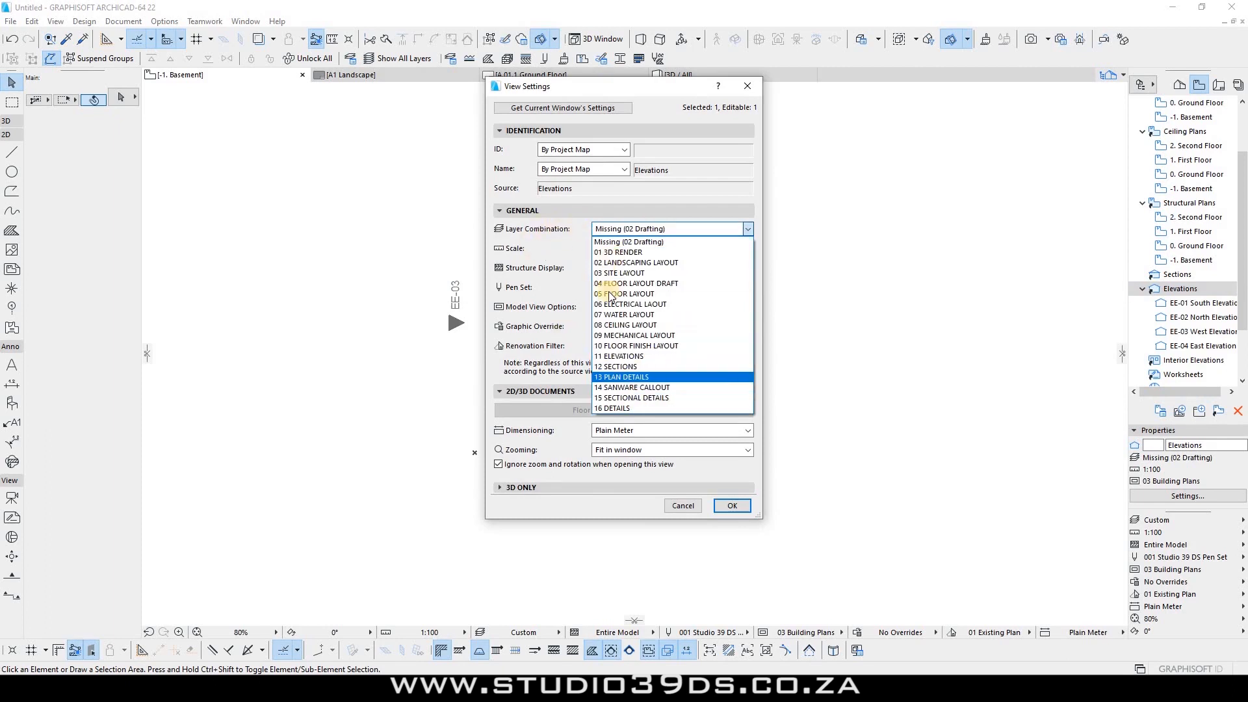
left_click(621, 357)
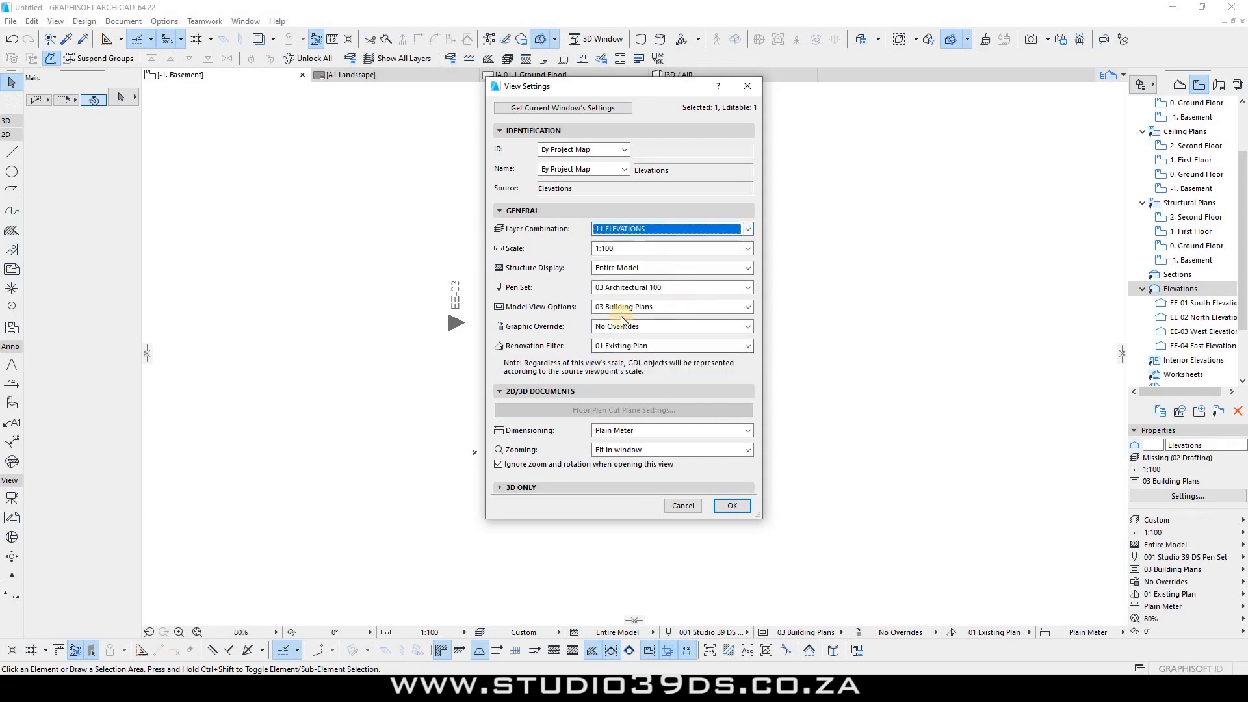
left_click(618, 248)
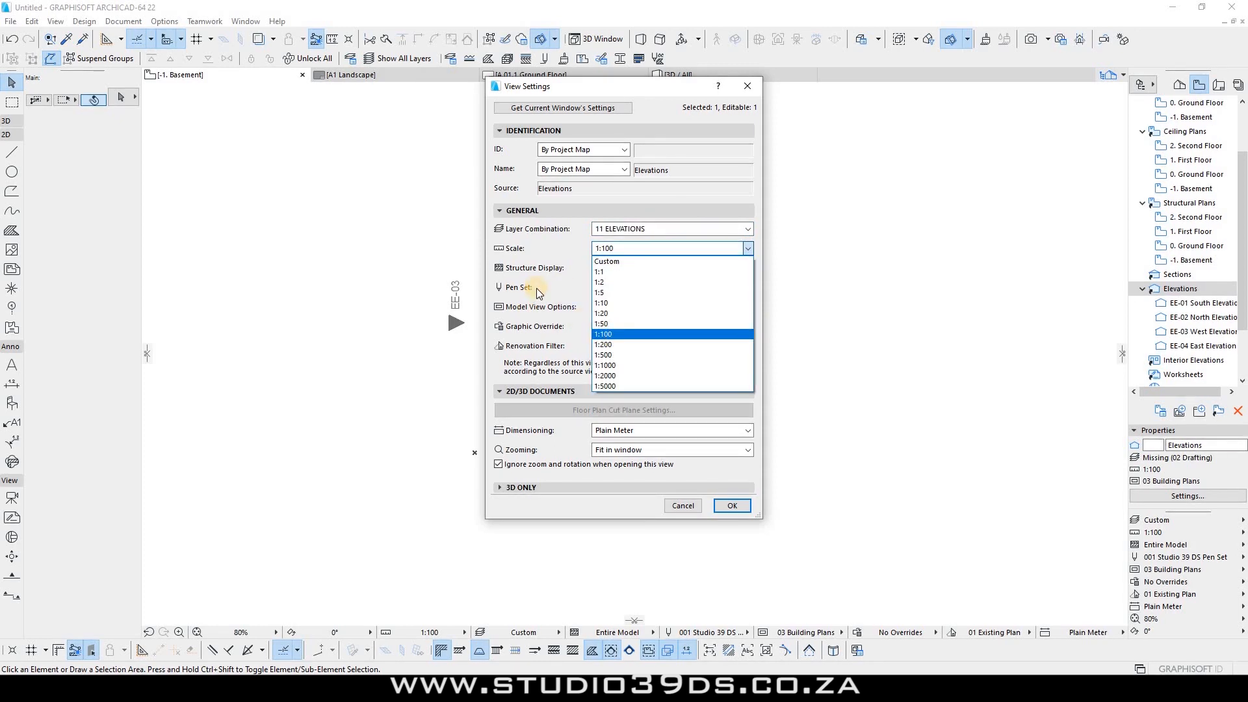
left_click(627, 269)
left_click(627, 269)
left_click(544, 292)
left_click(614, 287)
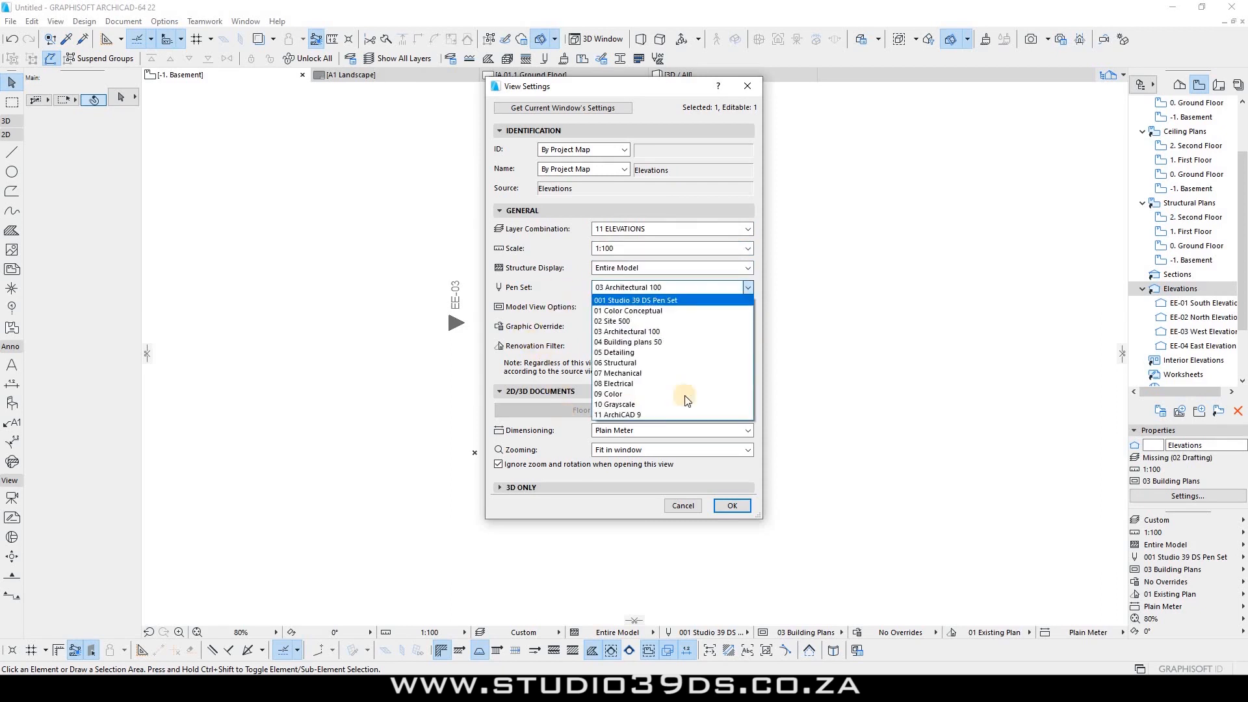
left_click(721, 505)
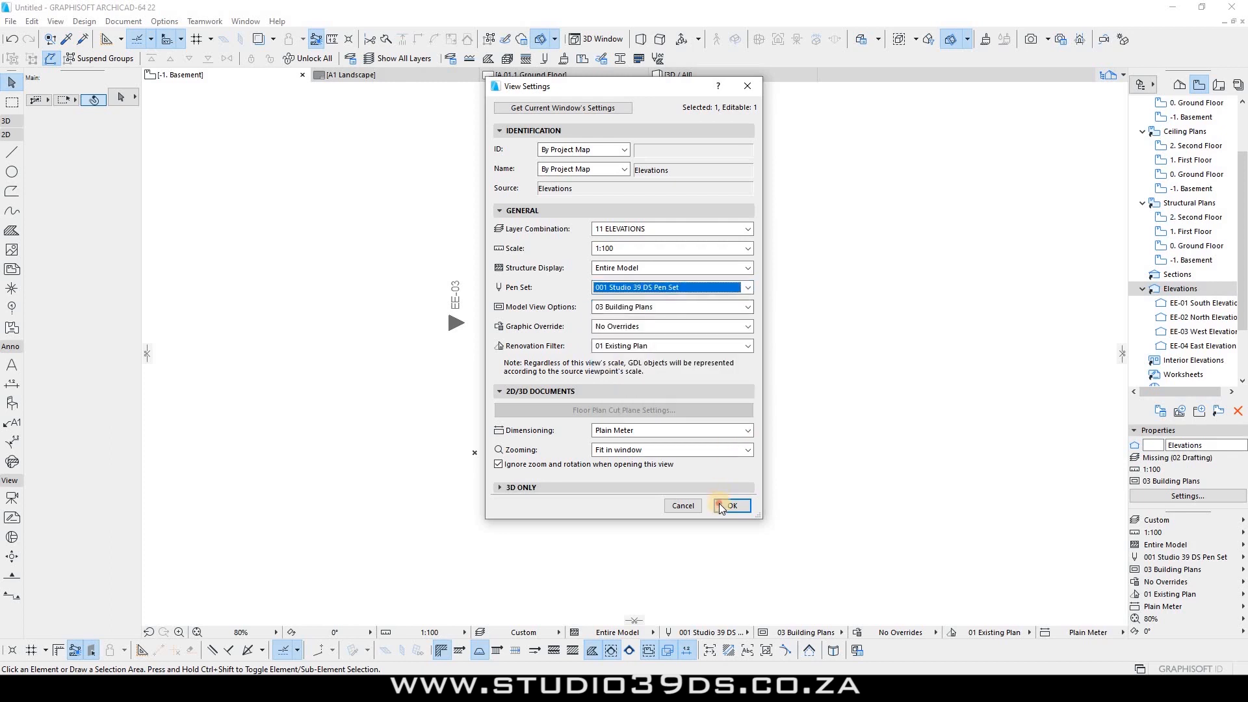
scroll(1197, 136, "up", 3)
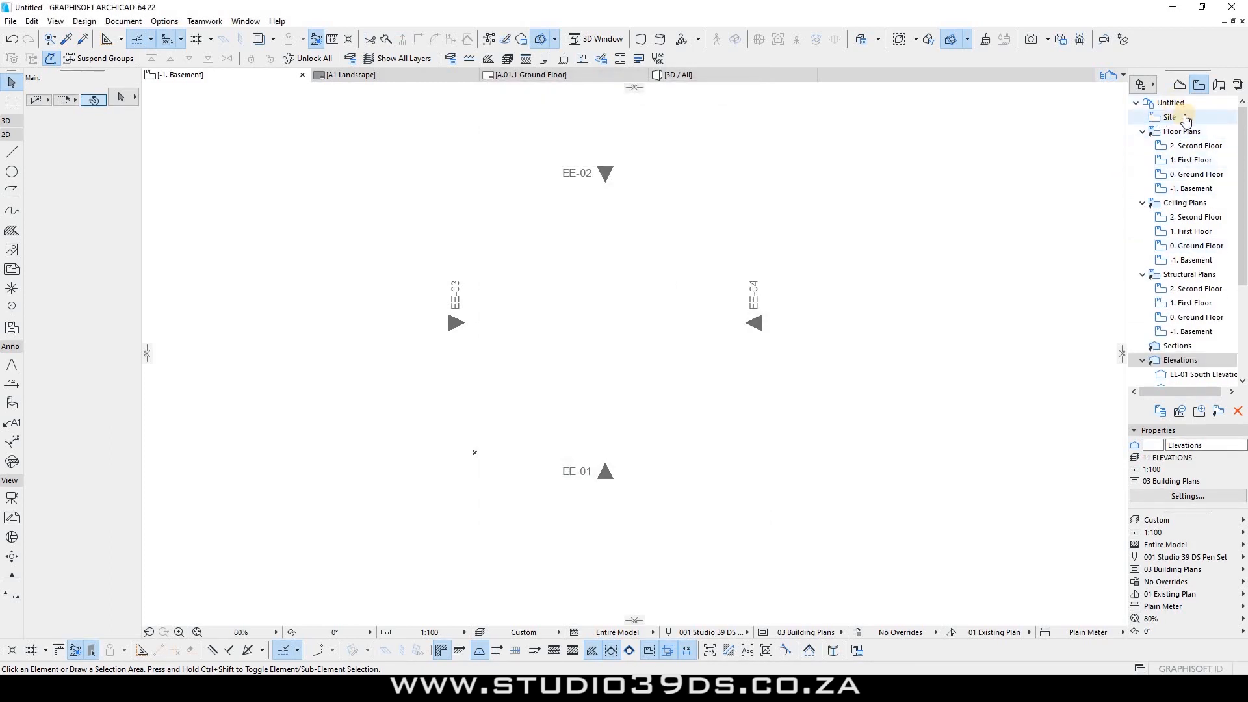
Step: Set Floor Plans view settings to 05 FLOOR LAYOUT, 001 Studio 39 DS Pen Set and Plain Millimeter dimensioning
left_click(1182, 132)
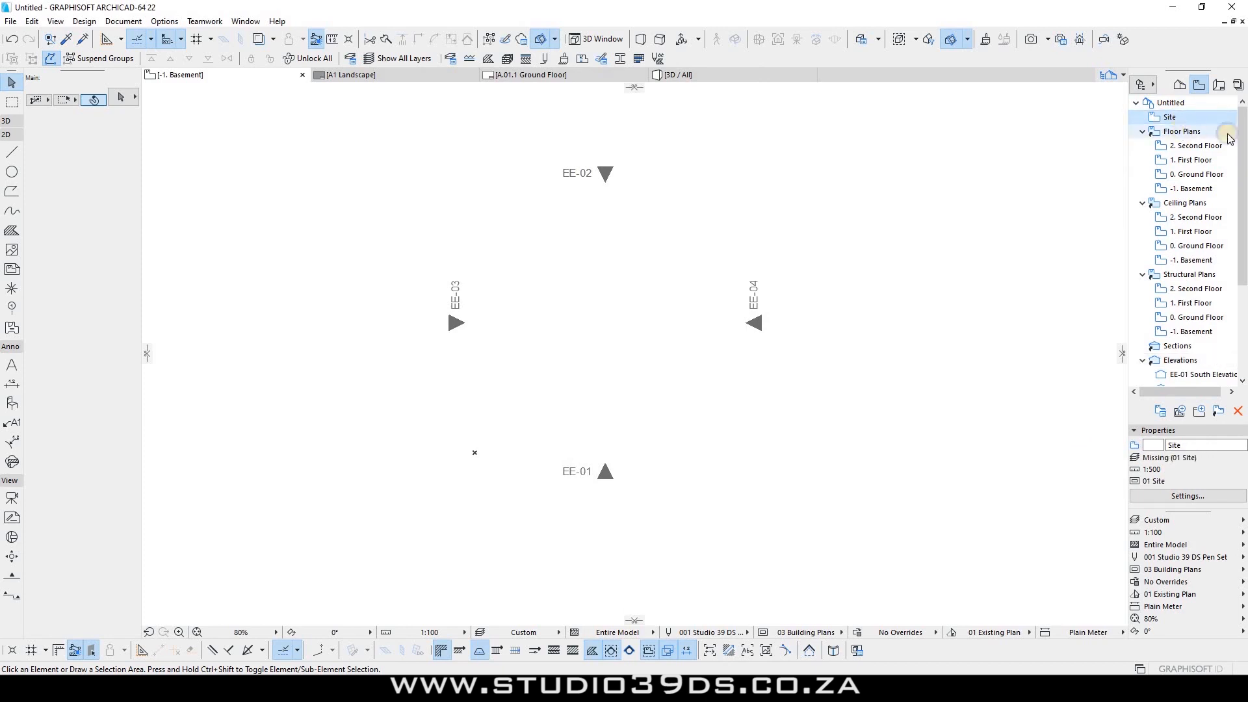
right_click(1181, 131)
left_click(1116, 242)
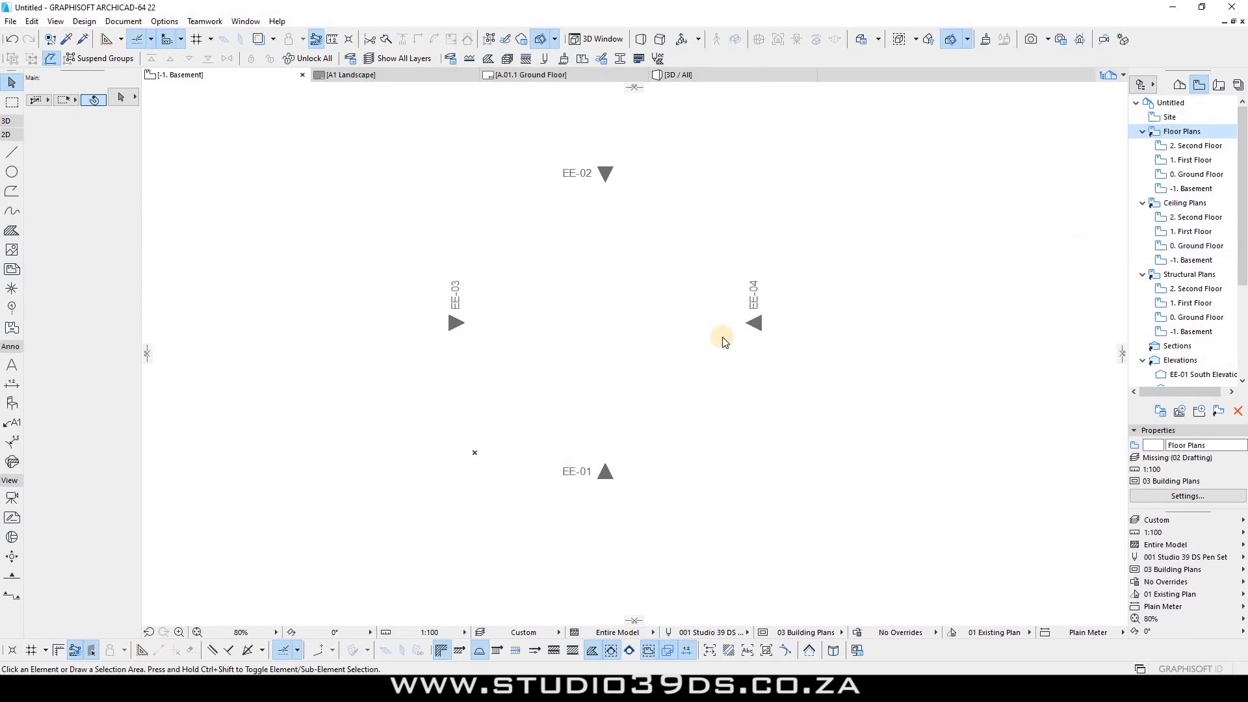
left_click(668, 229)
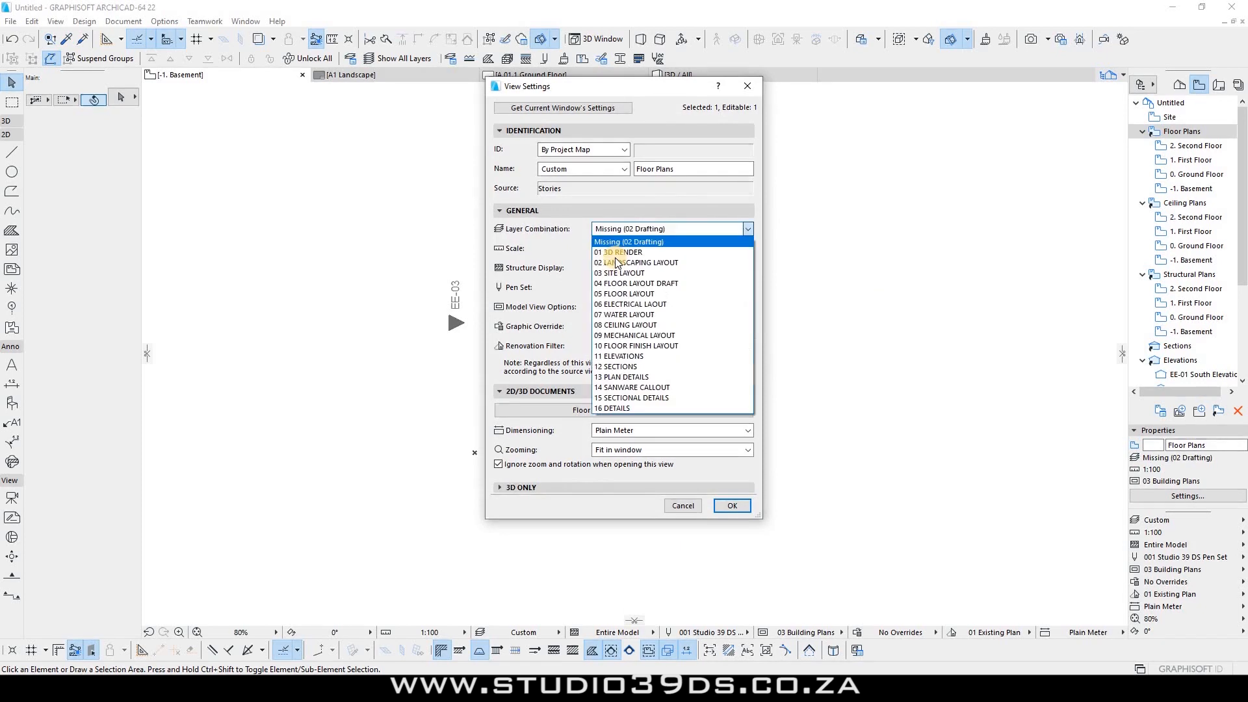
left_click(623, 294)
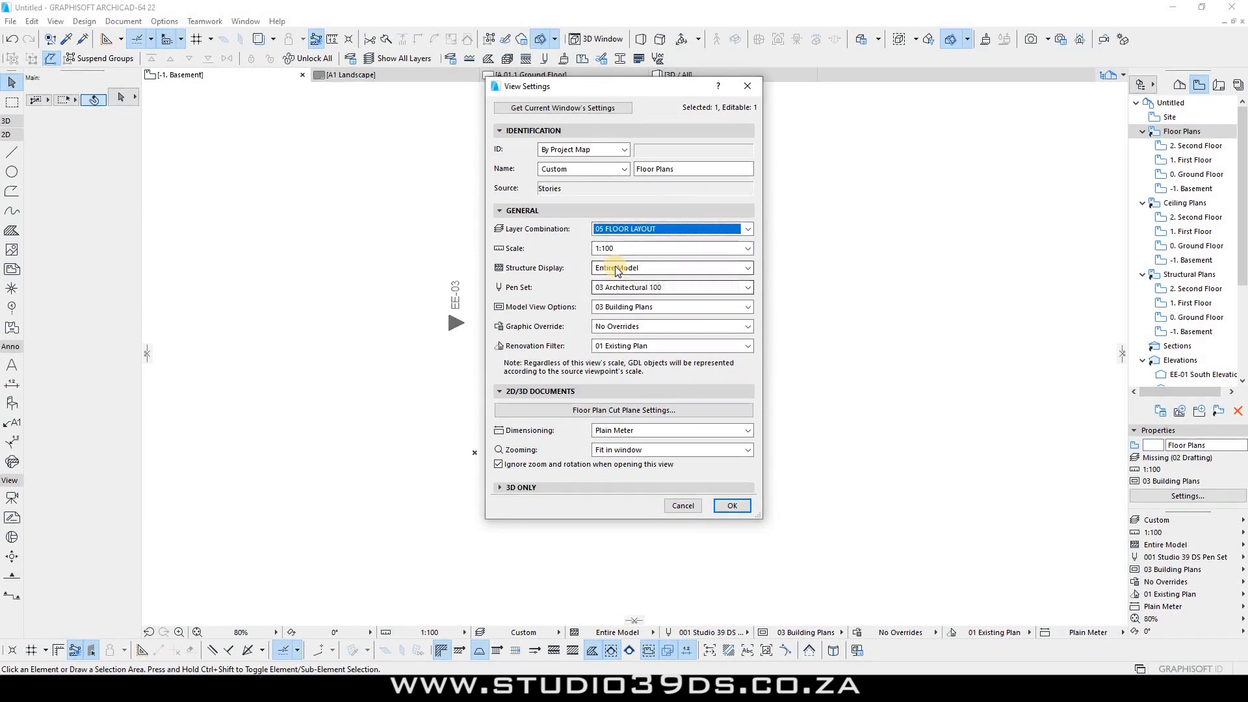
left_click(615, 287)
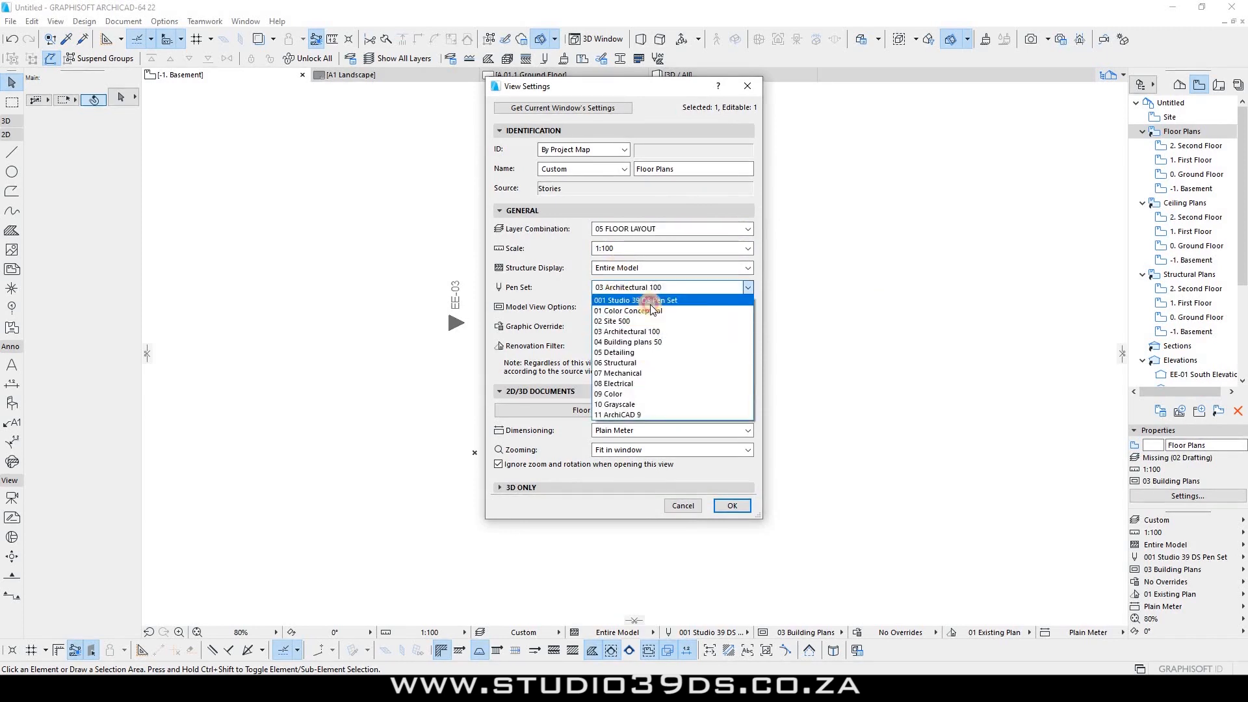
left_click(650, 301)
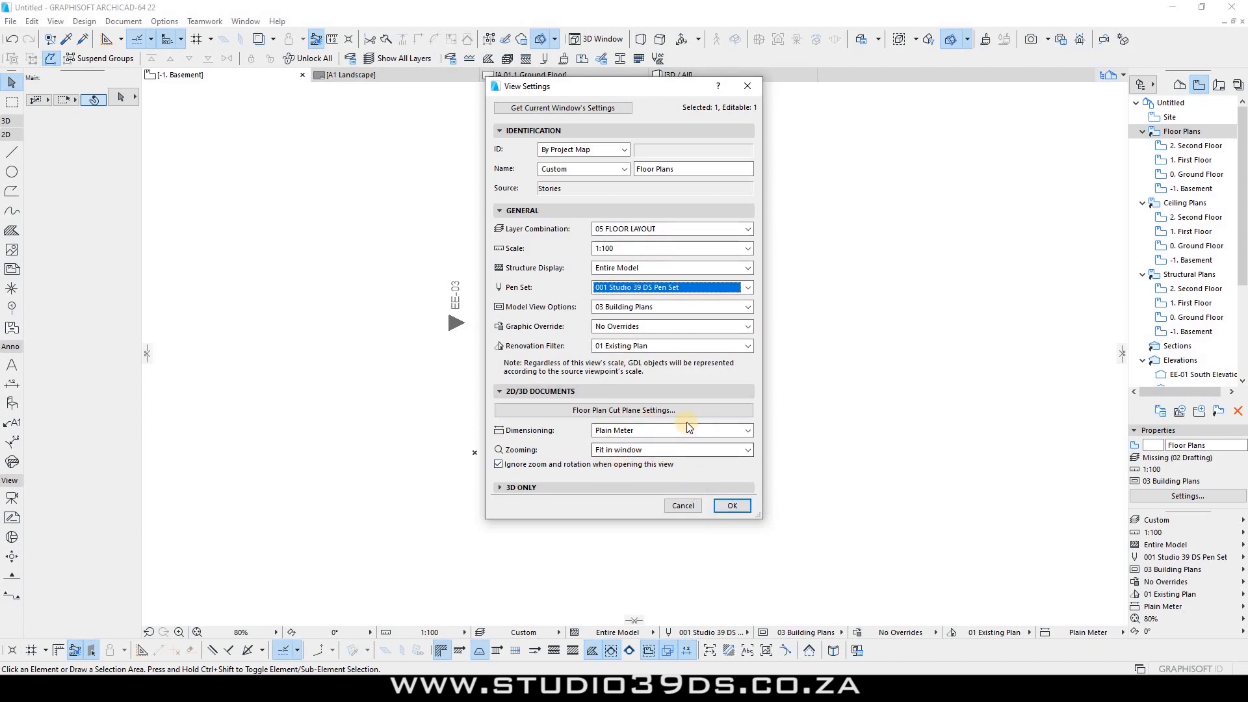
left_click(633, 428)
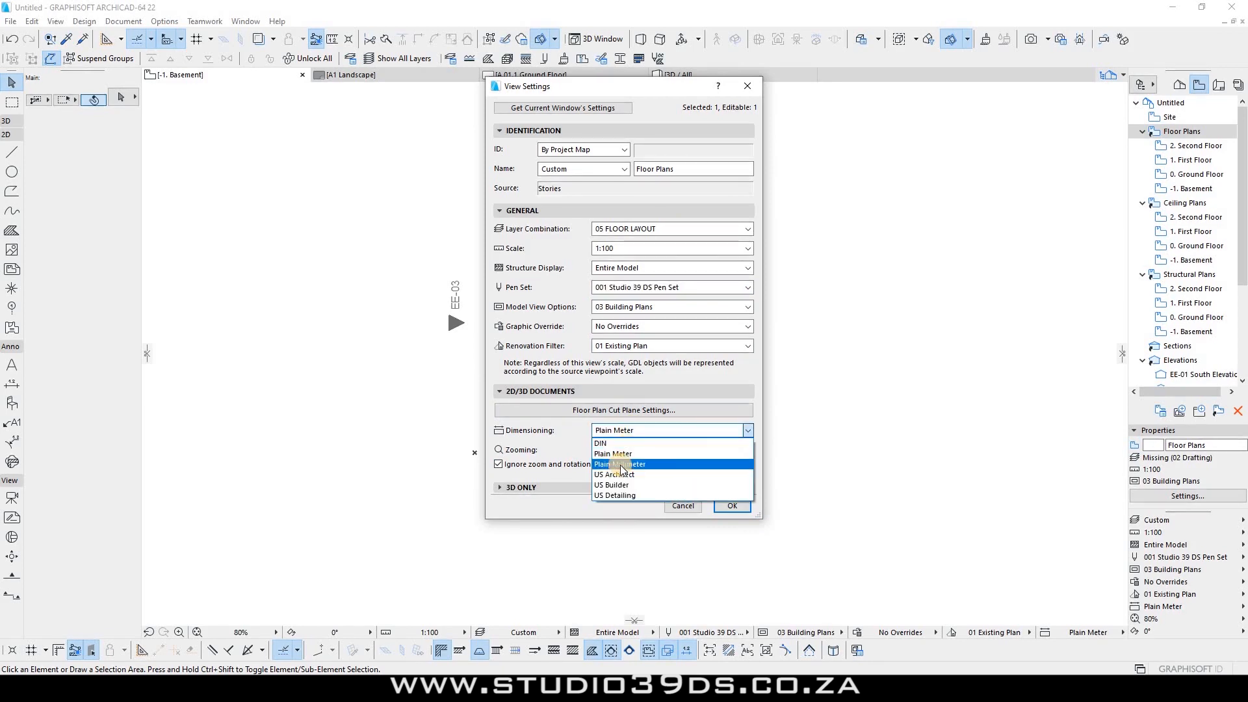
key("Return")
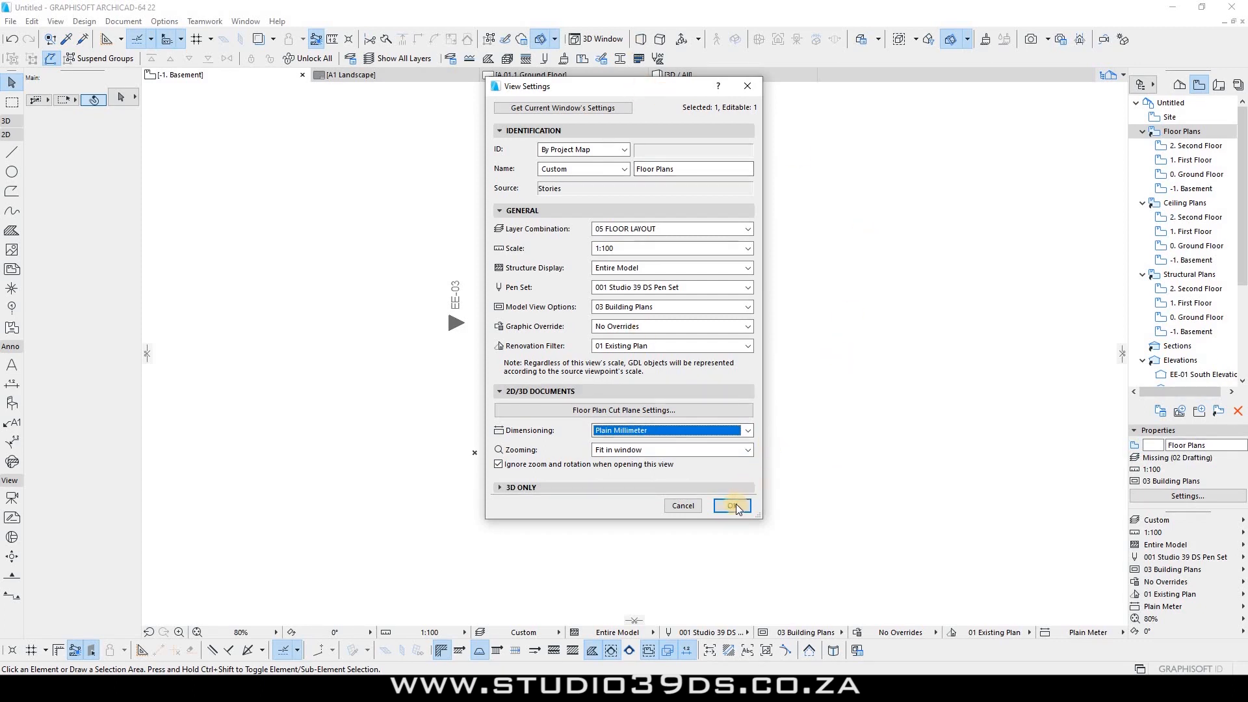
key("Return")
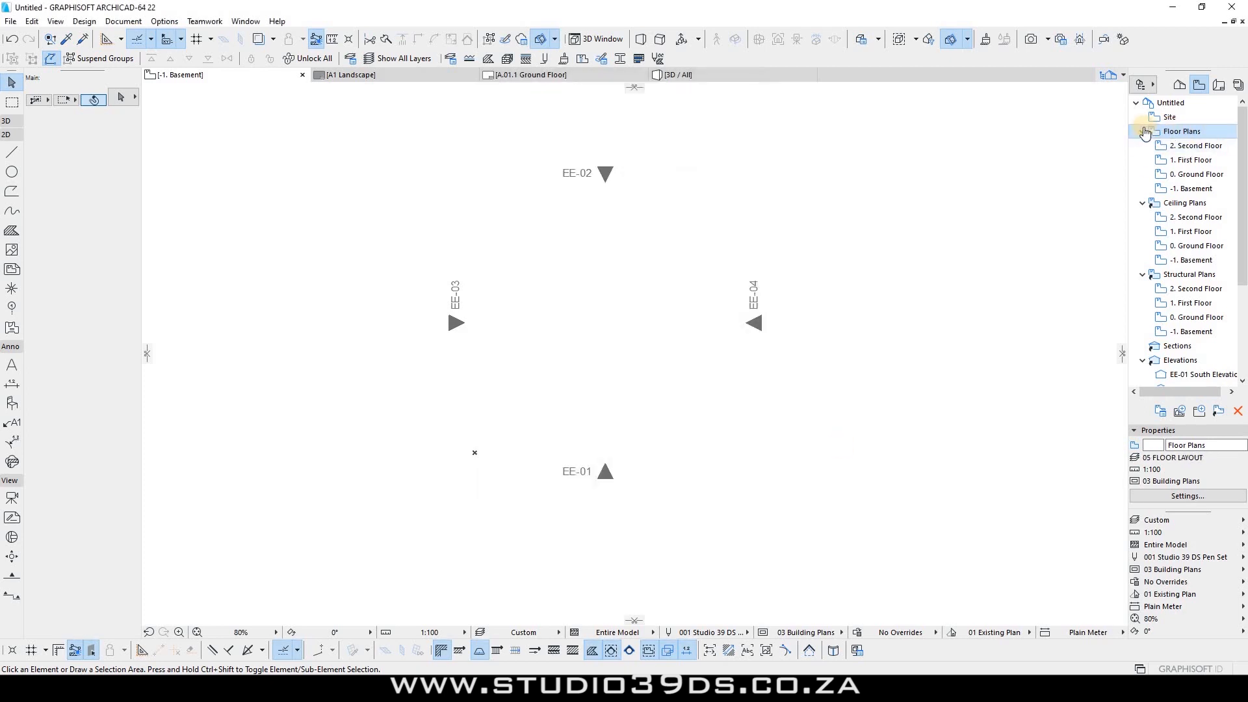
right_click(1181, 203)
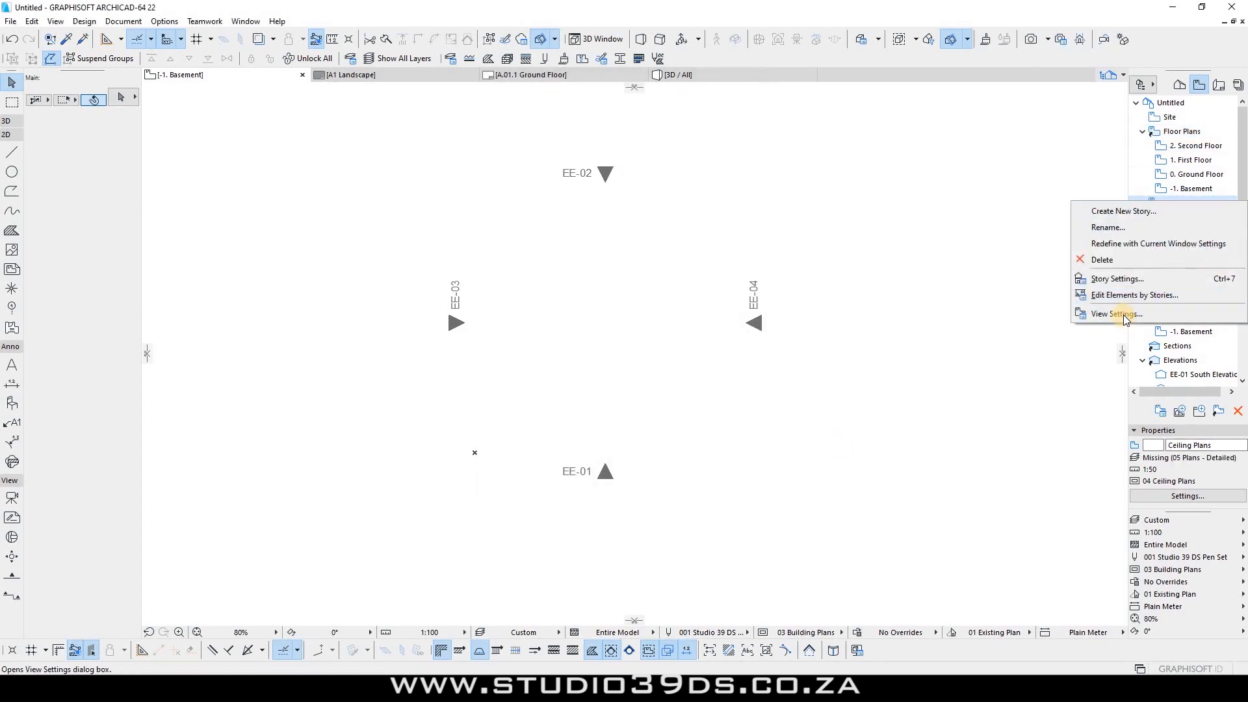
Step: Give the Ceiling Plans views the 08 CEILING LAYOUT layer combination
key("Return")
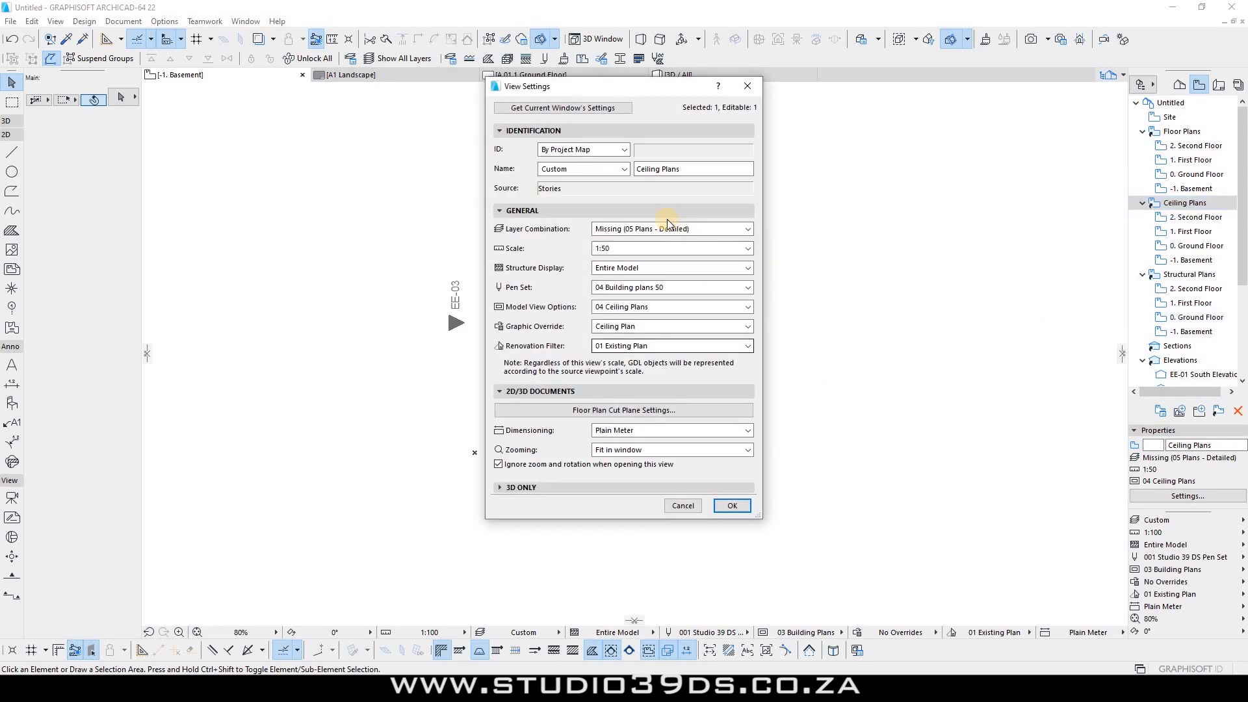
left_click(653, 230)
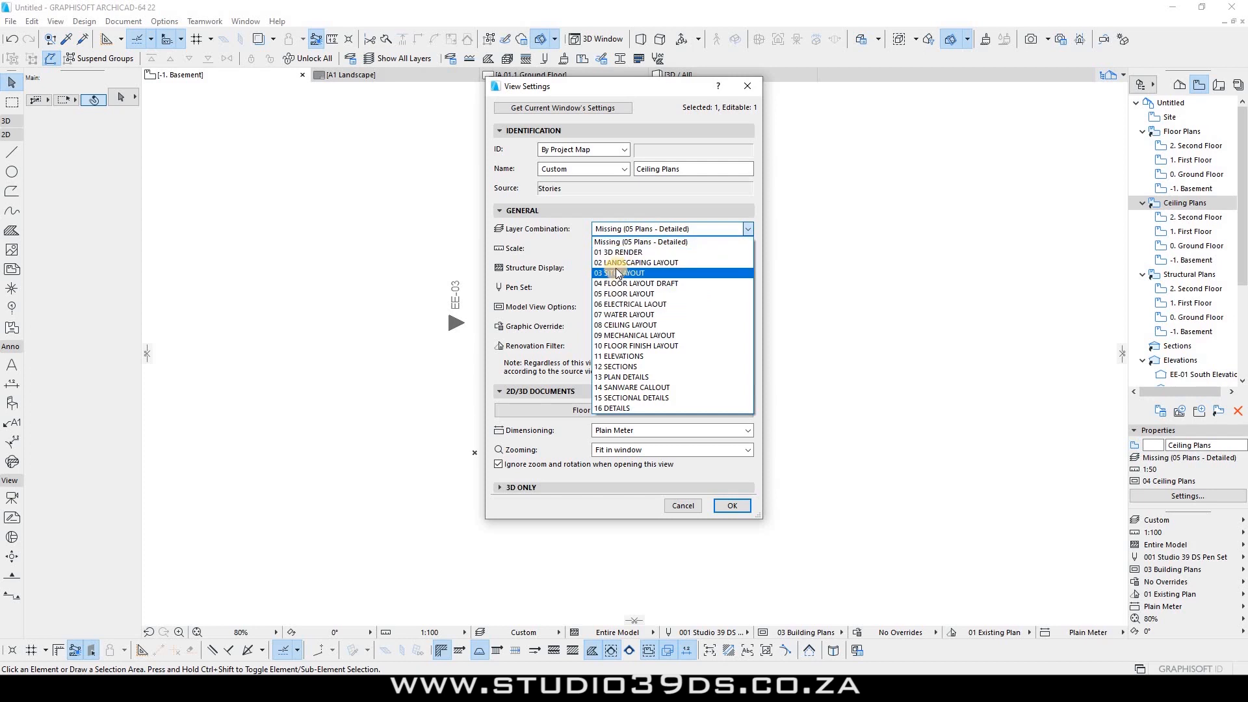
left_click(626, 325)
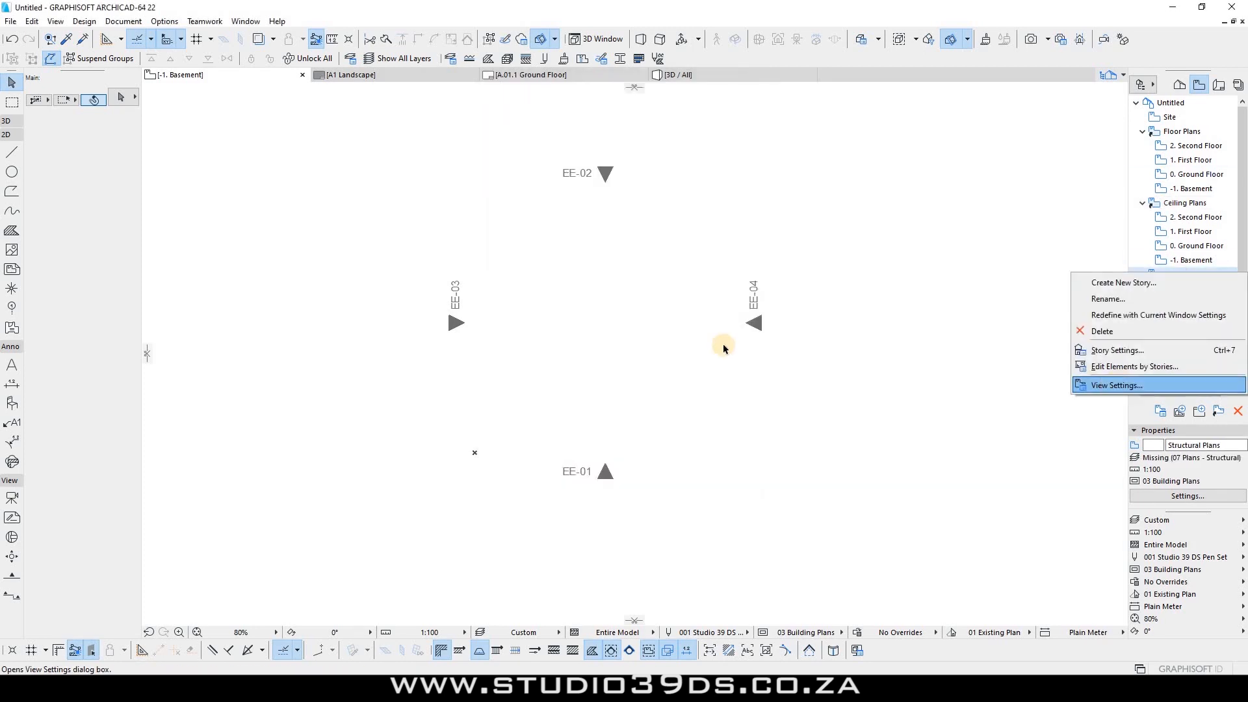
Step: Set the Structural Plans views to 05 FLOOR LAYOUT with the studio pen set
left_click(1066, 387)
left_click(670, 228)
left_click(626, 294)
left_click(650, 287)
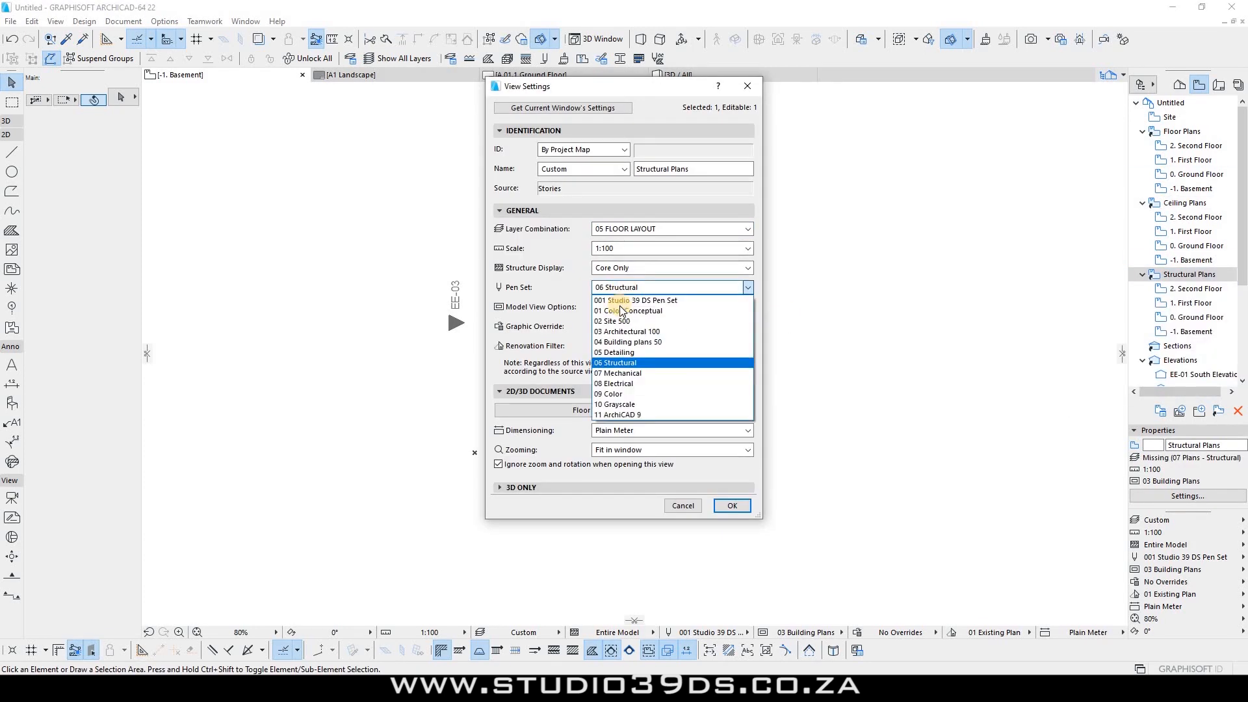
left_click(621, 310)
Step: Choose a layer combination and pen set for Sections, then confirm the Elevations view settings
left_click(669, 306)
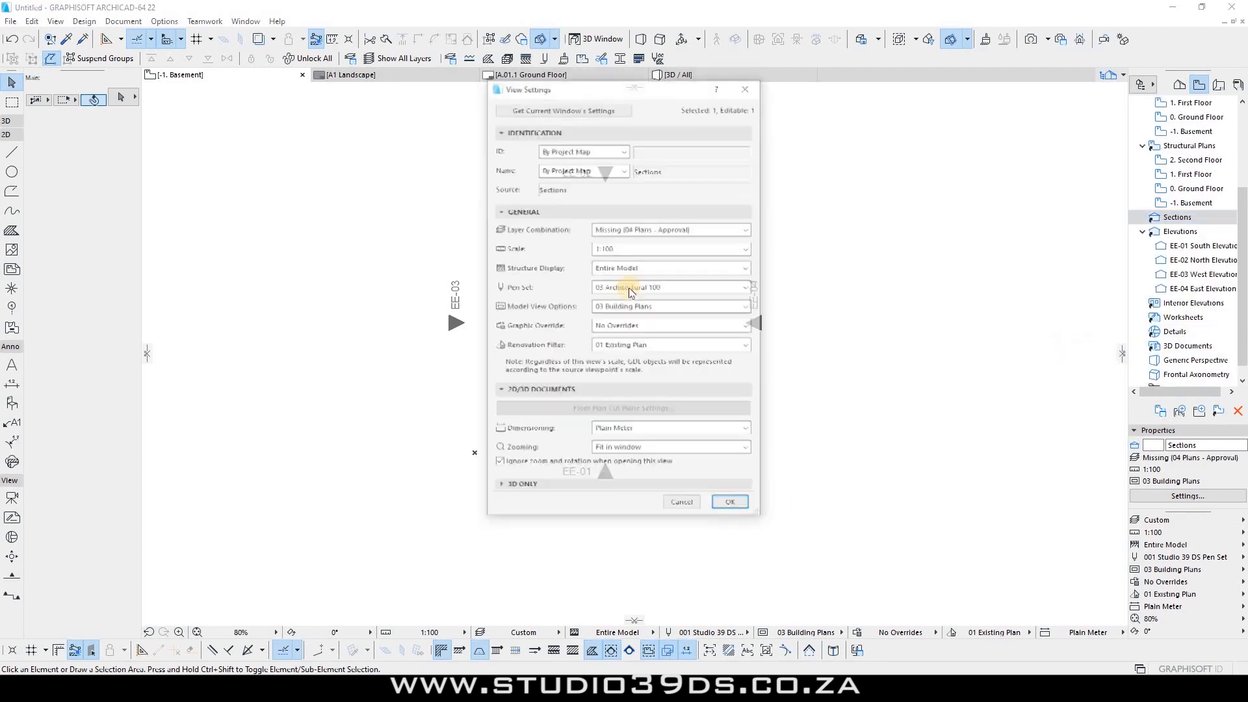
left_click(669, 228)
left_click(619, 368)
left_click(669, 287)
left_click(633, 302)
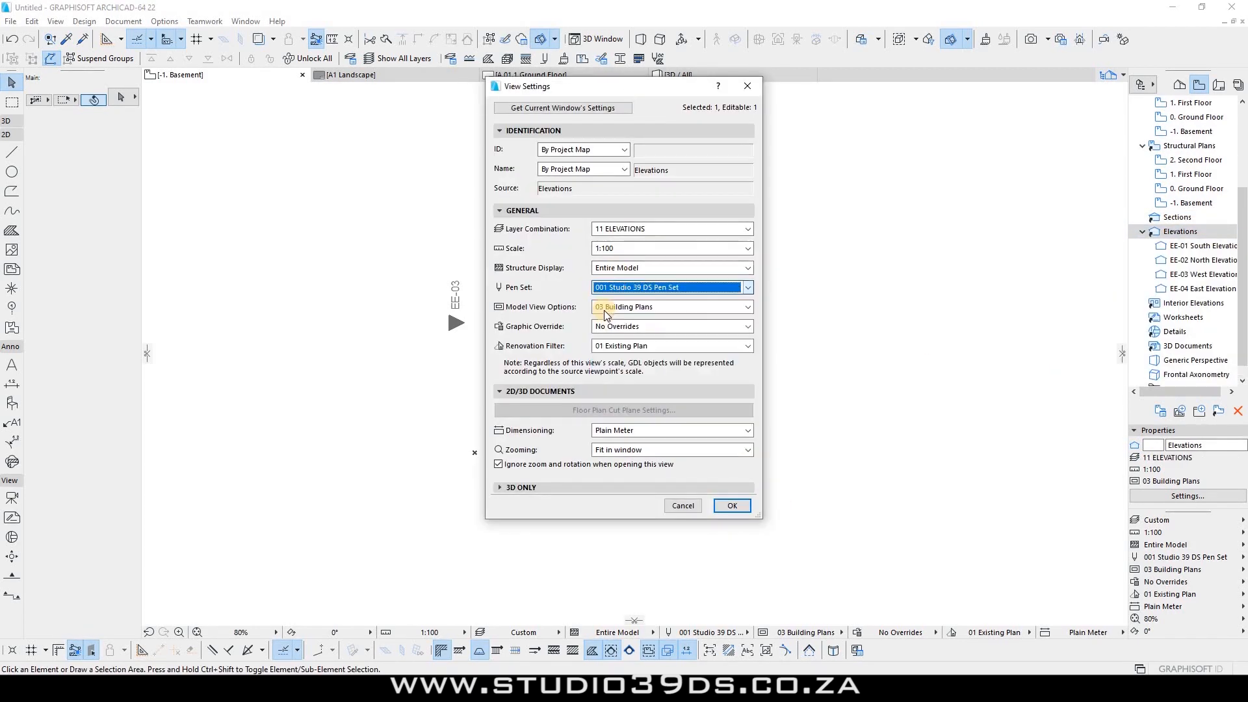
left_click(732, 506)
scroll(1138, 225, "up", 5)
scroll(1137, 225, "up", 1)
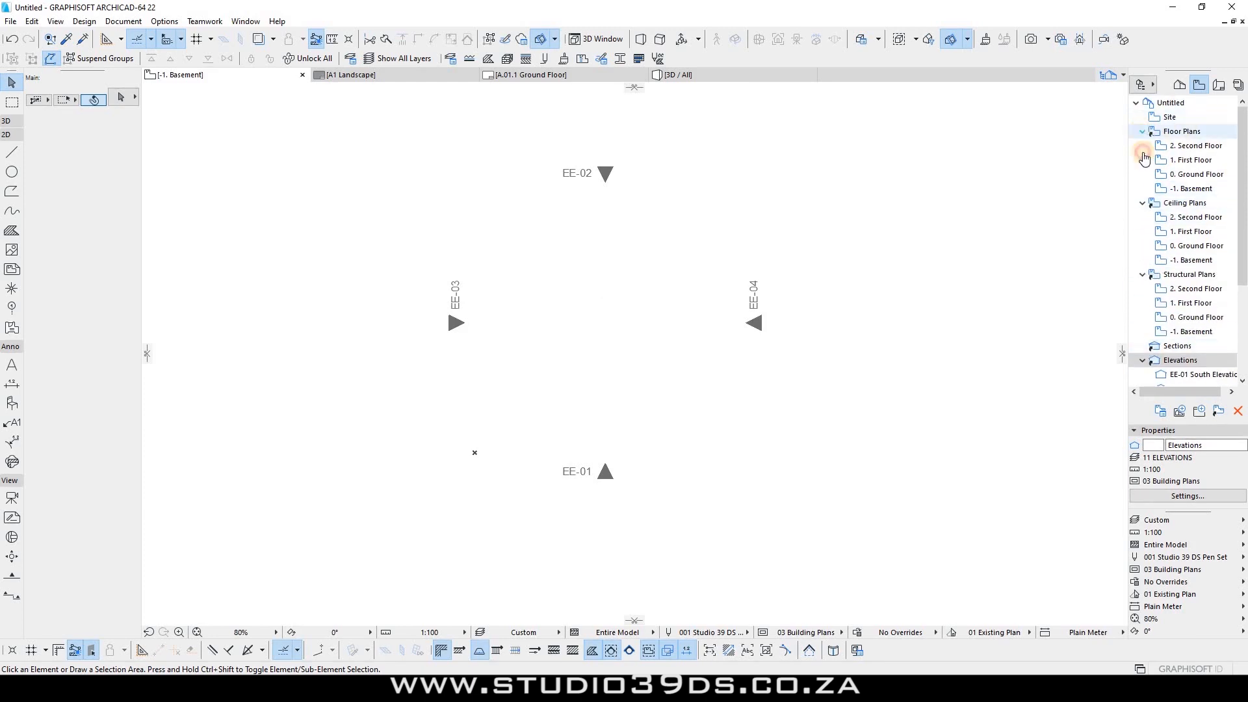
Step: Collapse the Floor Plans, Ceiling Plans, Structural Plans and Elevations folders in the Navigator
left_click(1141, 132)
left_click(1141, 146)
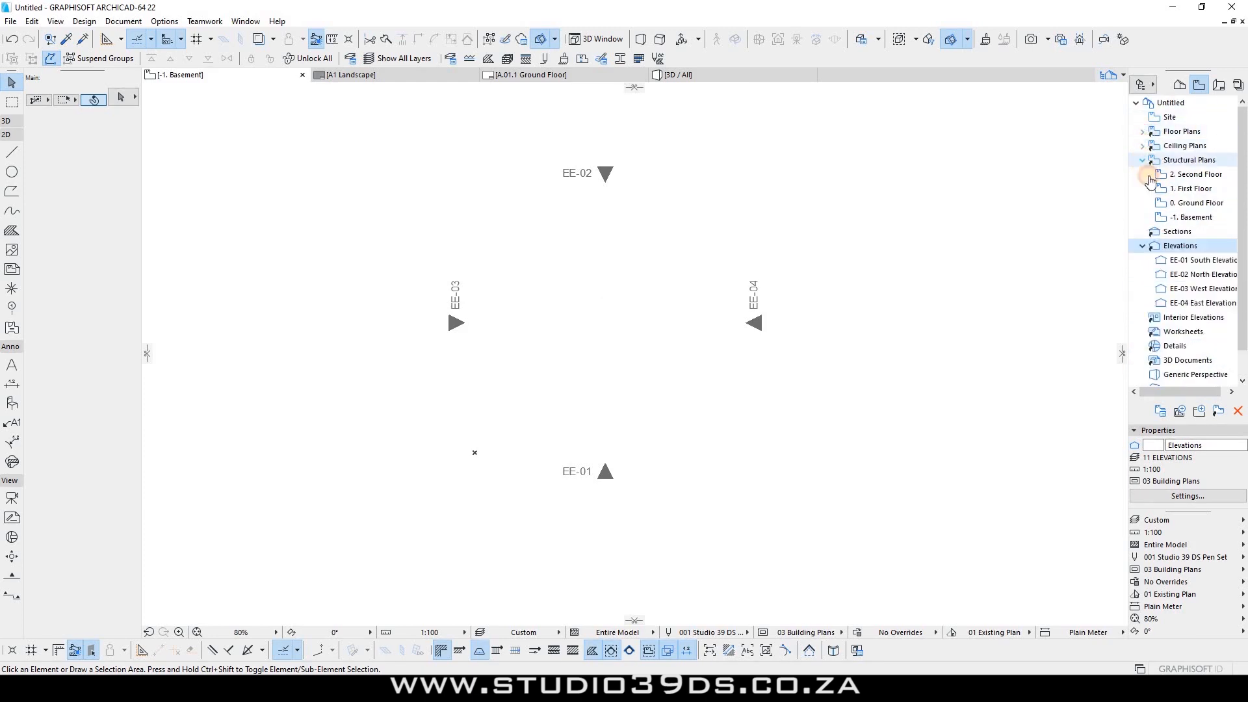
left_click(1142, 160)
left_click(1141, 188)
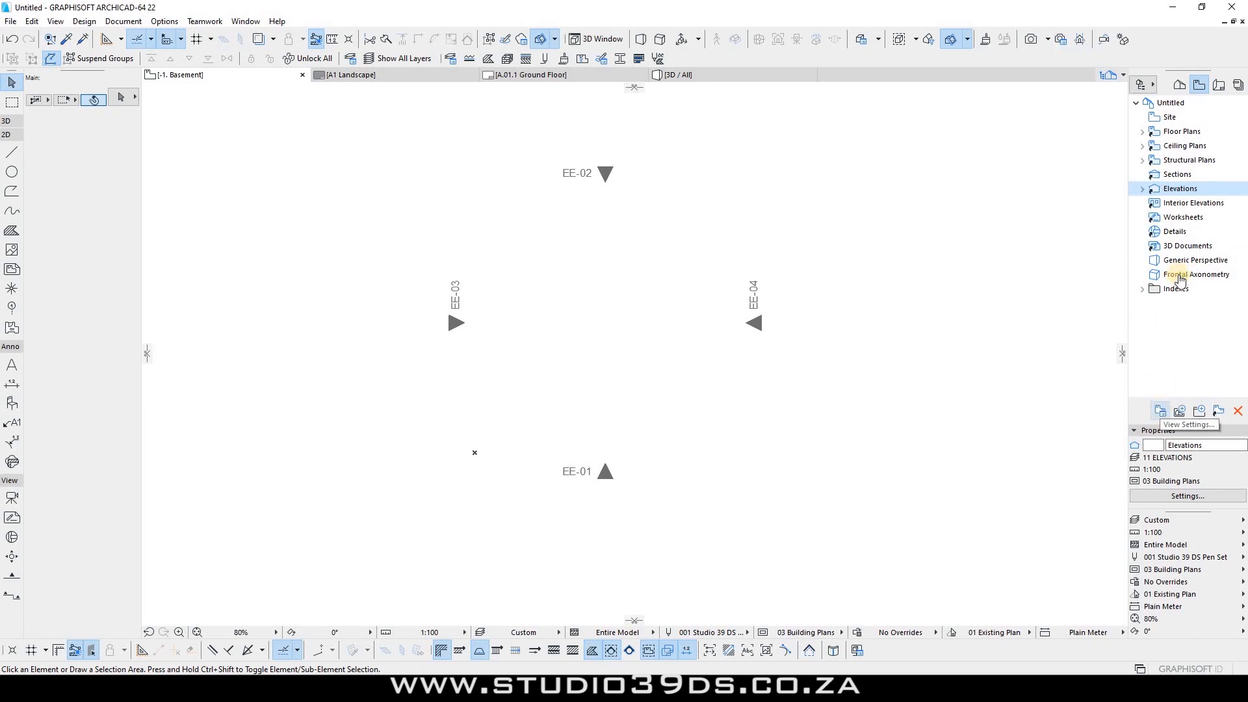
Step: Check the Elevations view settings without changes, then start saving the current view
left_click(1161, 412)
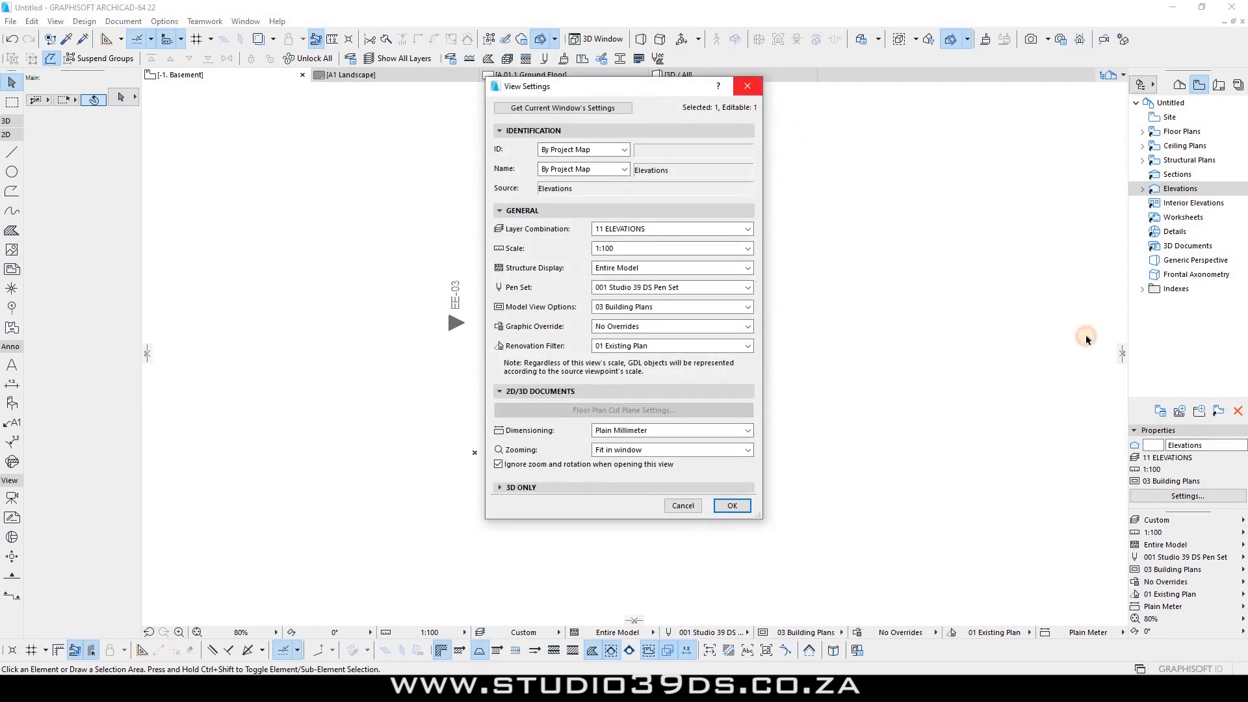
key("Escape")
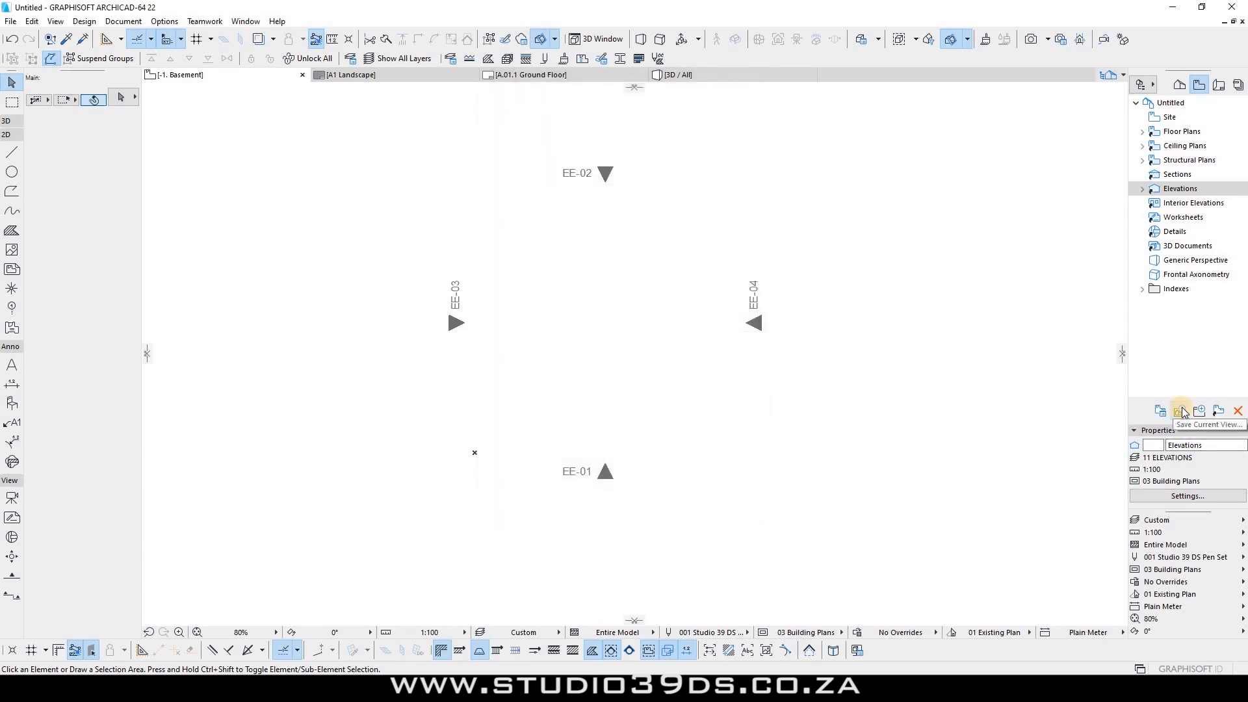
left_click(1180, 410)
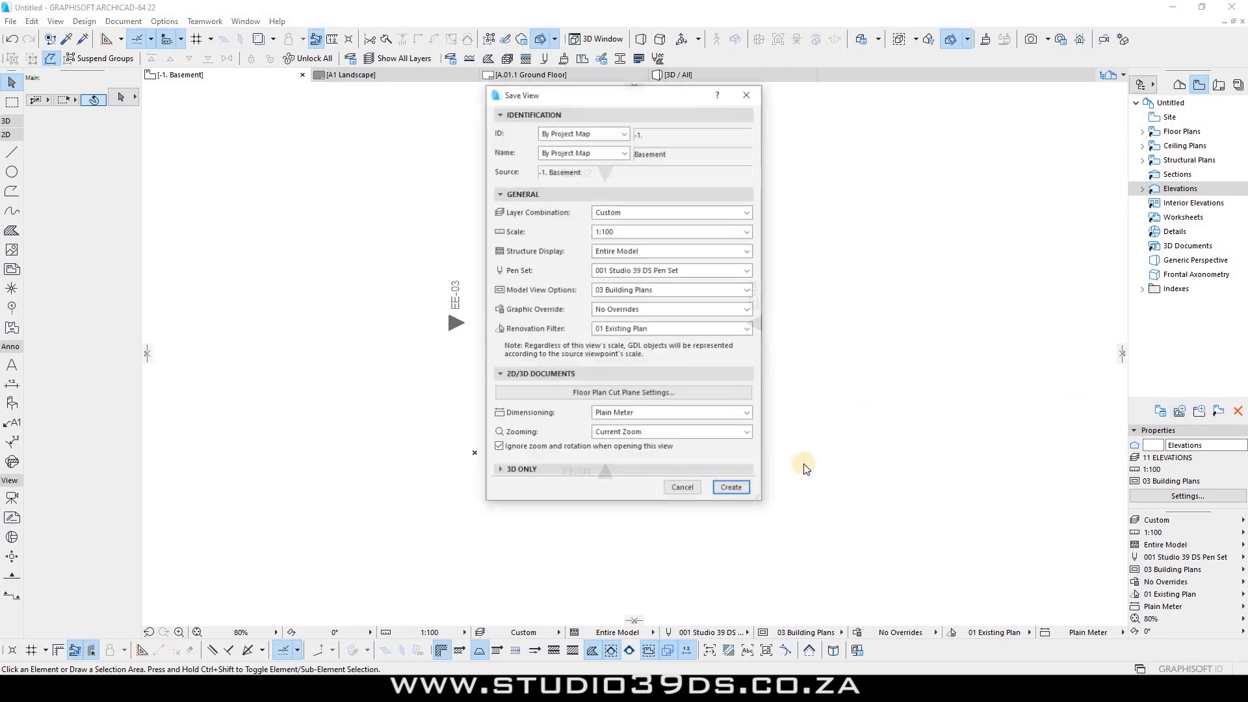
left_click(669, 212)
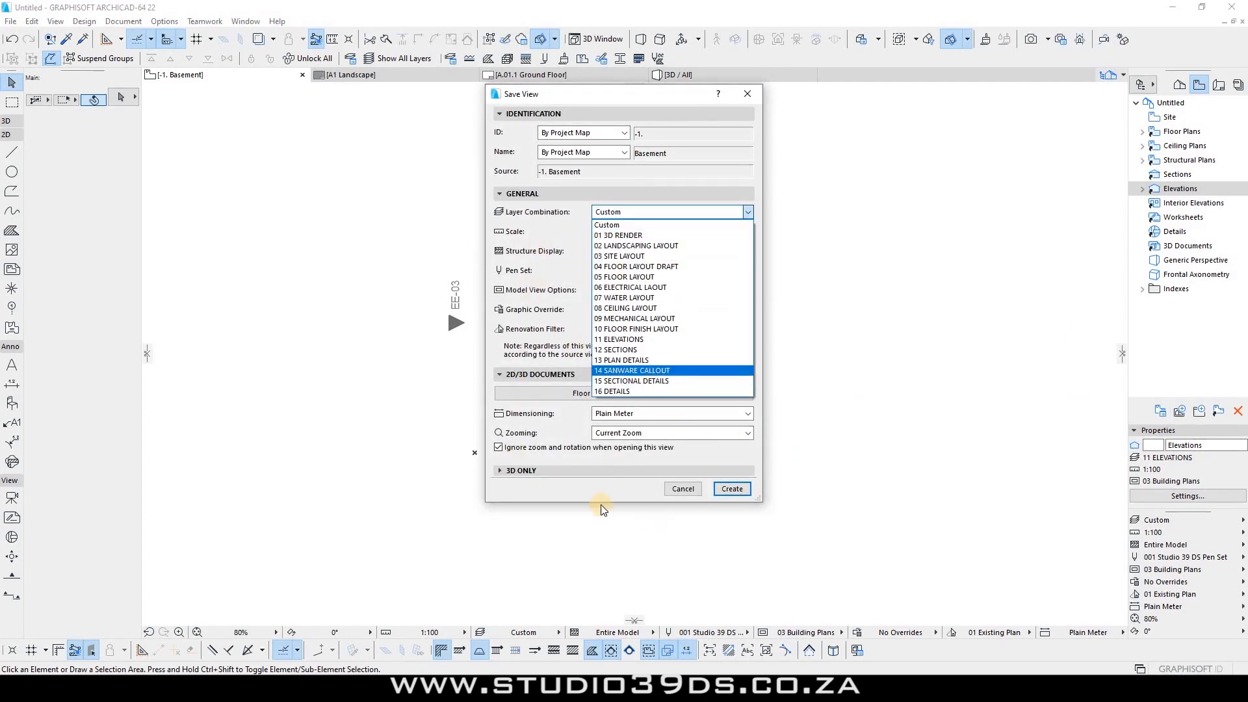
left_click(714, 501)
left_click(723, 492)
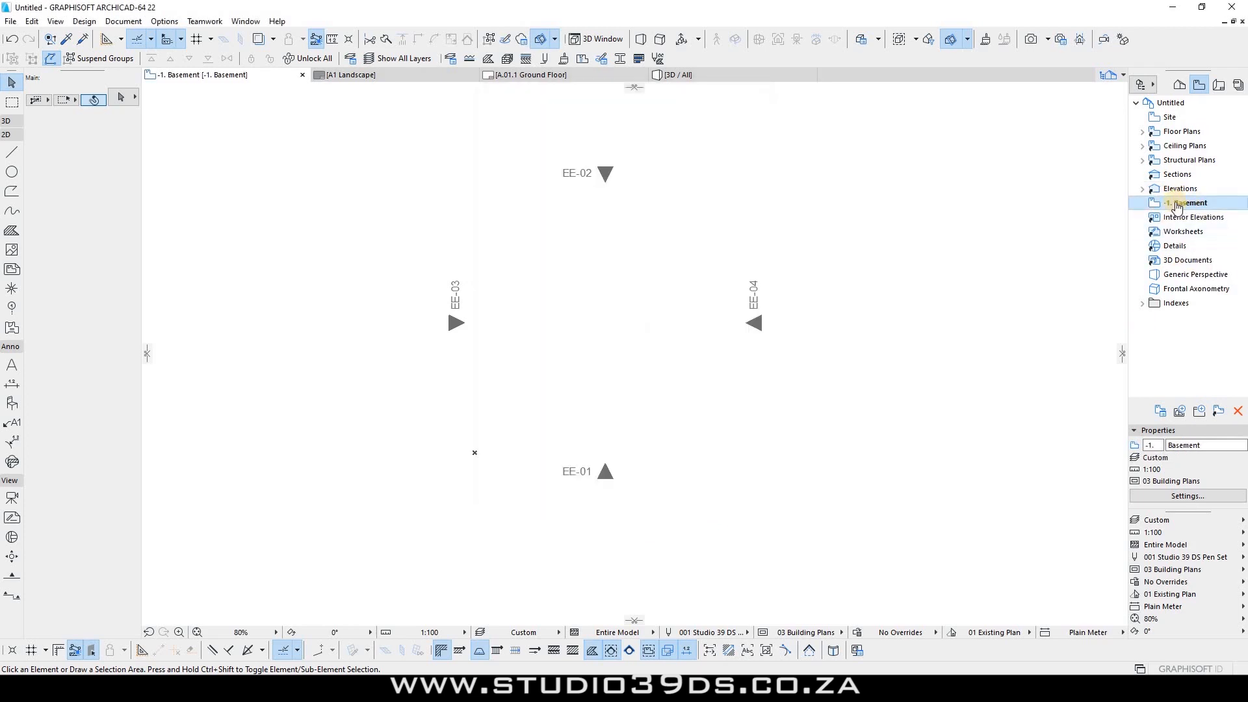
left_click_drag(1175, 207, 1188, 319)
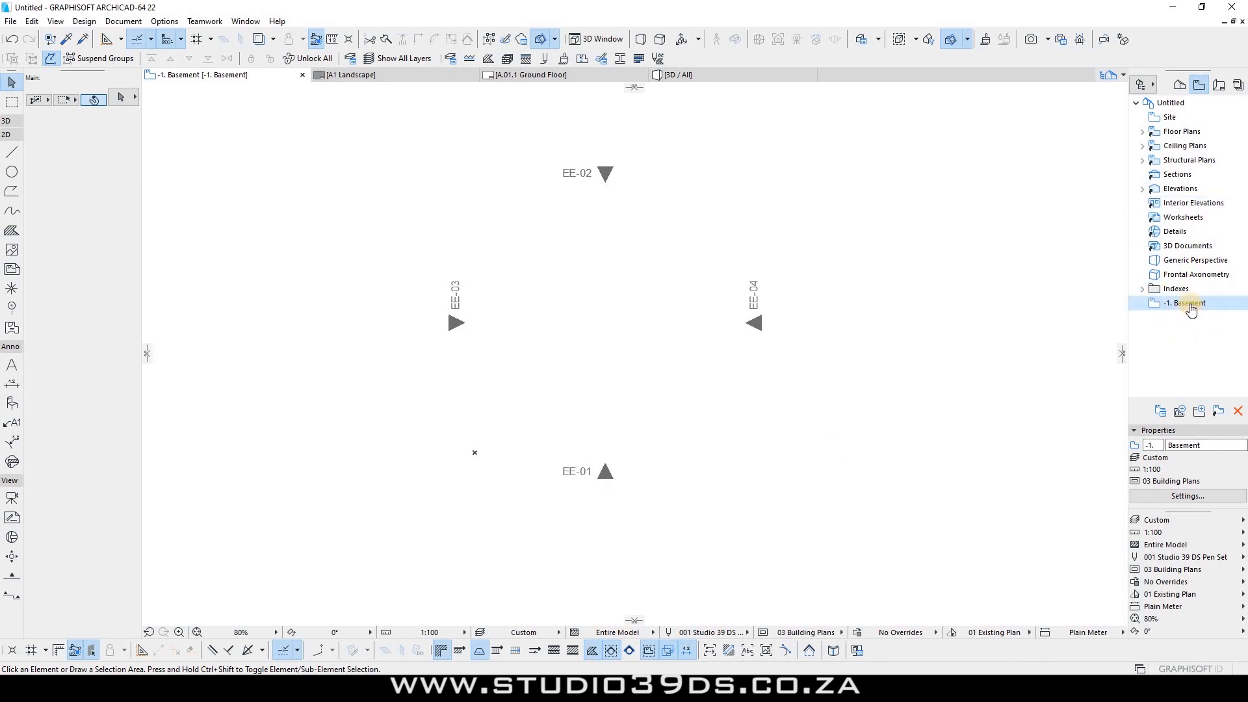
left_click(1237, 412)
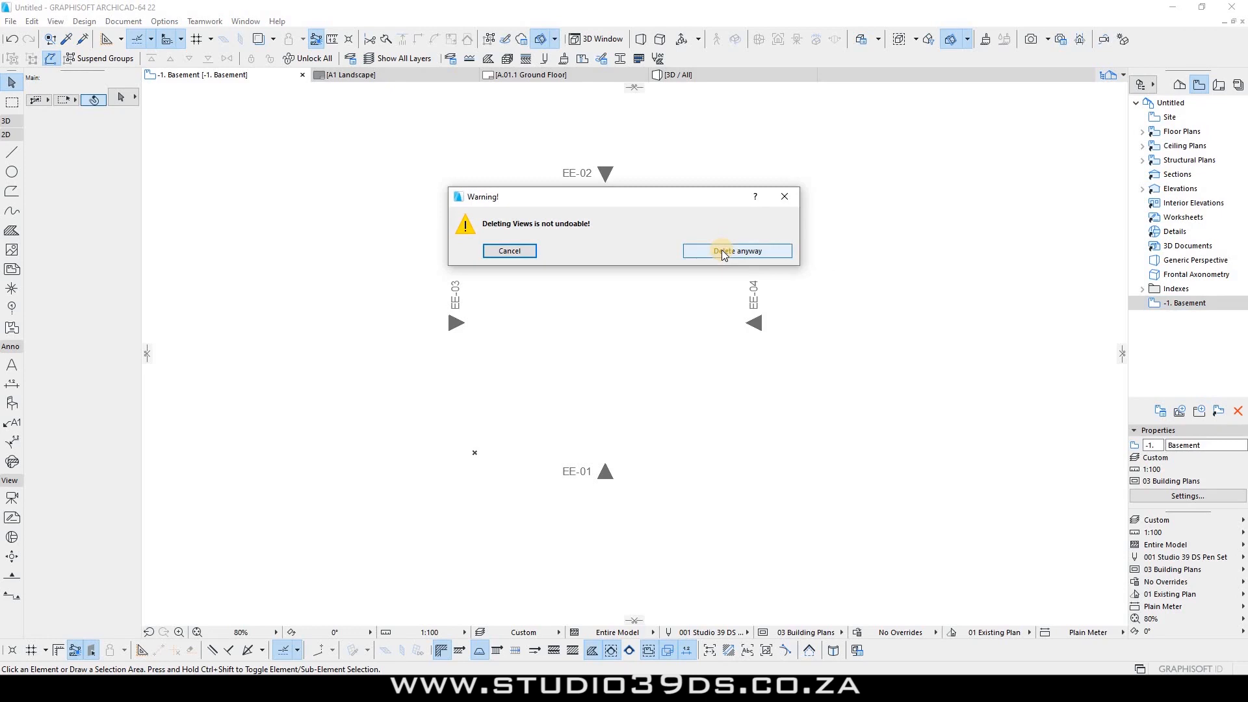
left_click(723, 252)
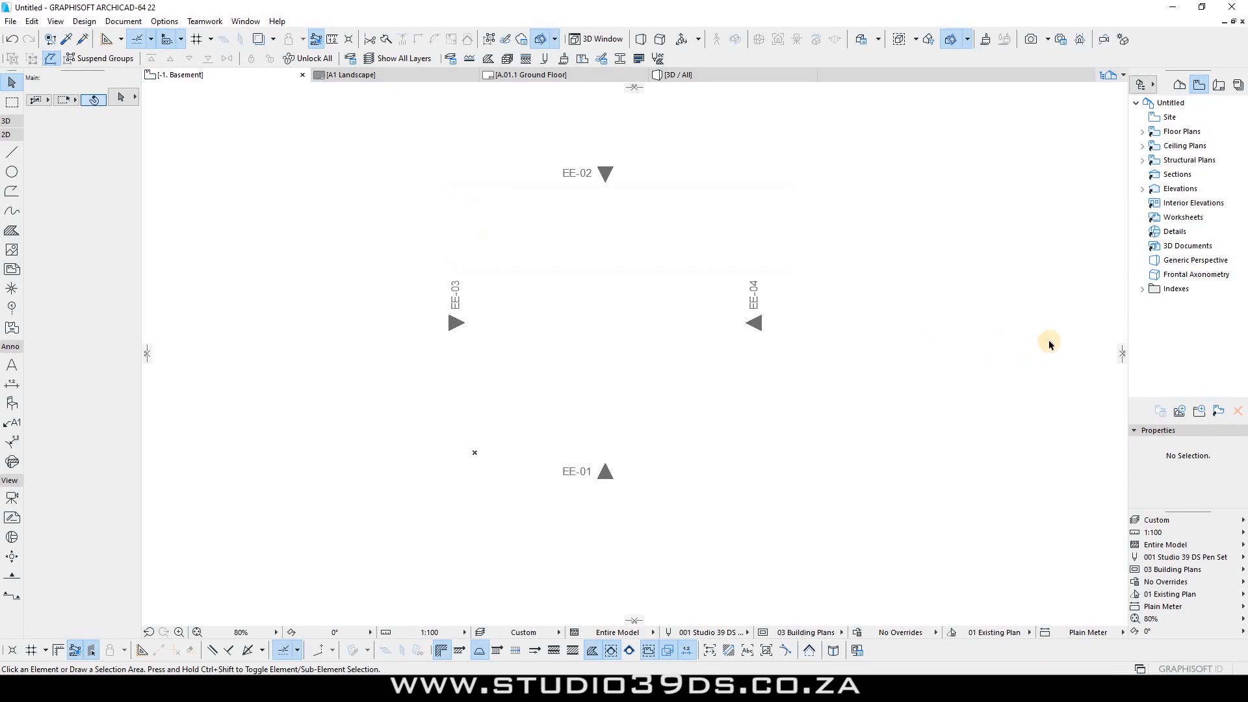
Step: Cancel the New Folder prompt and collapse the Indexes folder in the View Map
left_click(1199, 410)
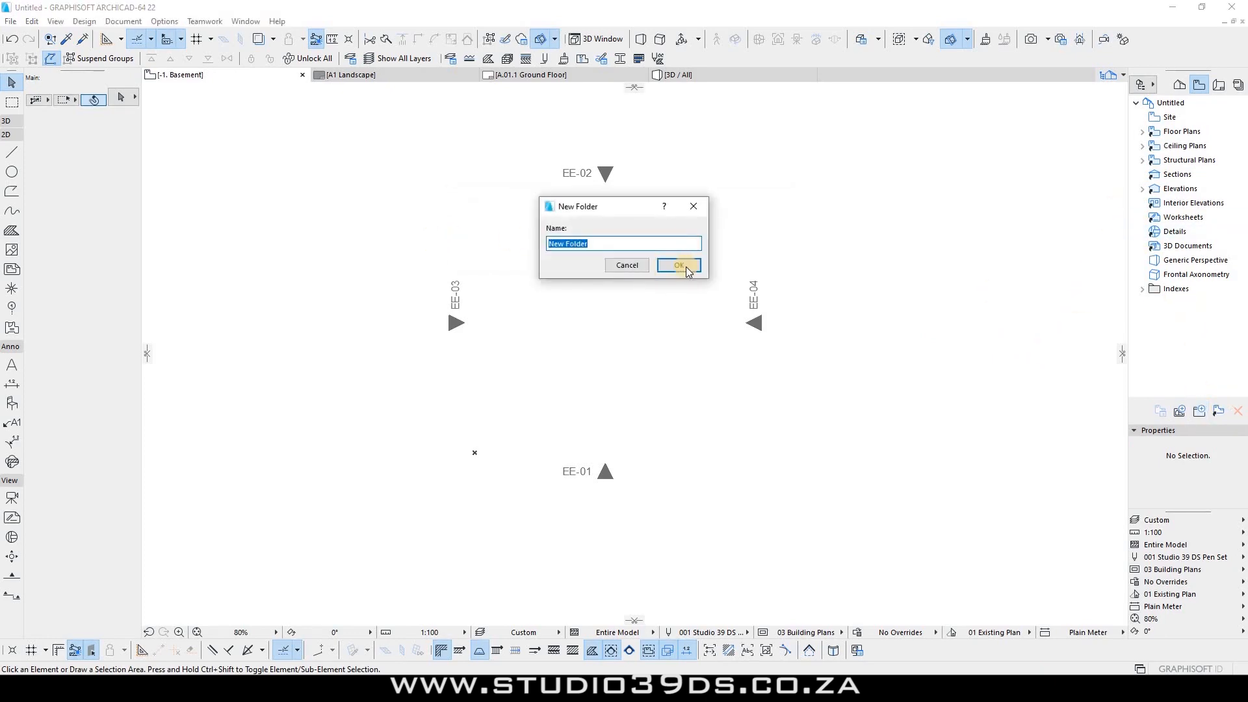
key("Escape")
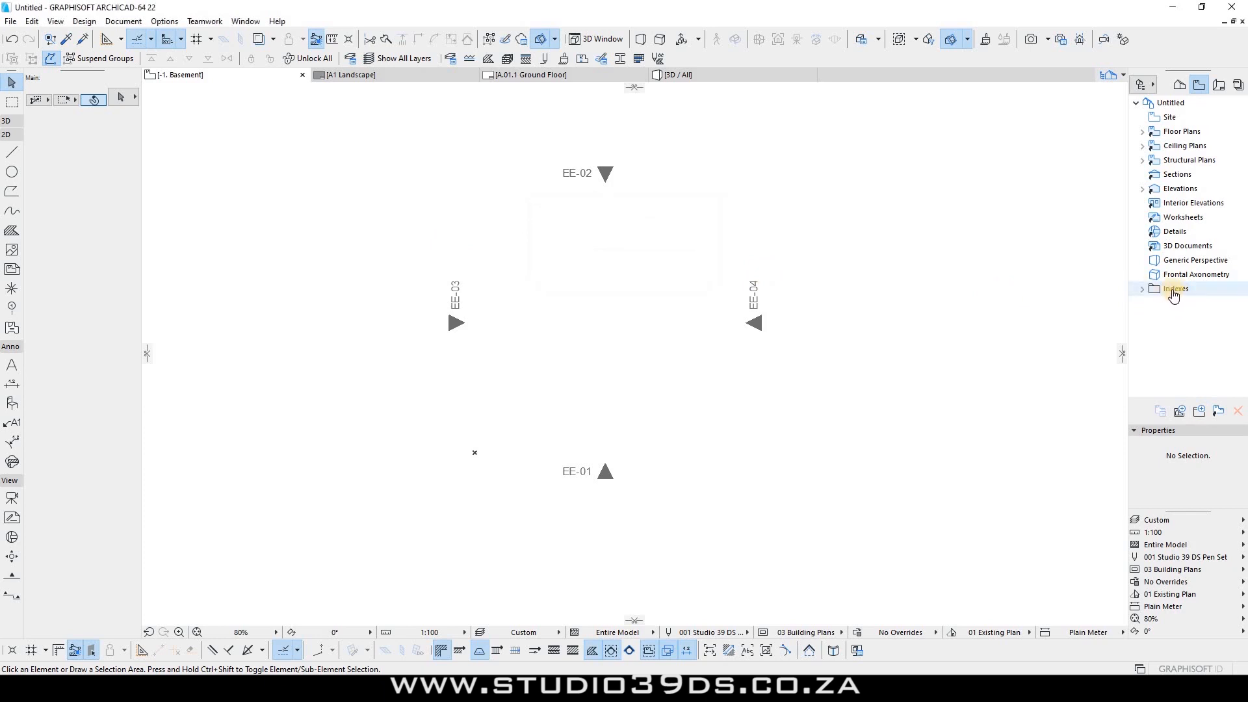
left_click(1142, 290)
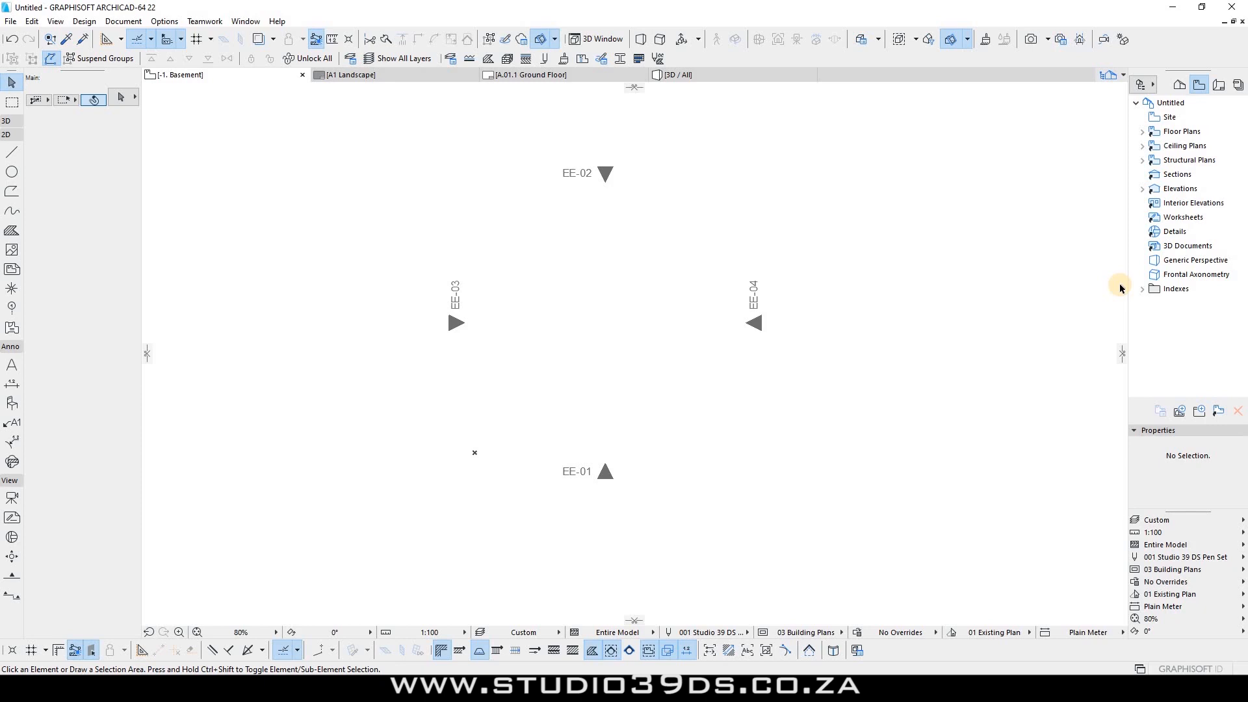
Step: Cancel Clone a Folder, then collapse Elevations, Stories, 3D, Schedules and Project Indexes in the Project Map
left_click(1218, 411)
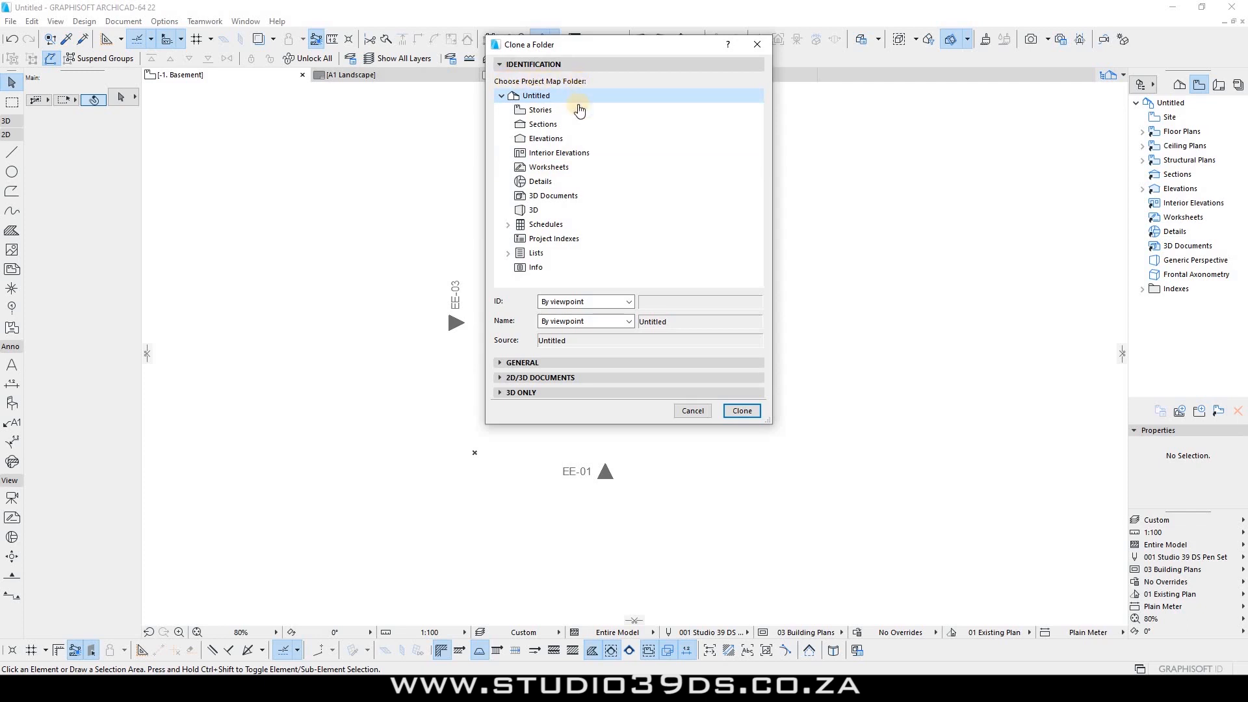
left_click(692, 411)
left_click(1180, 84)
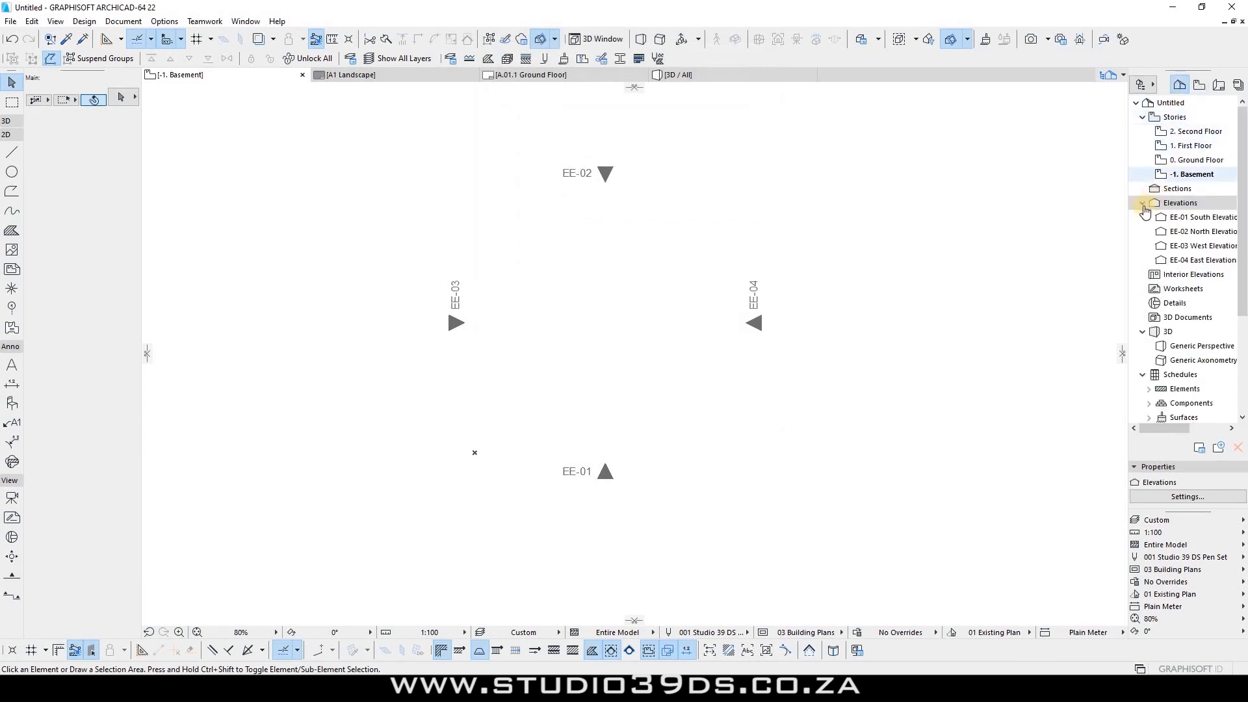
double_click(1154, 203)
left_click(1142, 117)
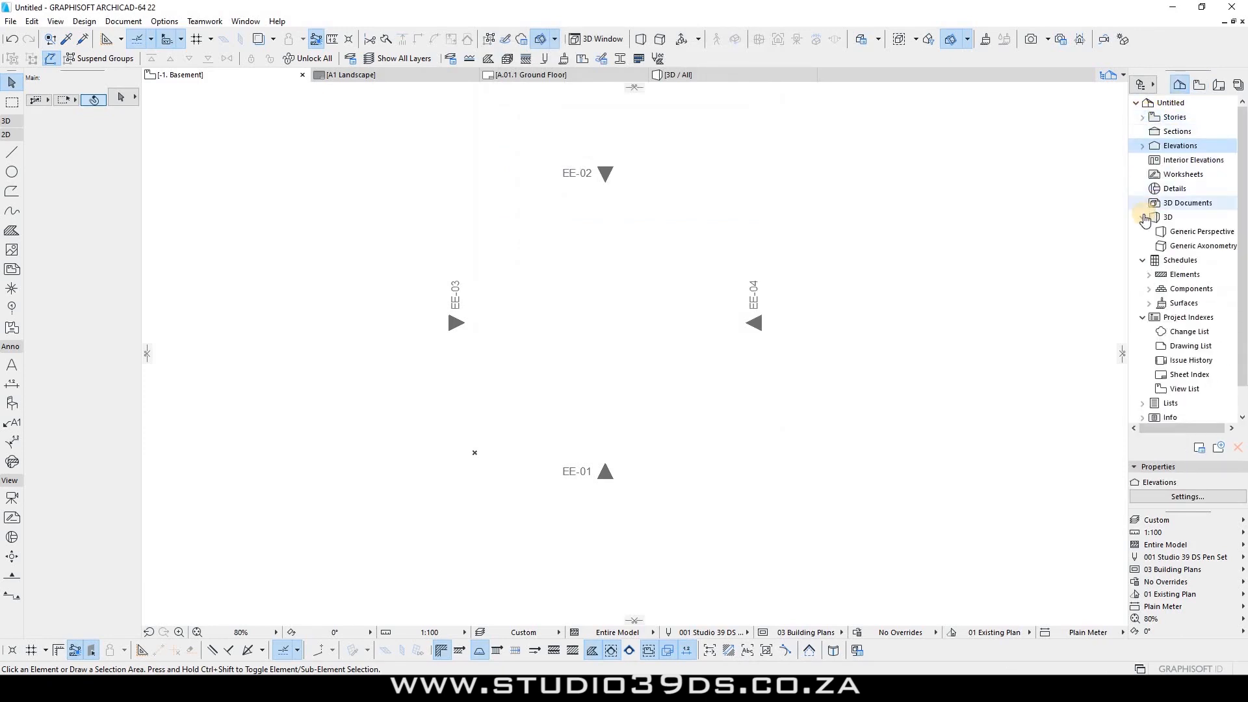
left_click(1143, 217)
left_click(1142, 232)
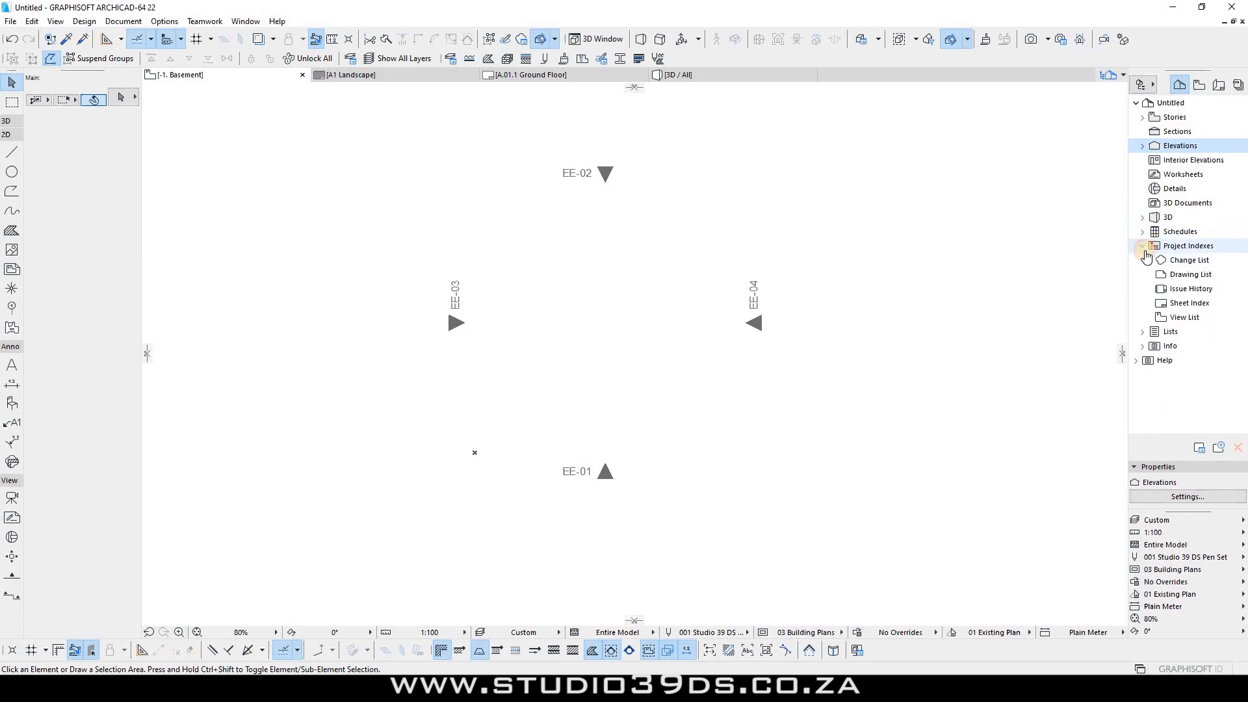
left_click(1143, 245)
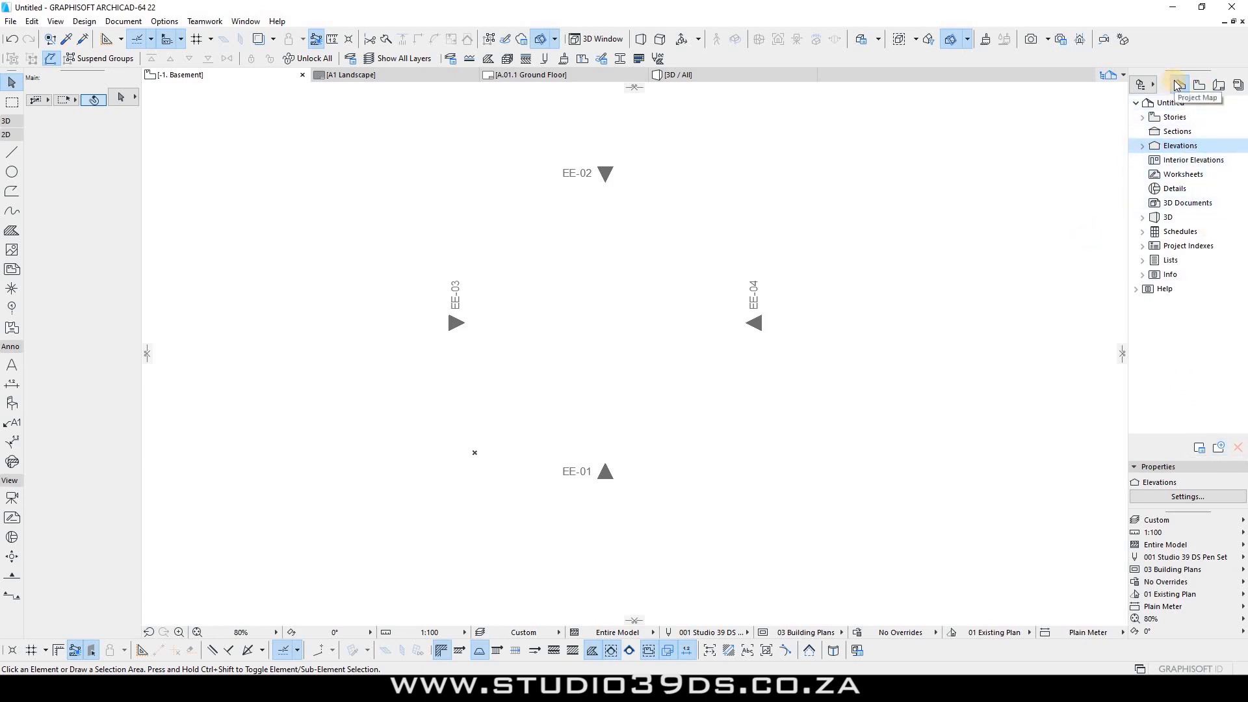
left_click(1199, 85)
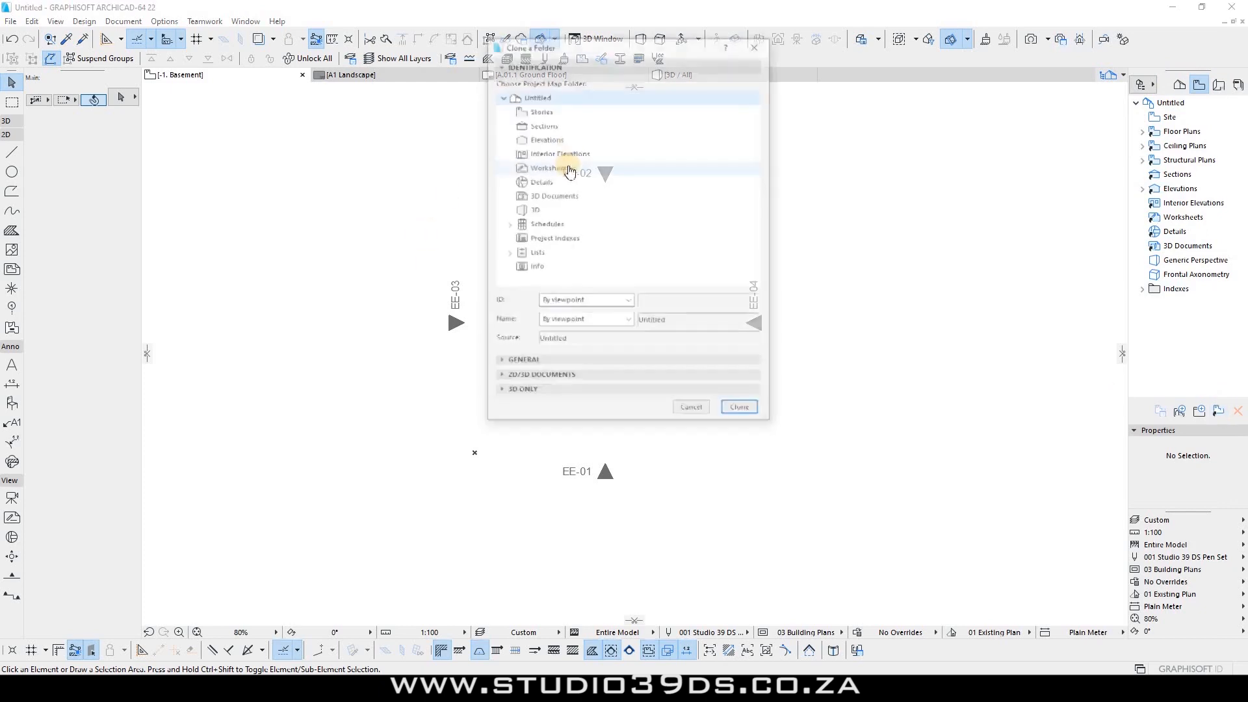
Step: Clone Stories with 06 ELECTRICAL LAOUT, scale 1:100, Entire Model and the 001 Studio 39 DS Pen Set
left_click(538, 111)
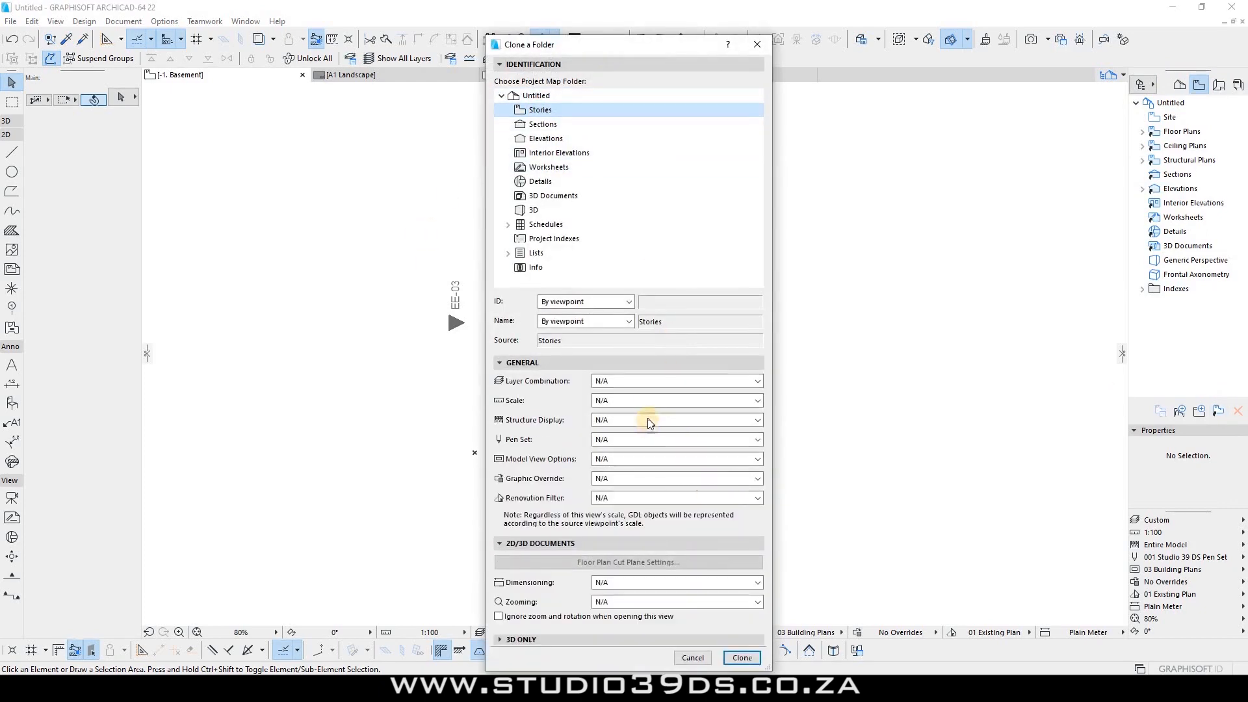
left_click(636, 378)
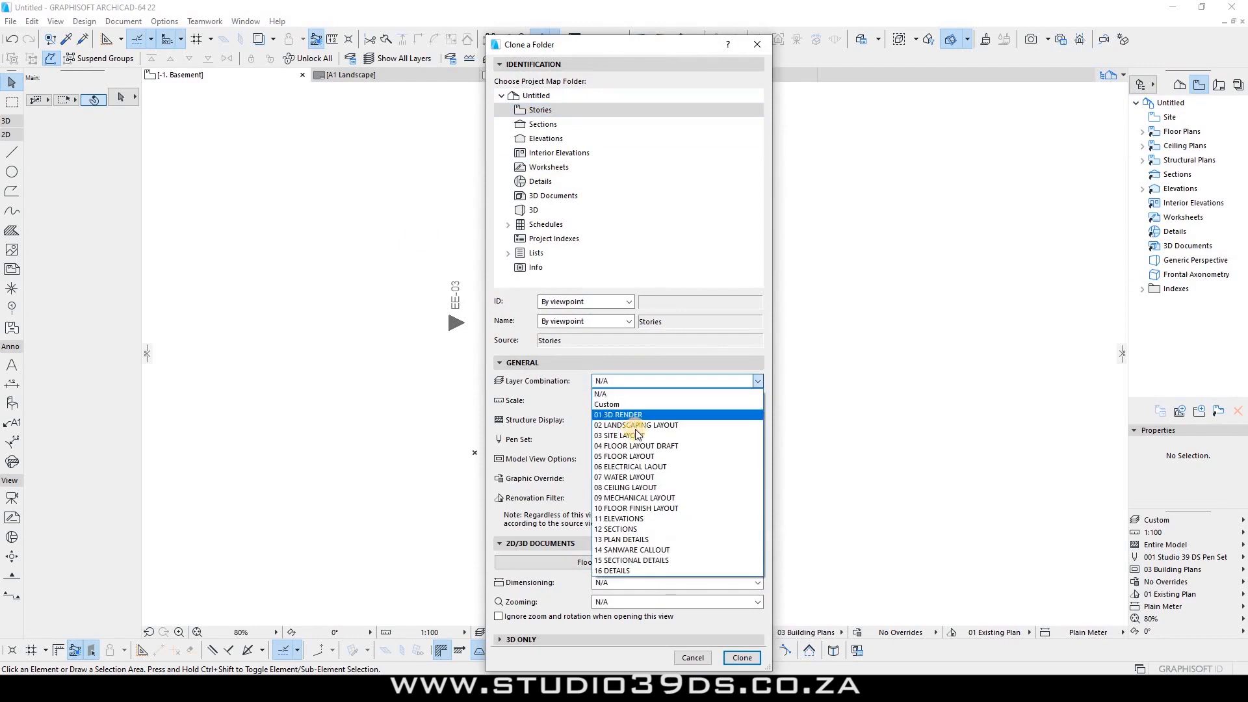
left_click(625, 466)
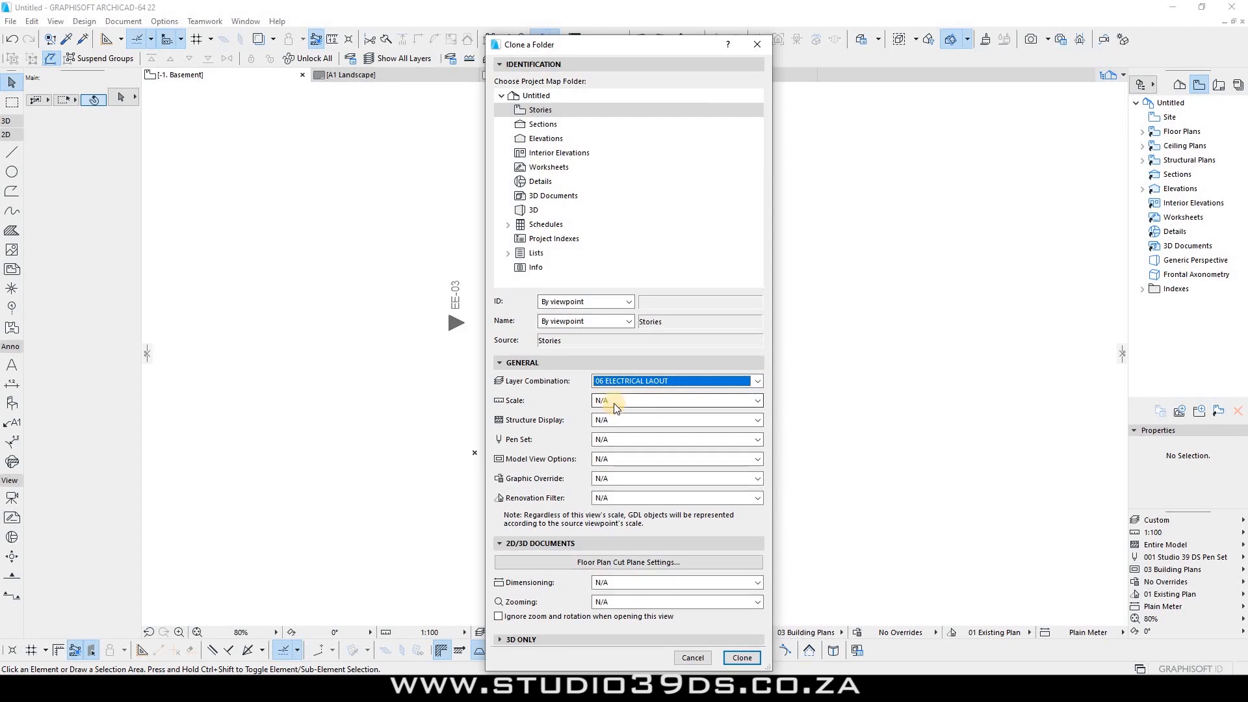
left_click(616, 400)
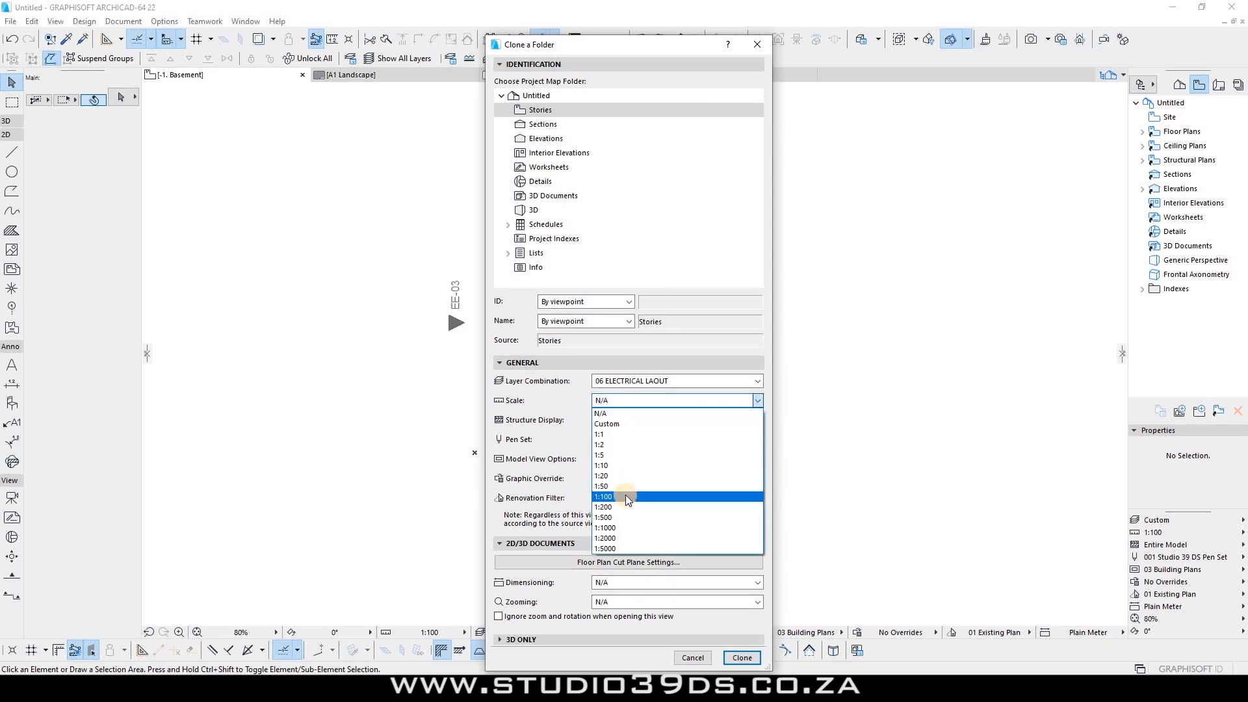
left_click(626, 495)
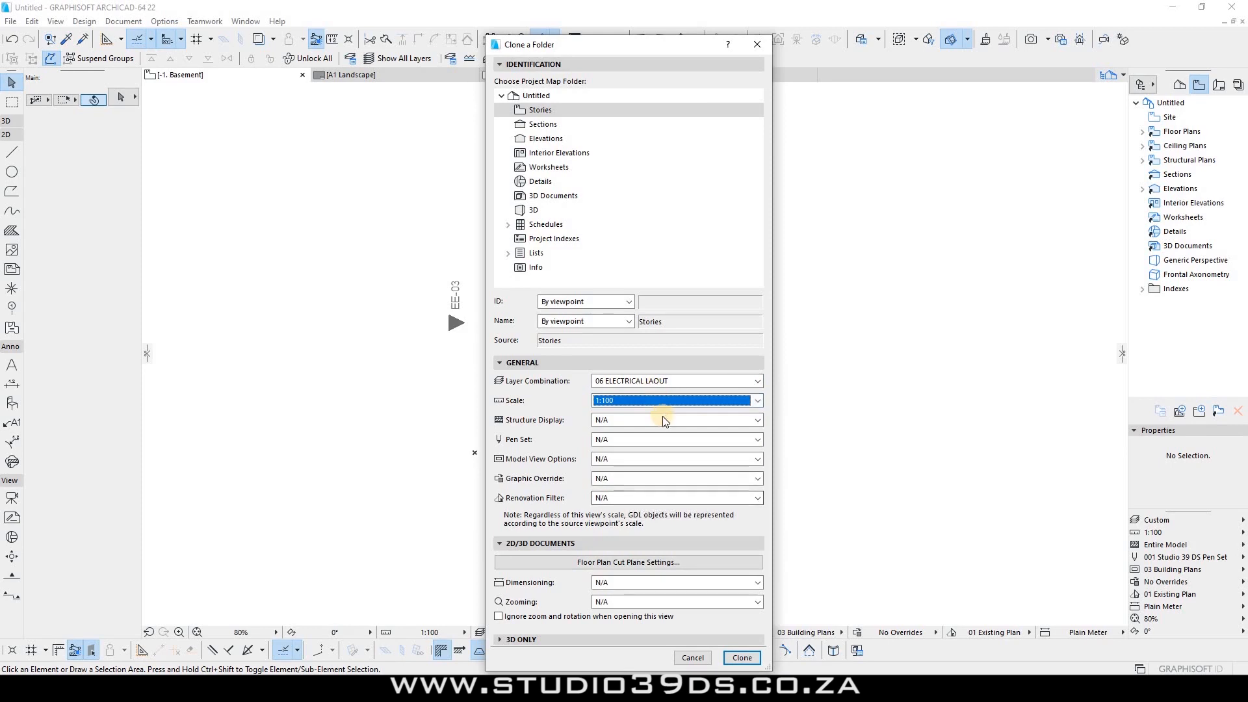
left_click(619, 418)
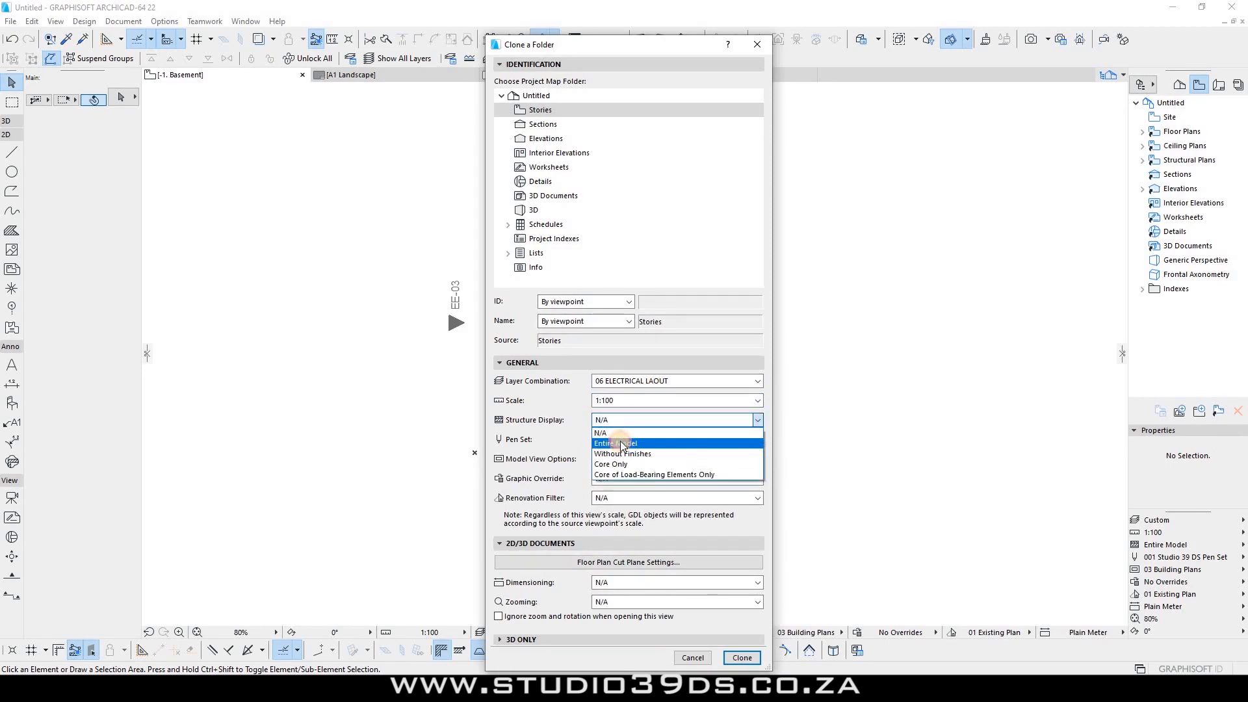
left_click(617, 443)
left_click(620, 441)
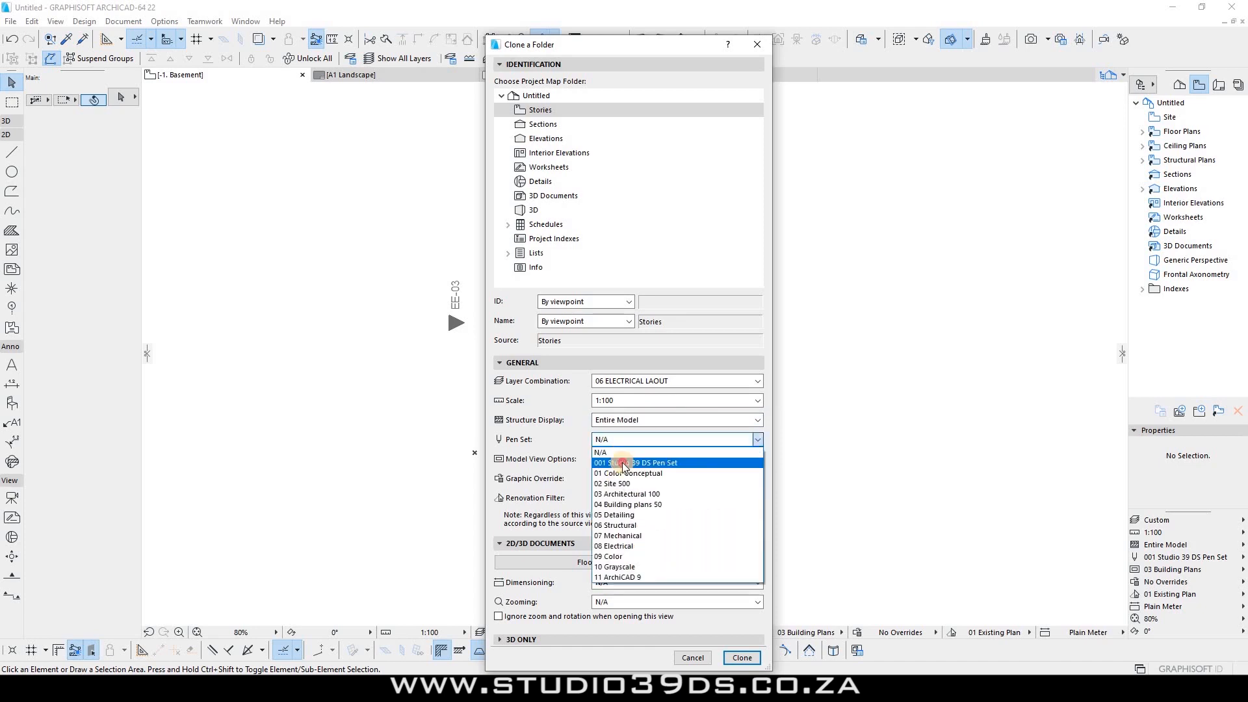
left_click(614, 463)
Step: Set the clone to 03 Building Plans and Plain Millimeter dimensioning, with override and renovation at N/A
left_click(606, 459)
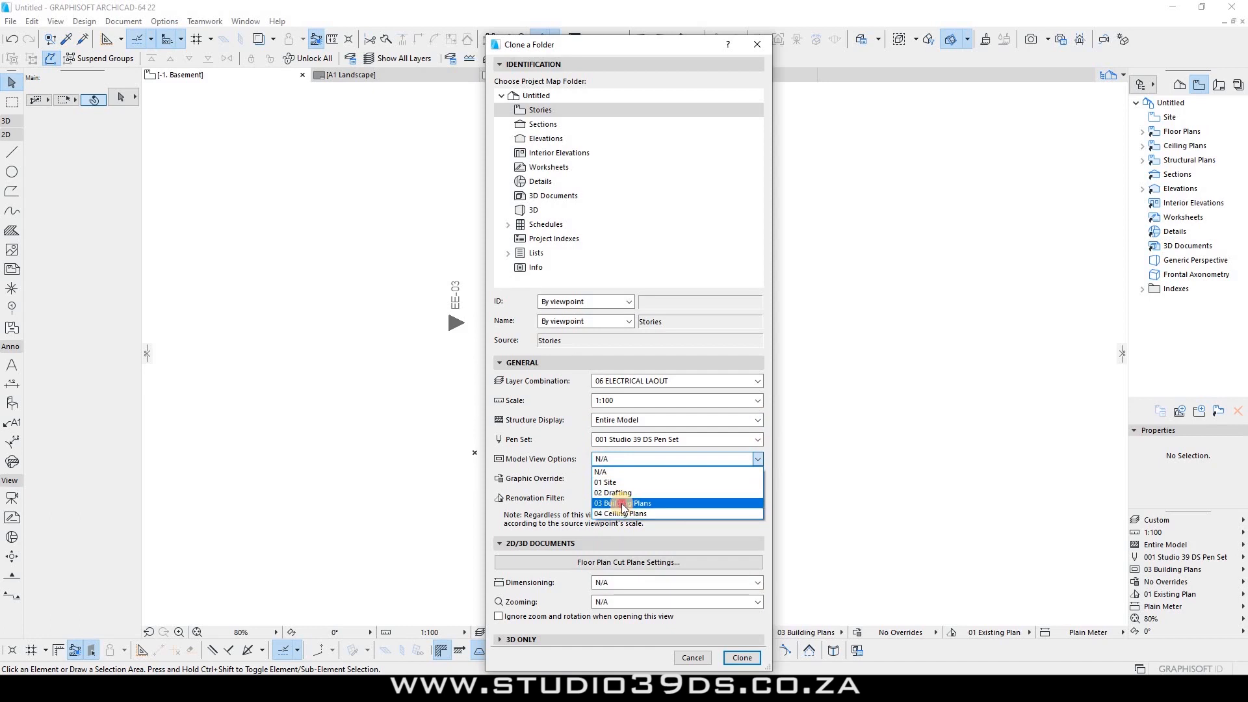
left_click(622, 504)
left_click(615, 478)
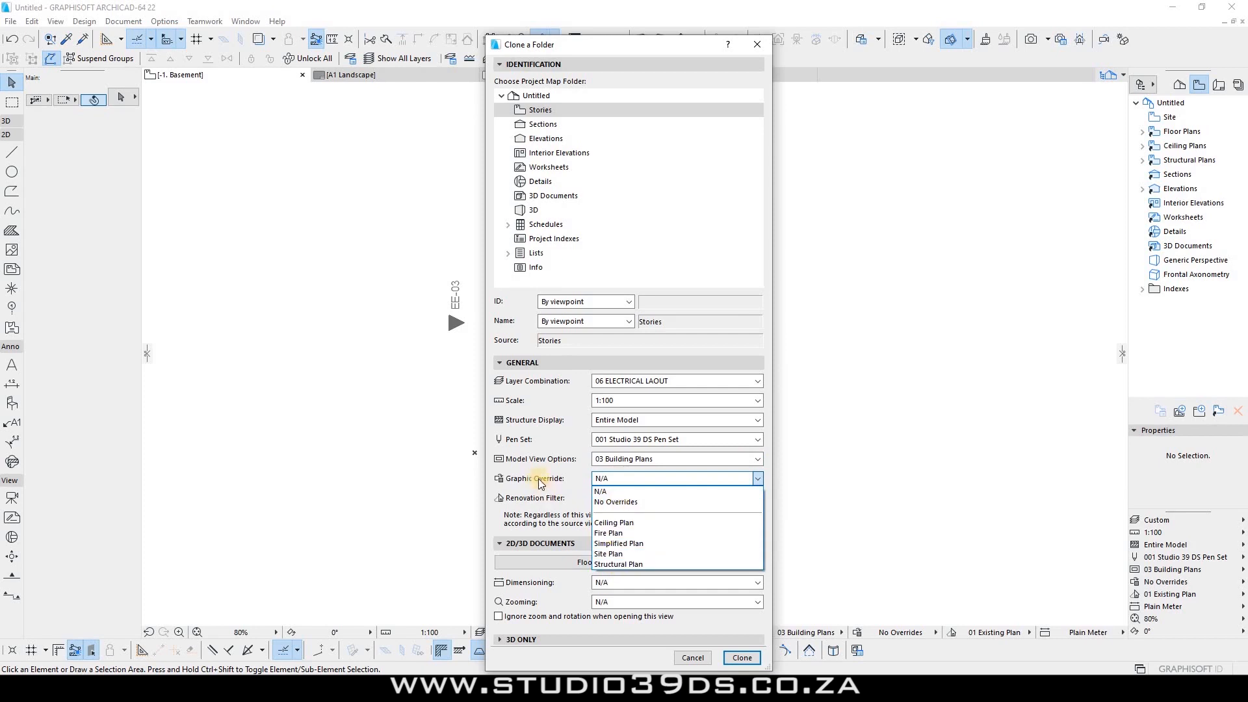
left_click(622, 476)
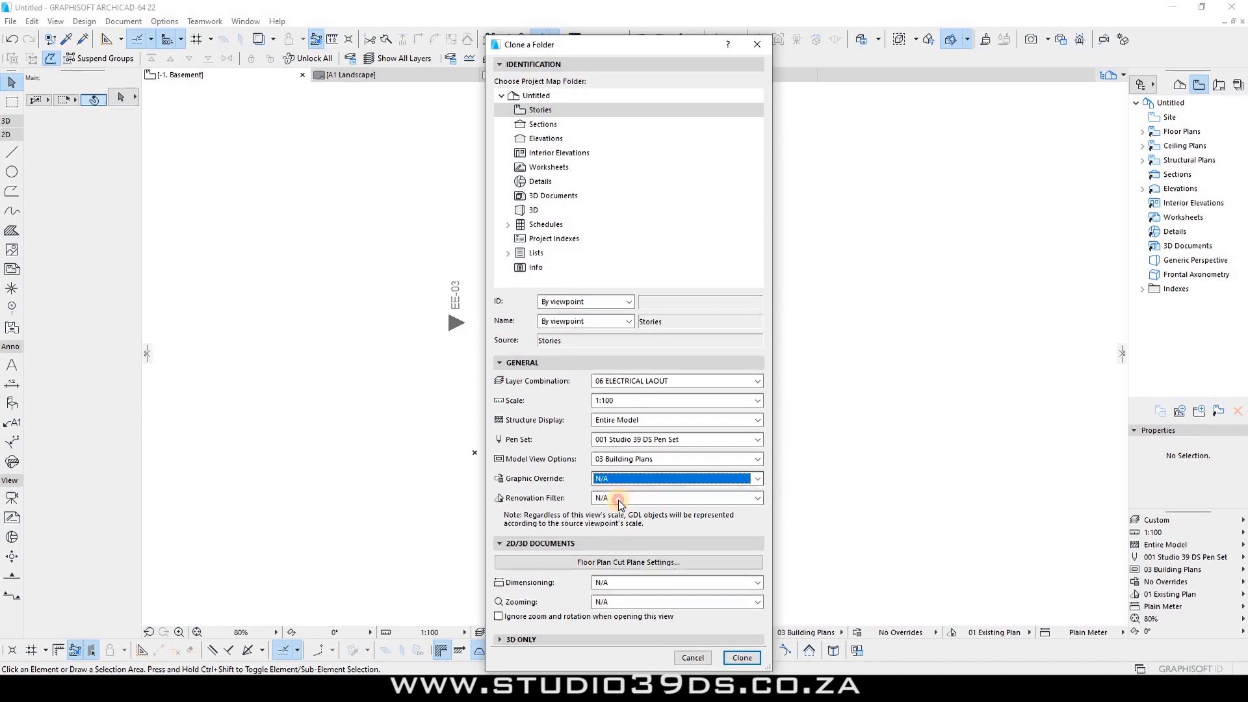
left_click(618, 498)
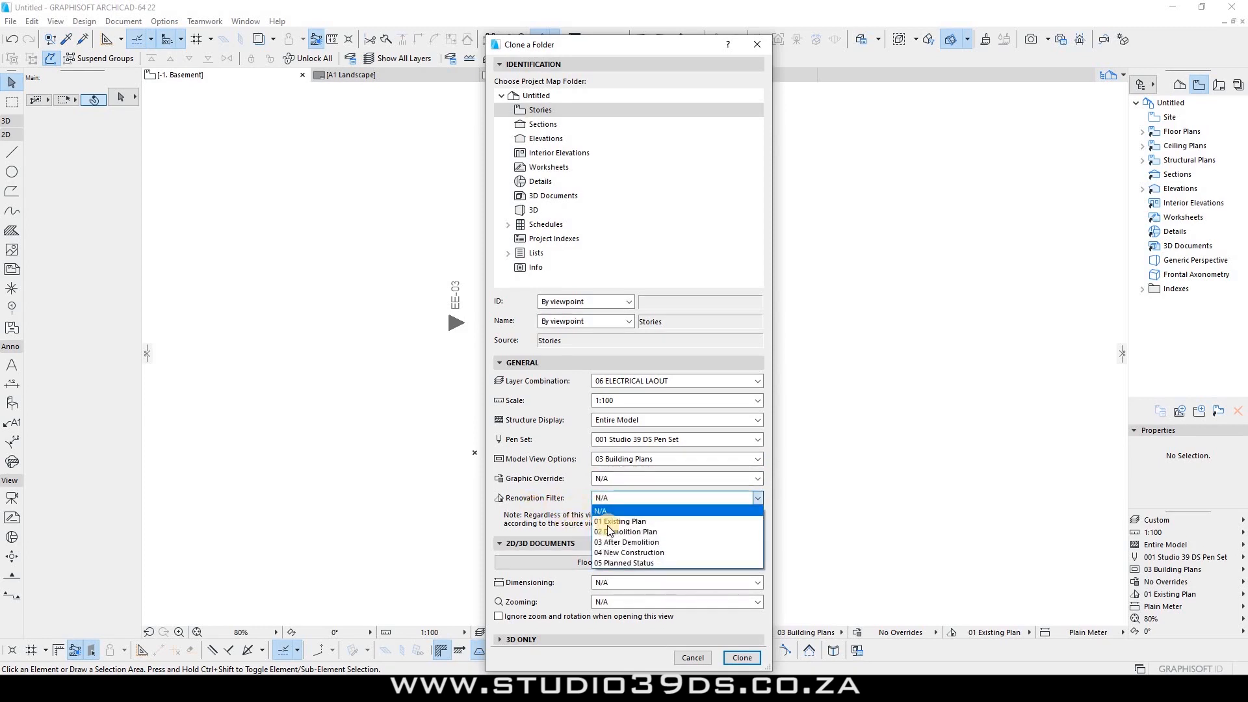
left_click(600, 511)
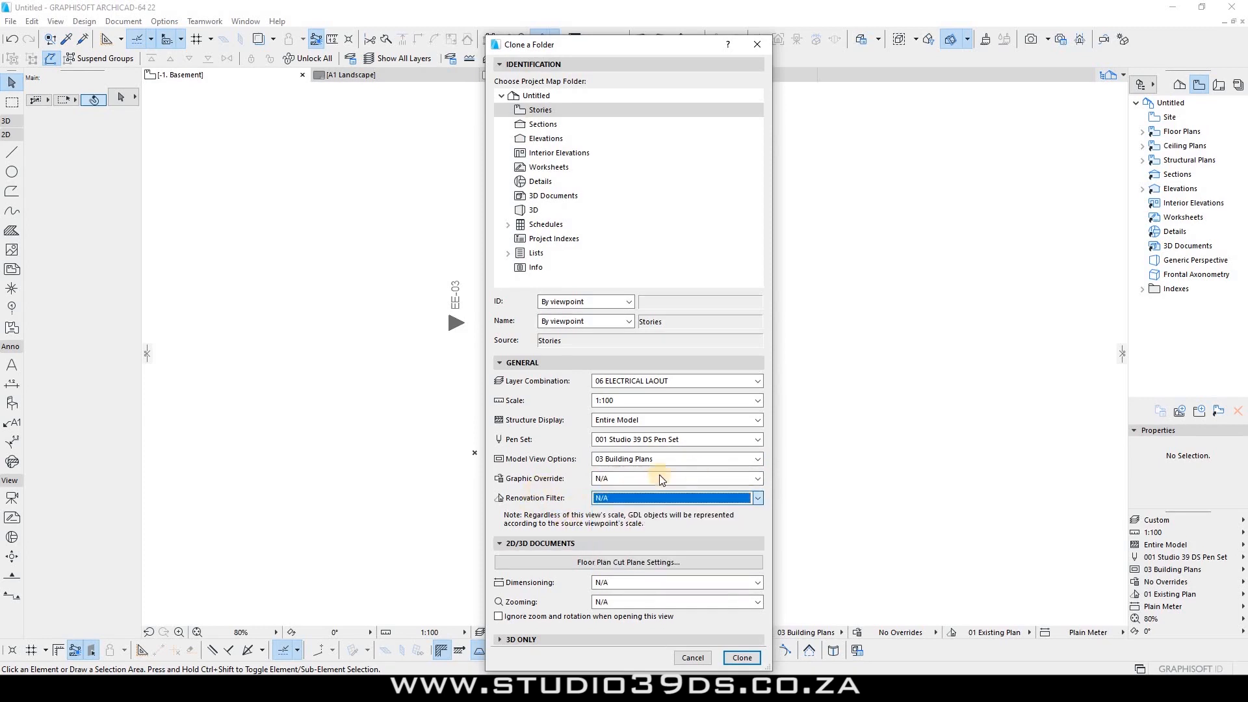
left_click(618, 582)
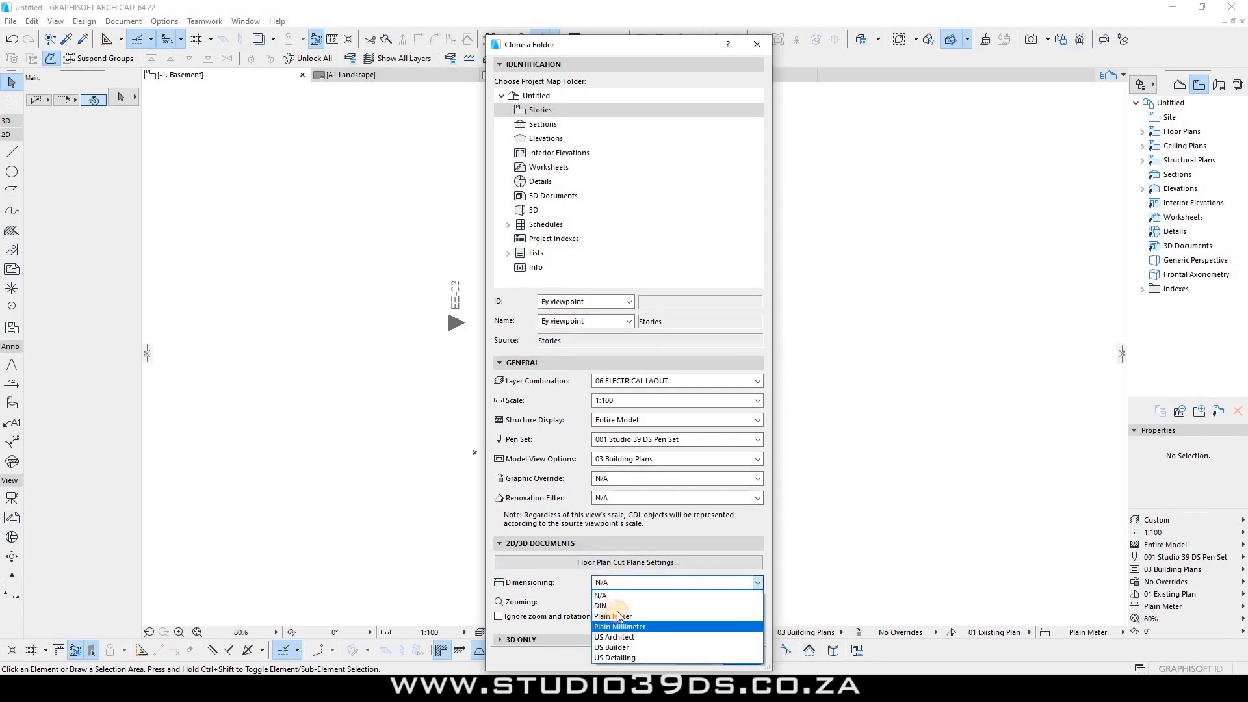
left_click(614, 626)
left_click(612, 601)
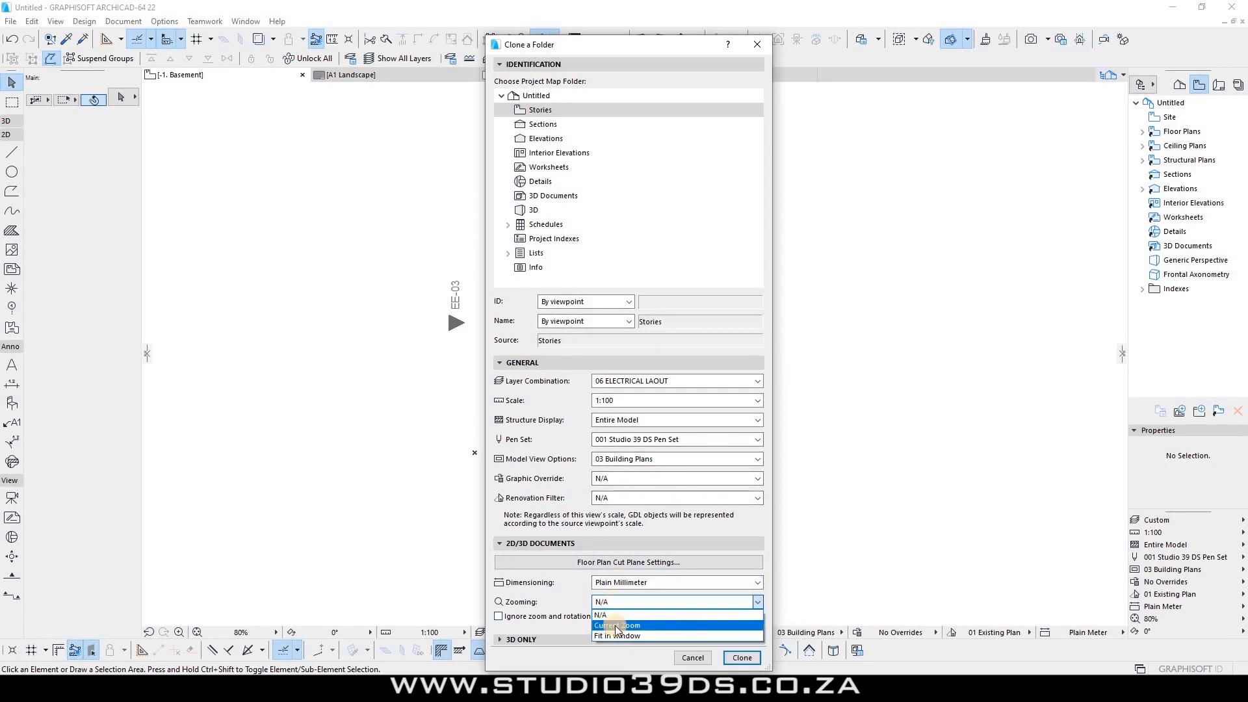
left_click(741, 657)
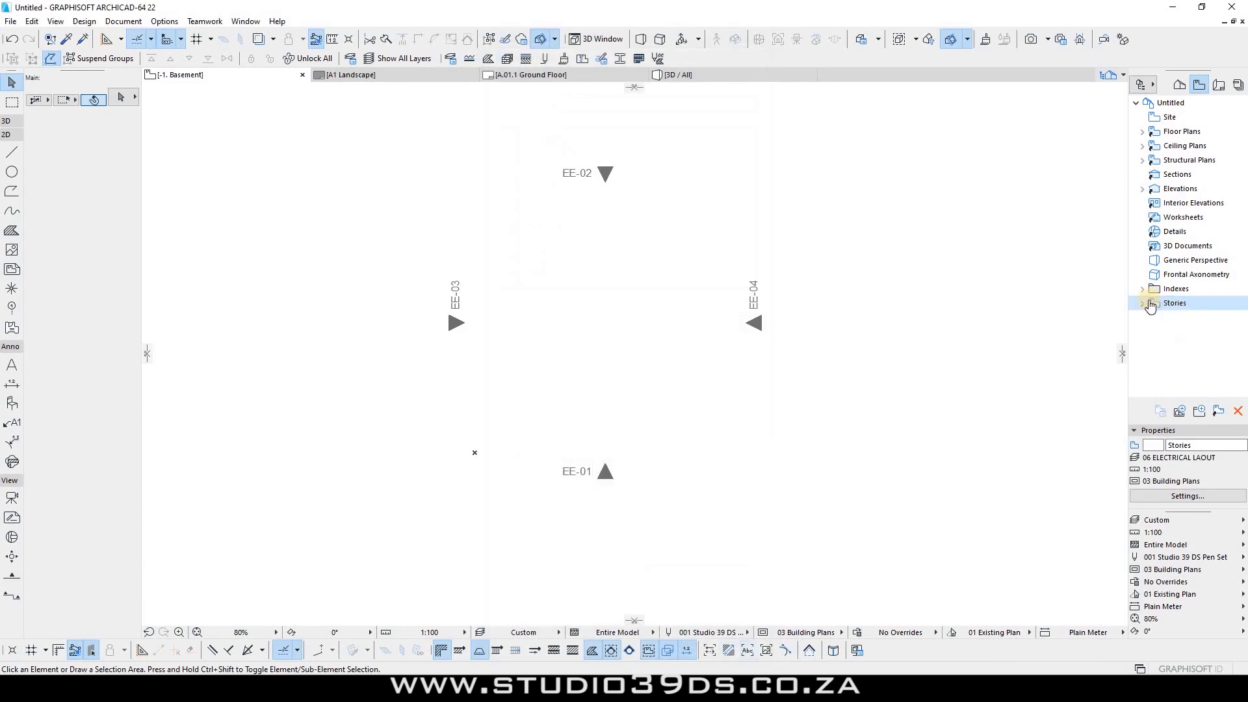
right_click(1175, 300)
left_click(1039, 323)
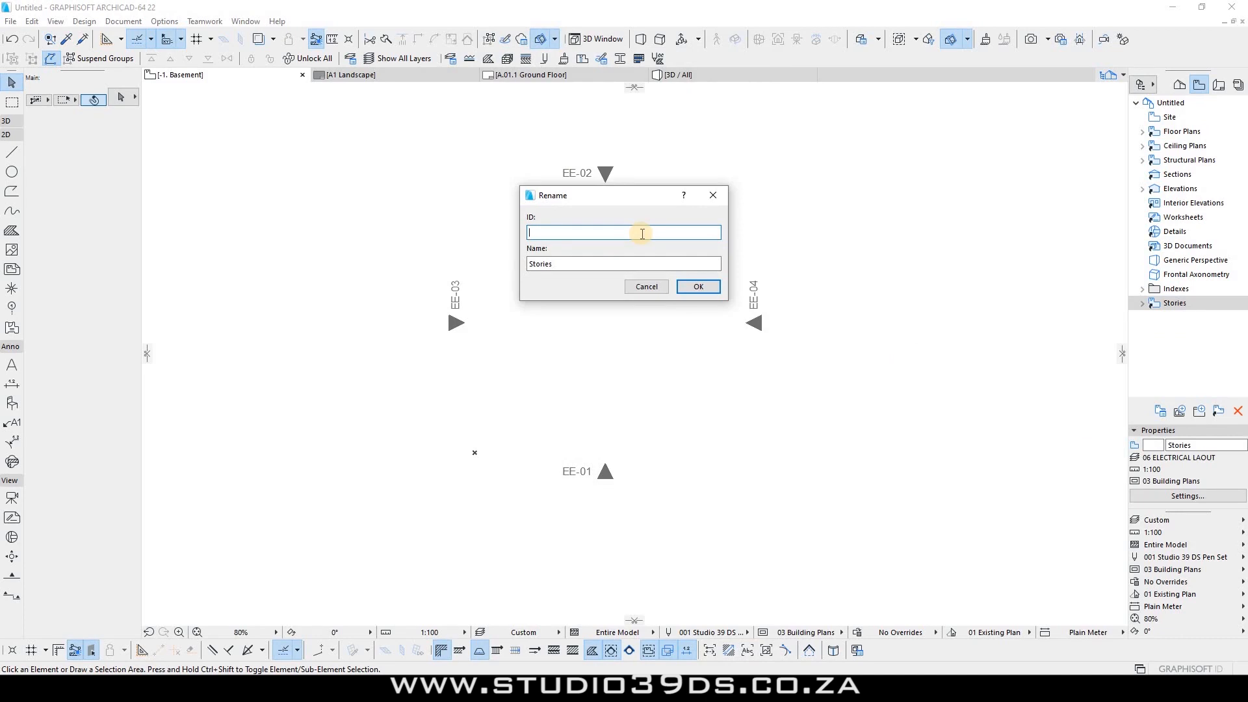
key("Return")
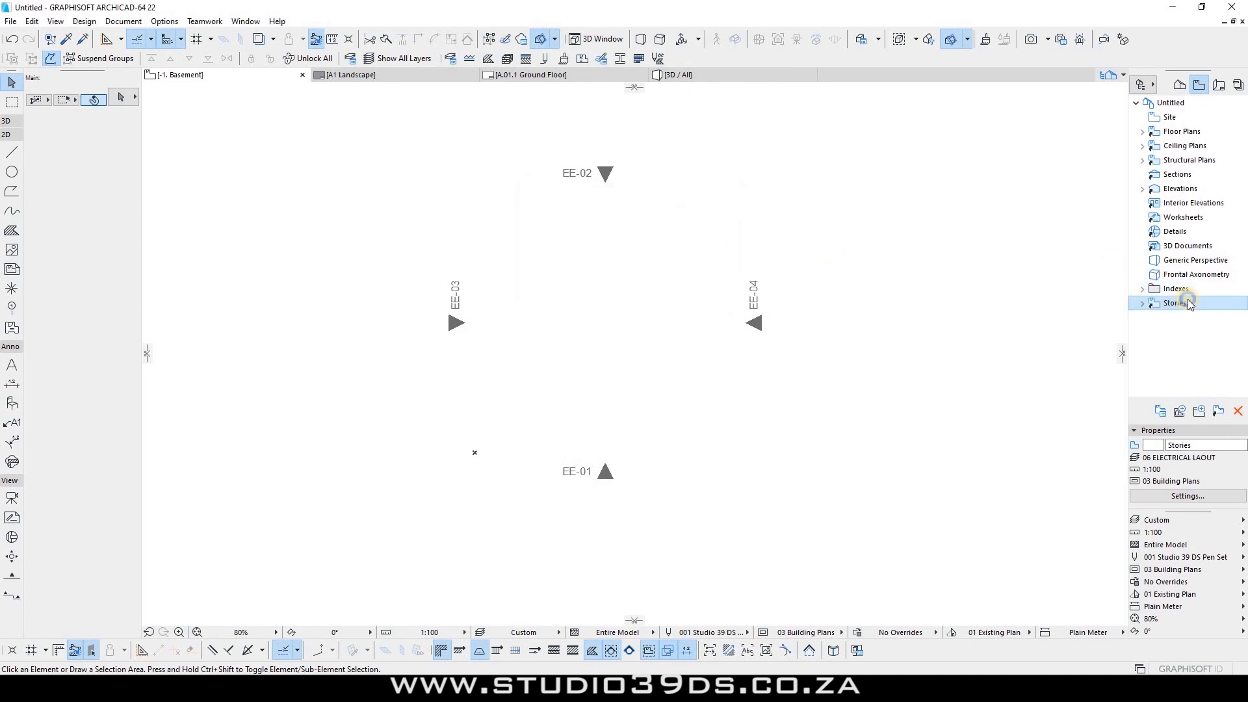
right_click(1187, 300)
left_click(1117, 412)
key("Return")
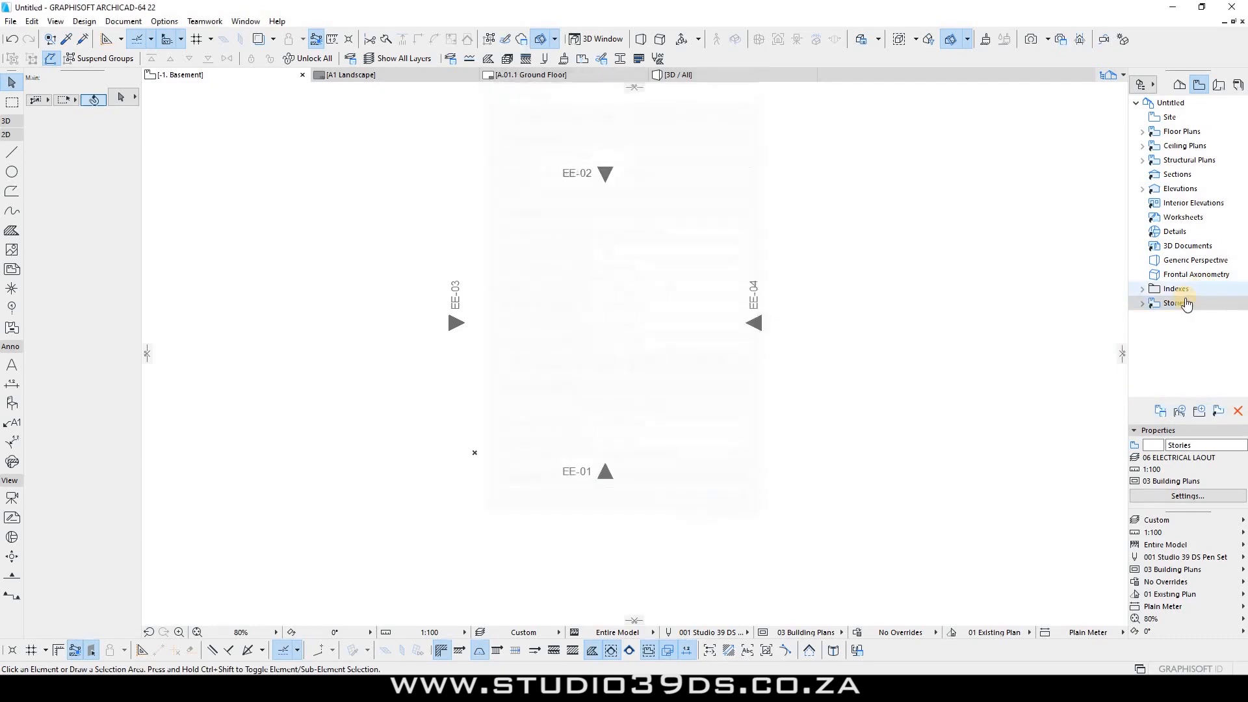
right_click(1173, 303)
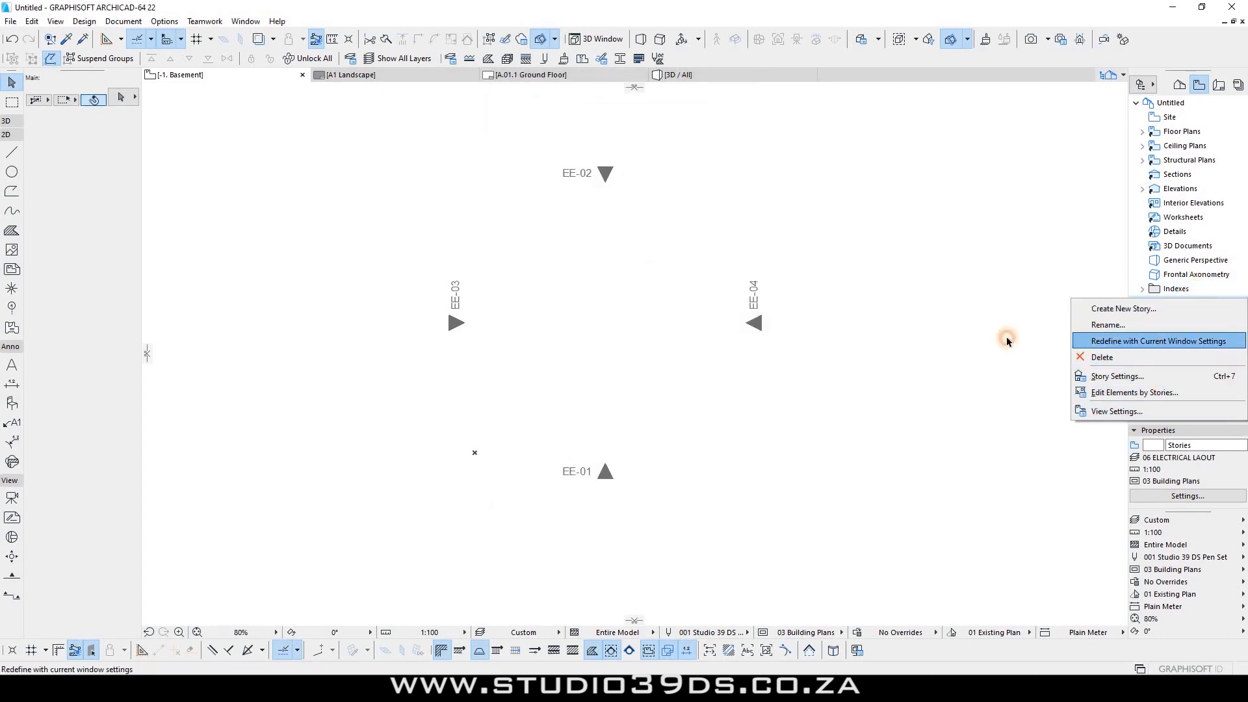
left_click(1108, 324)
type("Electrical Plans")
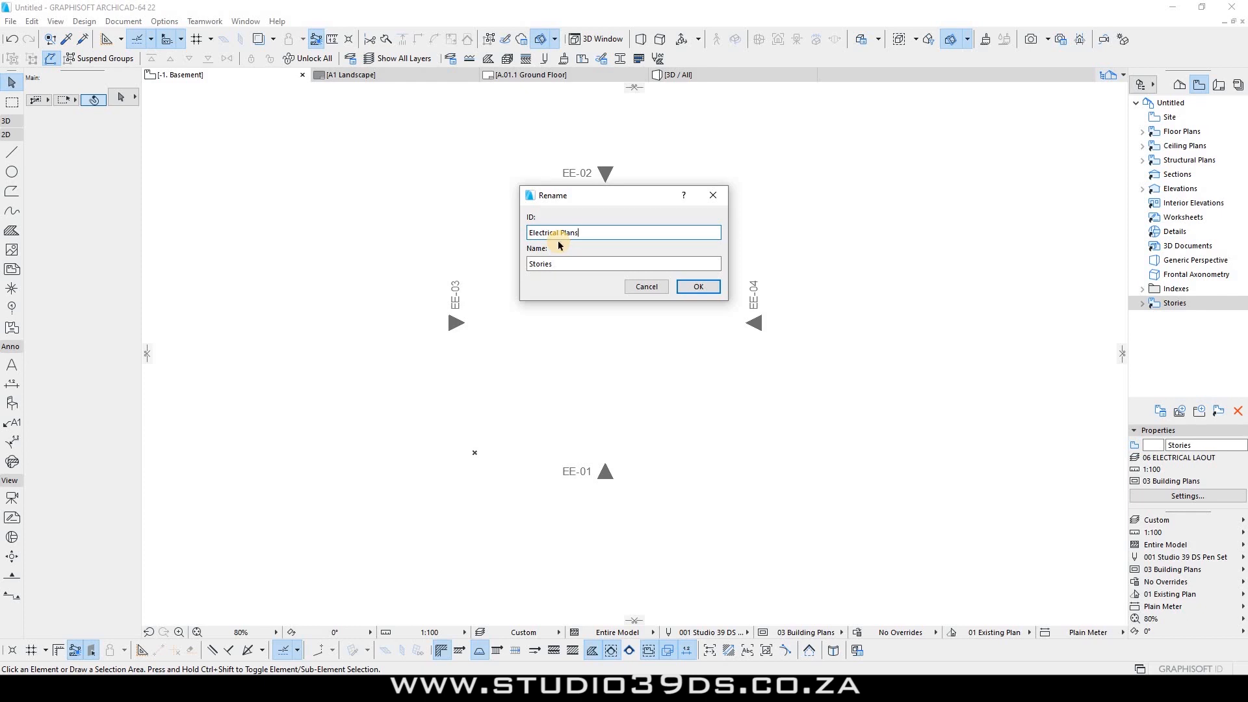
key("Return")
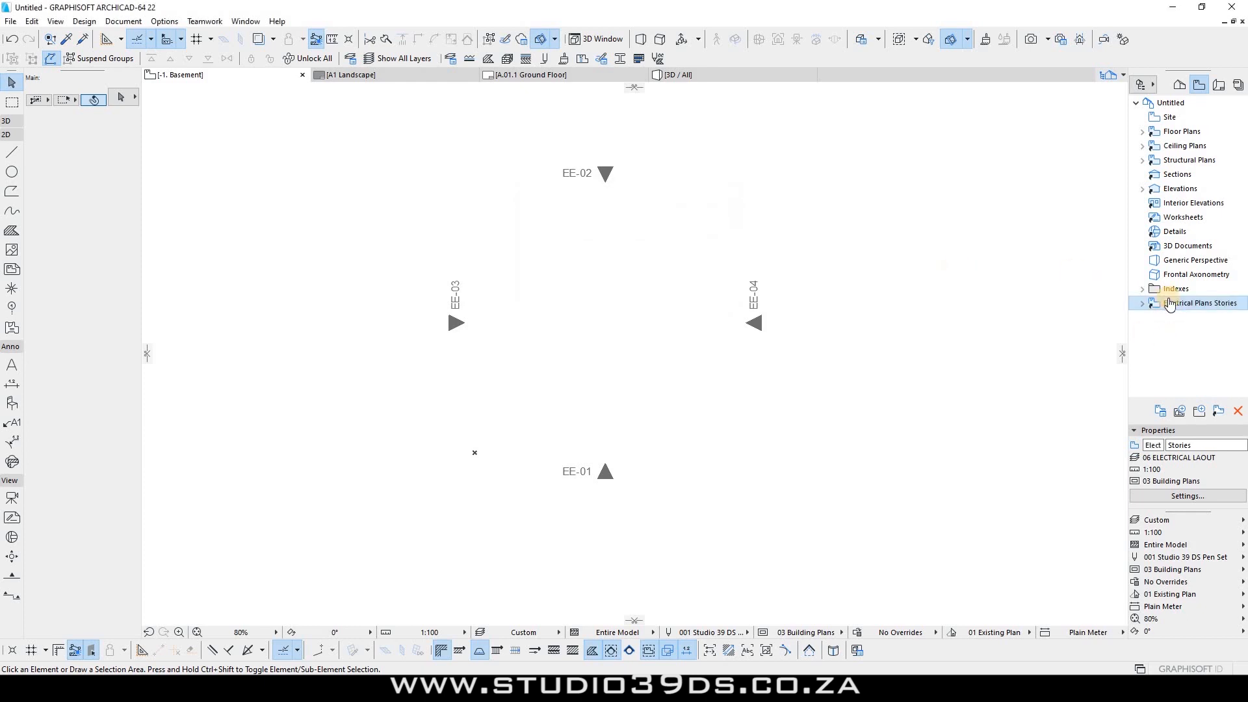
left_click_drag(1171, 307, 1185, 157)
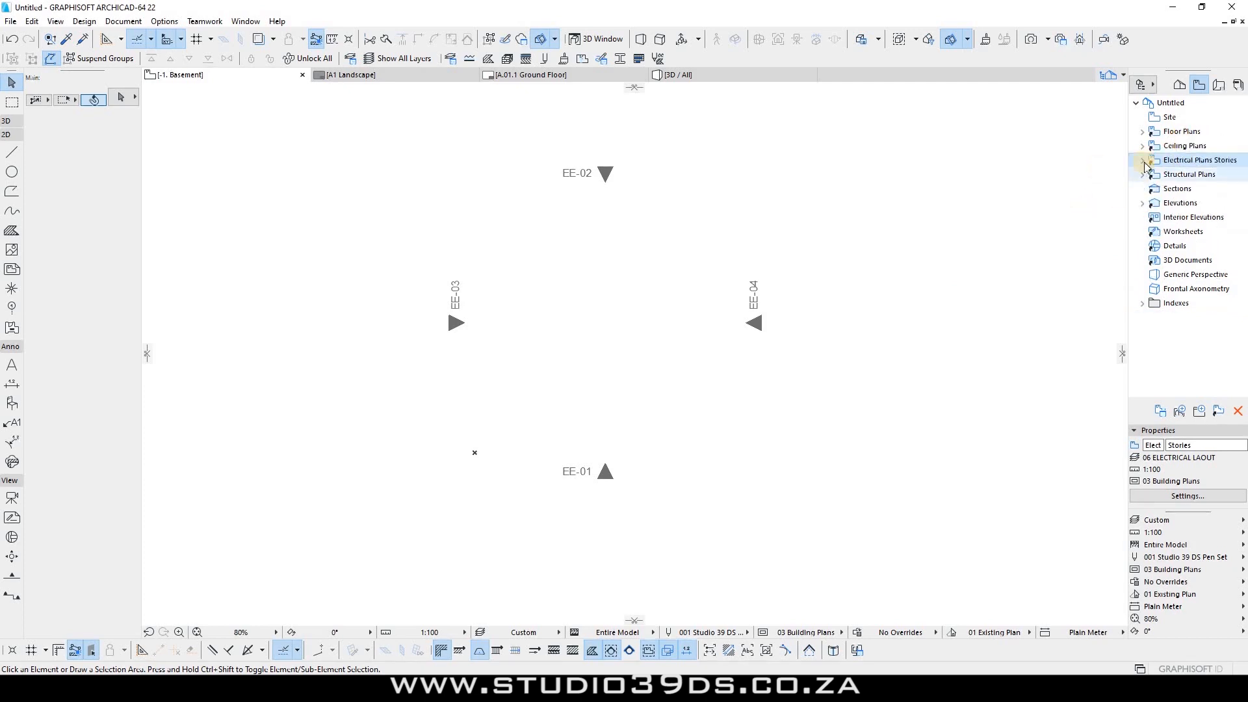
left_click(1142, 160)
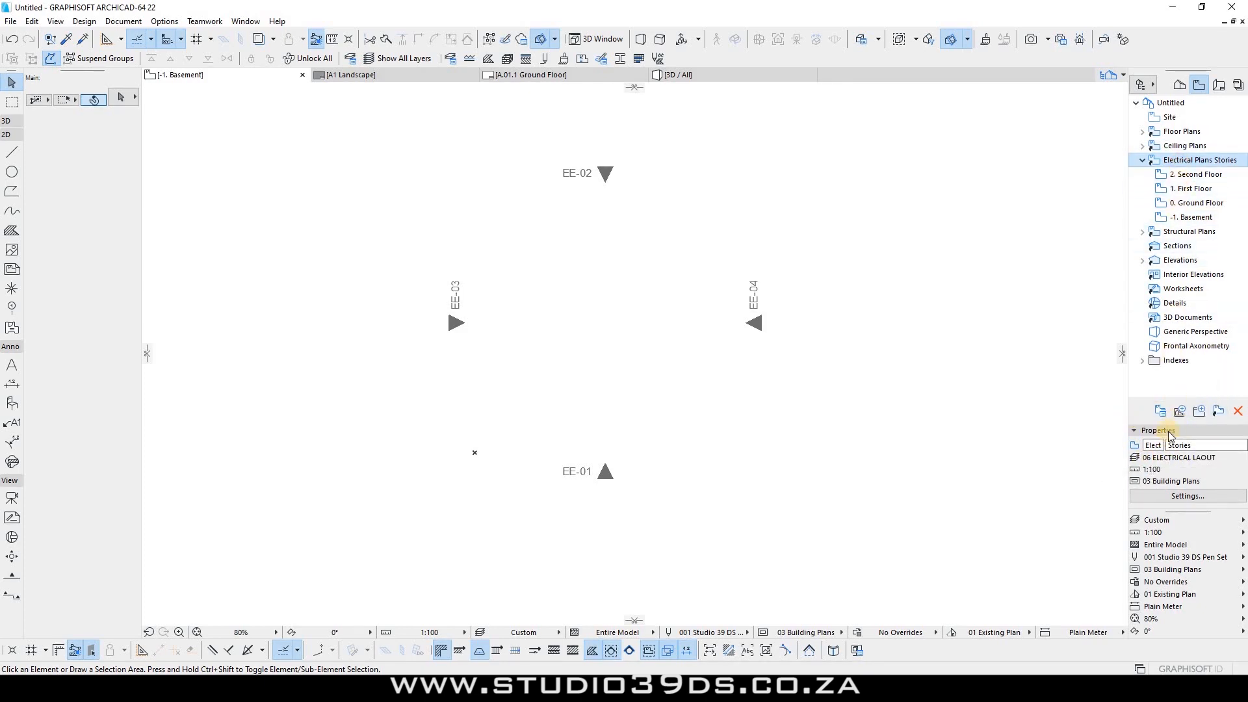
left_click(1135, 432)
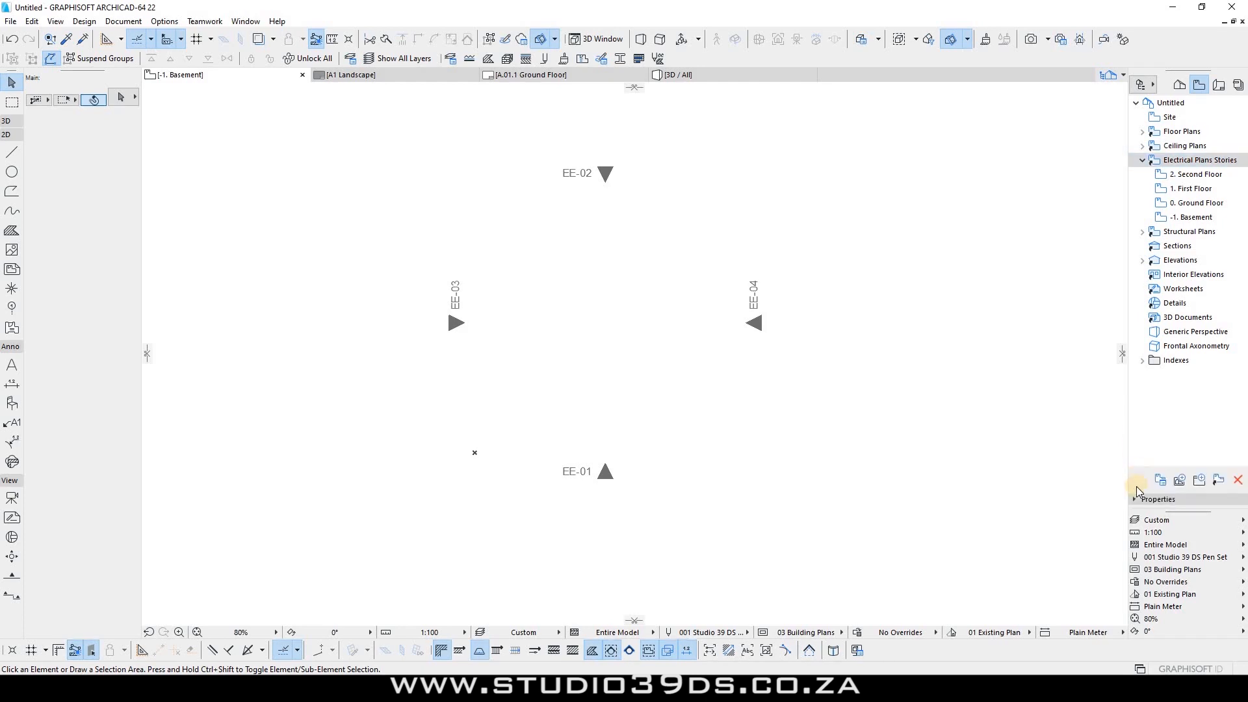
left_click(1134, 499)
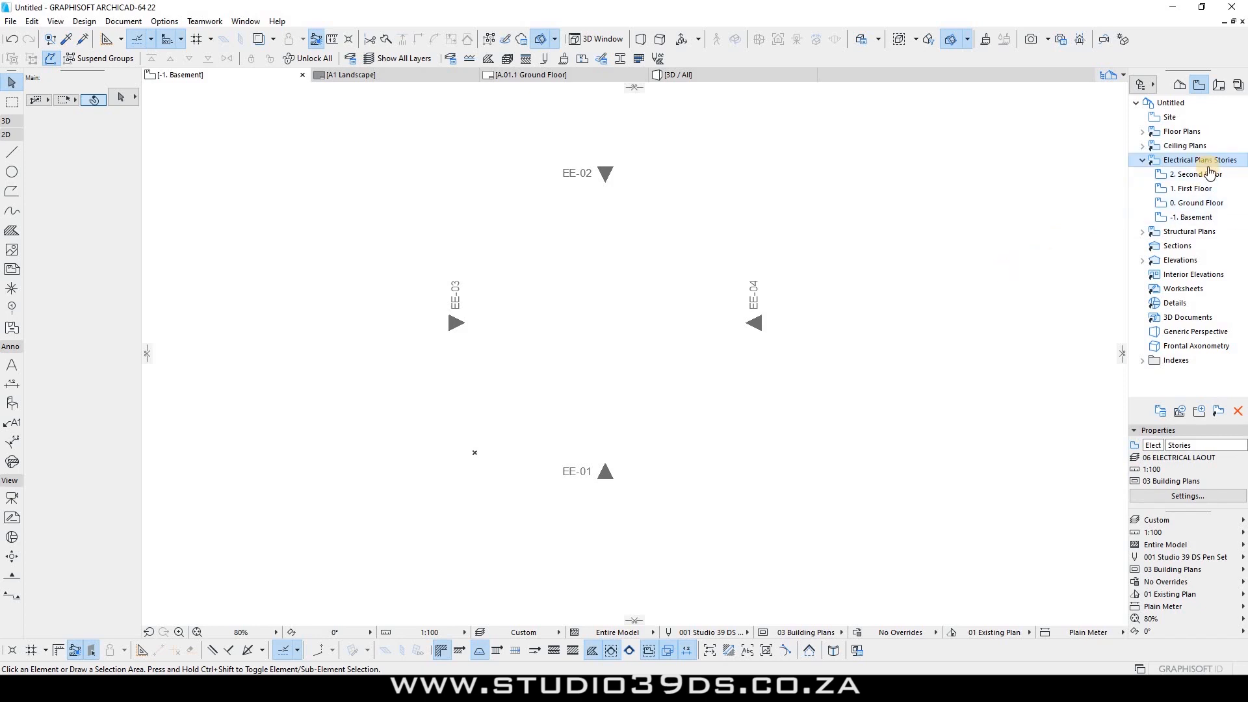
left_click(1142, 160)
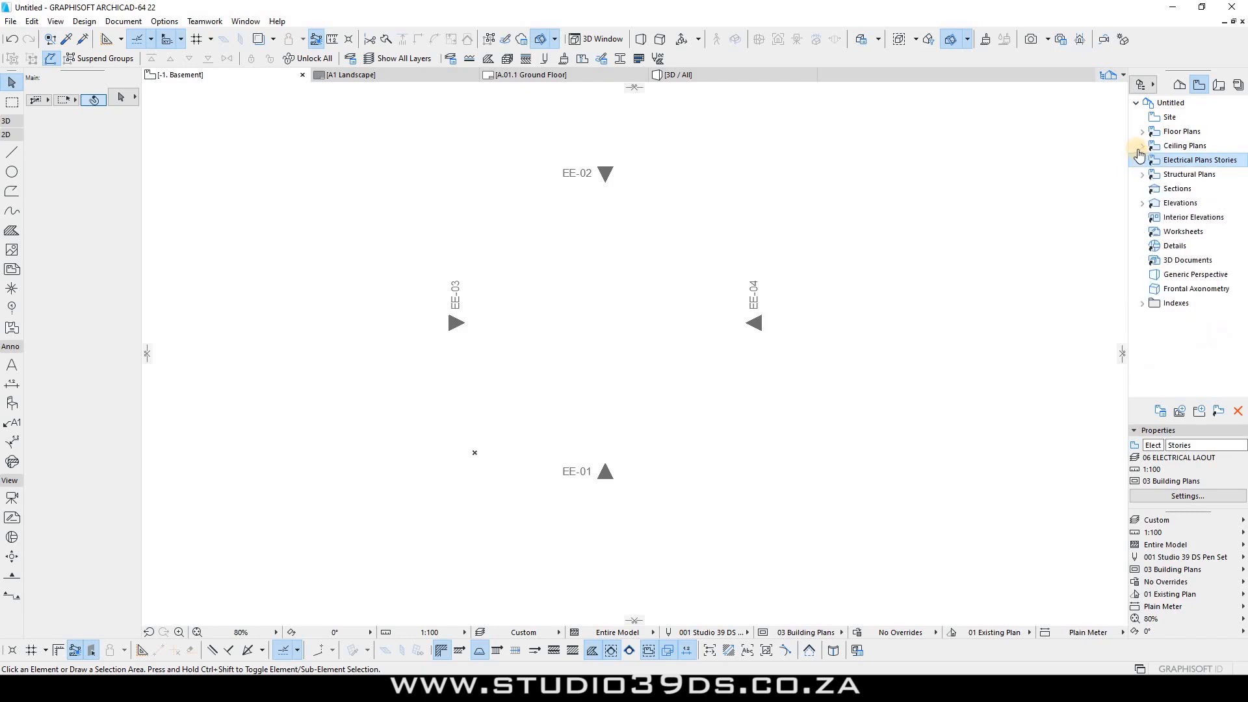
left_click(1141, 142)
left_click(1141, 133)
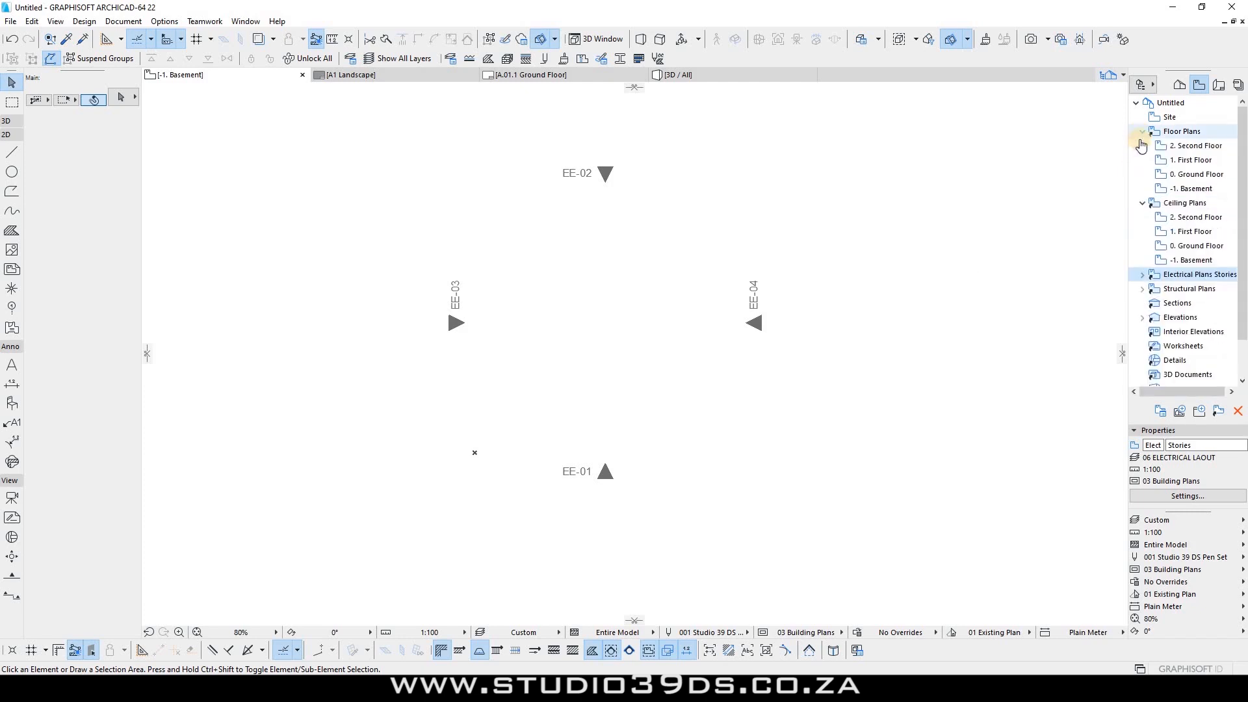
left_click(1142, 132)
left_click(1142, 146)
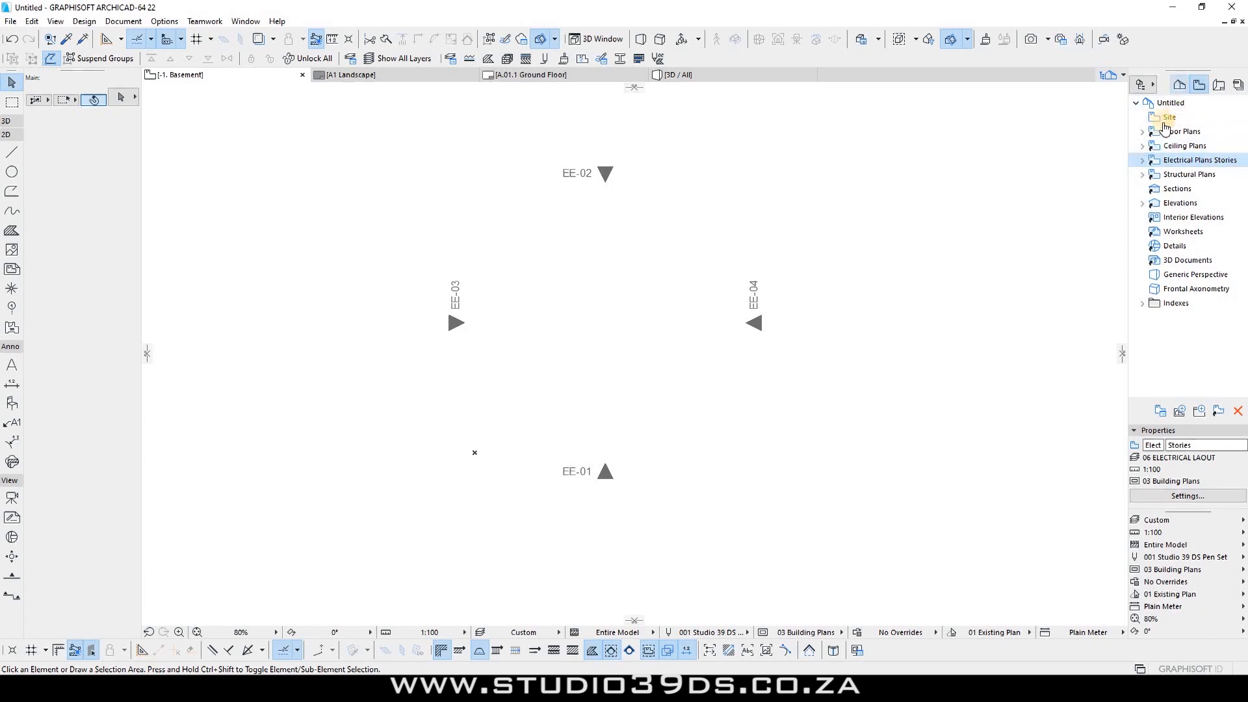
left_click(1179, 85)
left_click(1142, 117)
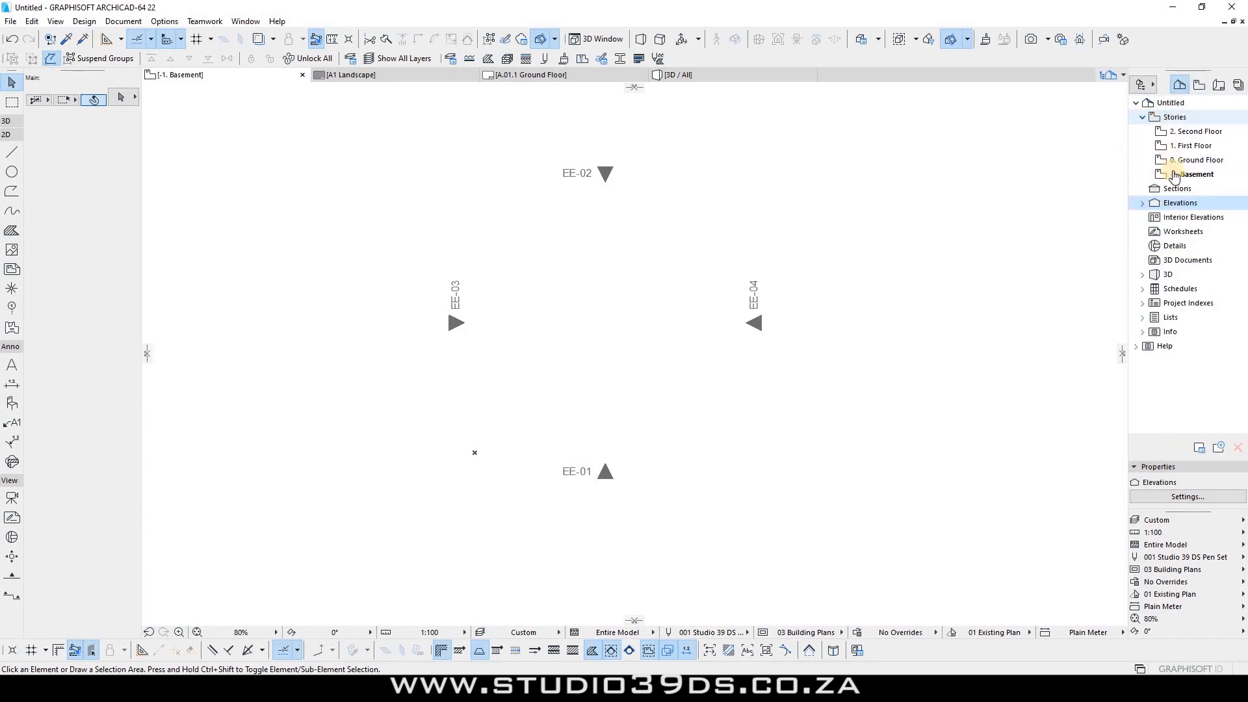
left_click(1198, 84)
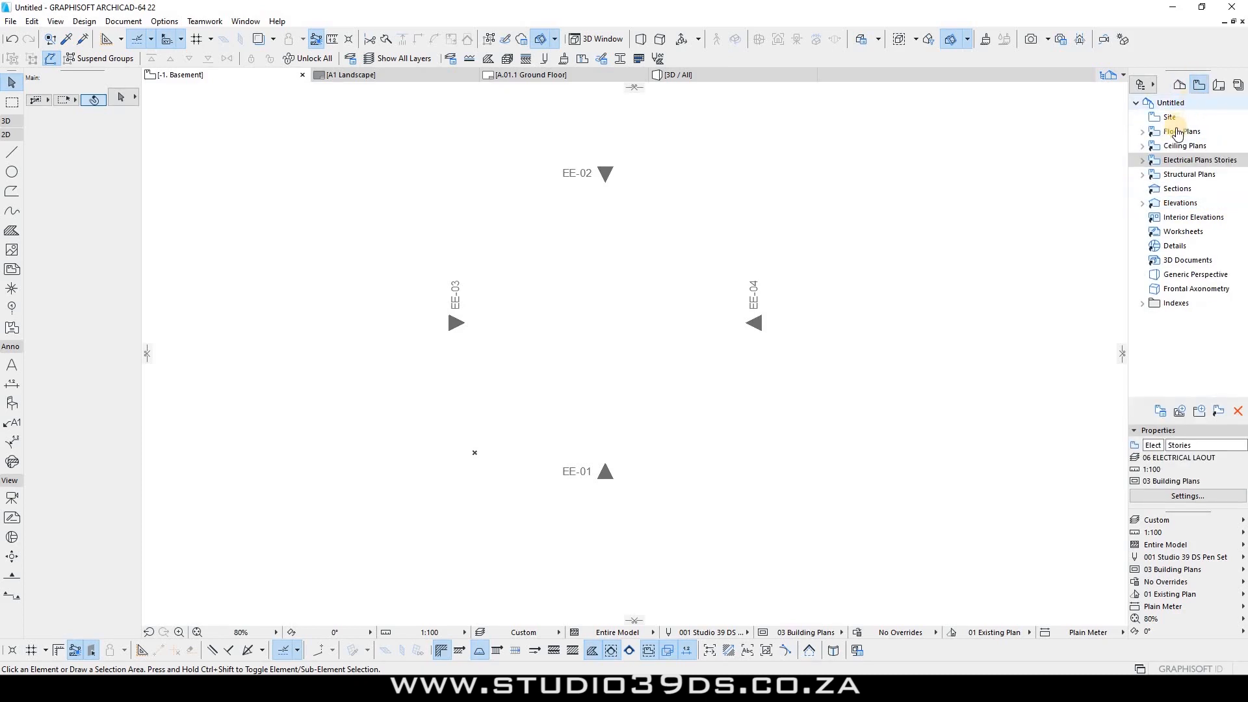
left_click(1142, 131)
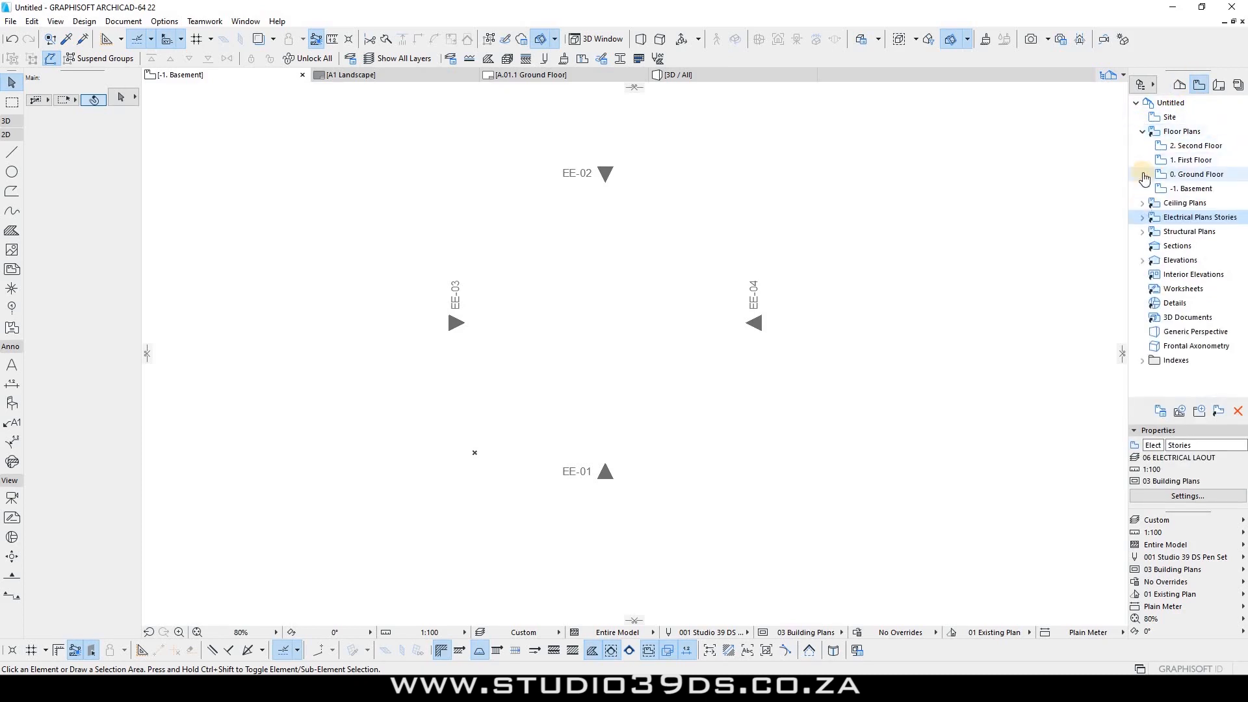
left_click(1143, 133)
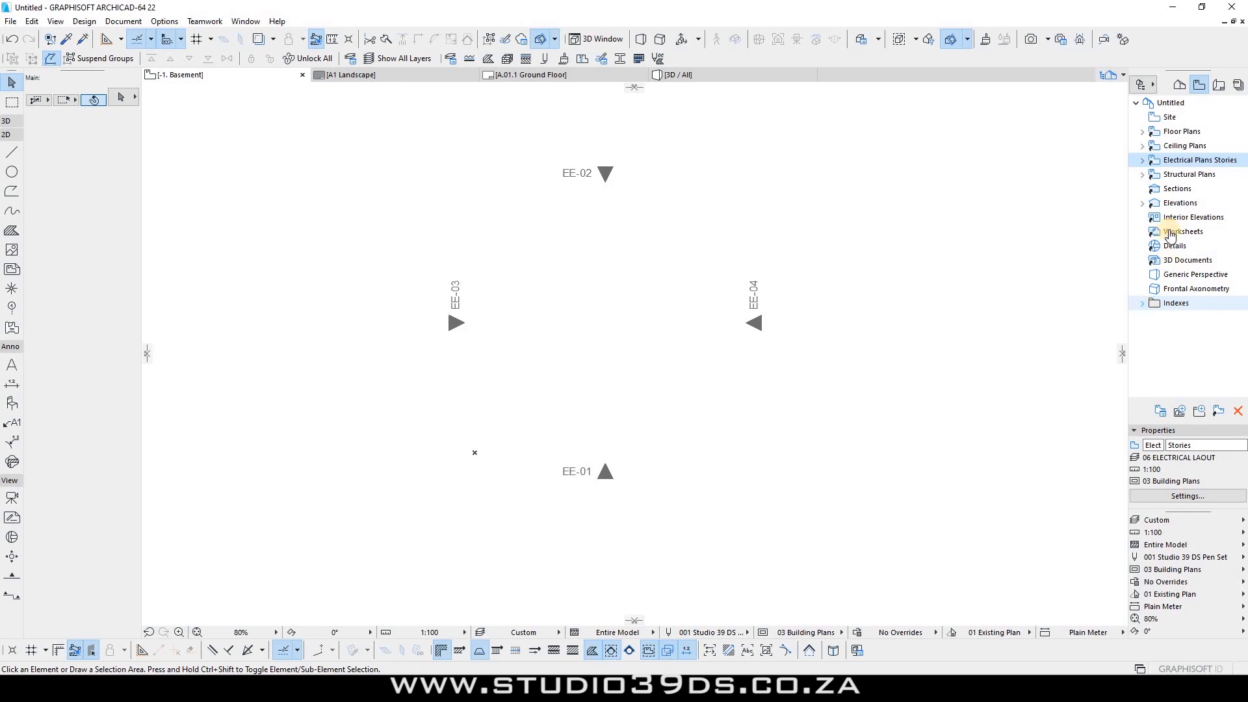
left_click(1200, 87)
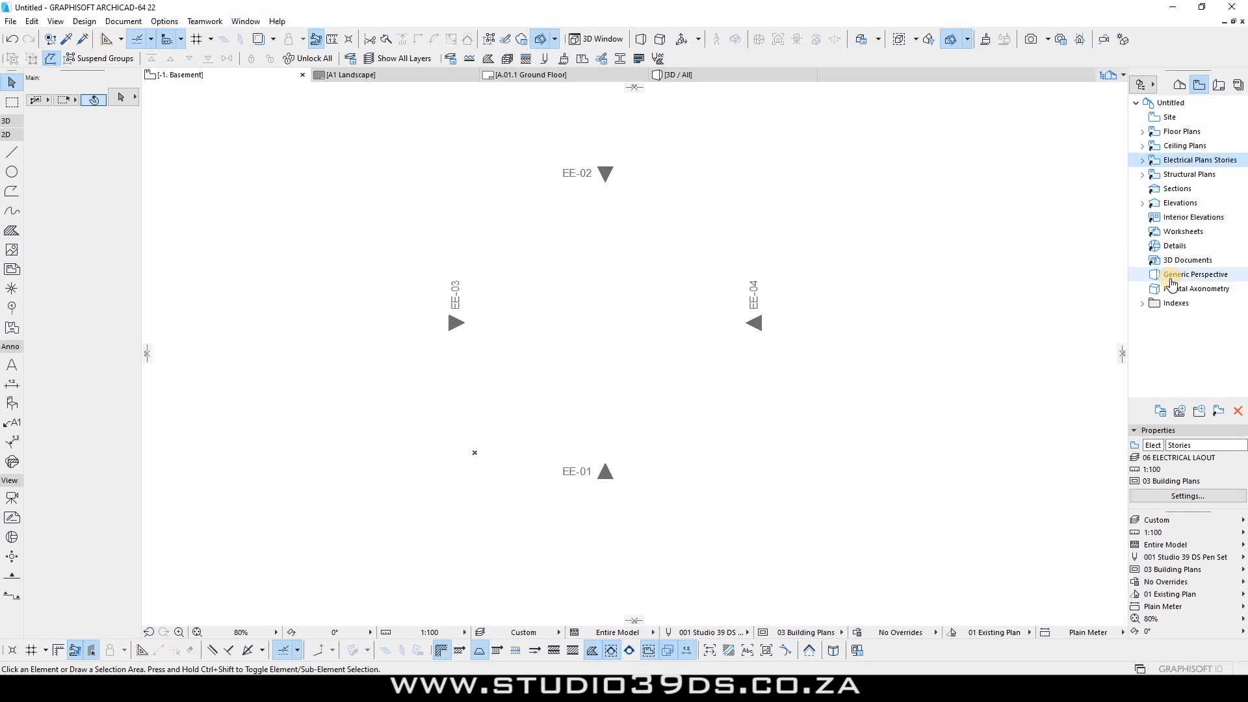
Step: Save the project over Studio 39 DS 2020 Standard.tpl on the Desktop, confirming the replacement
key("ctrl+s")
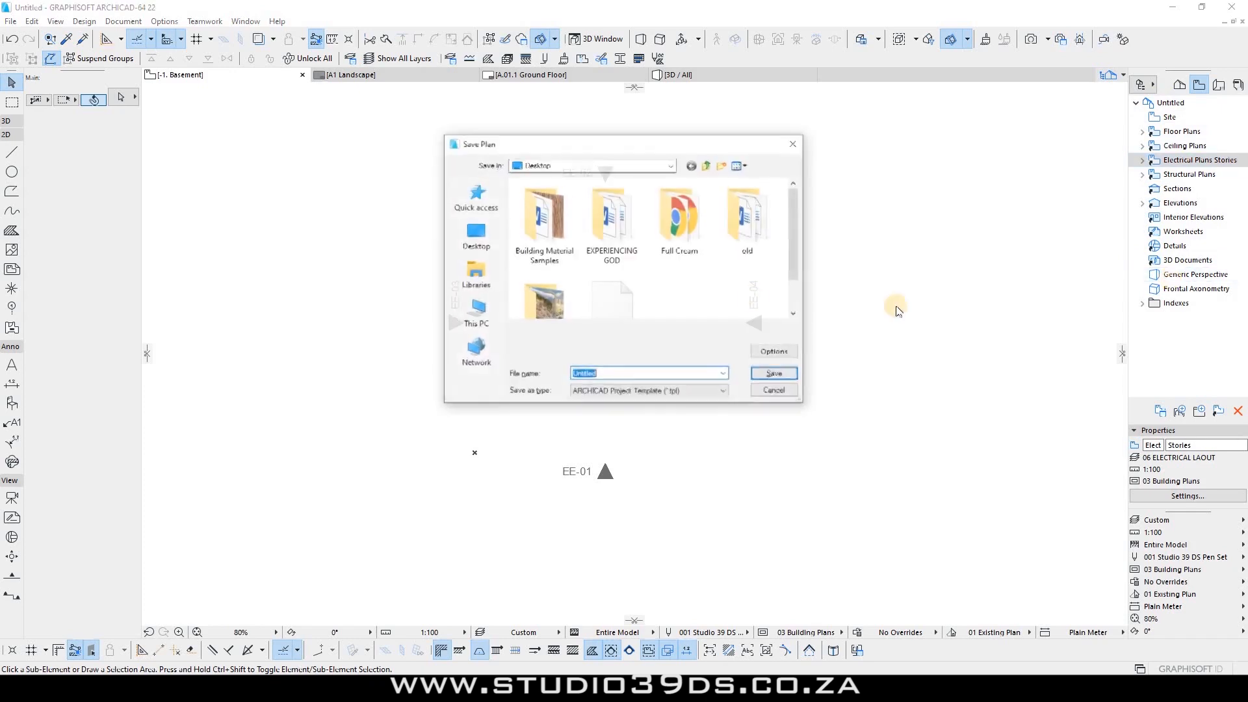
scroll(559, 276, "down", 1)
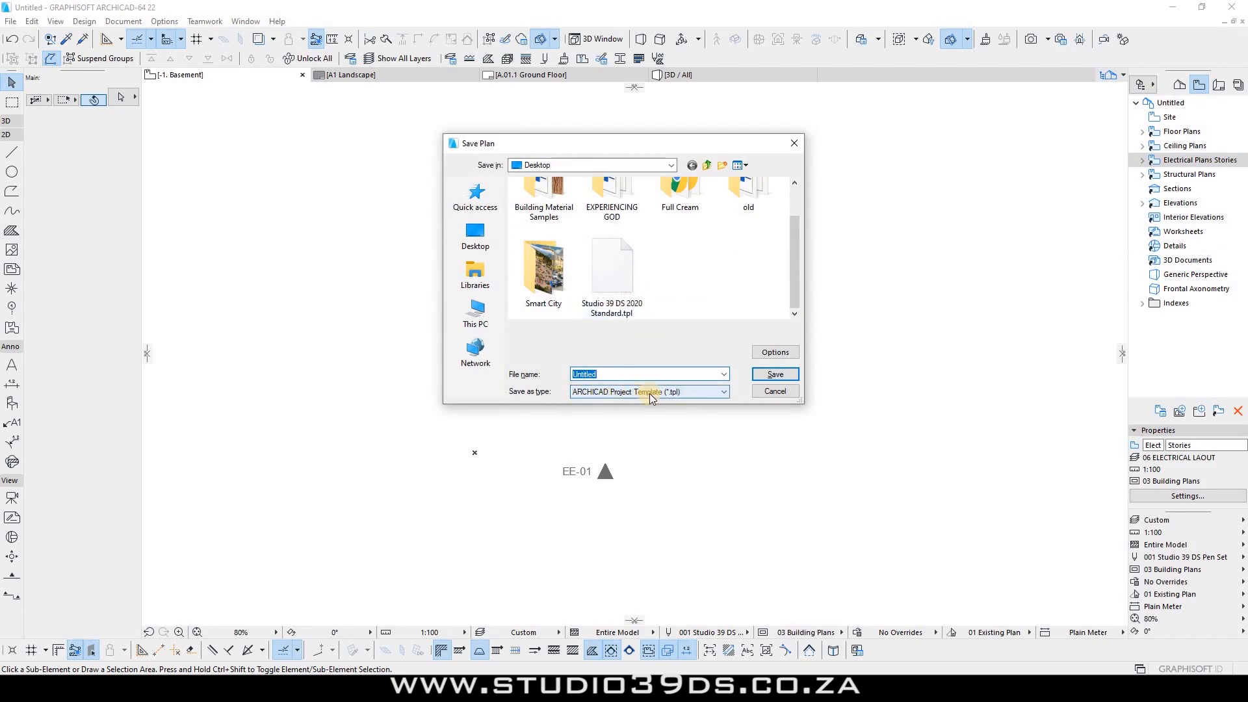
left_click(611, 273)
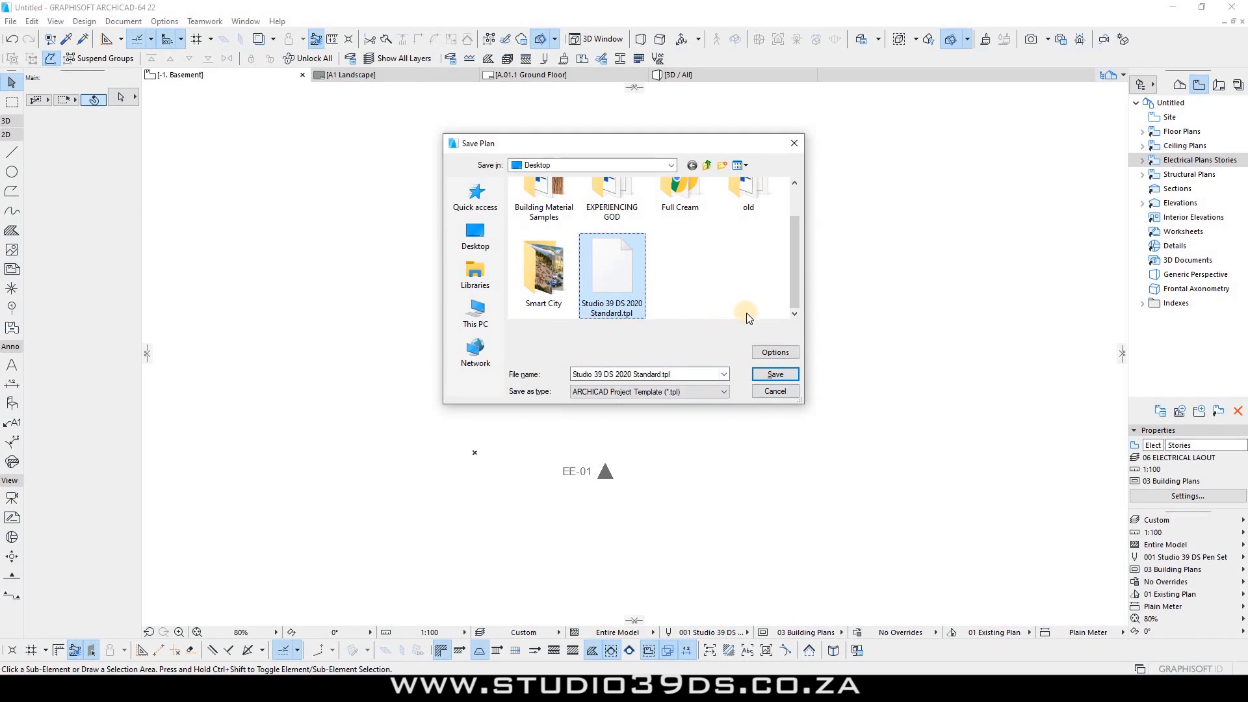
left_click(773, 375)
left_click(653, 345)
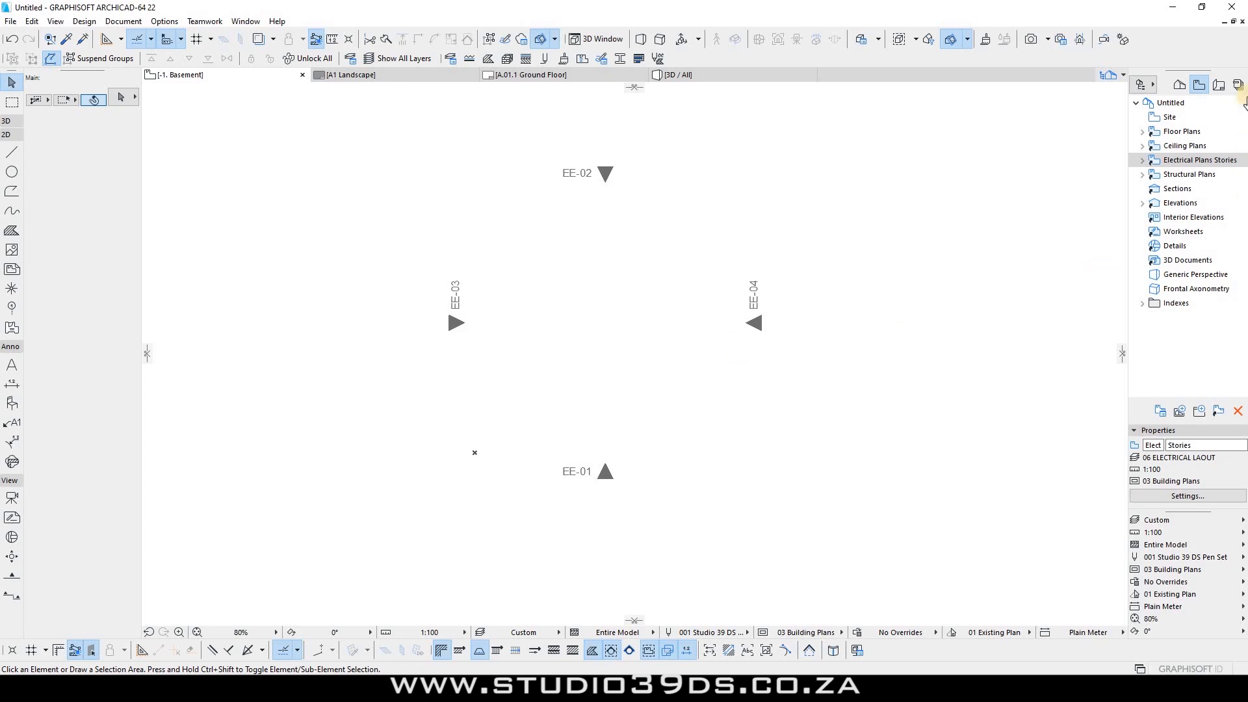
Step: Switch the Navigator to the Layout Book and select its root
left_click(1218, 84)
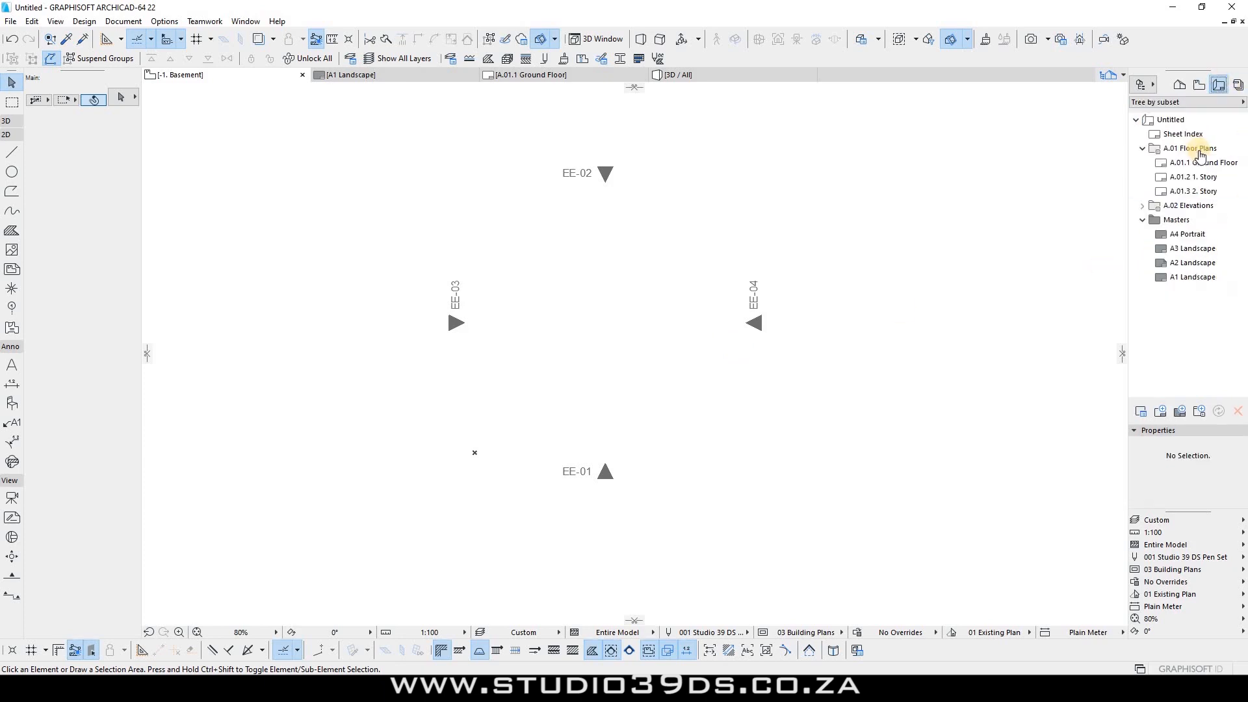
left_click(1199, 84)
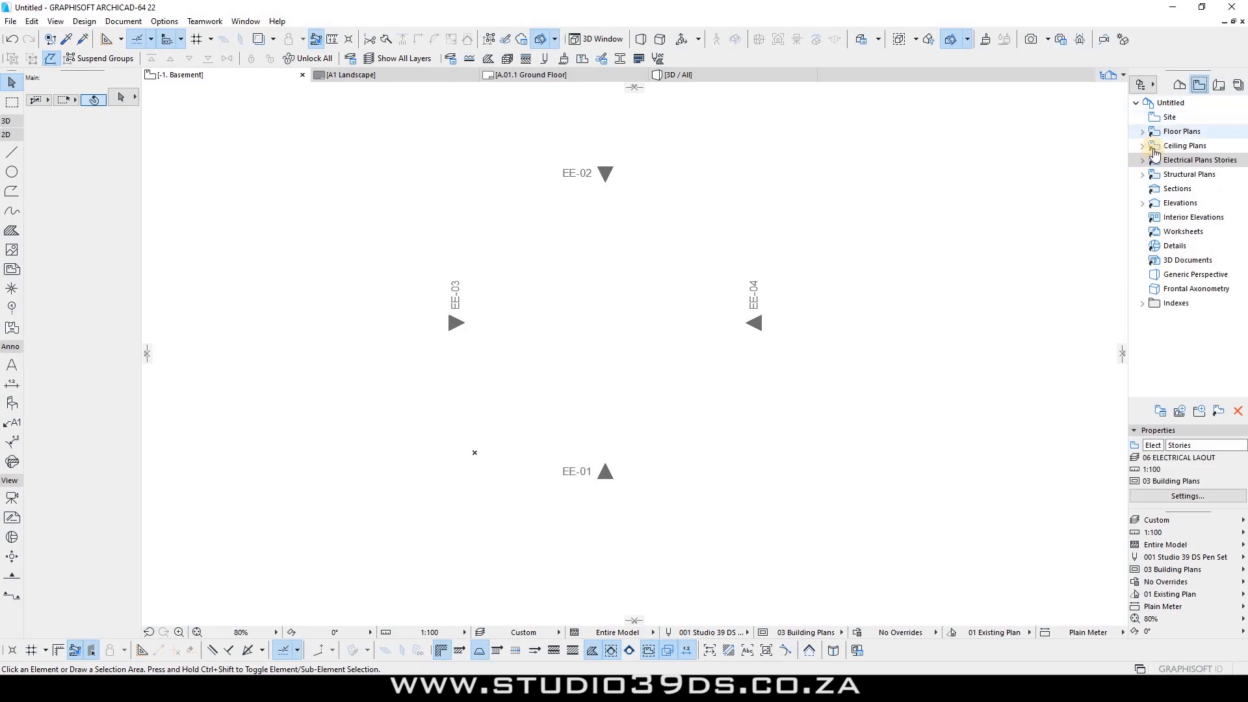
left_click(1218, 85)
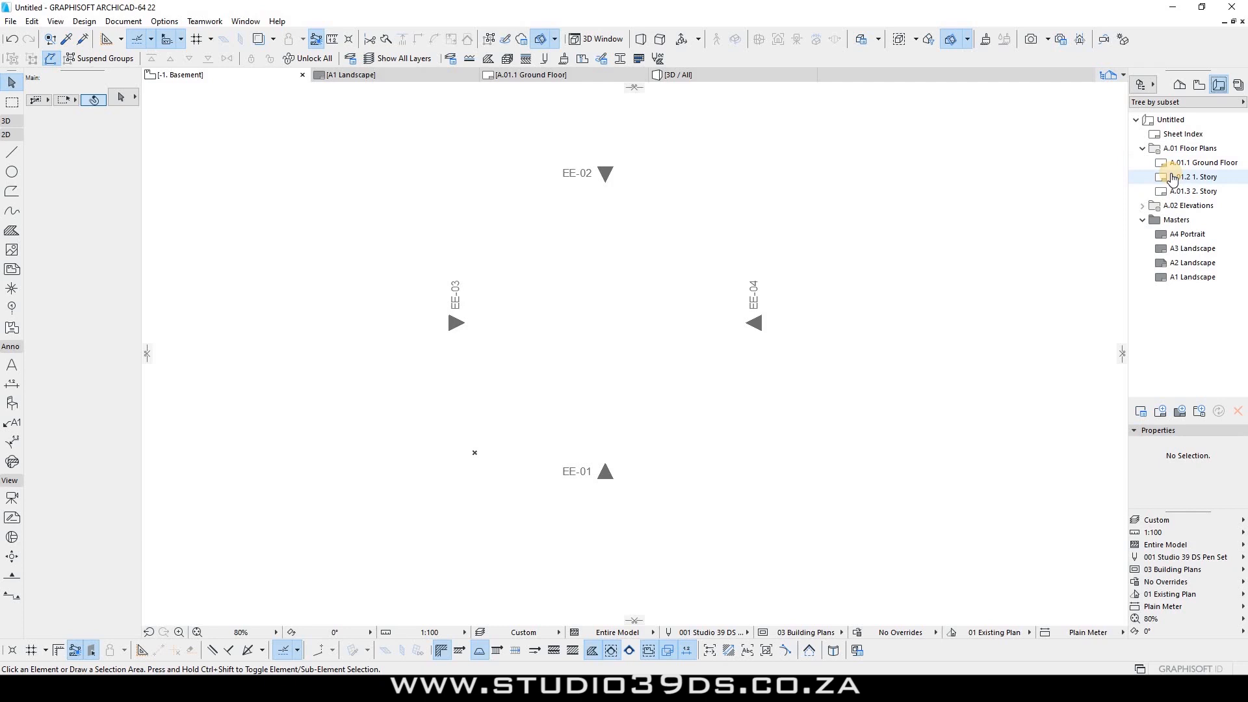
left_click(1167, 121)
right_click(1167, 122)
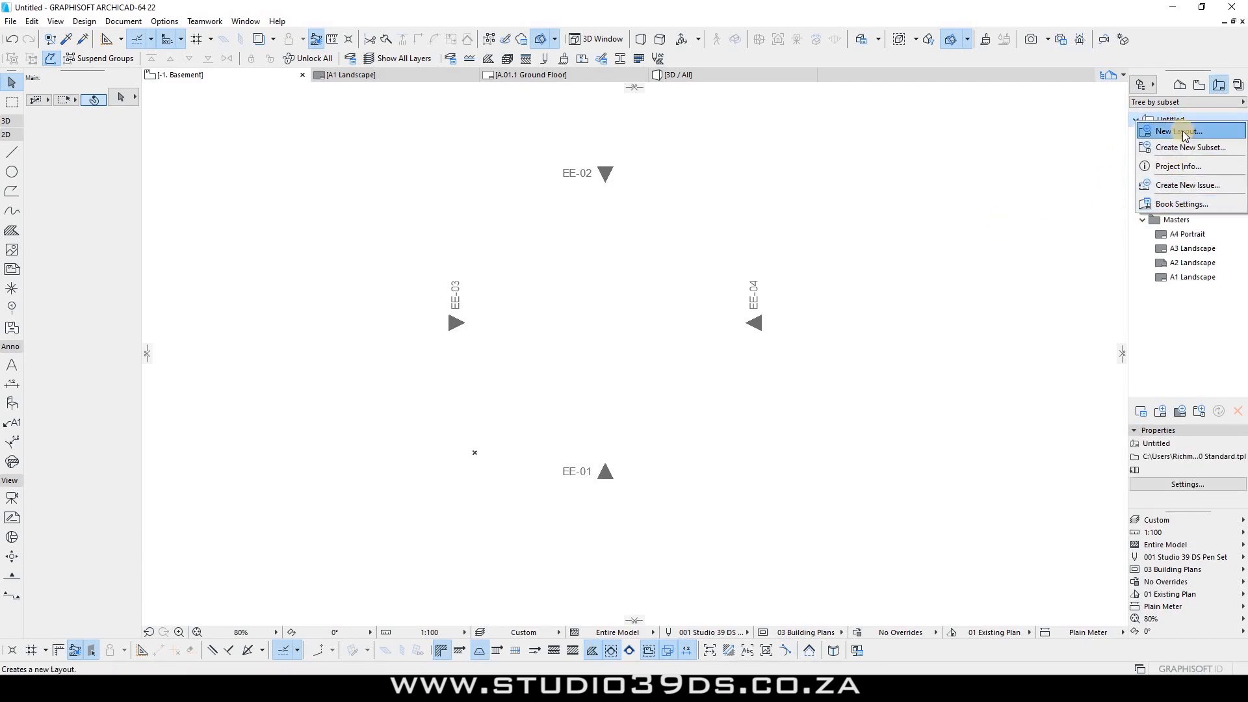
left_click(1023, 231)
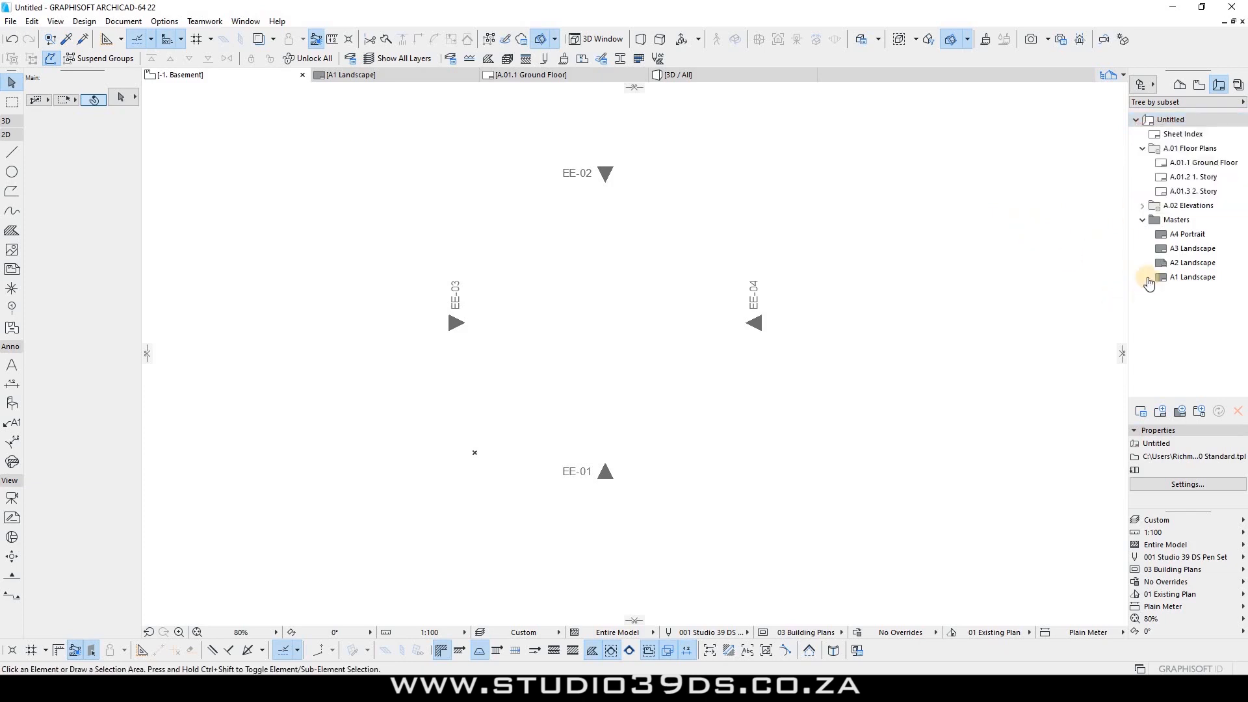
Step: Review the Book Settings dialog twice and cancel it without changes
left_click(1139, 413)
left_click(687, 610)
left_click(1140, 413)
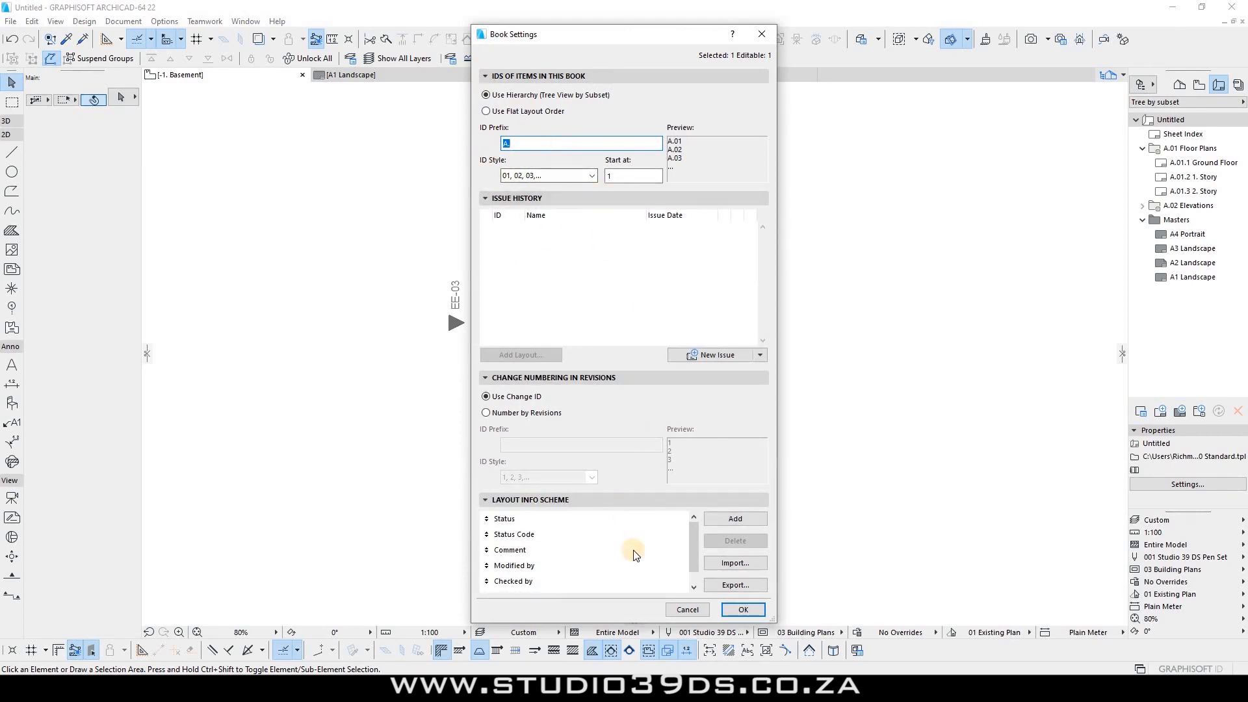
left_click_drag(687, 613, 739, 539)
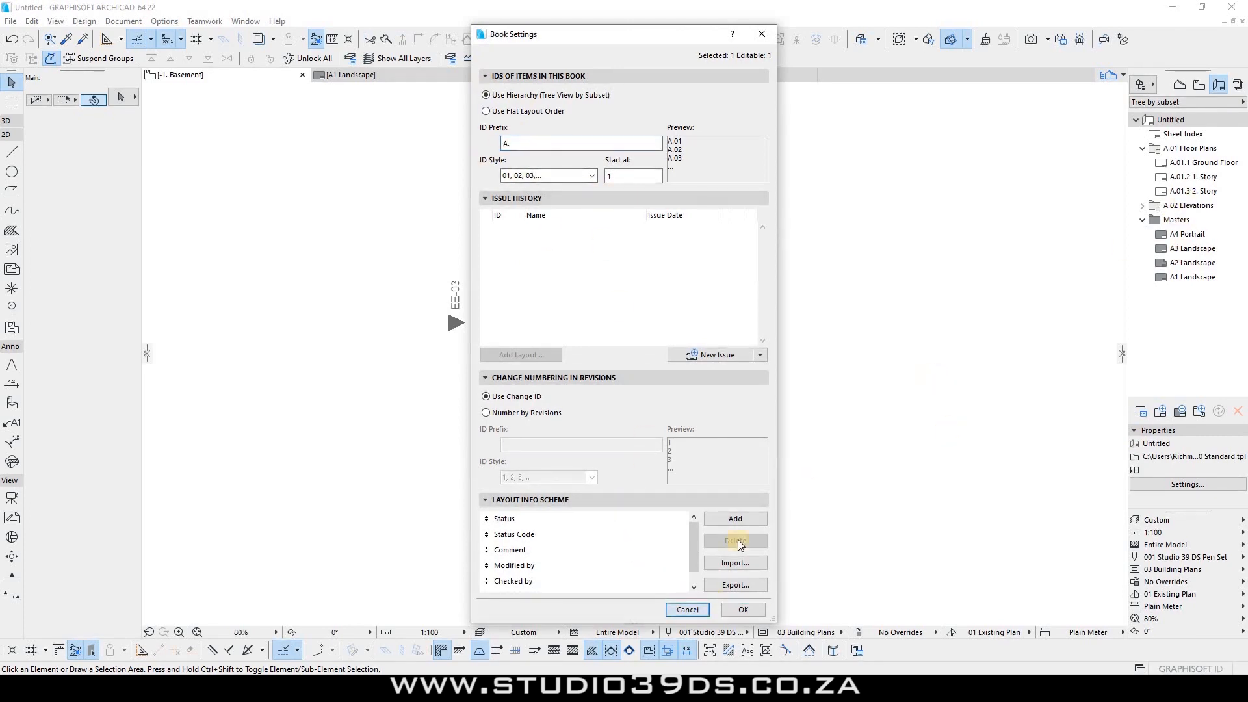
left_click(679, 612)
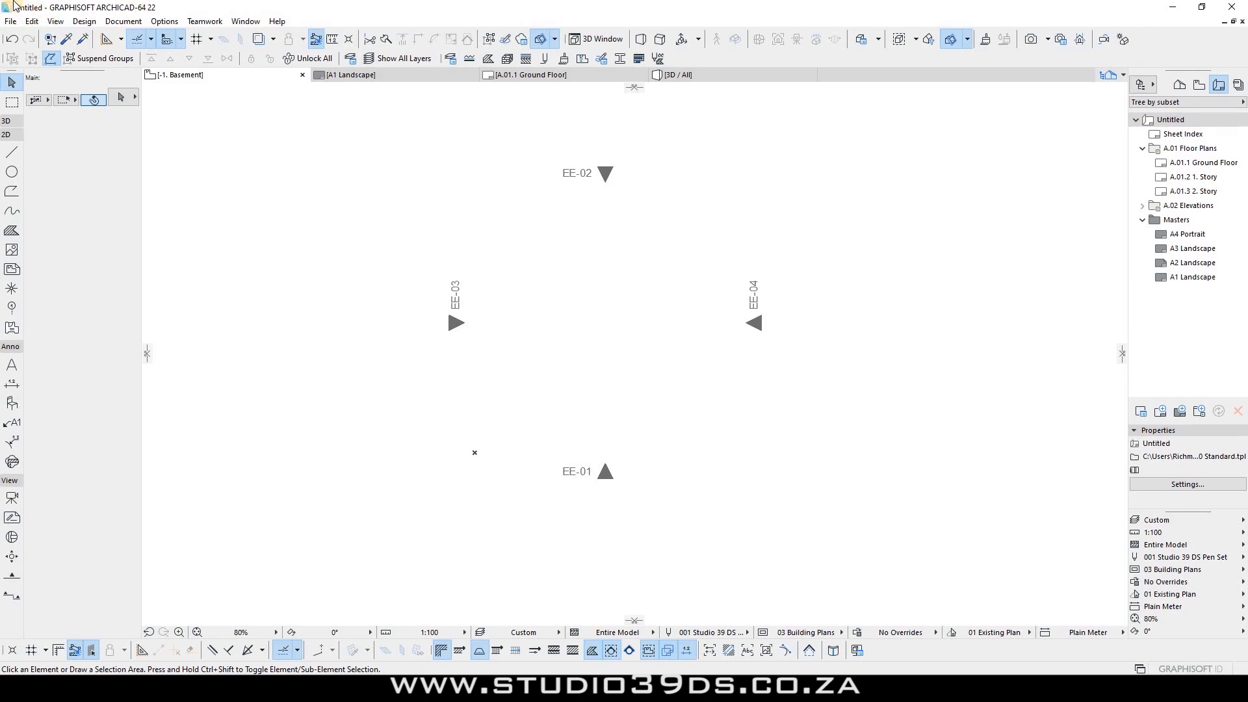
Step: Delete the Sheet Index layout from the Layout Book
left_click(1176, 124)
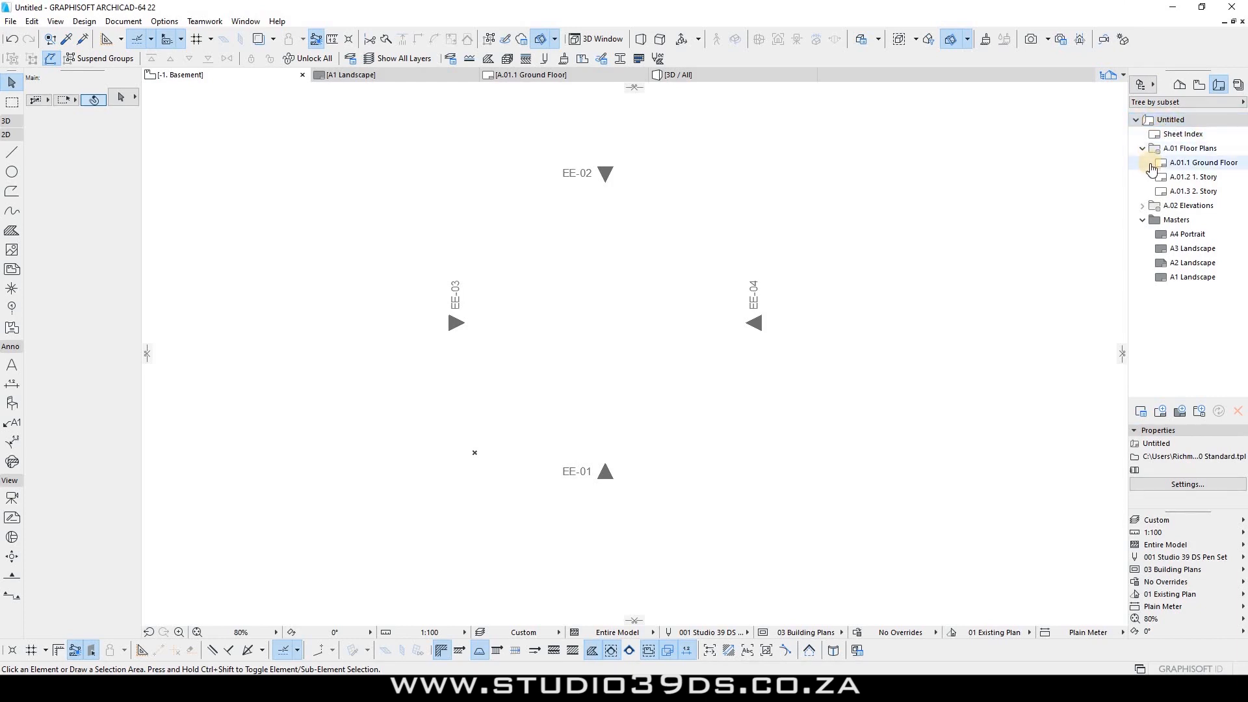
left_click(1178, 138)
right_click(1179, 136)
left_click(1164, 231)
left_click(774, 249)
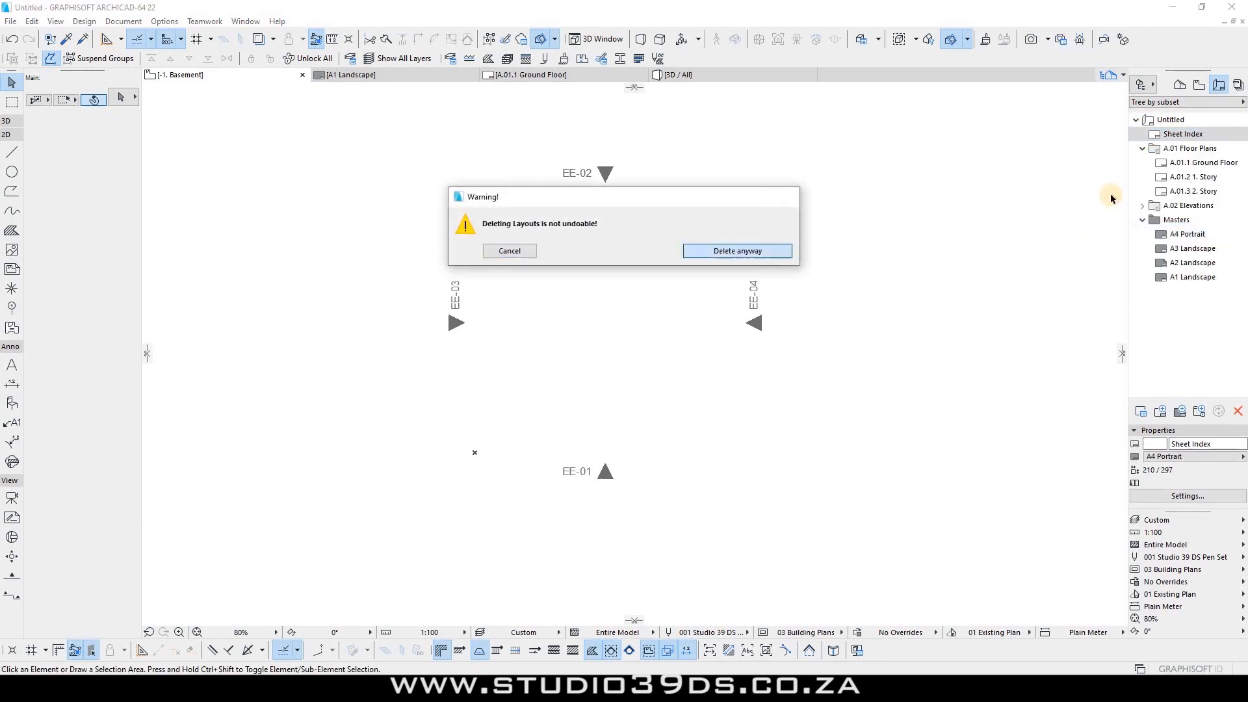
Step: Collapse the A.01 Floor Plans subset
left_click(1142, 135)
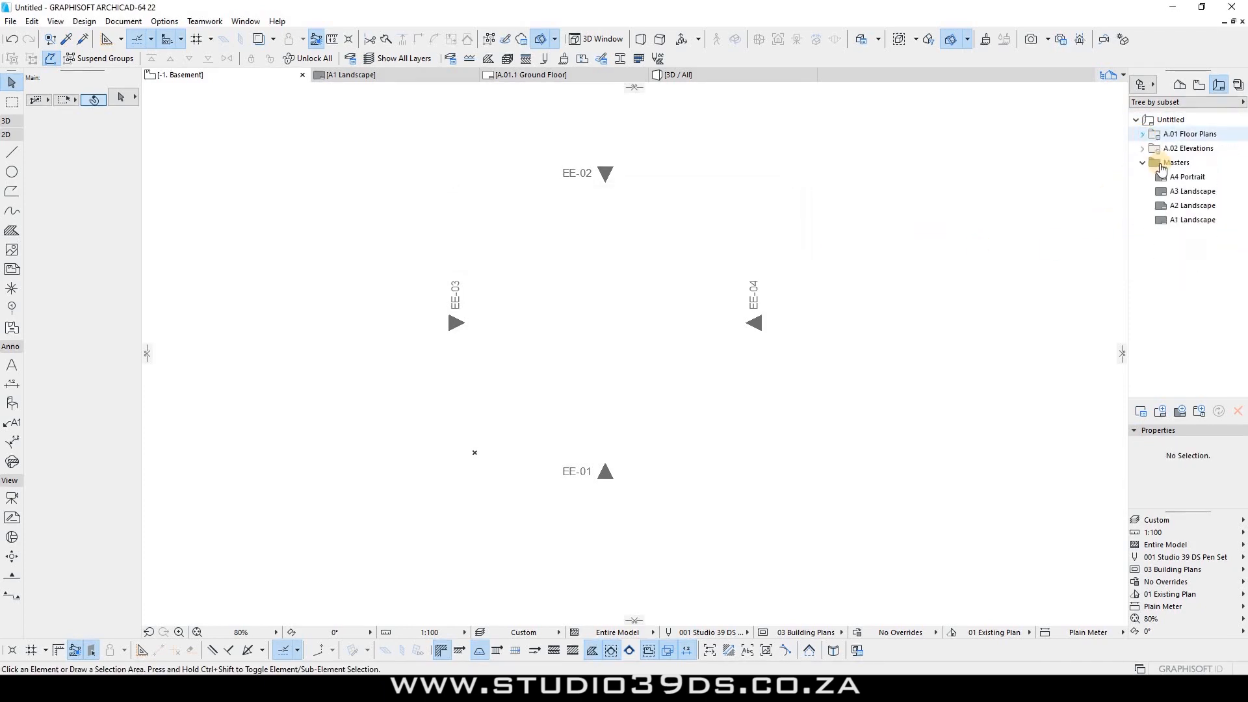
left_click(1143, 135)
left_click(1144, 135)
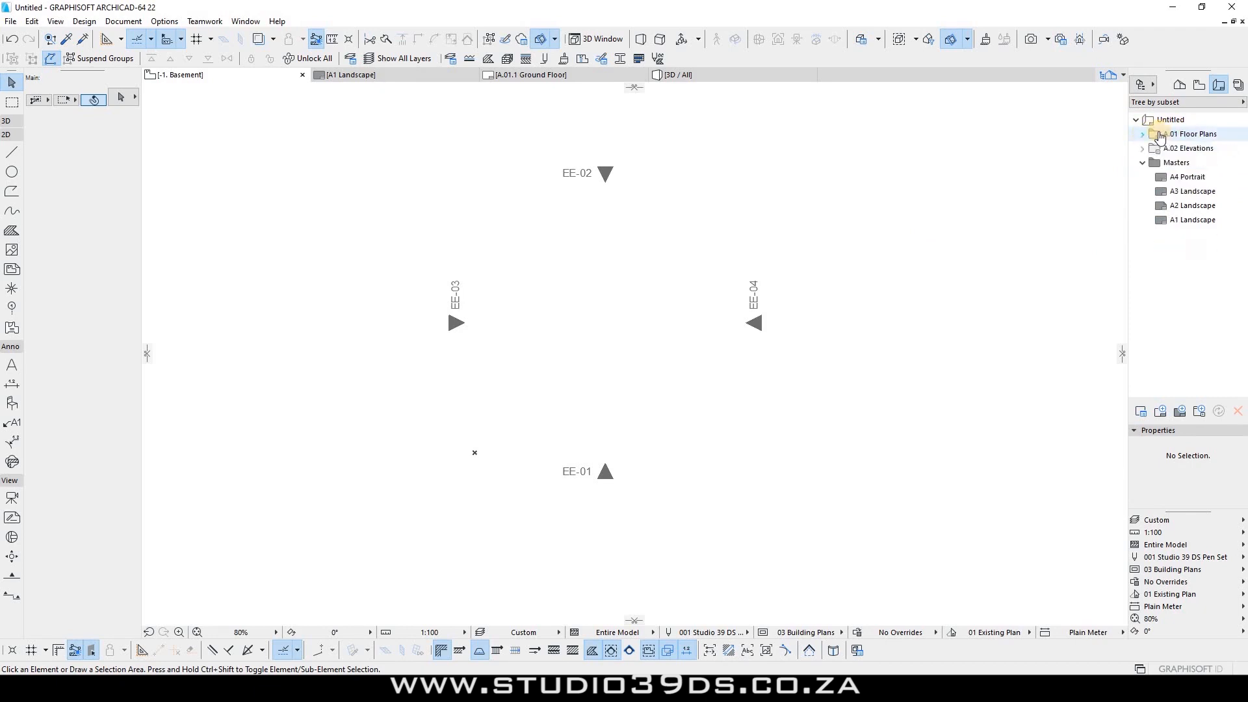
double_click(1184, 177)
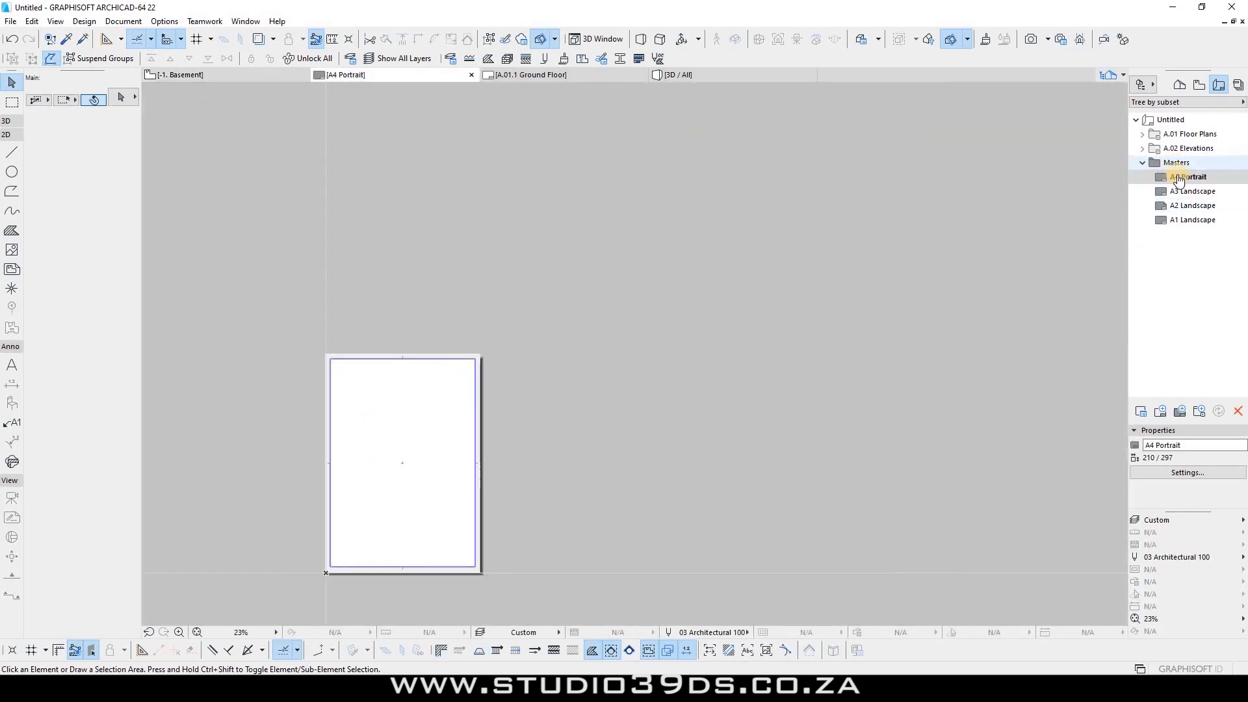
left_click(1190, 191)
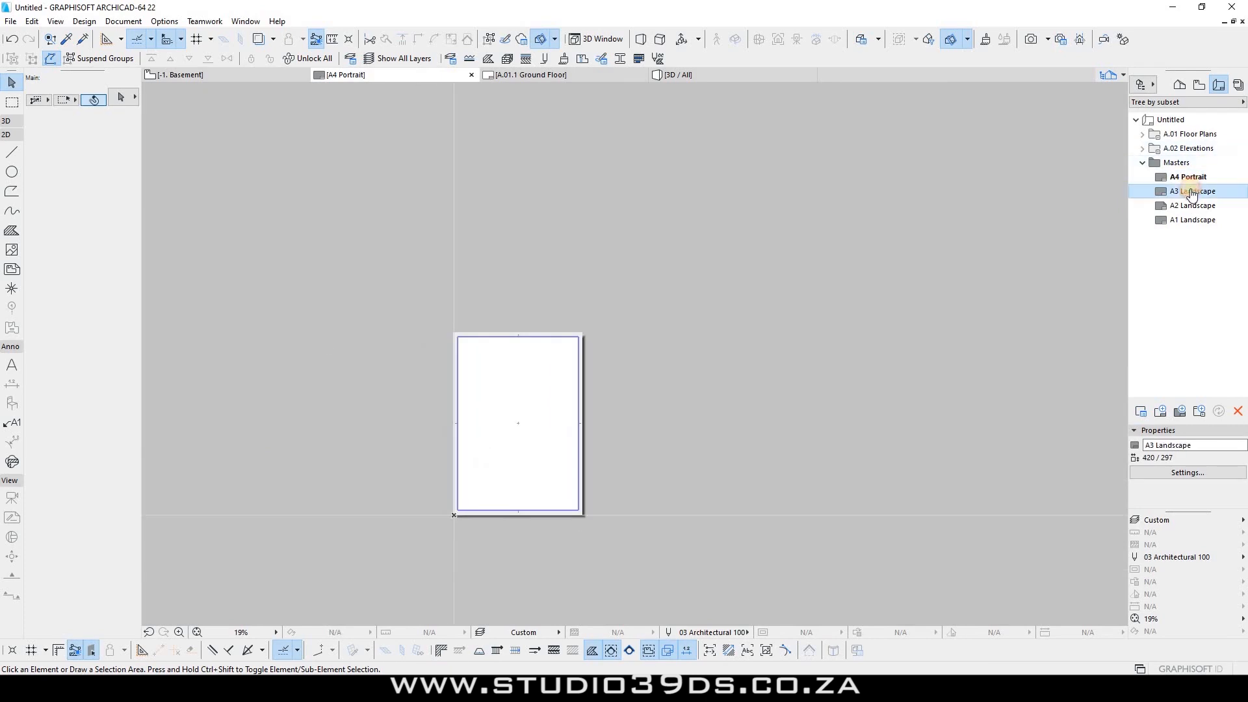
double_click(1190, 206)
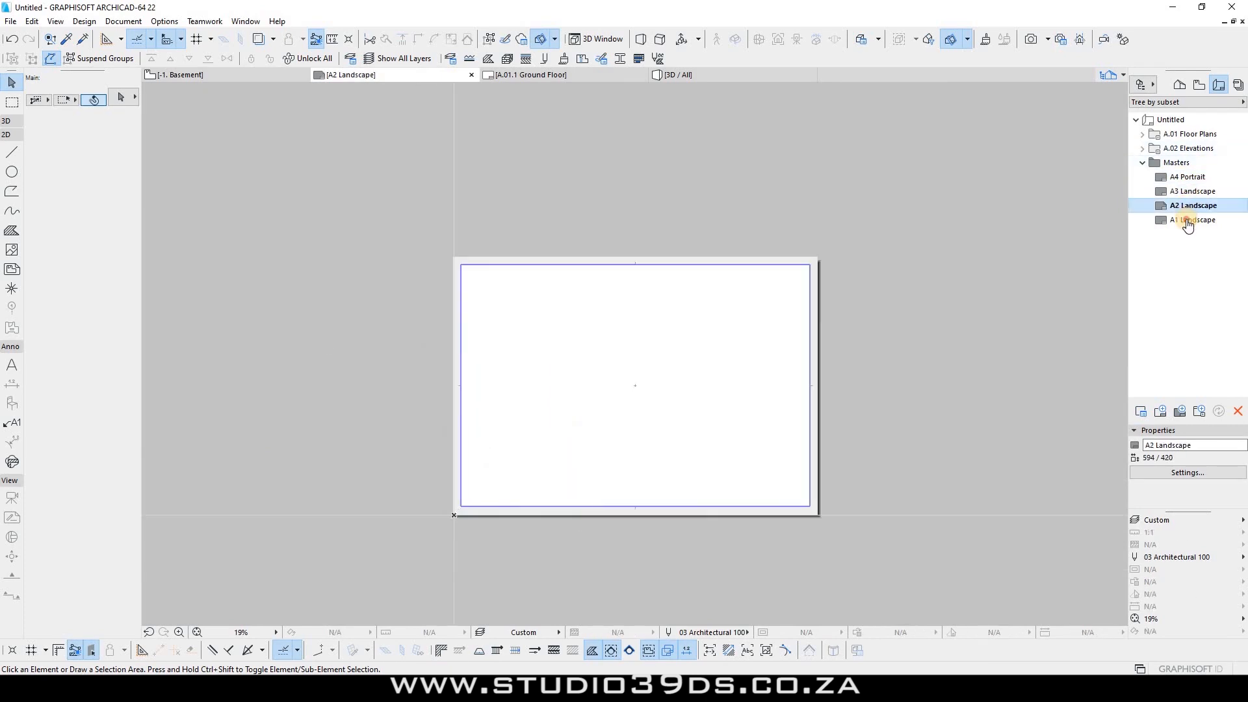
double_click(1187, 222)
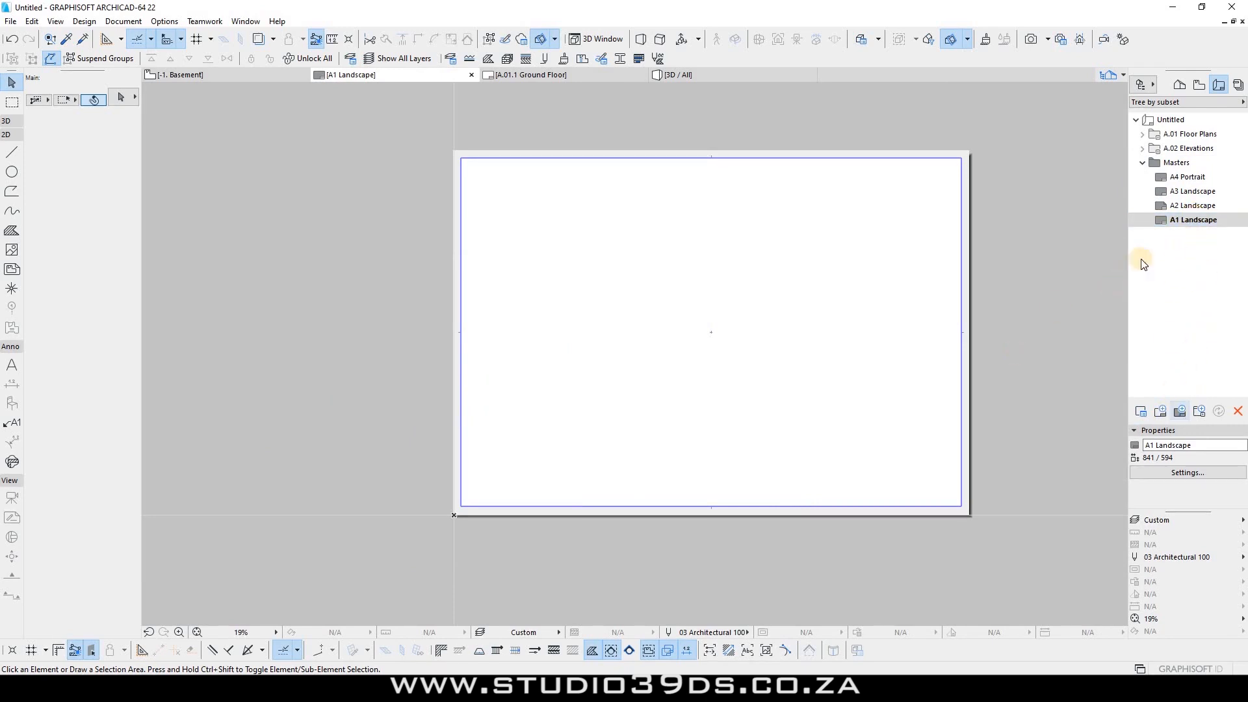
right_click(1179, 165)
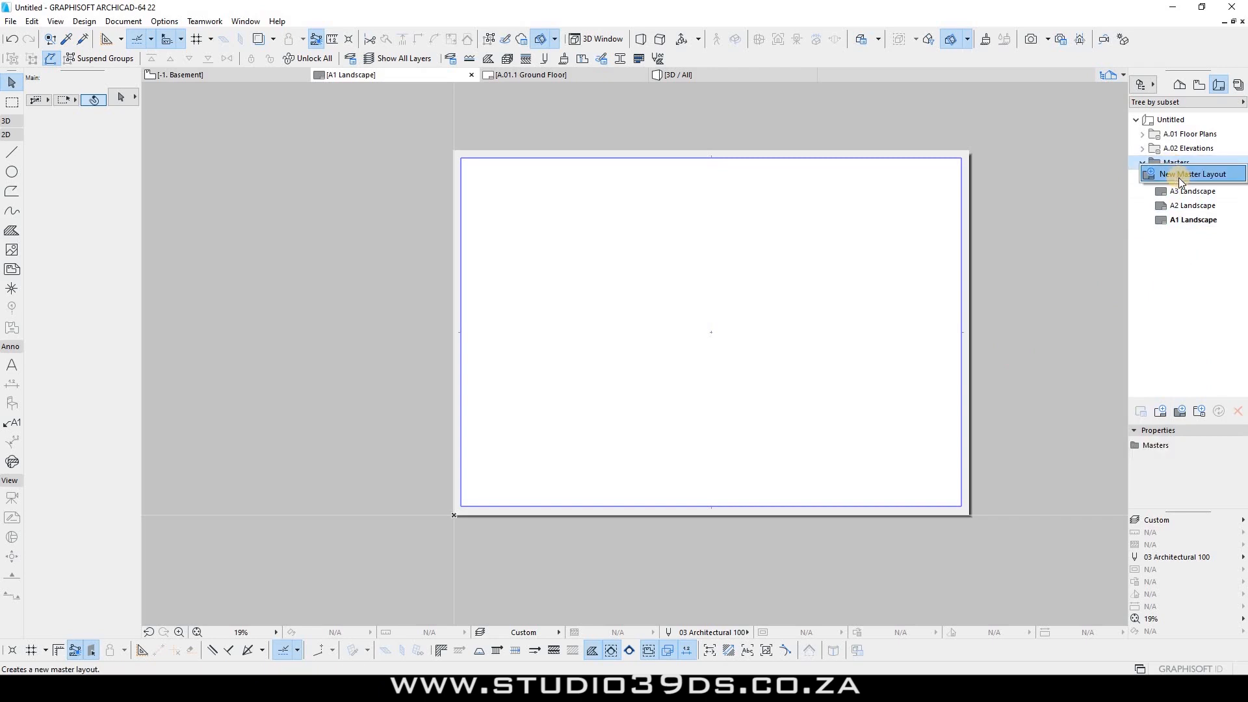
left_click(1181, 412)
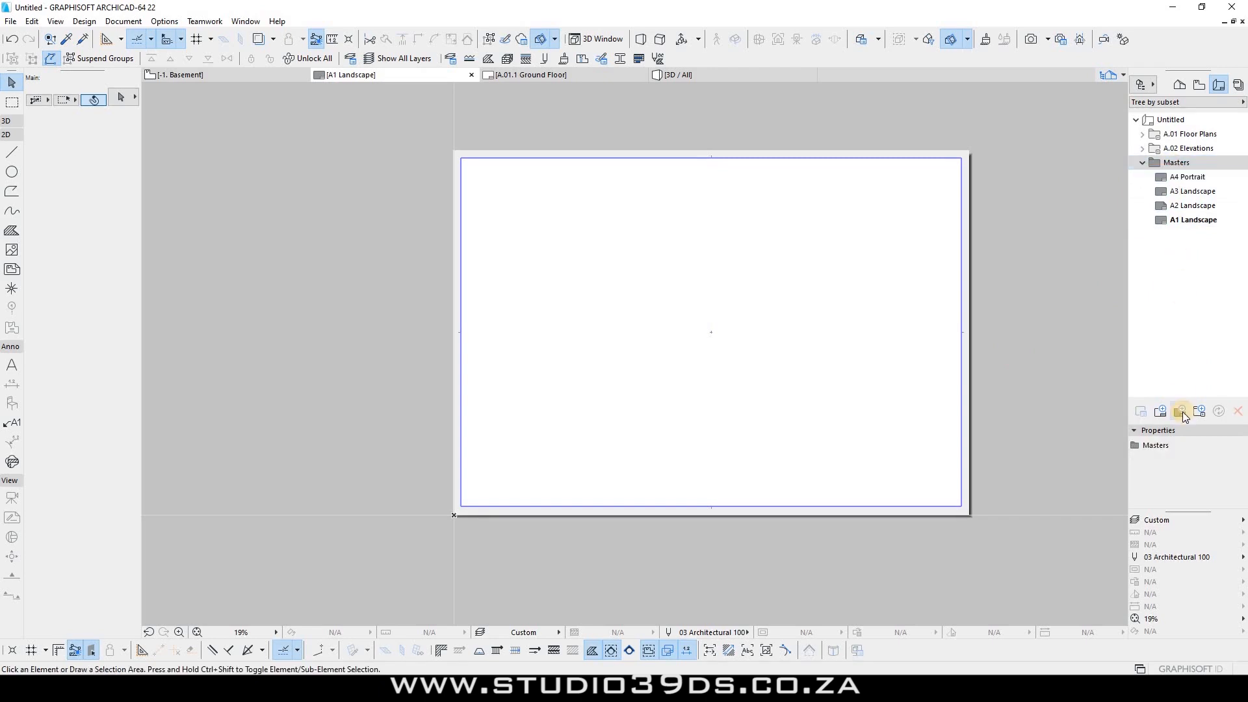
left_click(1180, 412)
left_click(774, 101)
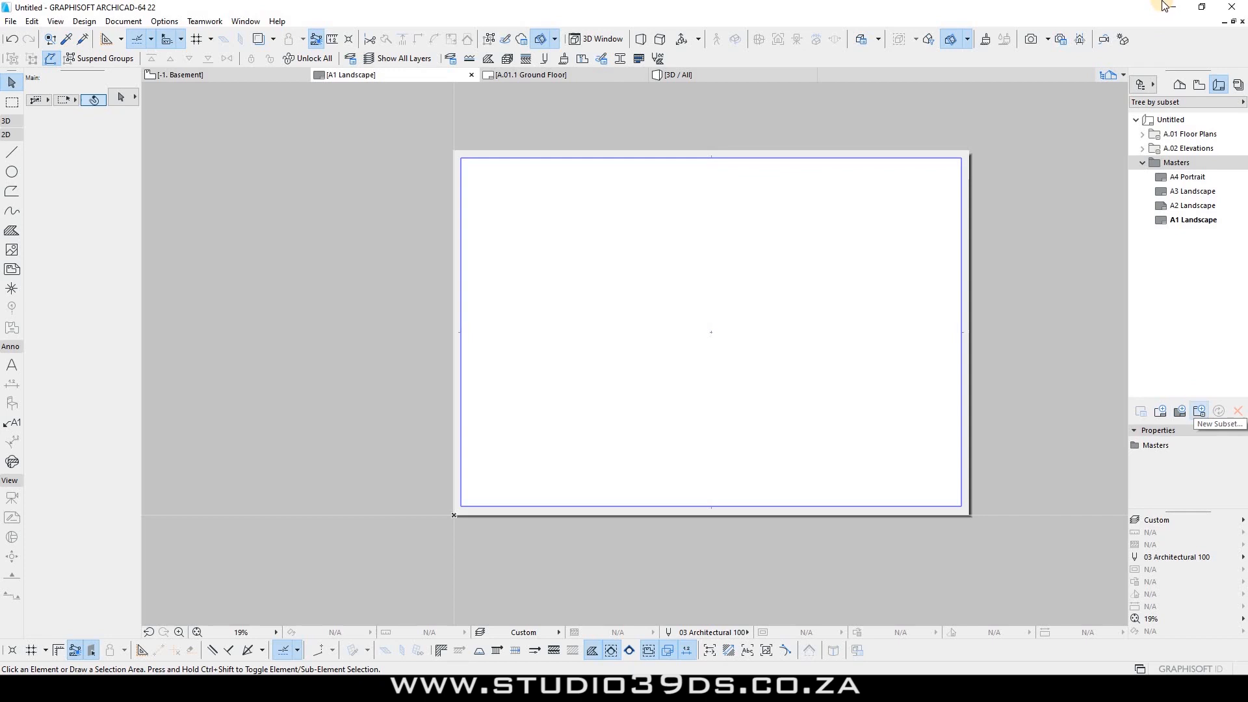
Step: Create master layout 'A0 Landscape' on A0 (ISO) - Metric paper, 1189 x 841
left_click(1169, 135)
left_click(1172, 147)
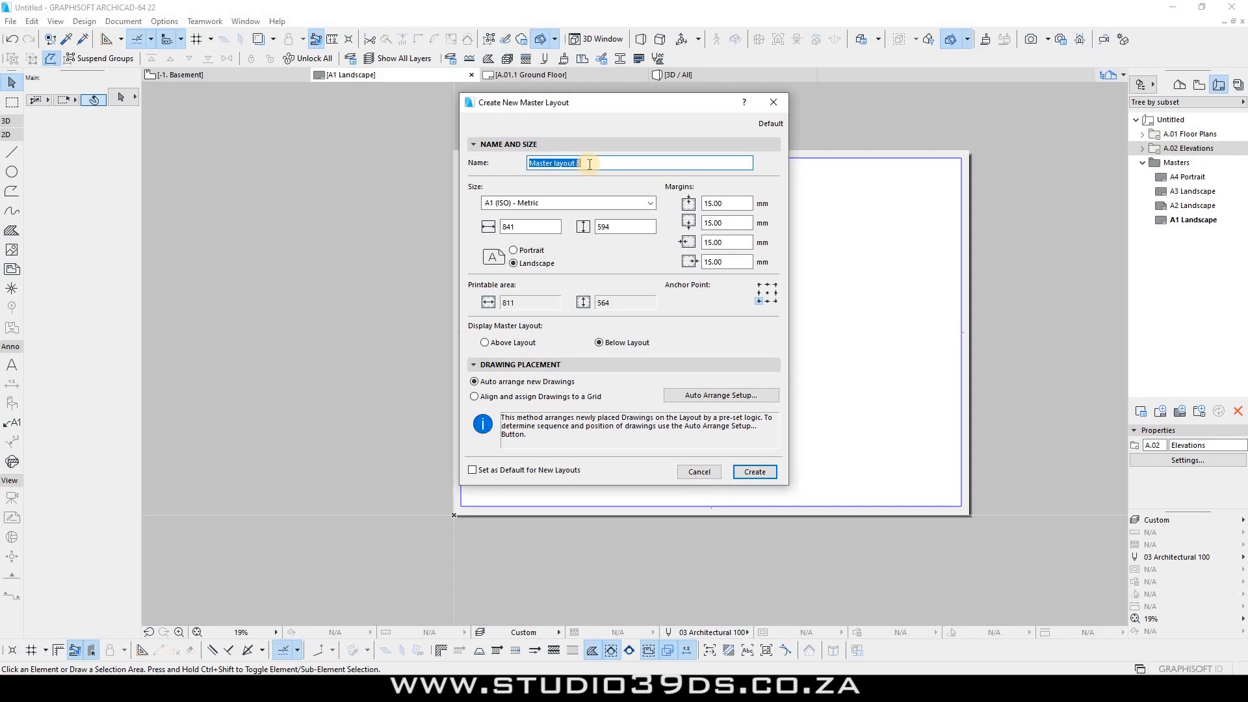
type("A0 Landscape")
key("Tab")
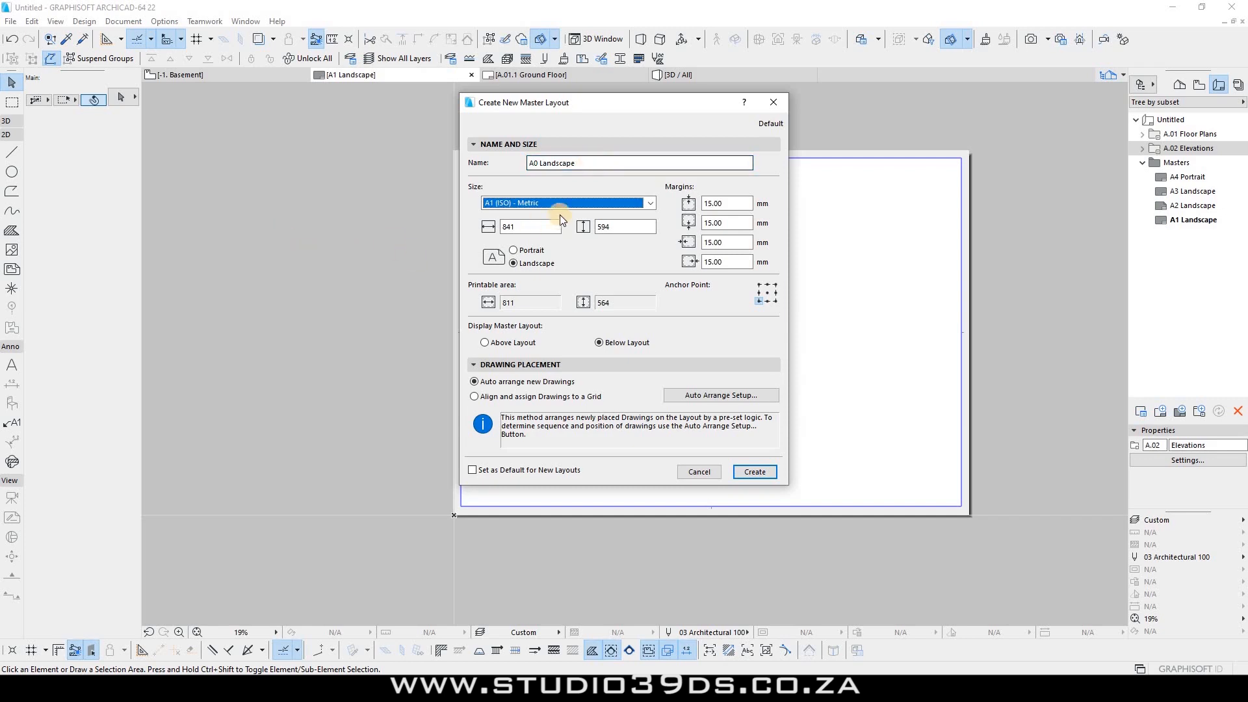
left_click(511, 201)
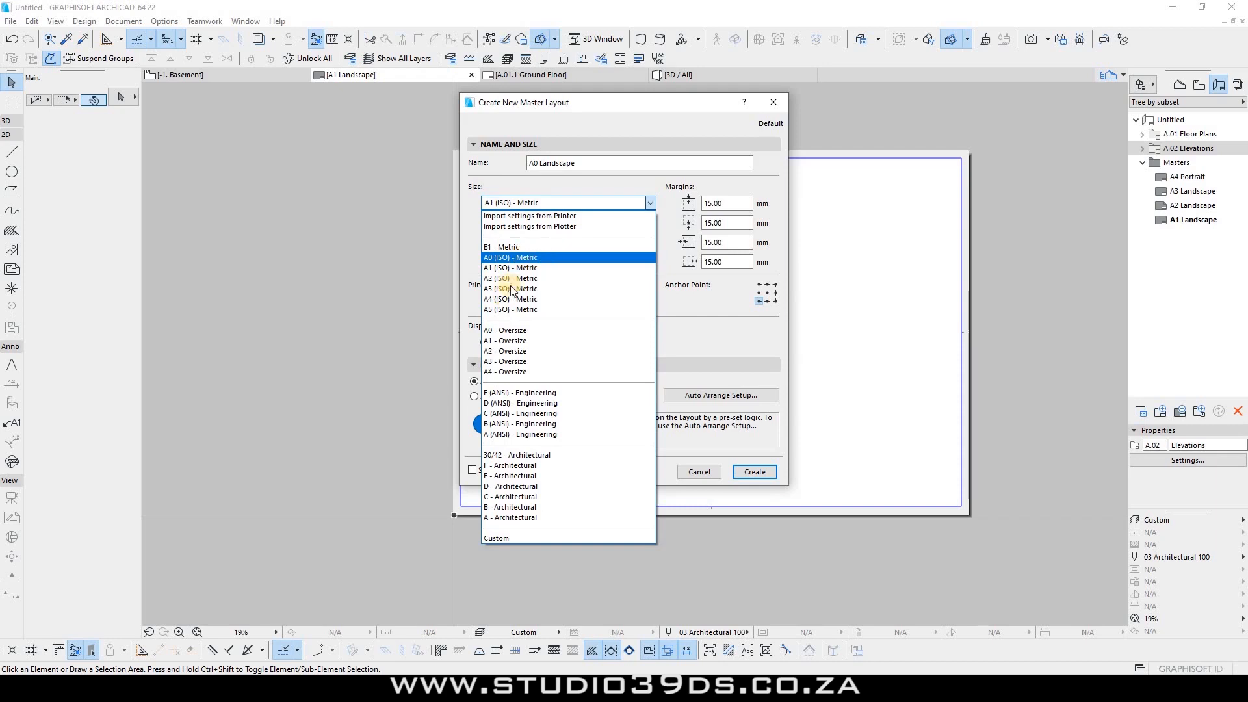
left_click(540, 257)
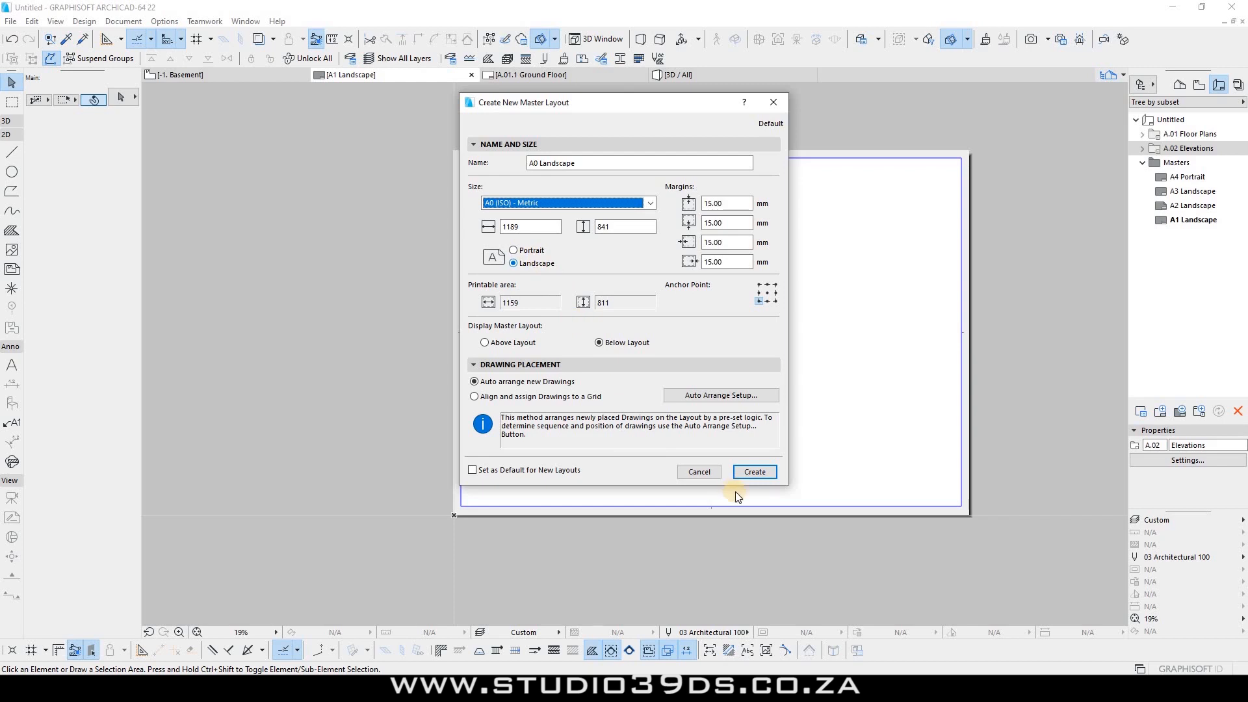
left_click(768, 477)
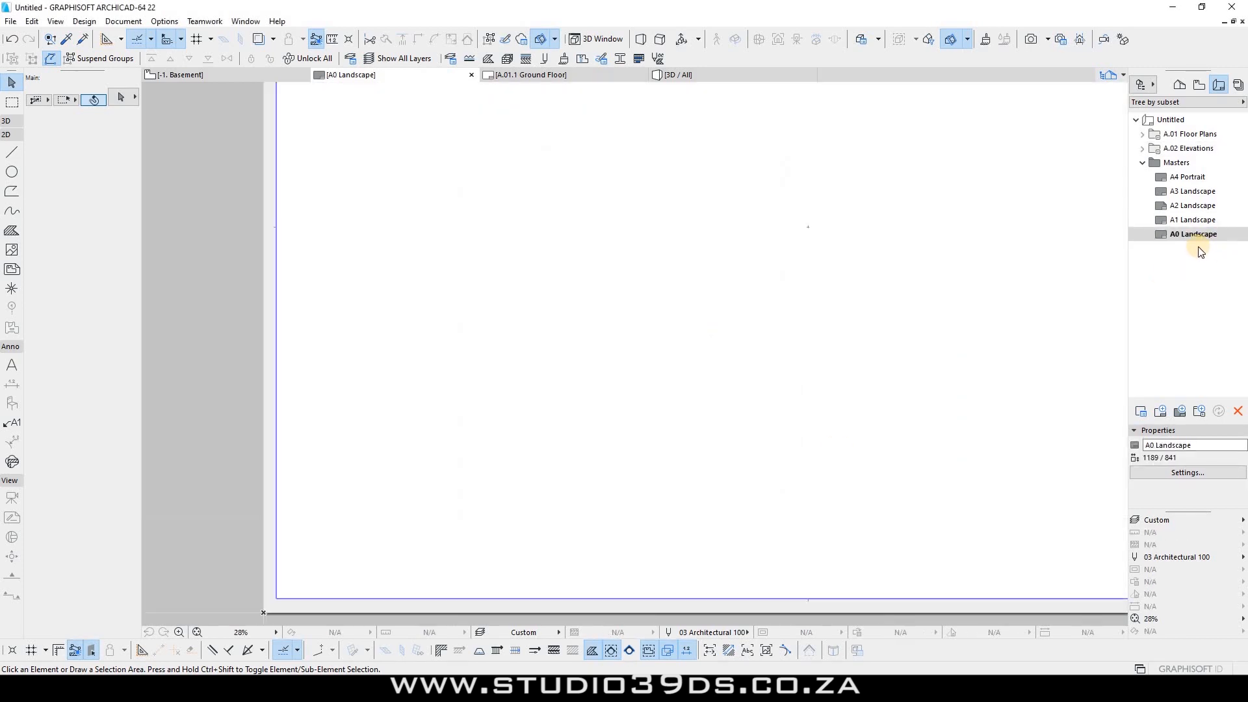
Step: From A4 Portrait, create master 'A4 Landscape' on A4 (ISO) - Metric paper, 297 x 210
left_click(1191, 234)
scroll(540, 310, "down", 5)
scroll(468, 240, "up", 2)
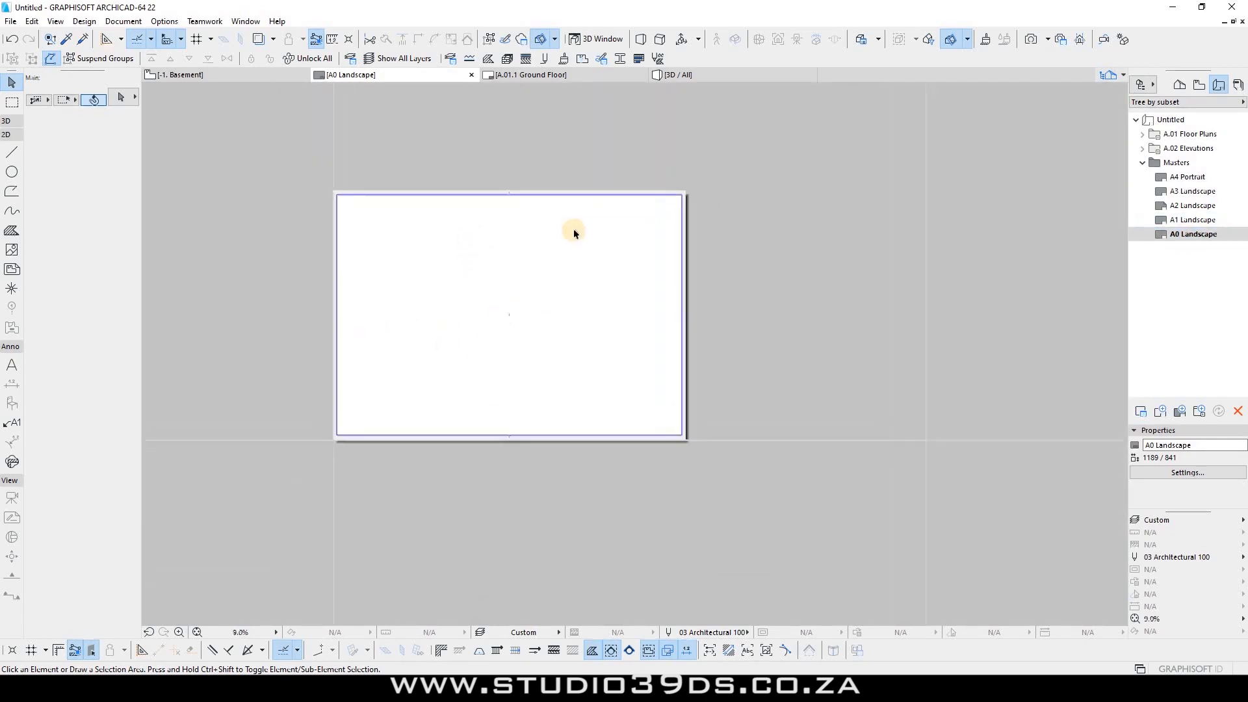
right_click(1182, 176)
left_click(1044, 212)
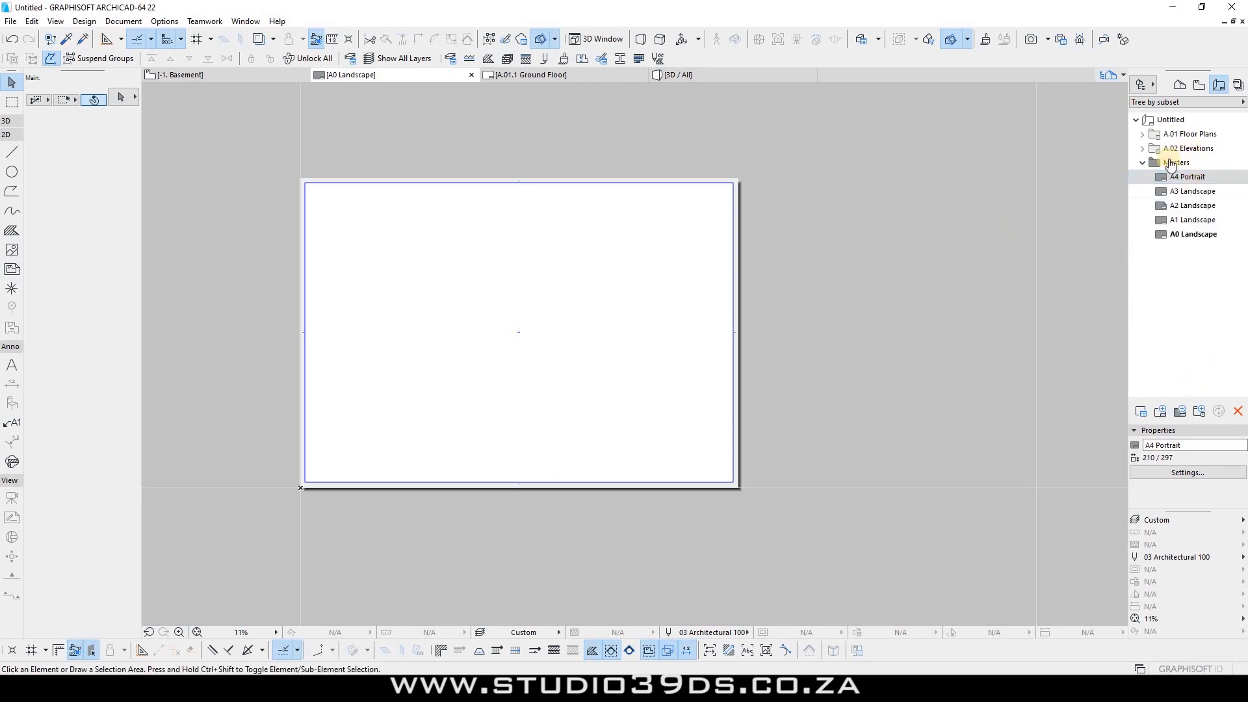
left_click(1184, 178)
right_click(1182, 177)
left_click(1176, 219)
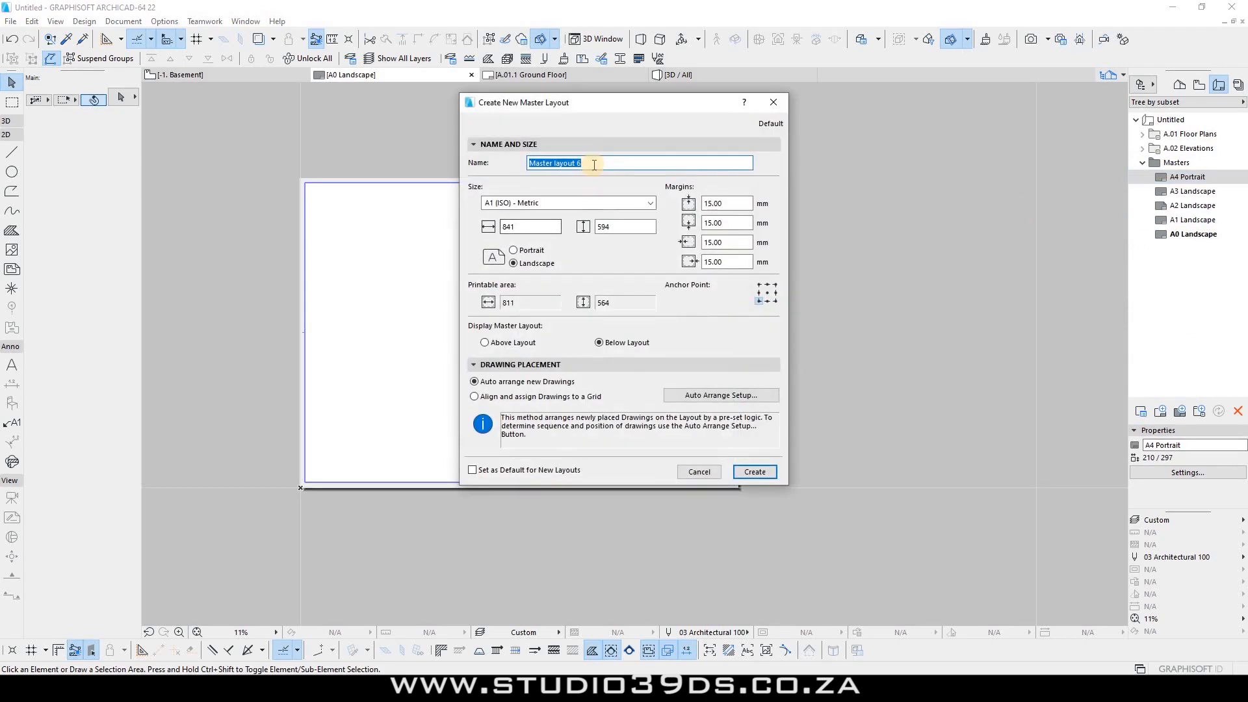
type("A4 Landscape")
left_click(492, 202)
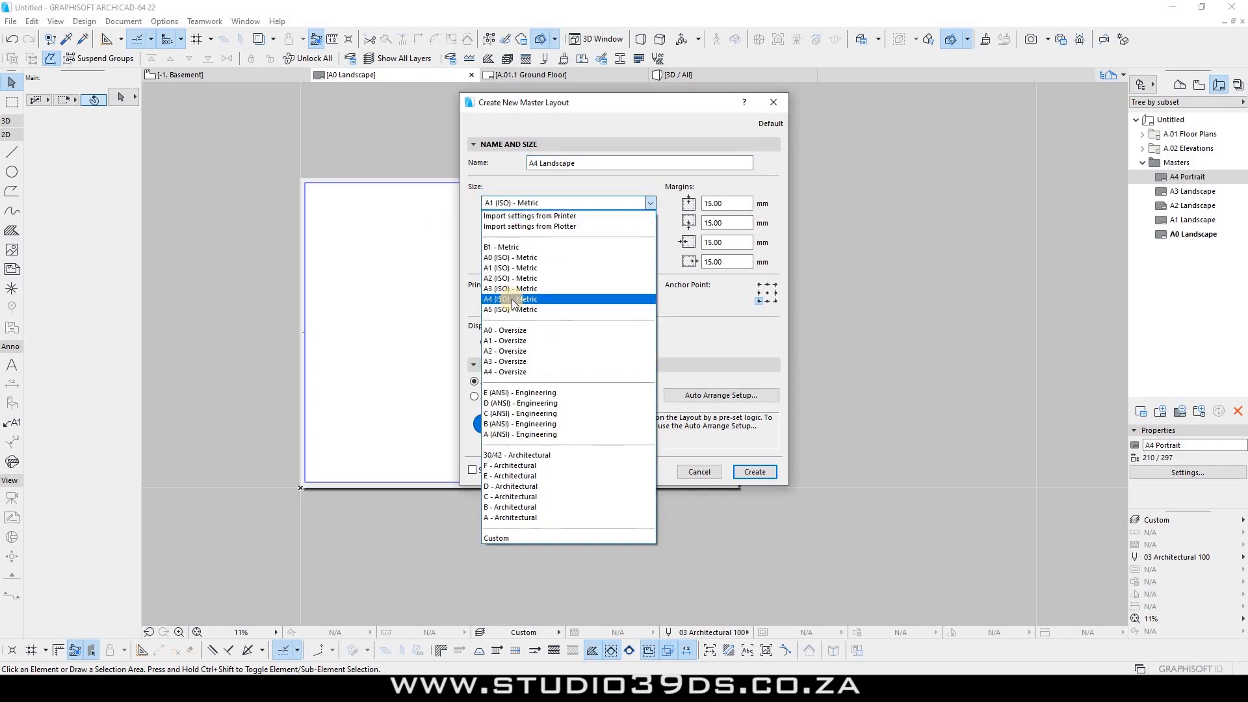
left_click(512, 300)
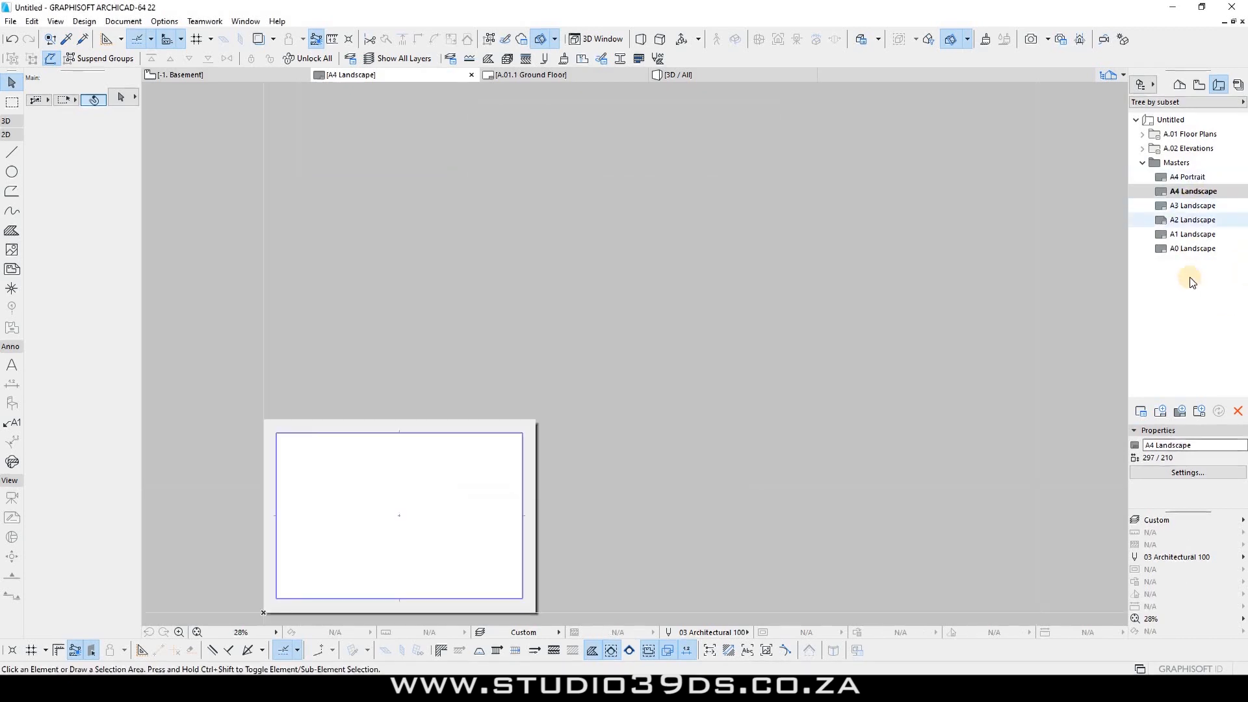
left_click(1176, 192)
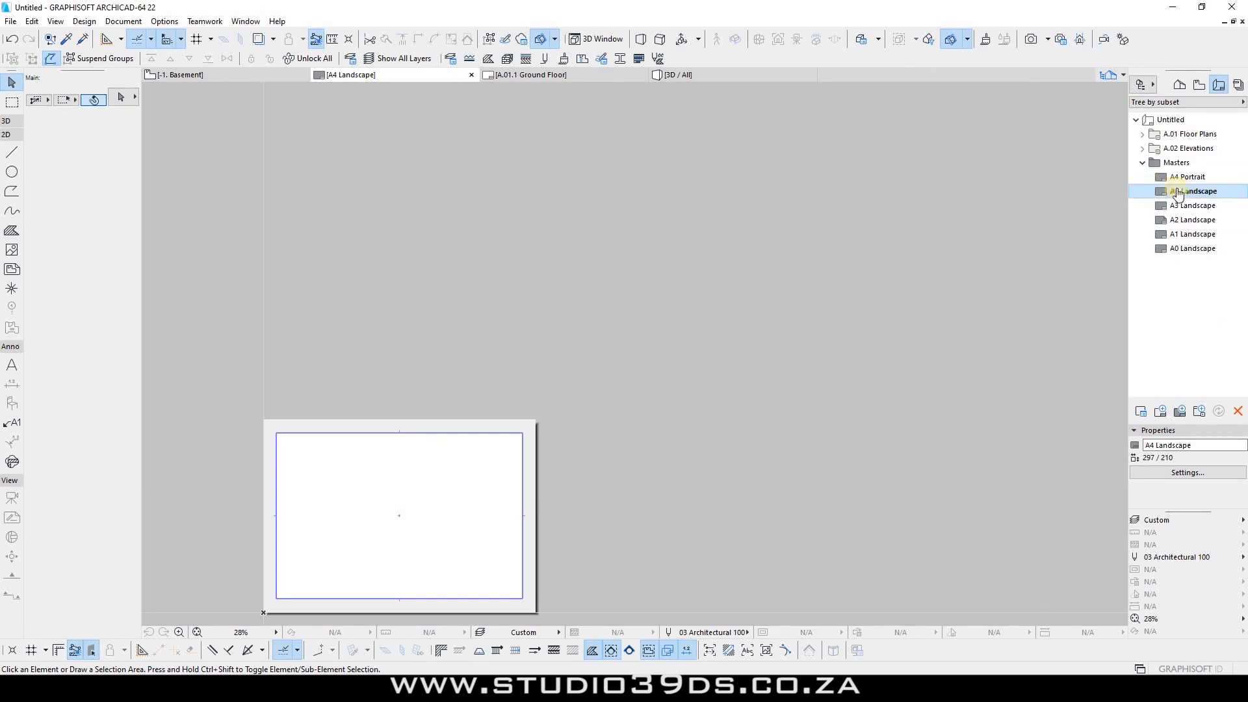
left_click(1183, 177)
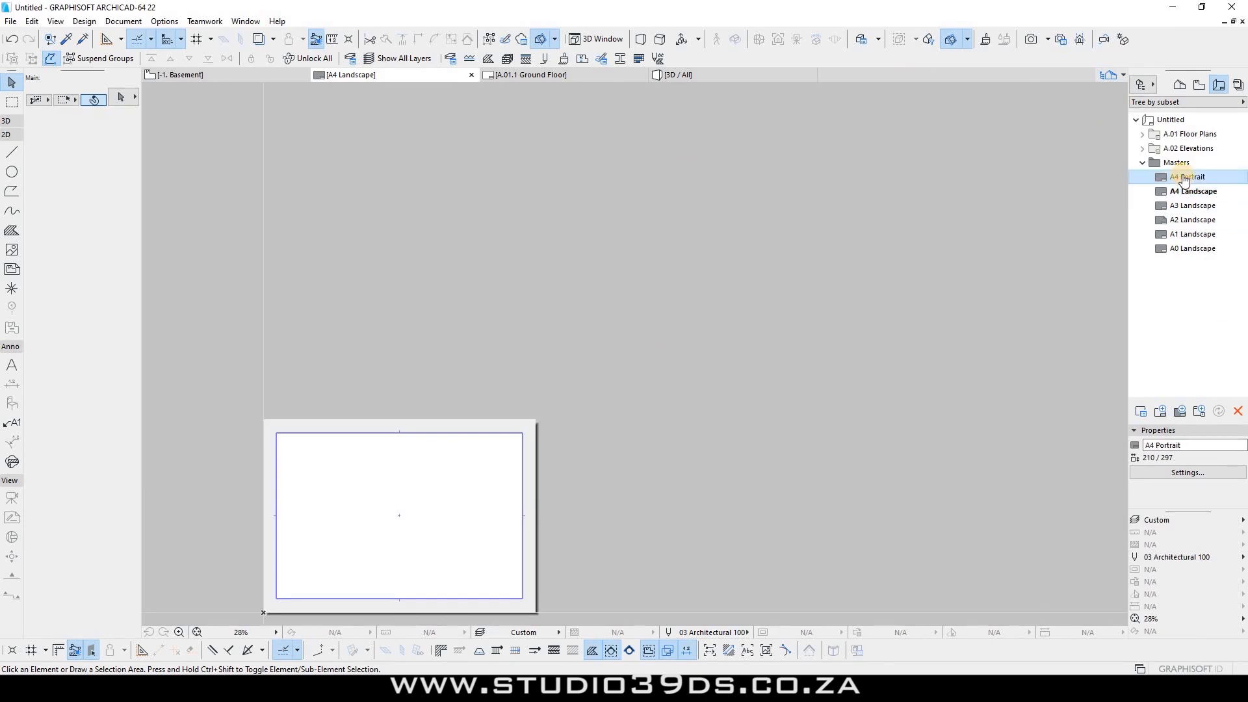
right_click(1182, 178)
left_click(1166, 309)
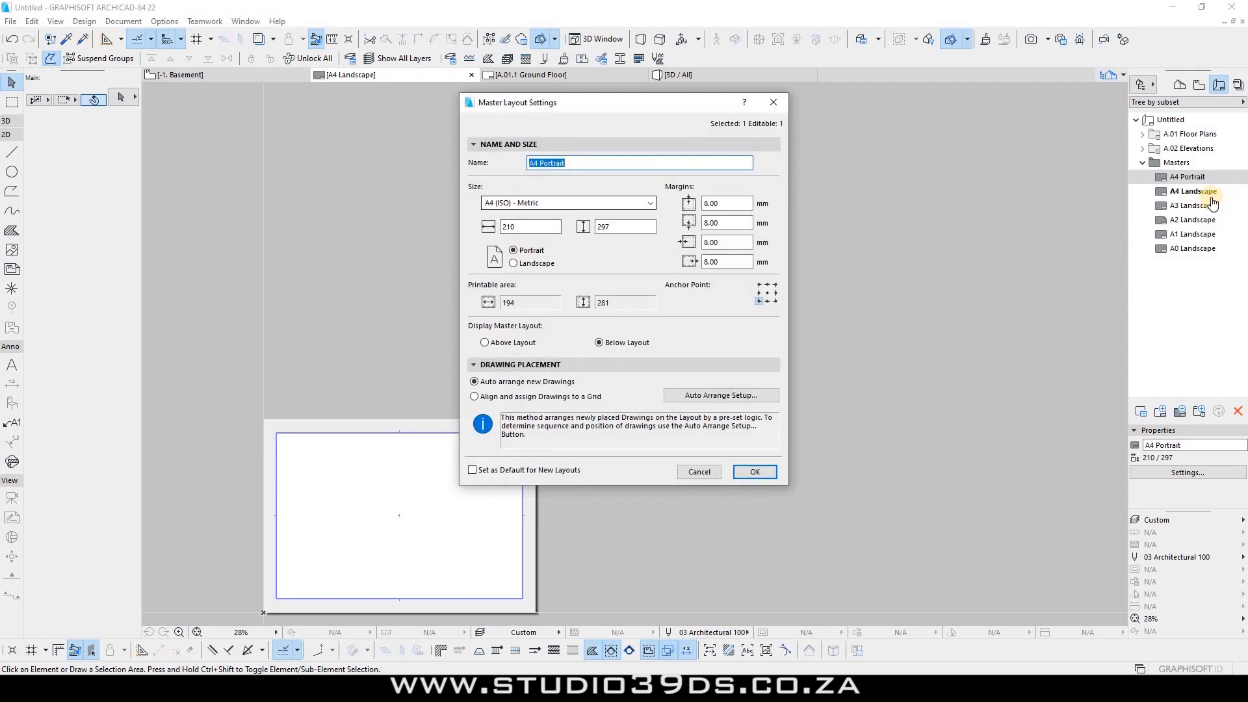
key("Return")
double_click(1200, 180)
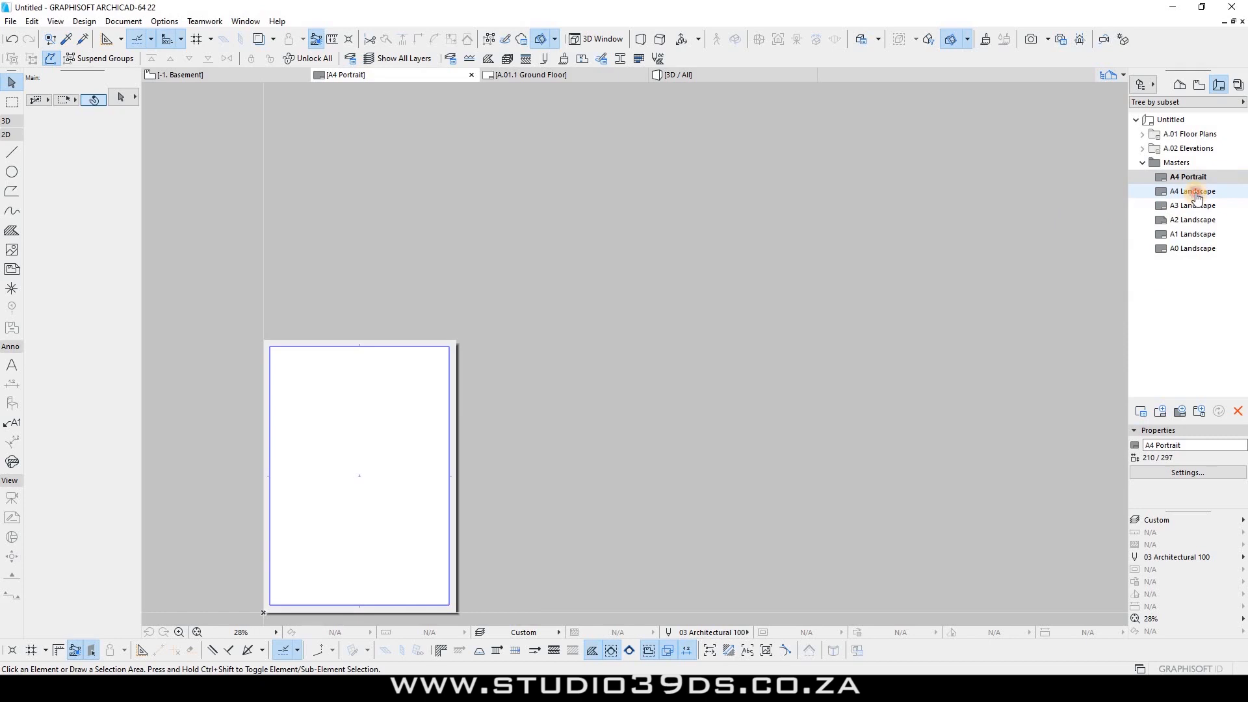
double_click(1198, 192)
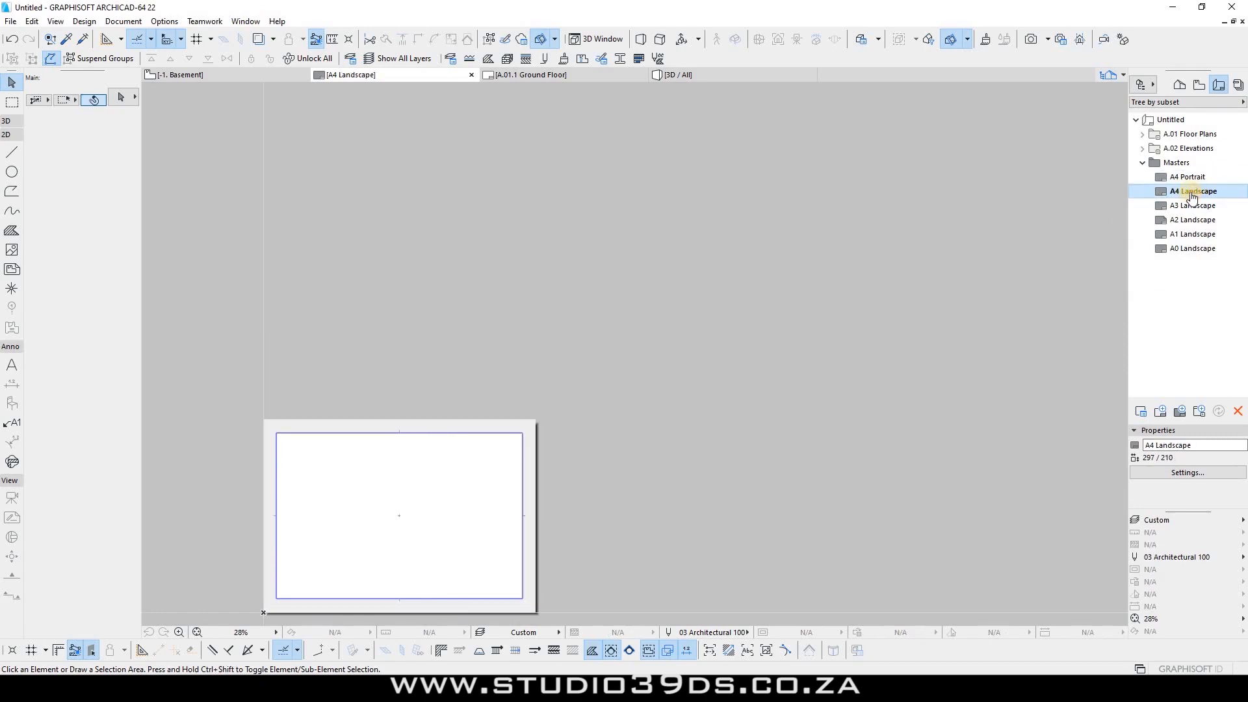
left_click_drag(1191, 195, 1110, 184)
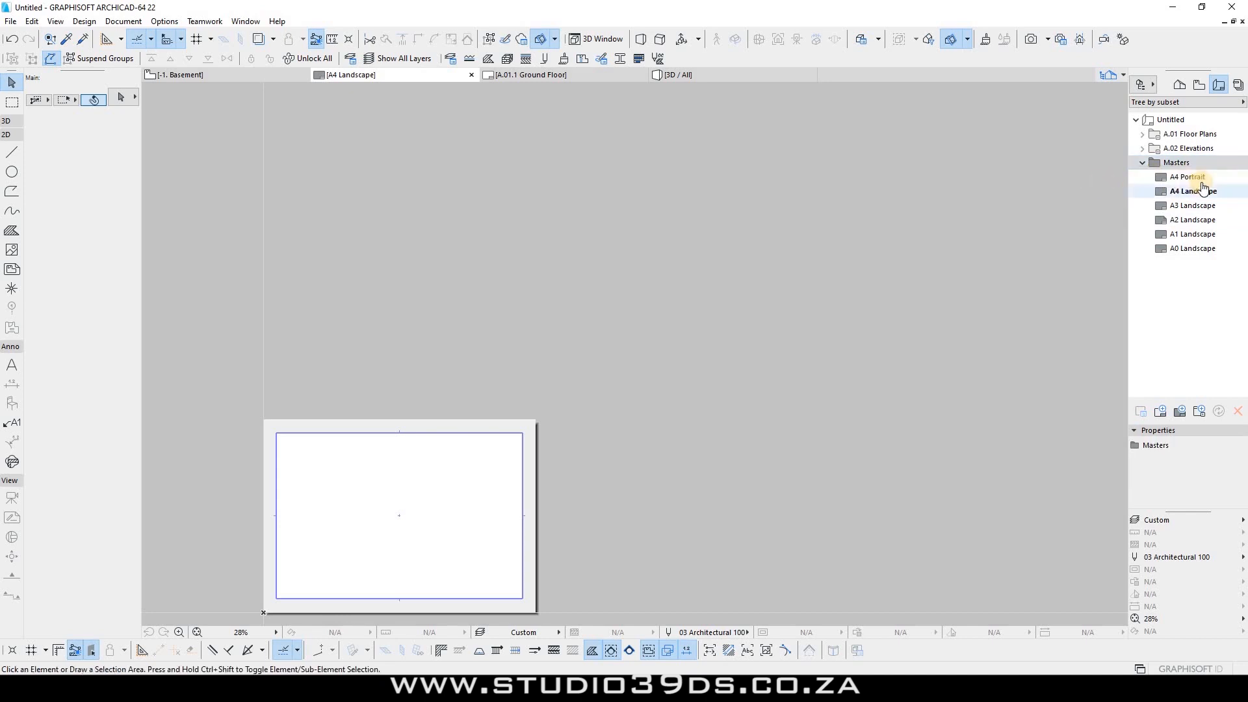
right_click(1173, 181)
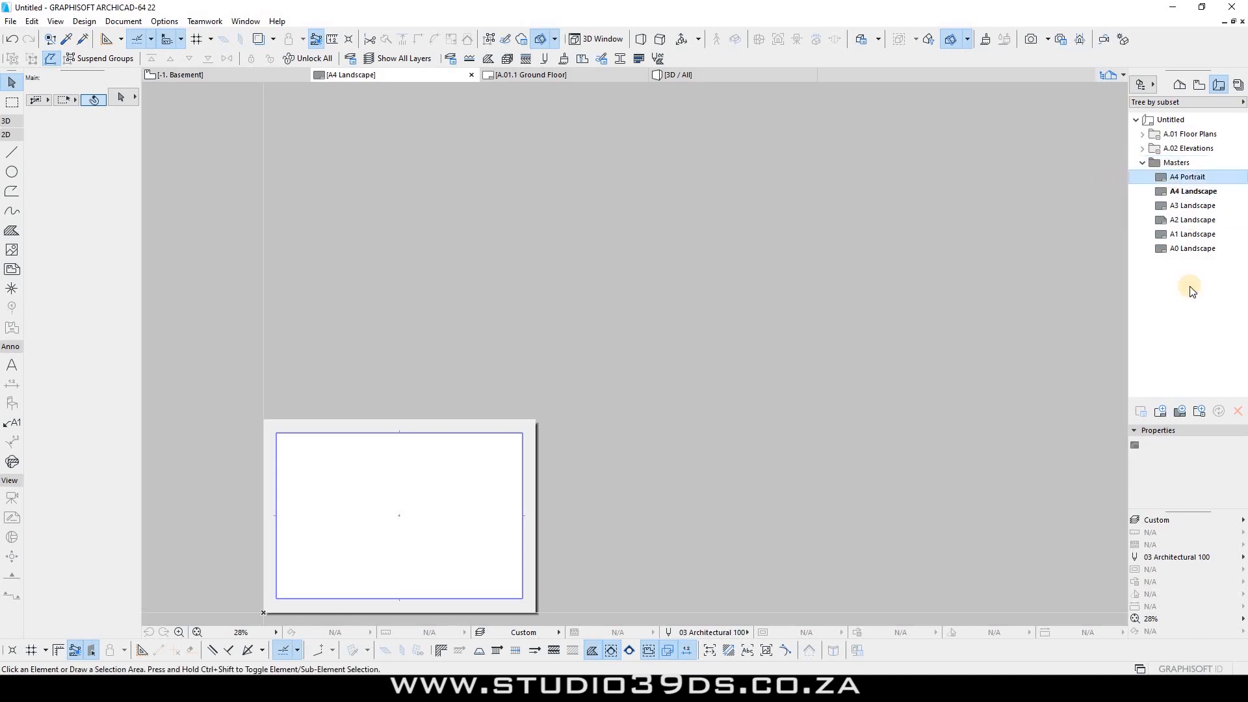
left_click(1141, 398)
left_click(1140, 412)
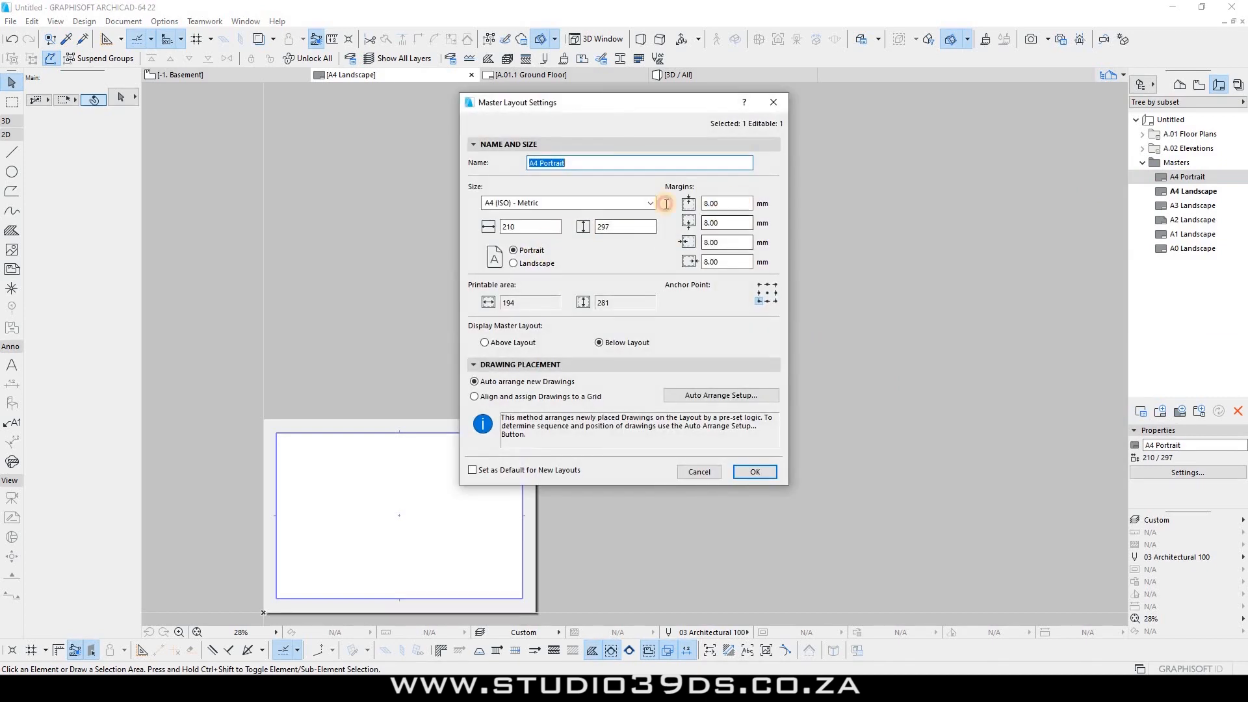
double_click(711, 203)
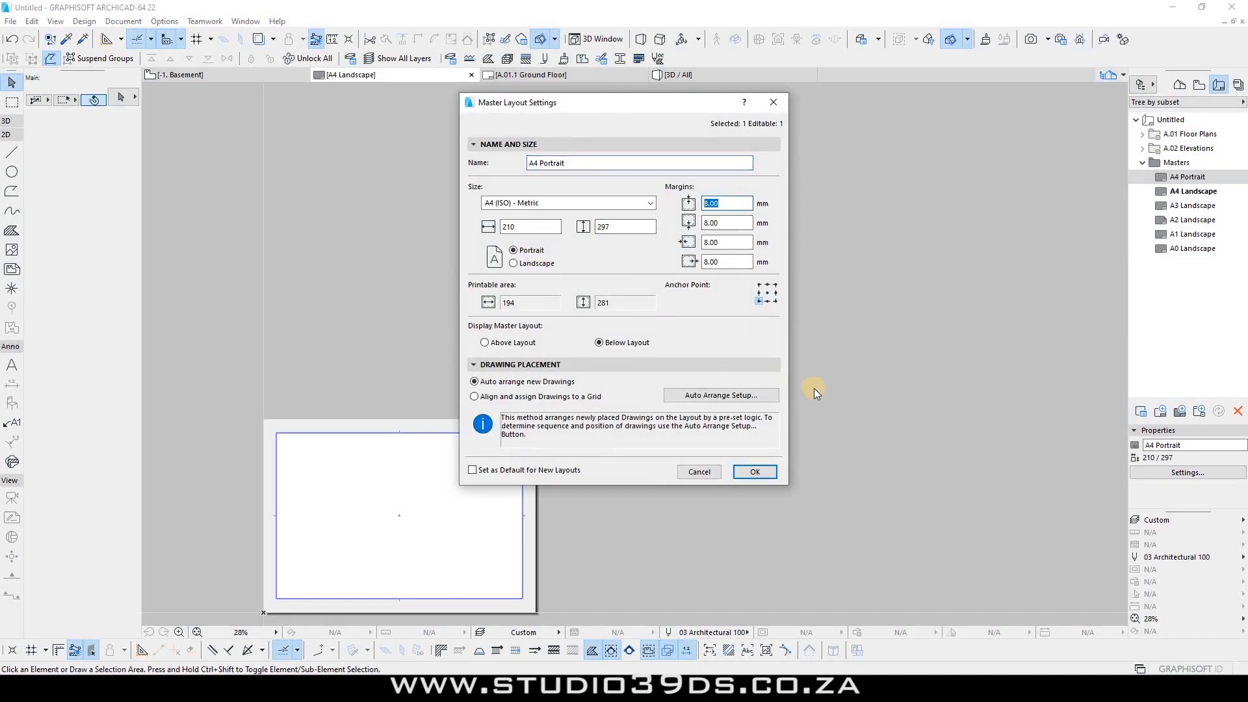
left_click(694, 472)
right_click(1170, 191)
Step: Set the A4 Landscape master's top, bottom, left and right margins to 8 mm
left_click(1170, 320)
double_click(733, 205)
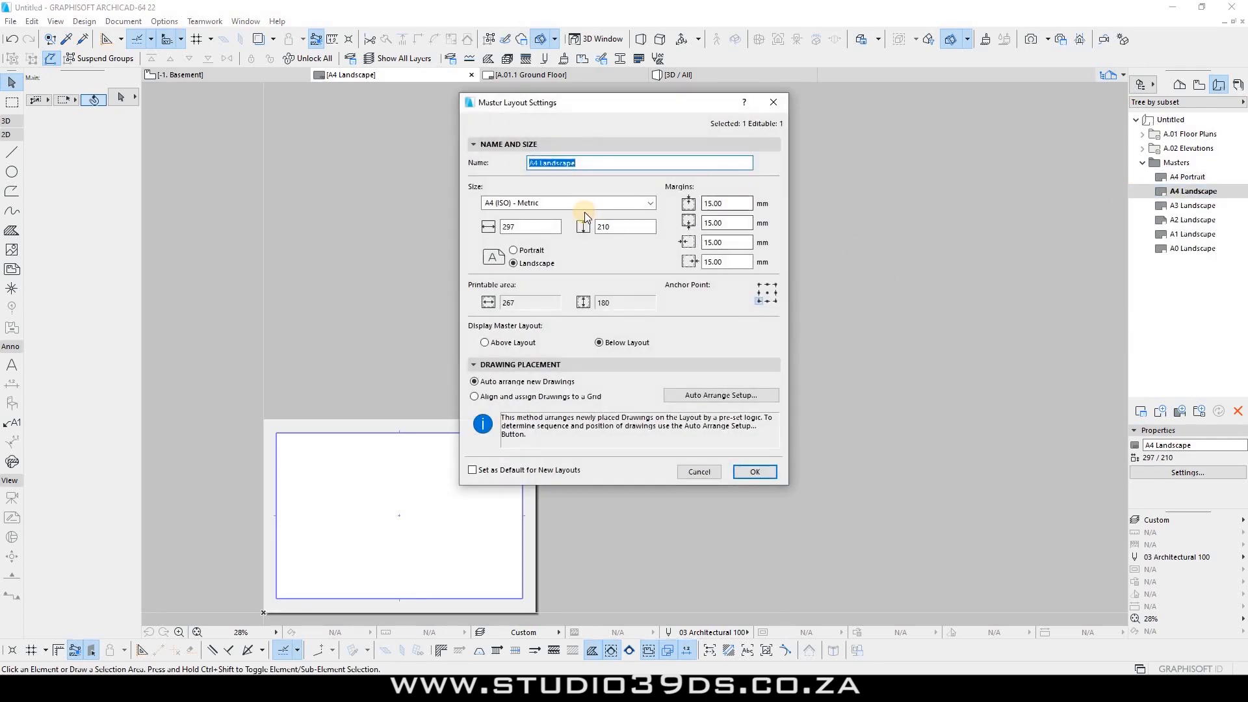
type("8")
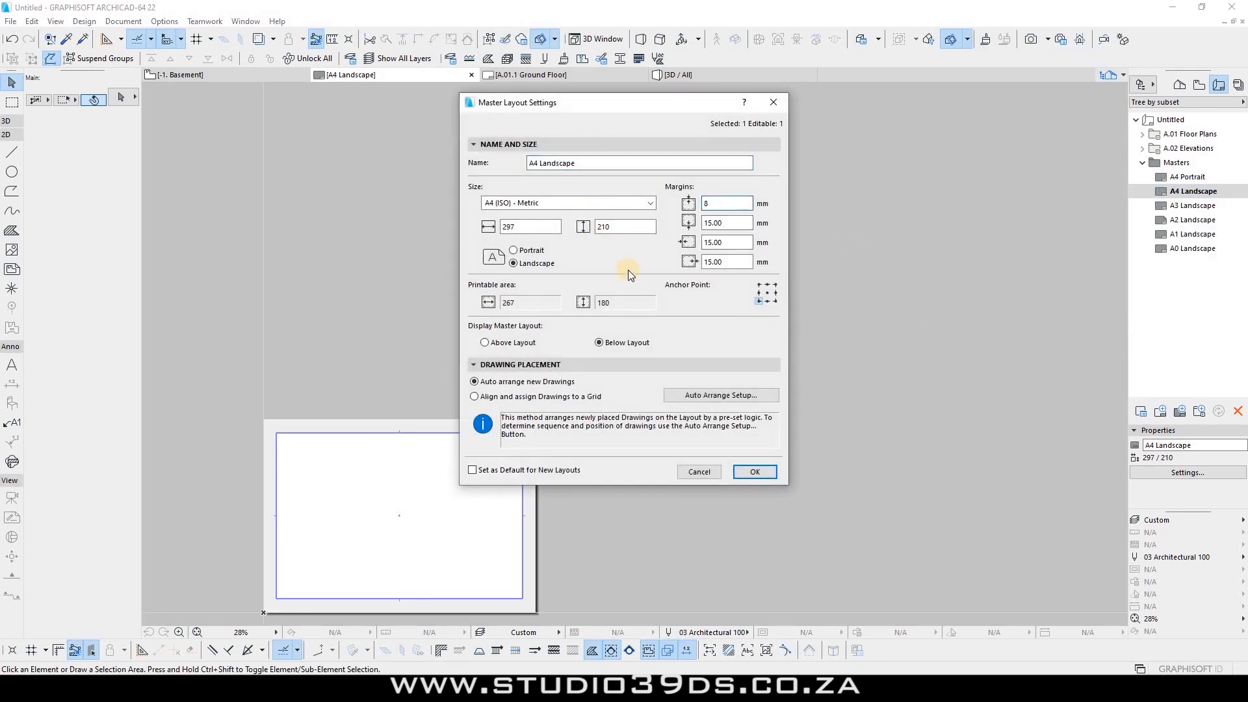
left_click(727, 223)
key("ctrl+a")
type("8")
left_click(725, 242)
key("ctrl+a")
type("8")
left_click(728, 260)
key("ctrl+a")
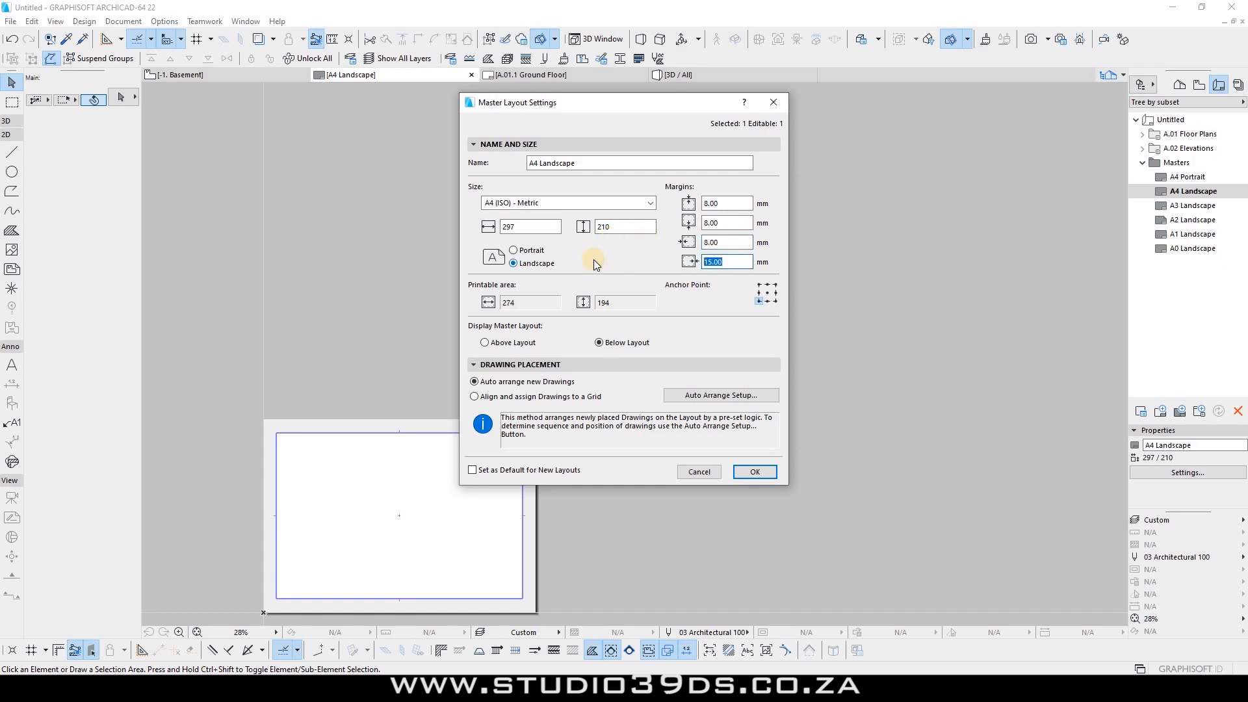
type("8")
left_click(755, 472)
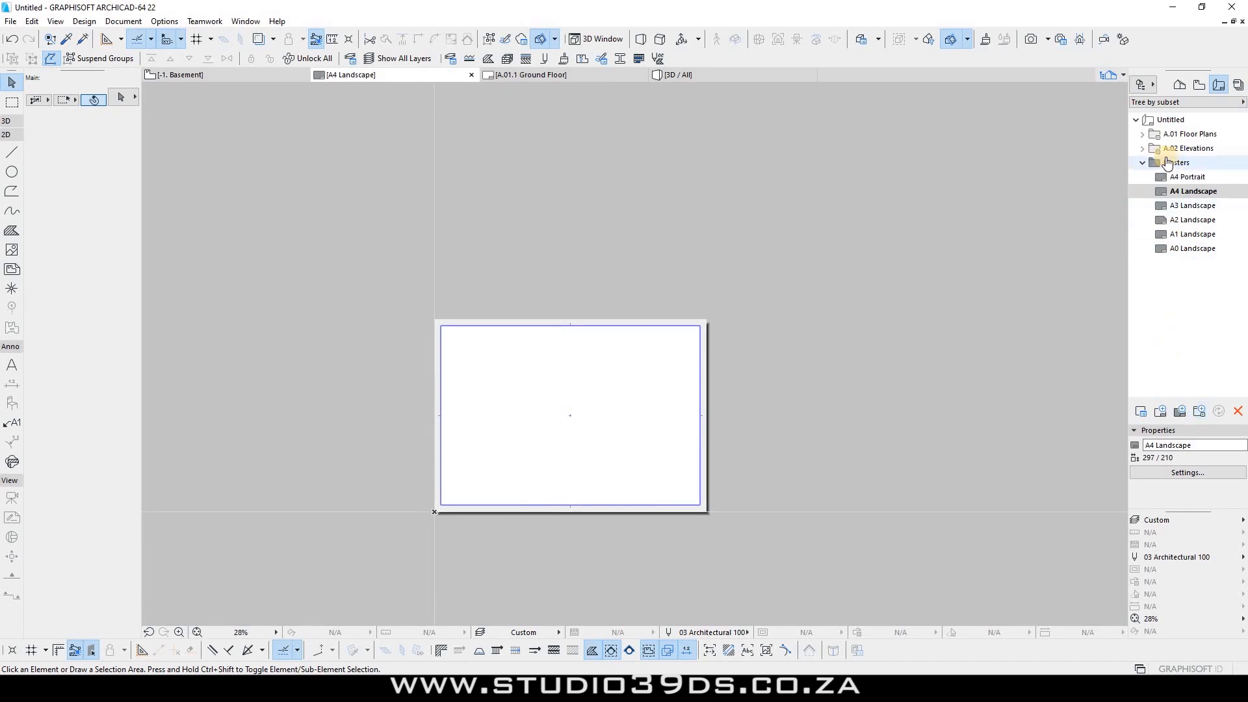
Step: Create layout A.03 with automatic ID, based on the A0 Landscape master
right_click(1169, 119)
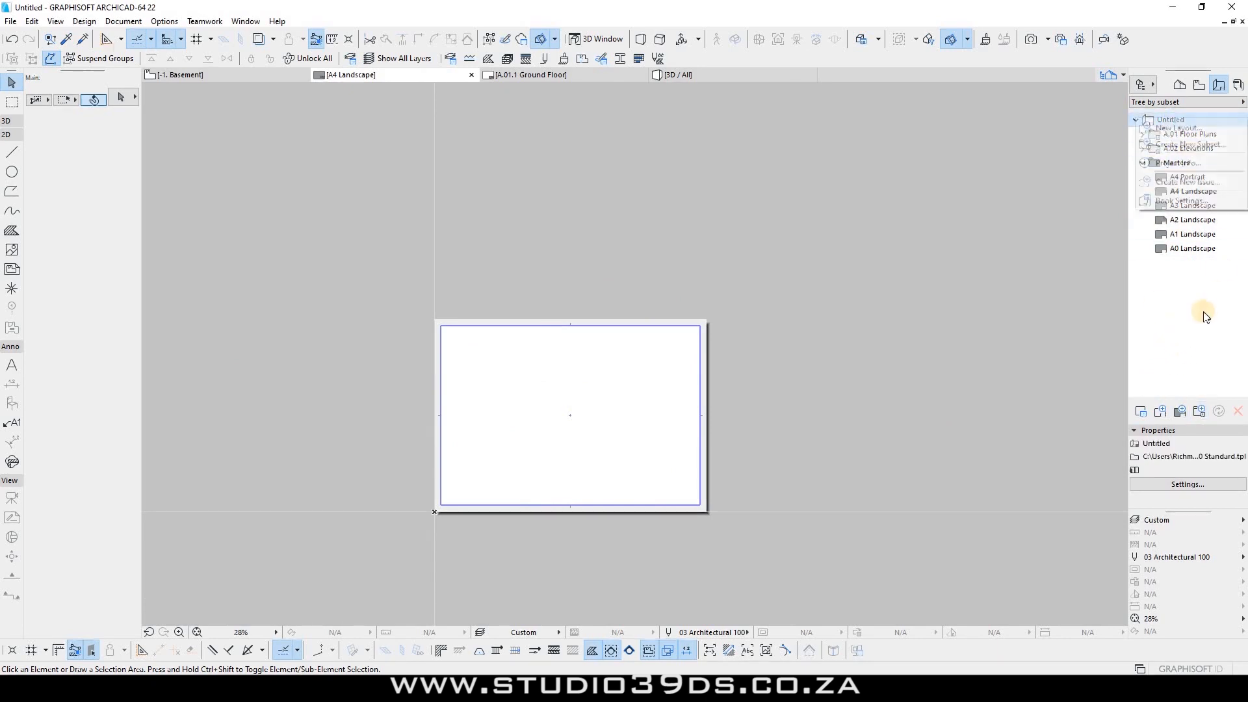
left_click(1123, 211)
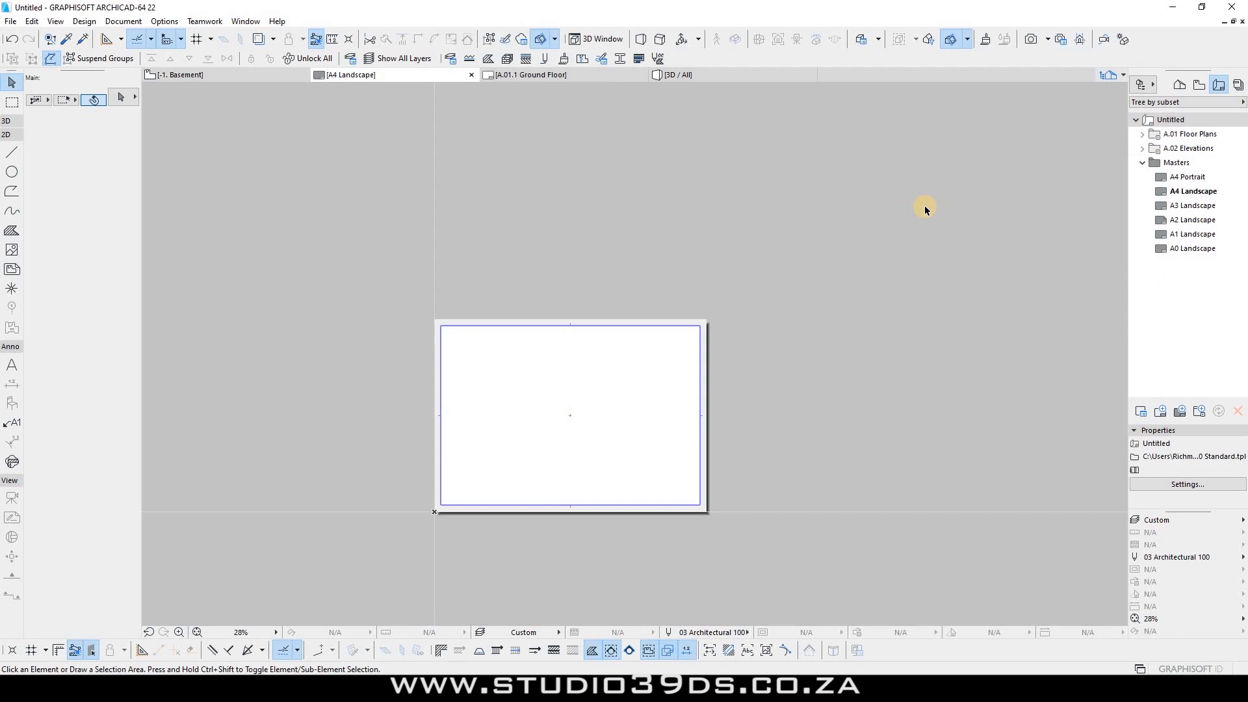
left_click(1160, 412)
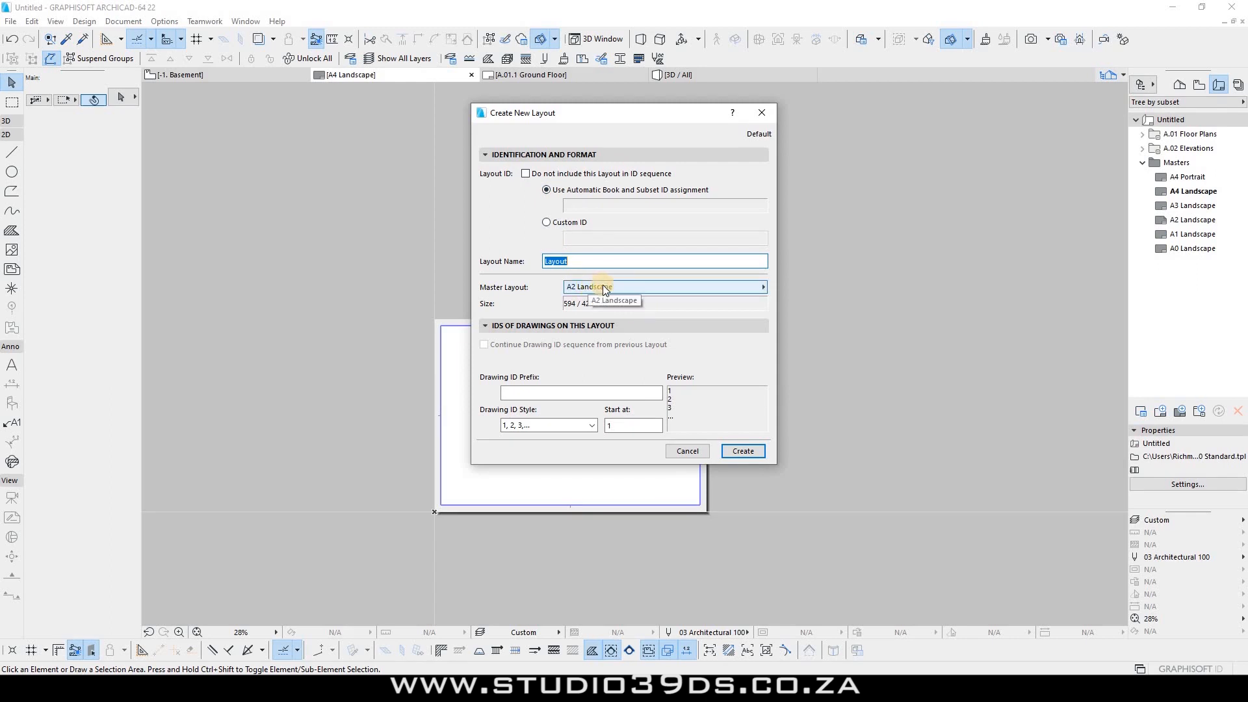
left_click(547, 219)
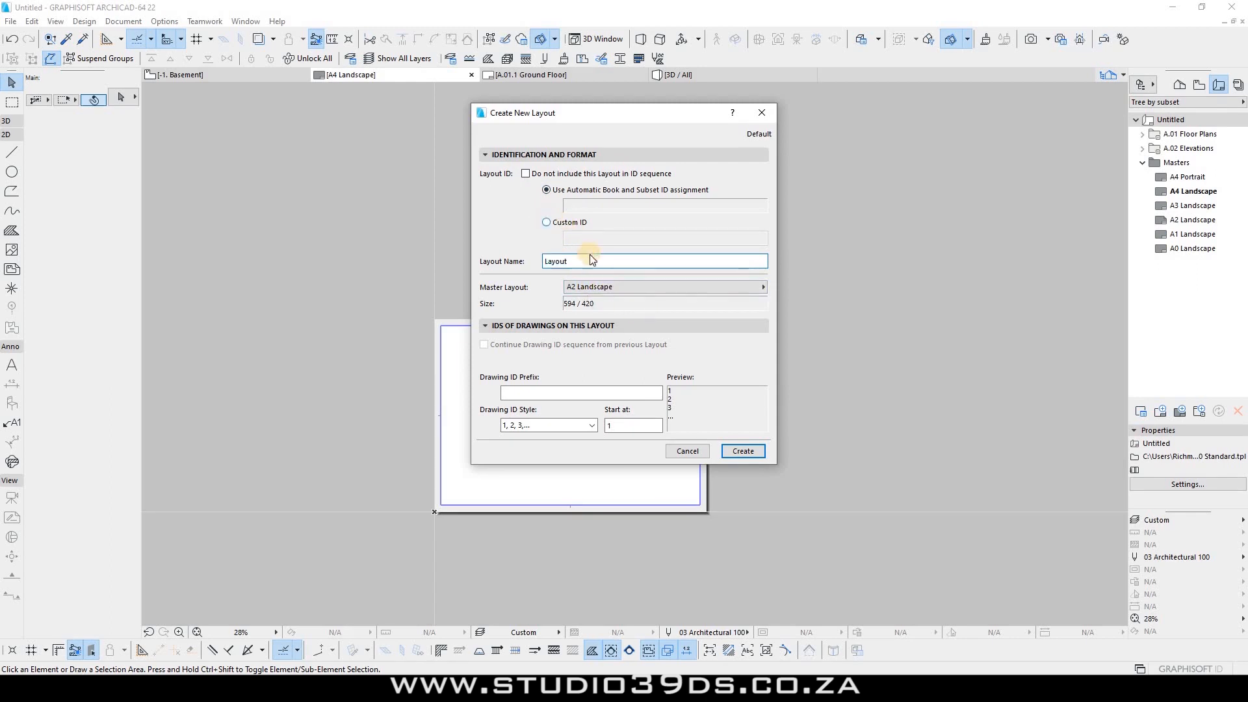
left_click(547, 190)
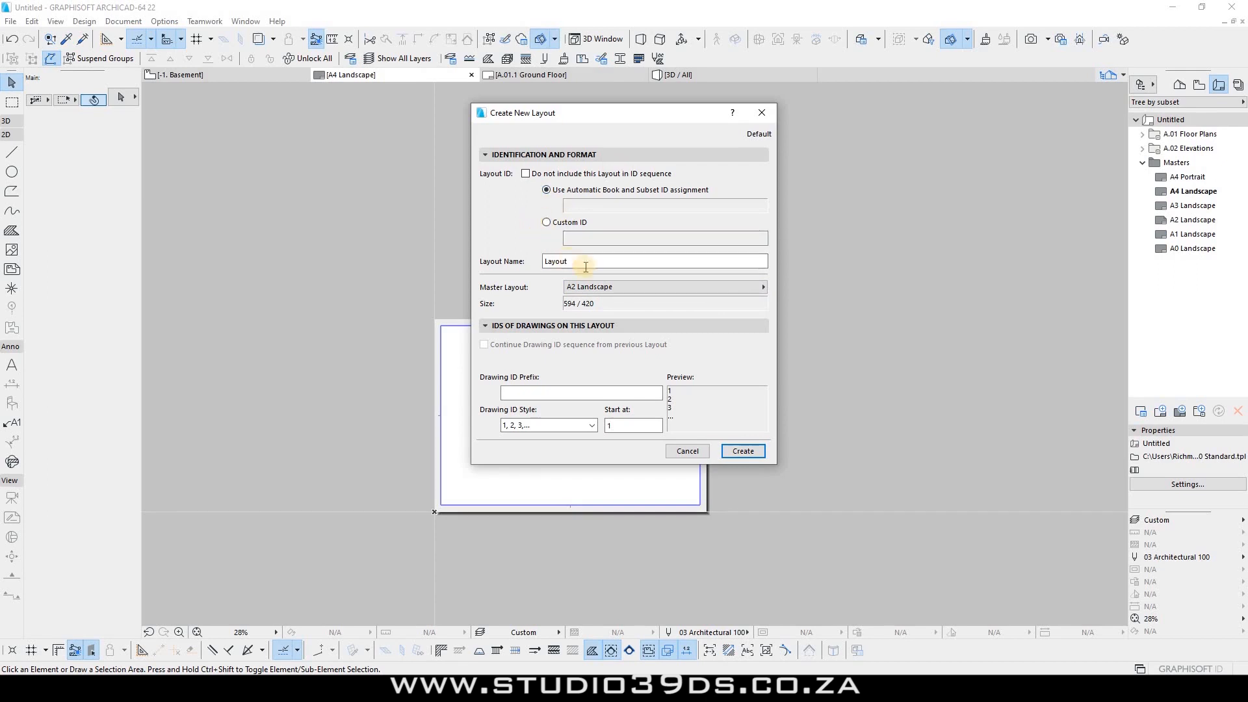
left_click(618, 286)
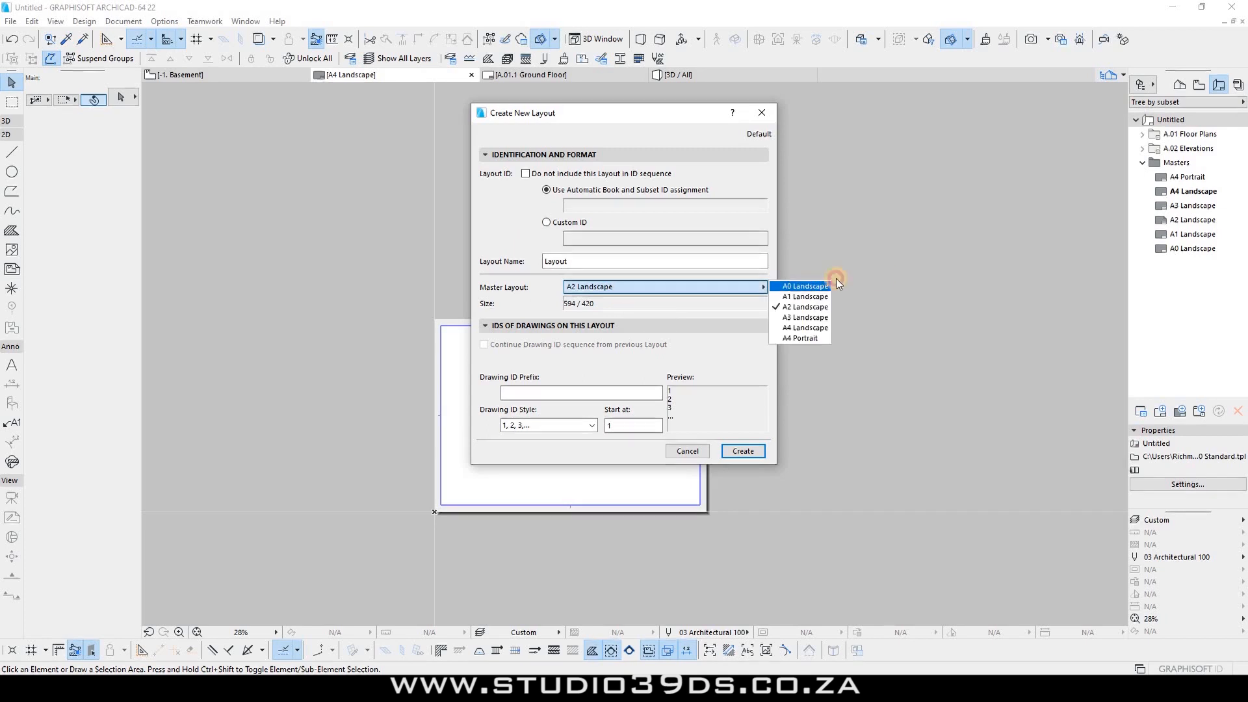
left_click(809, 286)
left_click(742, 451)
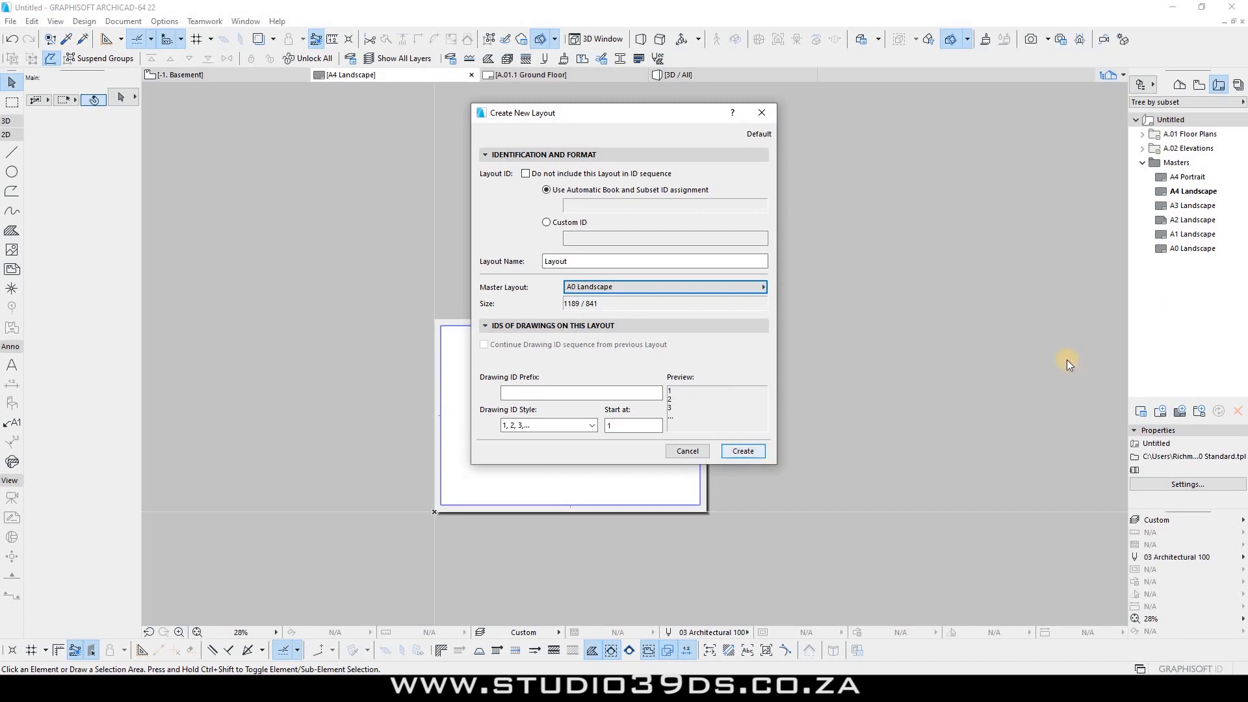
Step: Open the empty A0 Landscape master and show the open ARCHICAD project windows
scroll(310, 480, "down", 5)
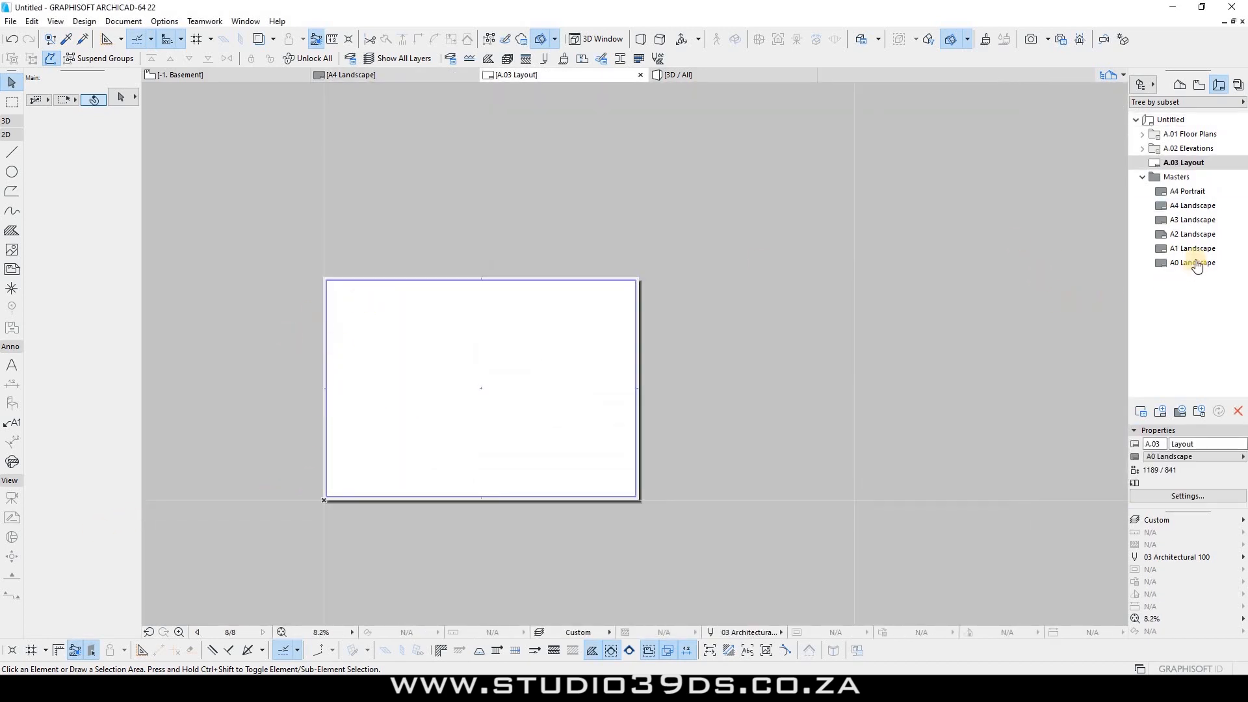
double_click(1184, 263)
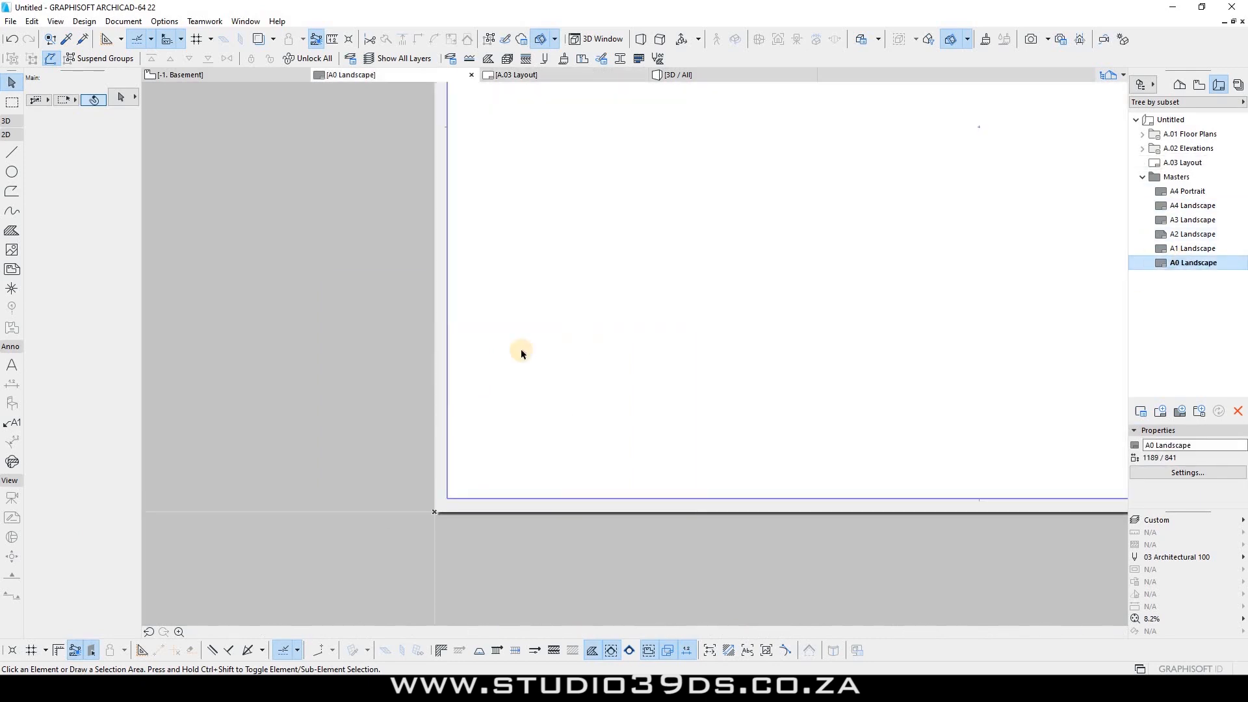
scroll(229, 437, "down", 4)
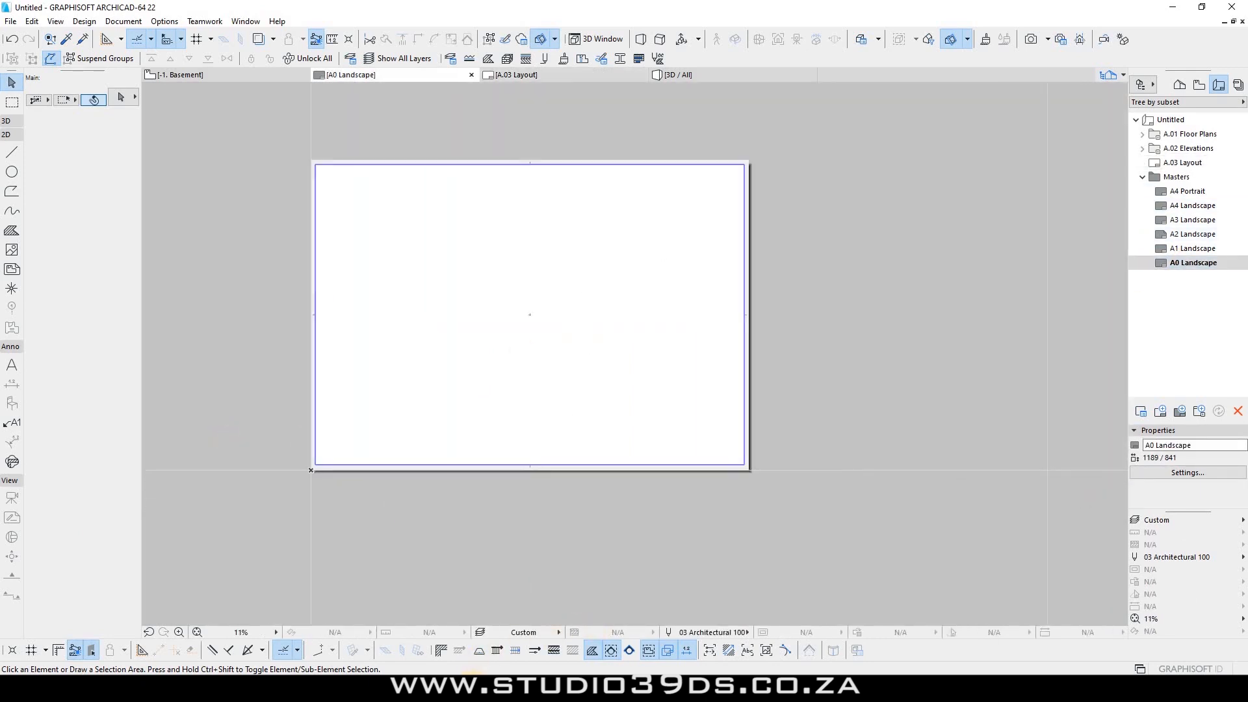
left_click(493, 686)
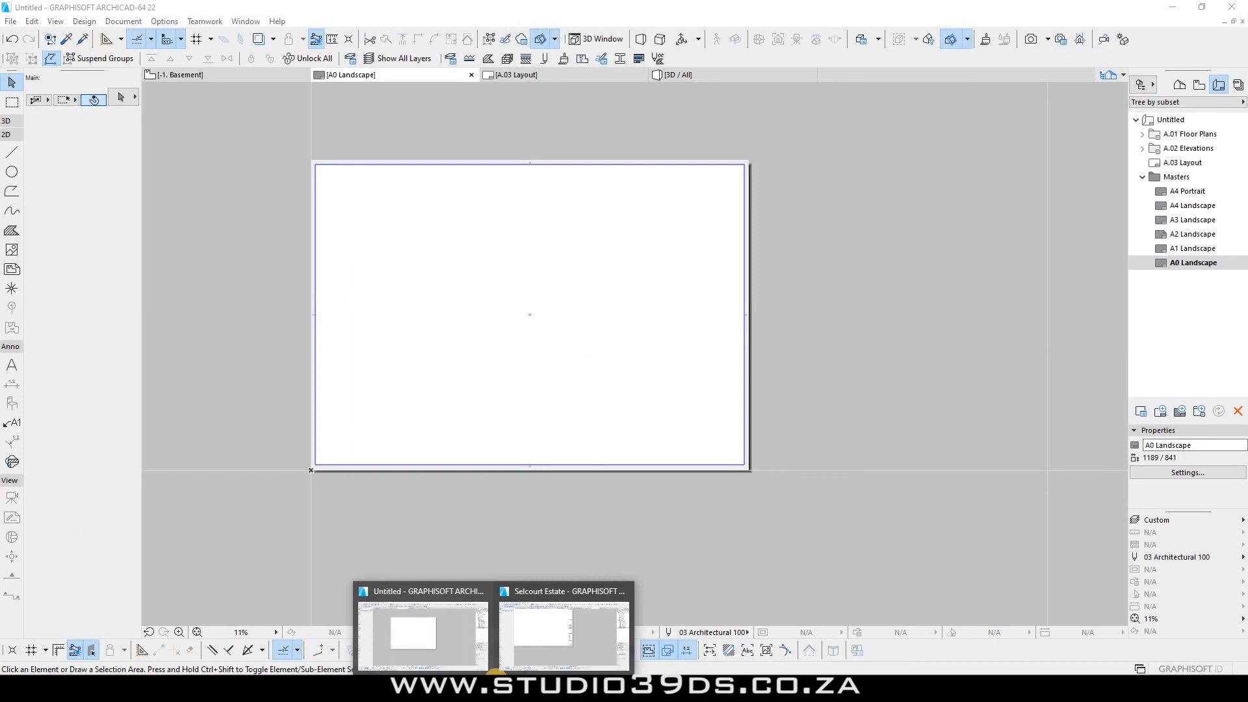
Step: In the Selcourt Estate project, select the title block strip on its A0 Landscape master
left_click(408, 639)
left_click(556, 604)
left_click(682, 226)
left_click(571, 465)
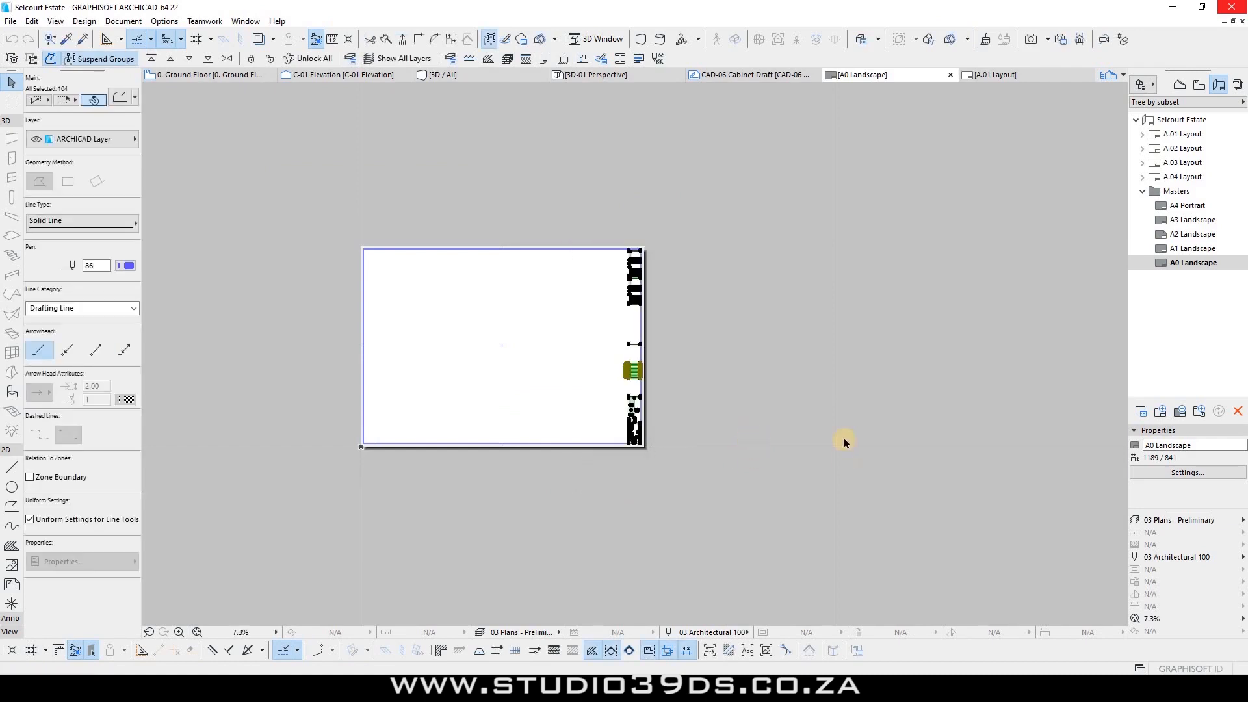
scroll(714, 299, "up", 3)
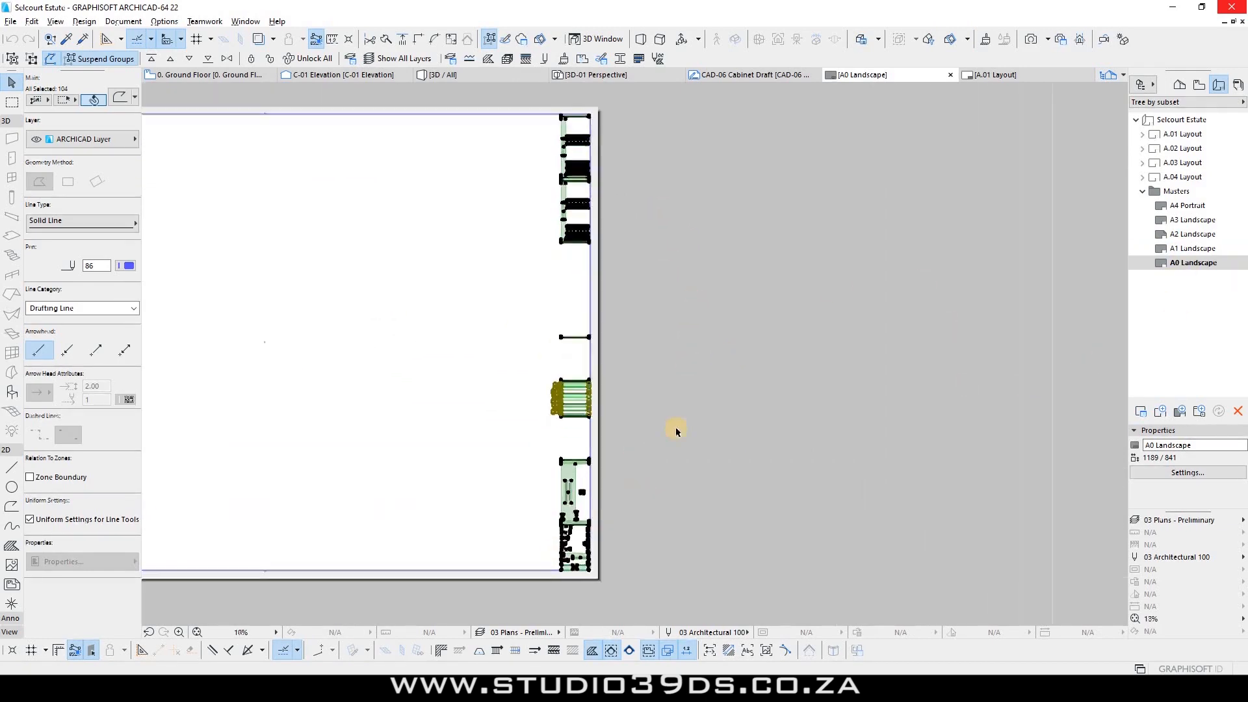
scroll(674, 419, "up", 4)
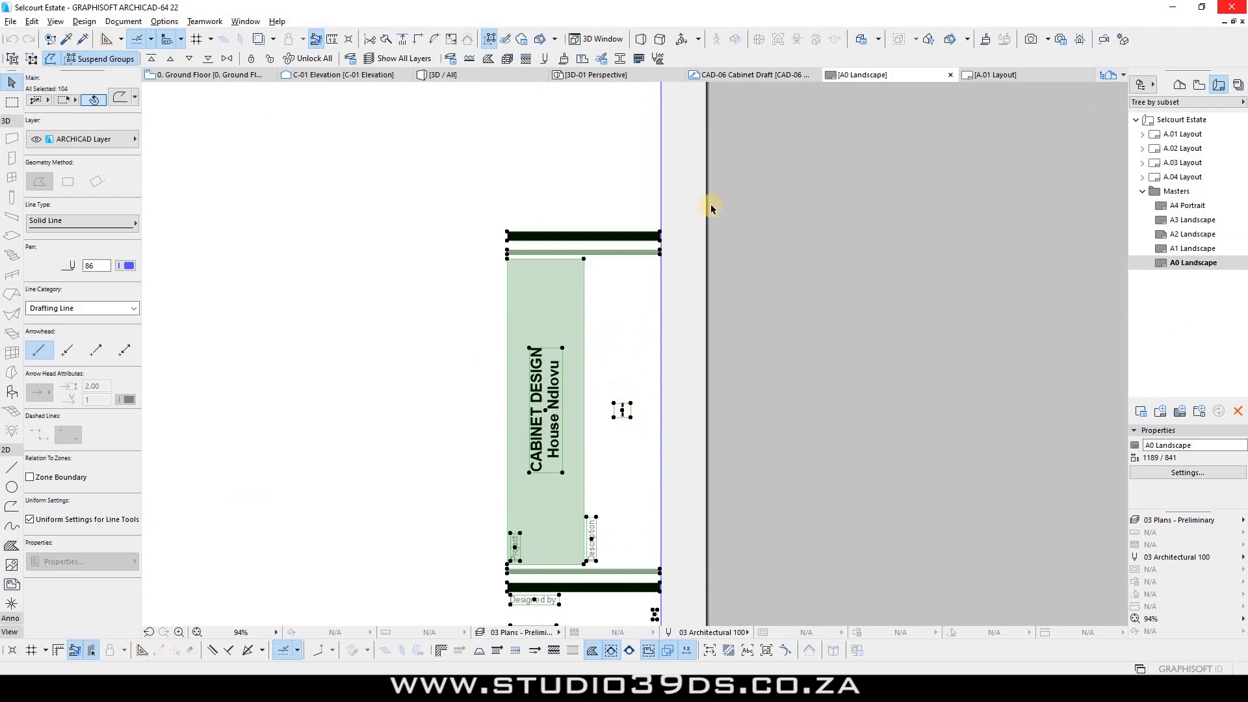
scroll(572, 309, "down", 3)
scroll(594, 523, "up", 3)
scroll(747, 471, "down", 4)
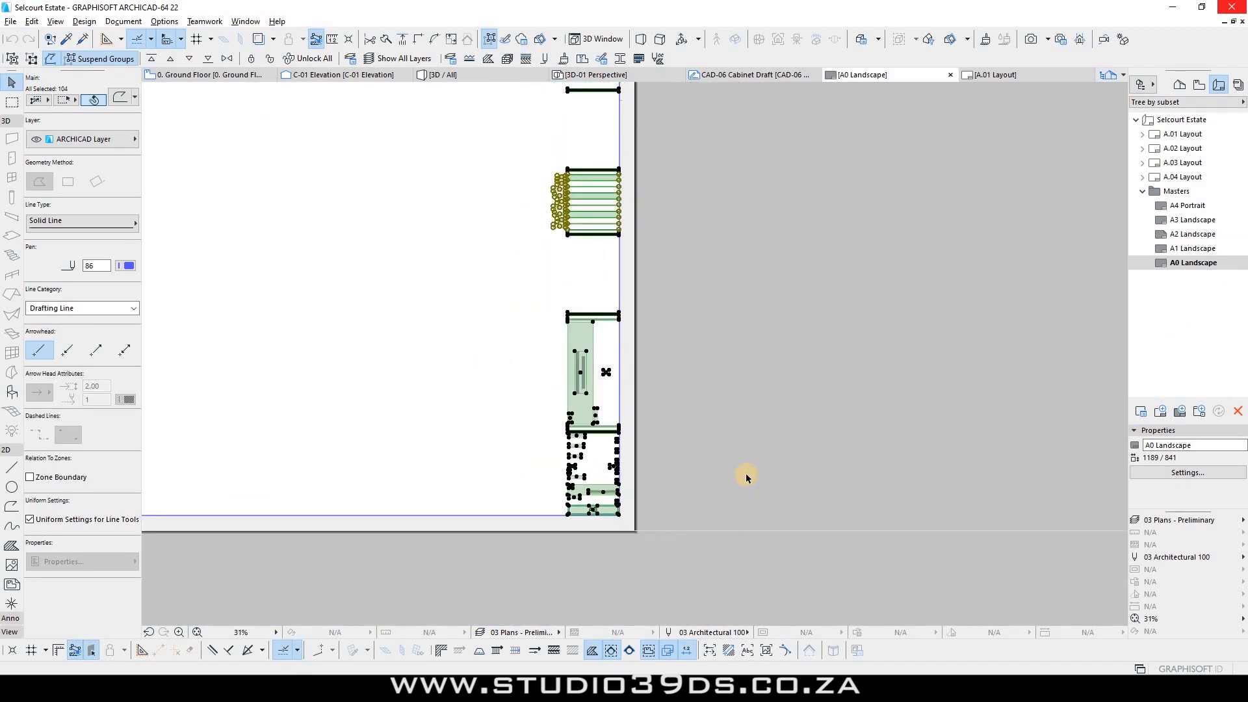
scroll(746, 476, "down", 5)
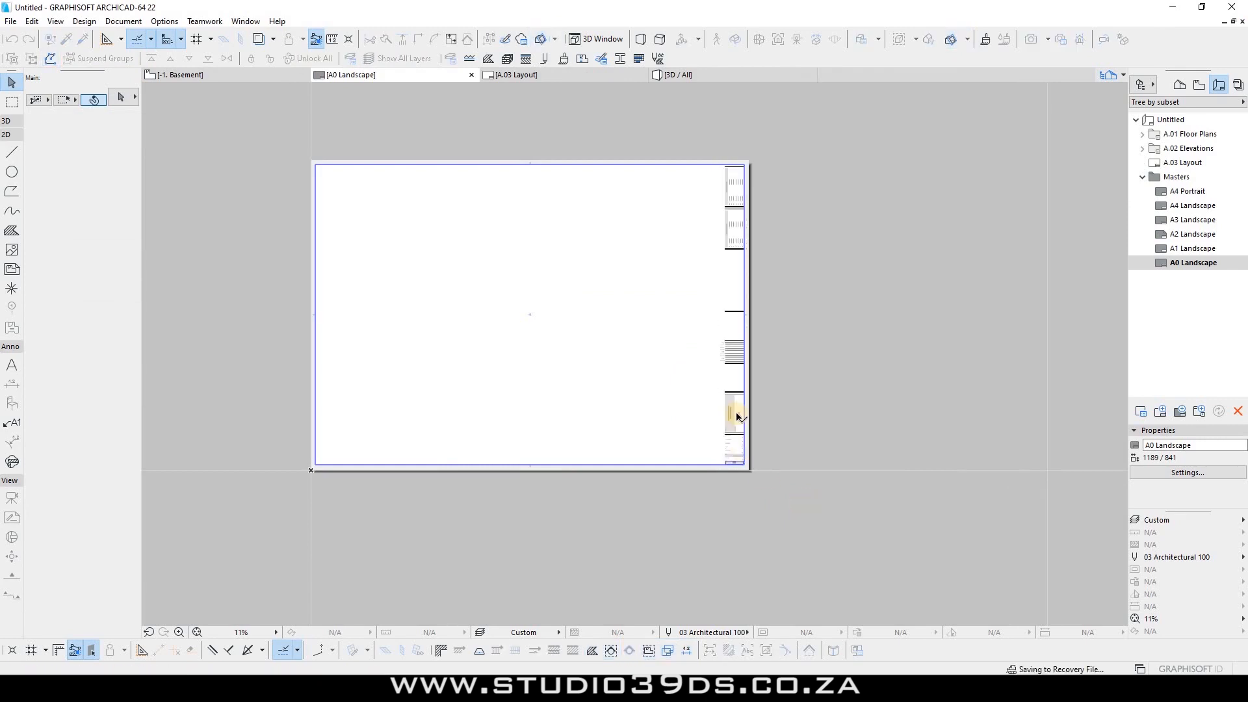
Step: Select the pasted title block strip and place a copy just right of the A0 sheet
scroll(739, 417, "up", 10)
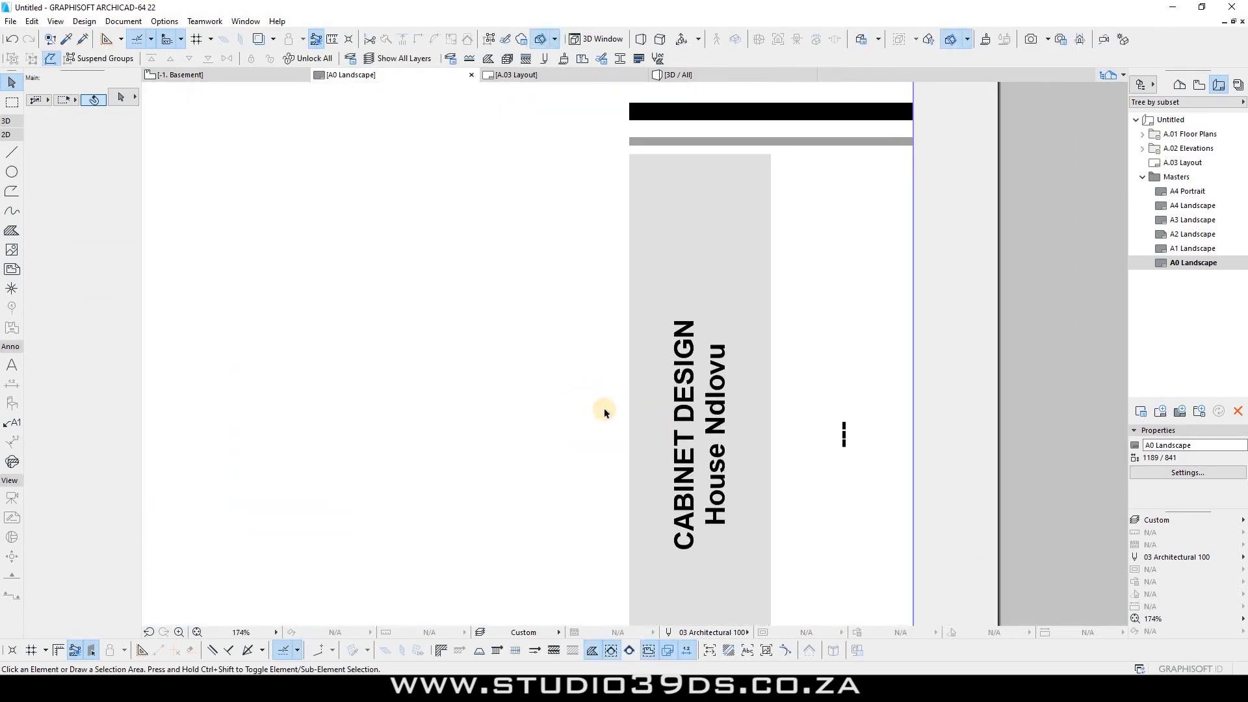
scroll(671, 498, "down", 5)
scroll(671, 498, "down", 4)
left_click_drag(695, 506, 606, 215)
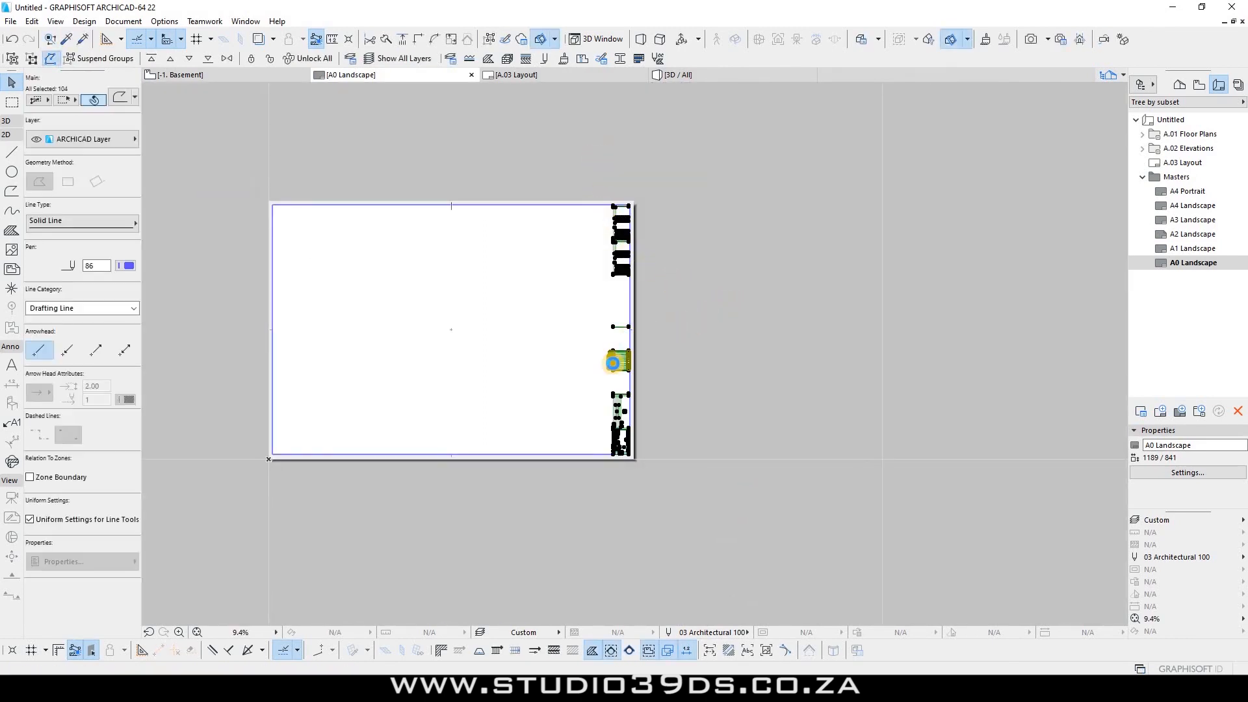
left_click(621, 395, "ctrl")
left_click(701, 393)
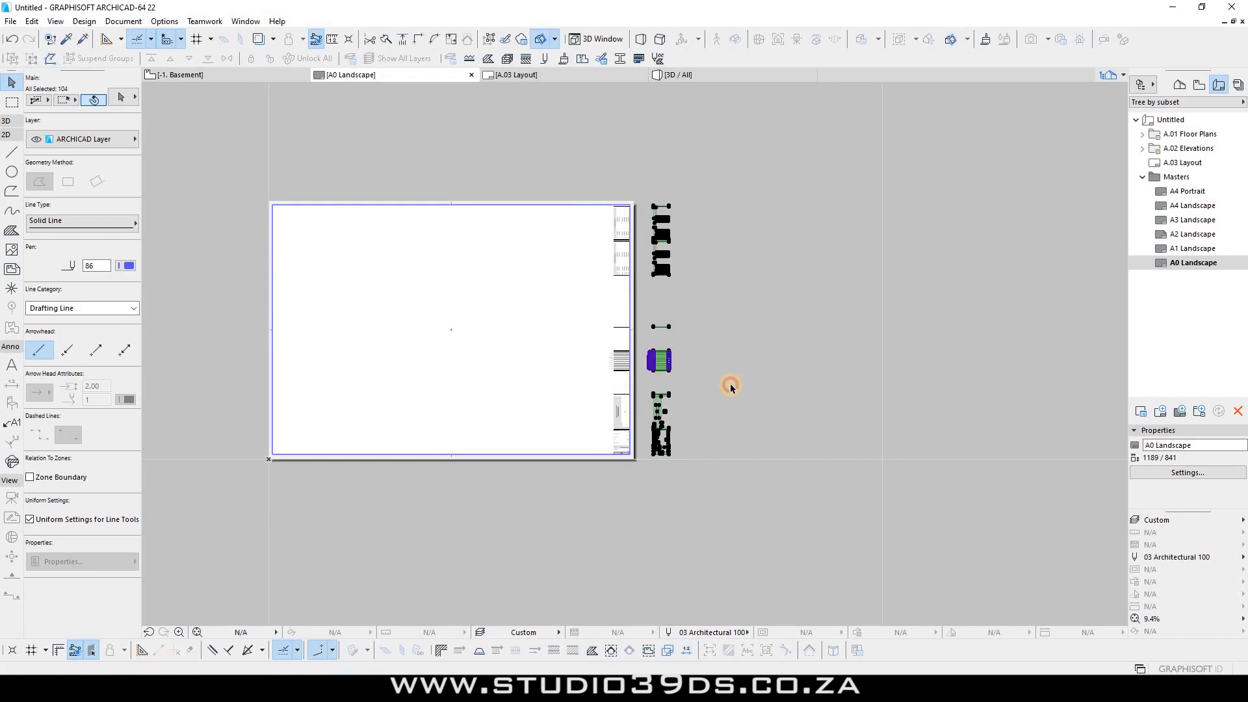
left_click(730, 383)
Step: Compare layout A.03 with the A0 Landscape master to confirm the title block, then save
double_click(1190, 164)
scroll(657, 330, "up", 1)
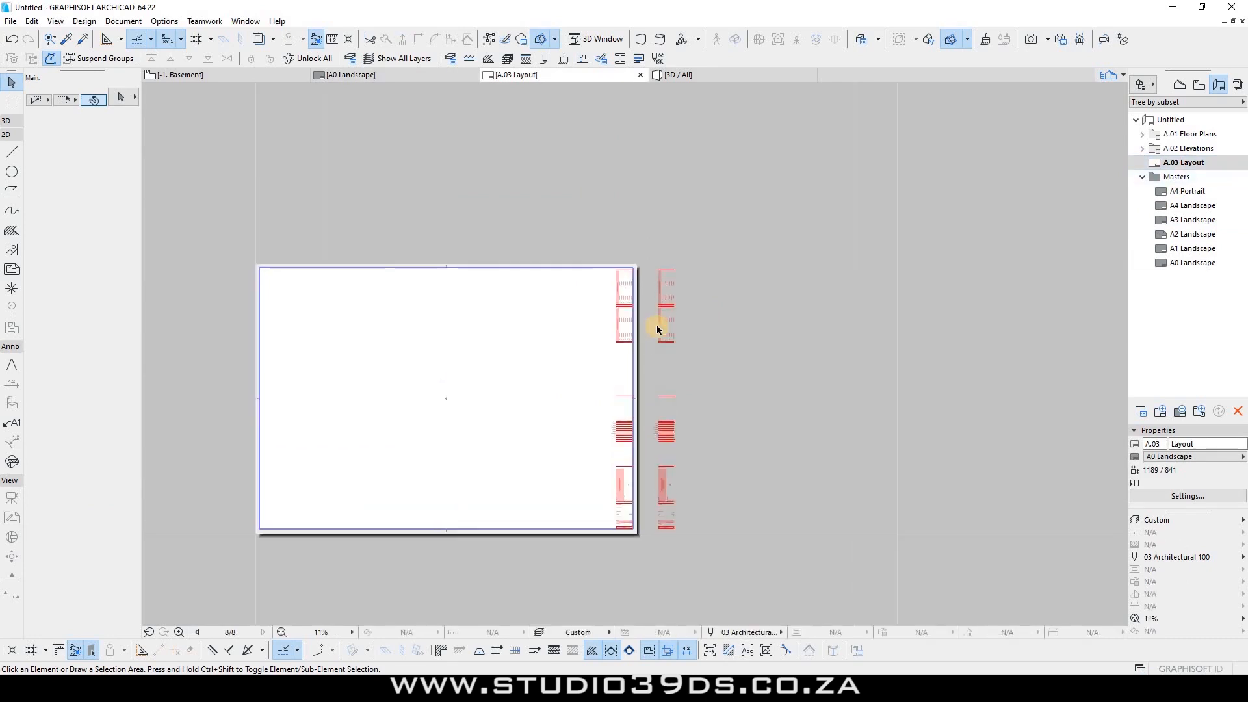
scroll(650, 337, "up", 4)
scroll(678, 221, "down", 3)
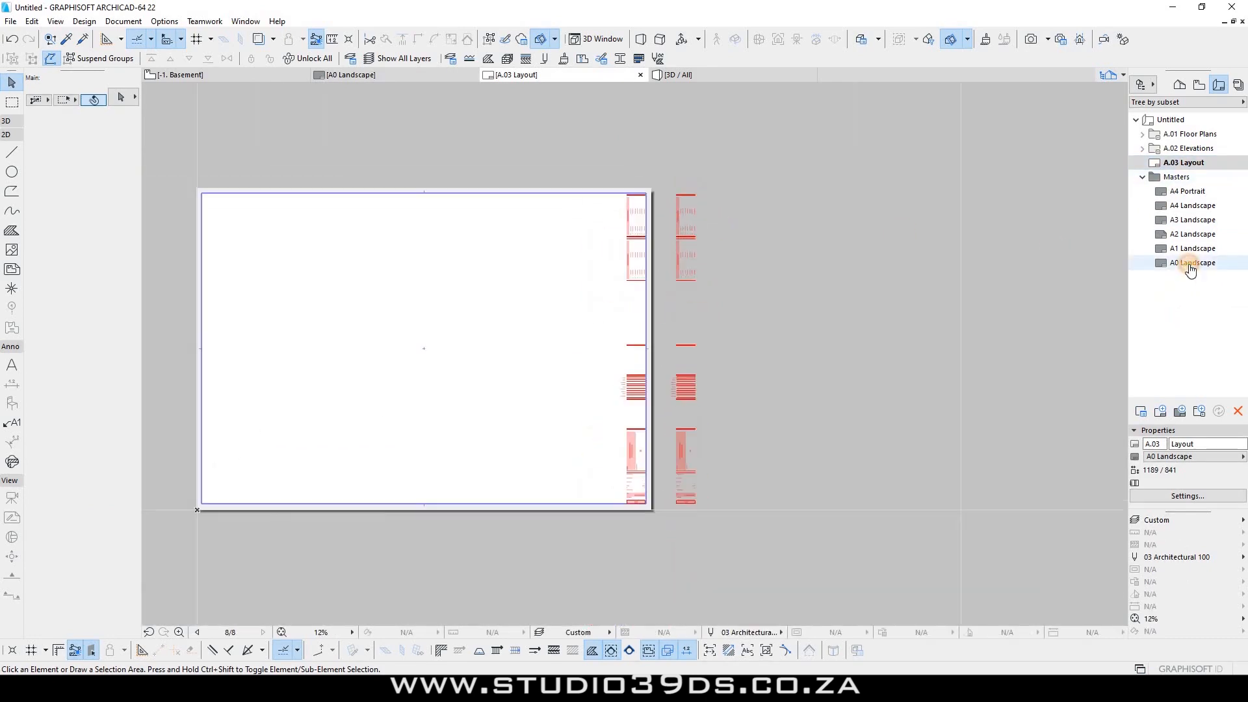
double_click(1191, 263)
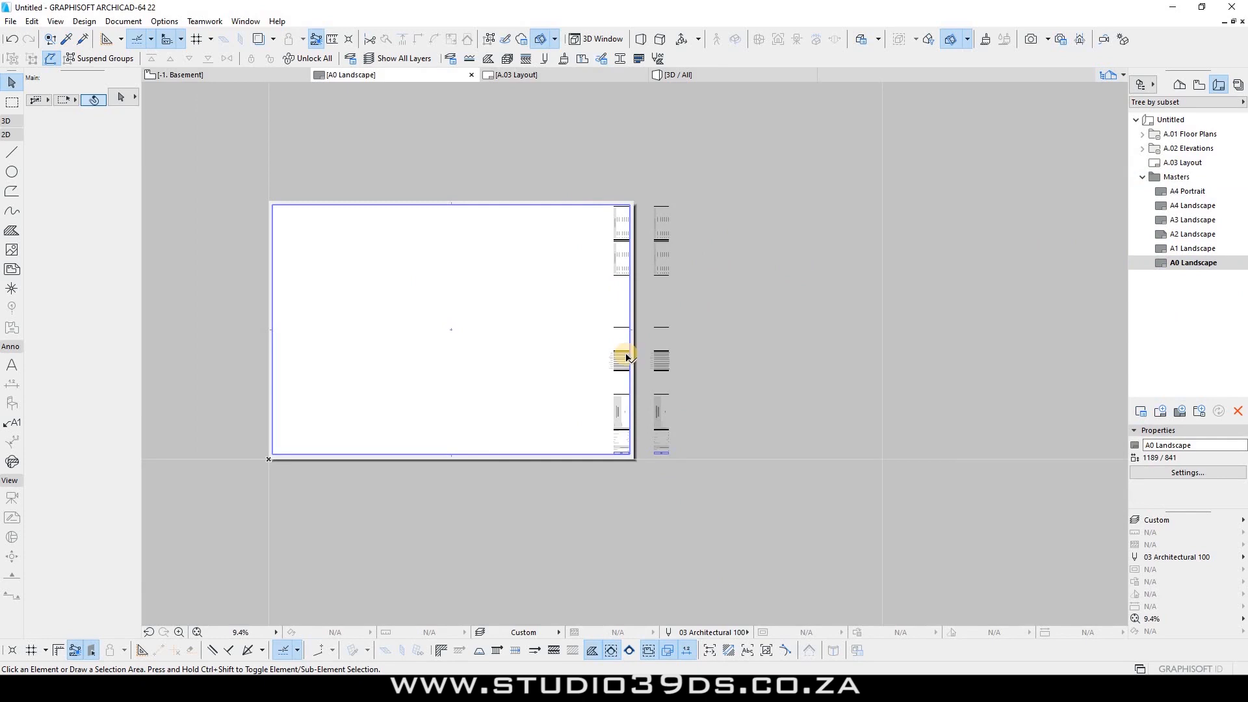
left_click(1177, 165)
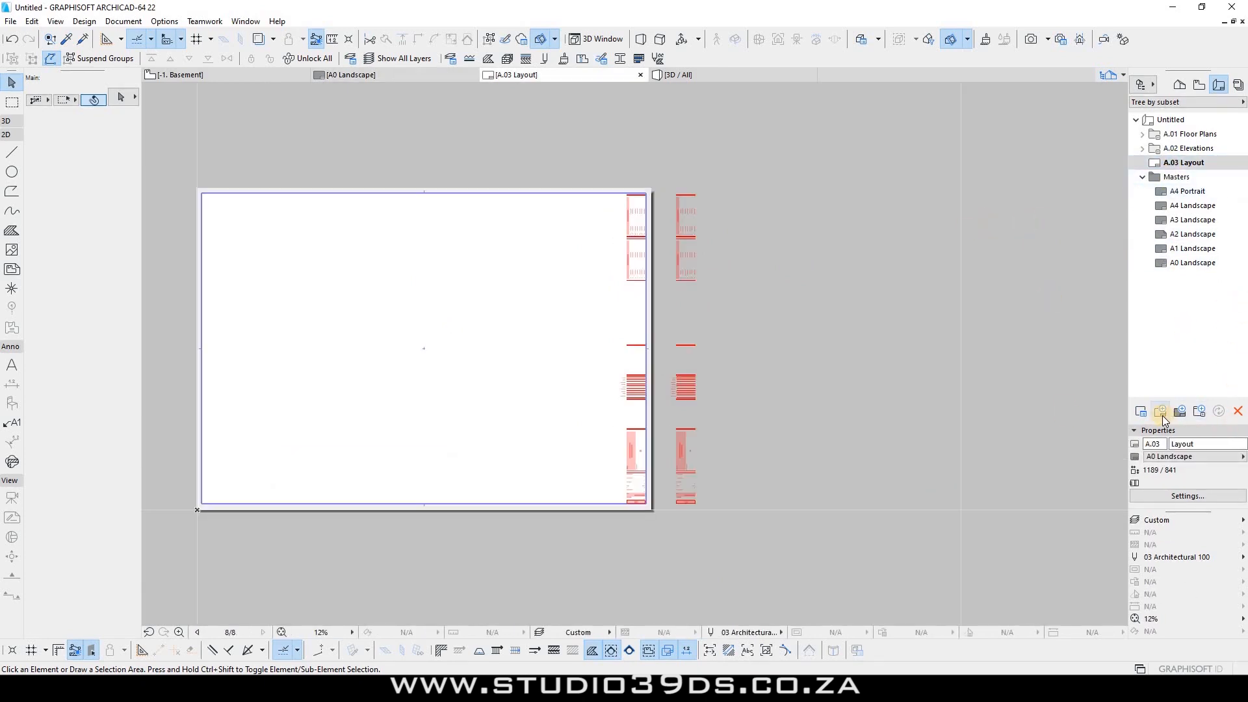
scroll(653, 494, "up", 4)
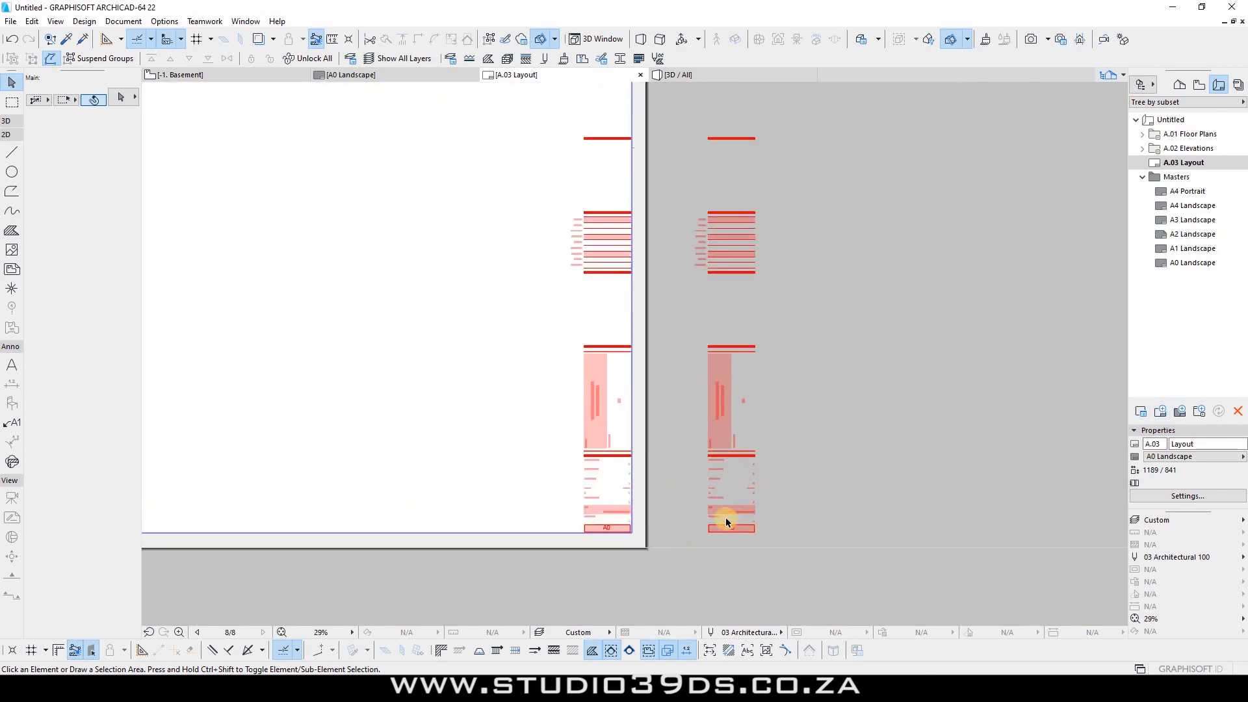
scroll(730, 434, "down", 5)
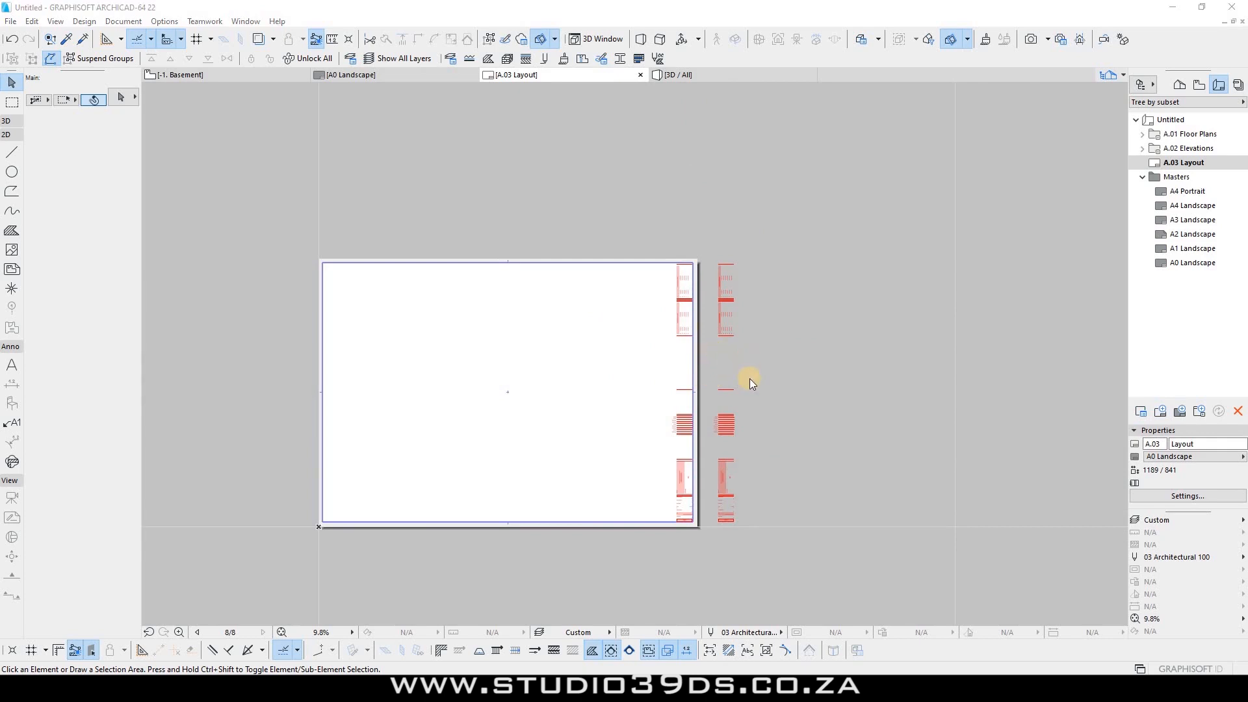
key("ctrl+s")
left_click(615, 392)
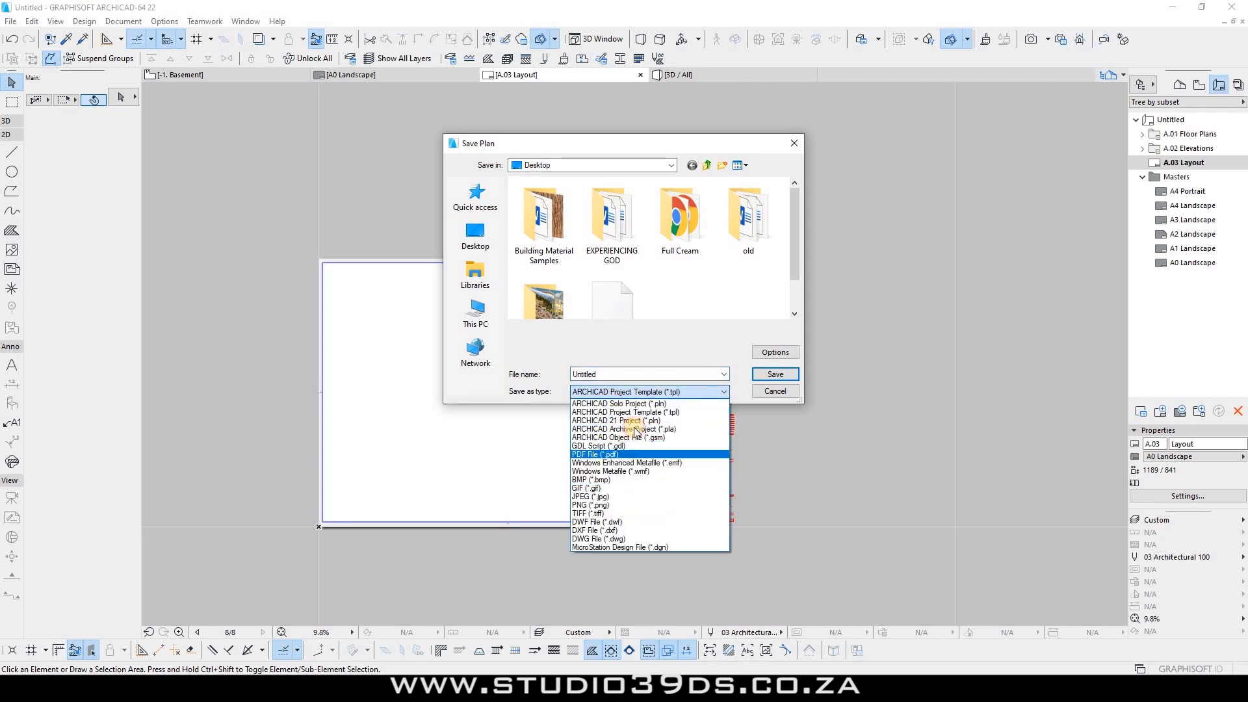
left_click(593, 454)
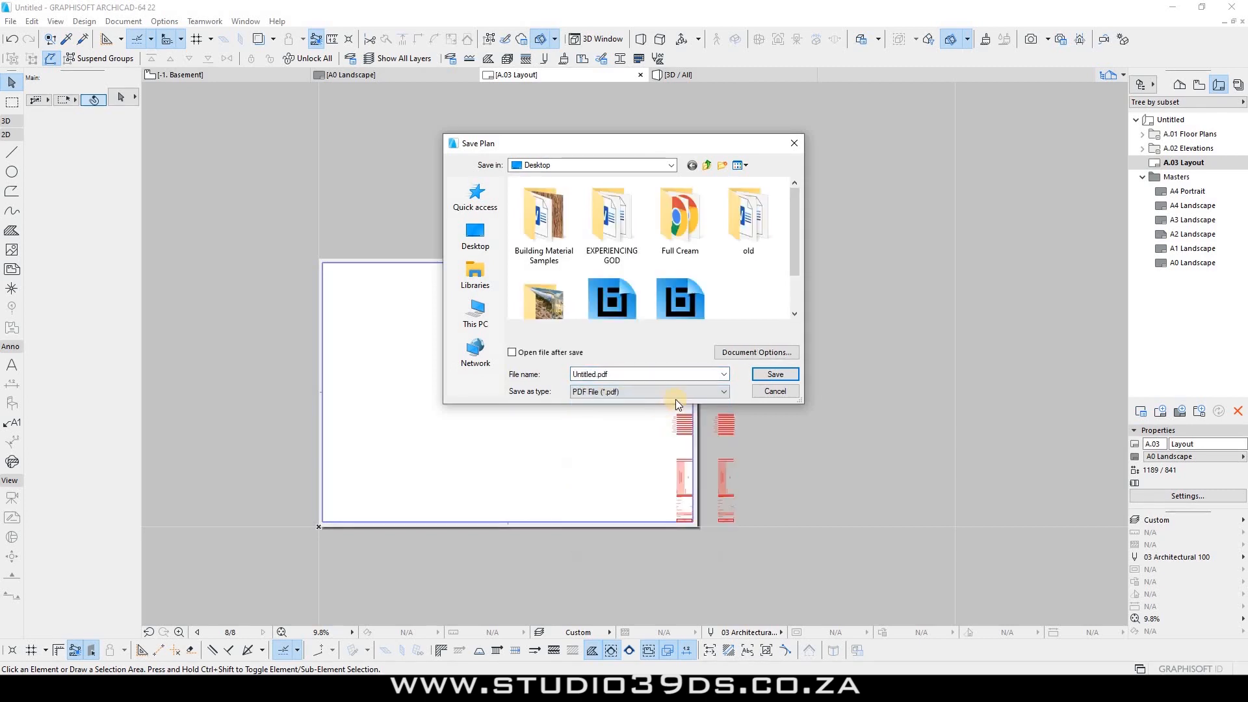
left_click(767, 392)
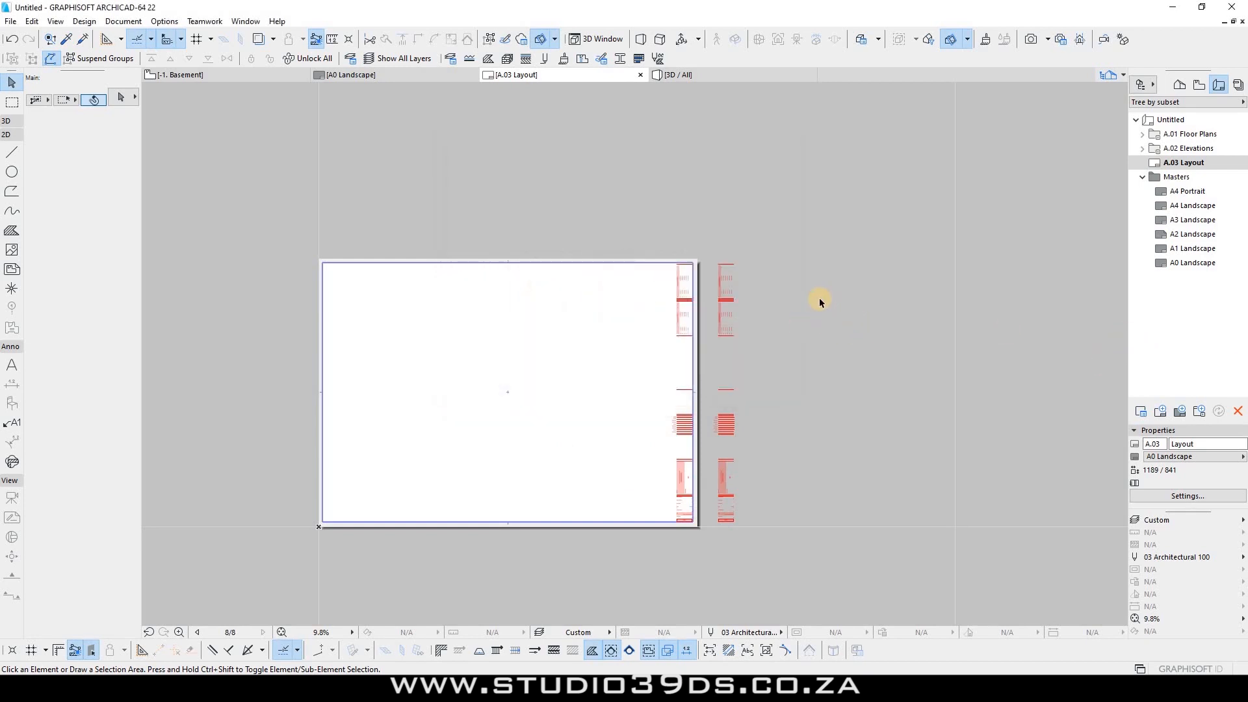
right_click(1186, 163)
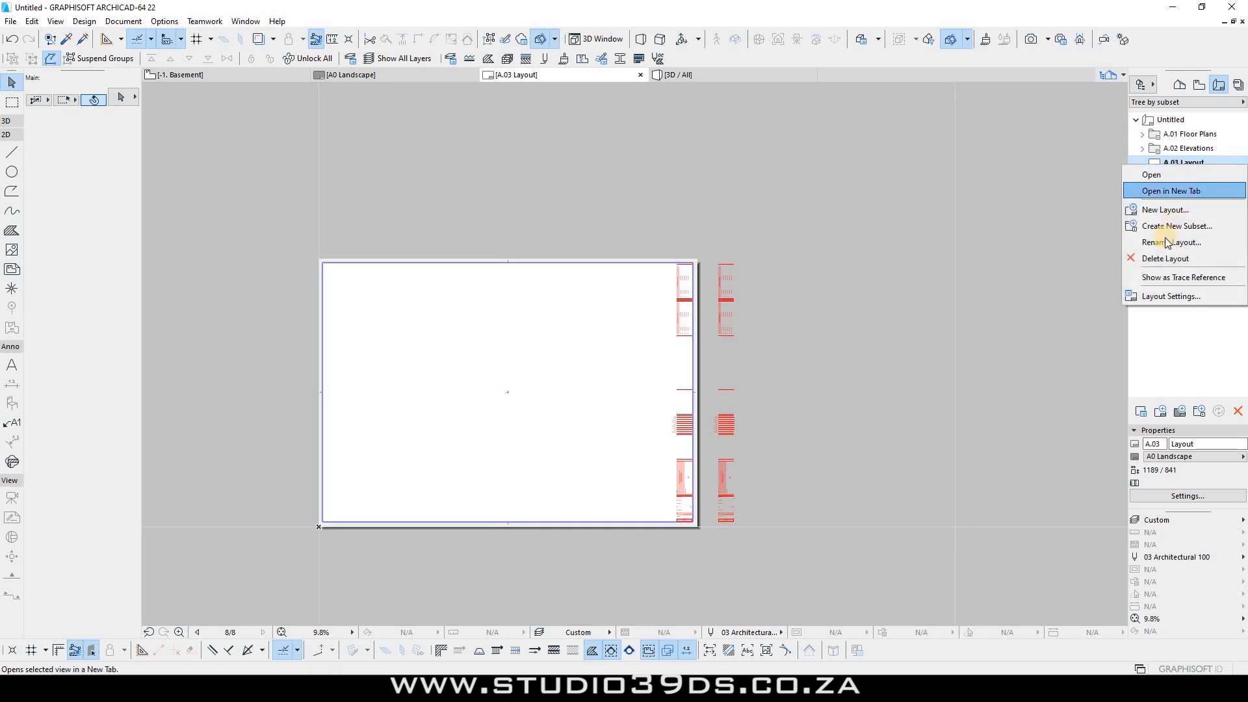
key("Return")
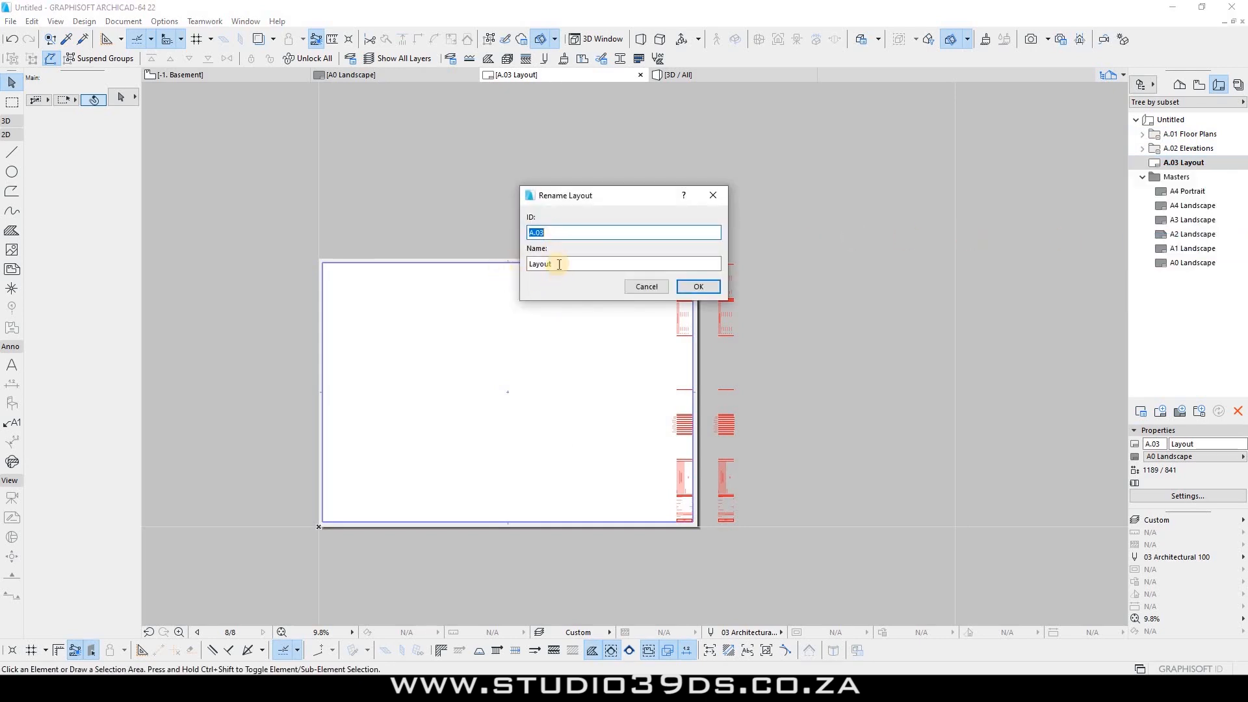
key("Tab")
type("F")
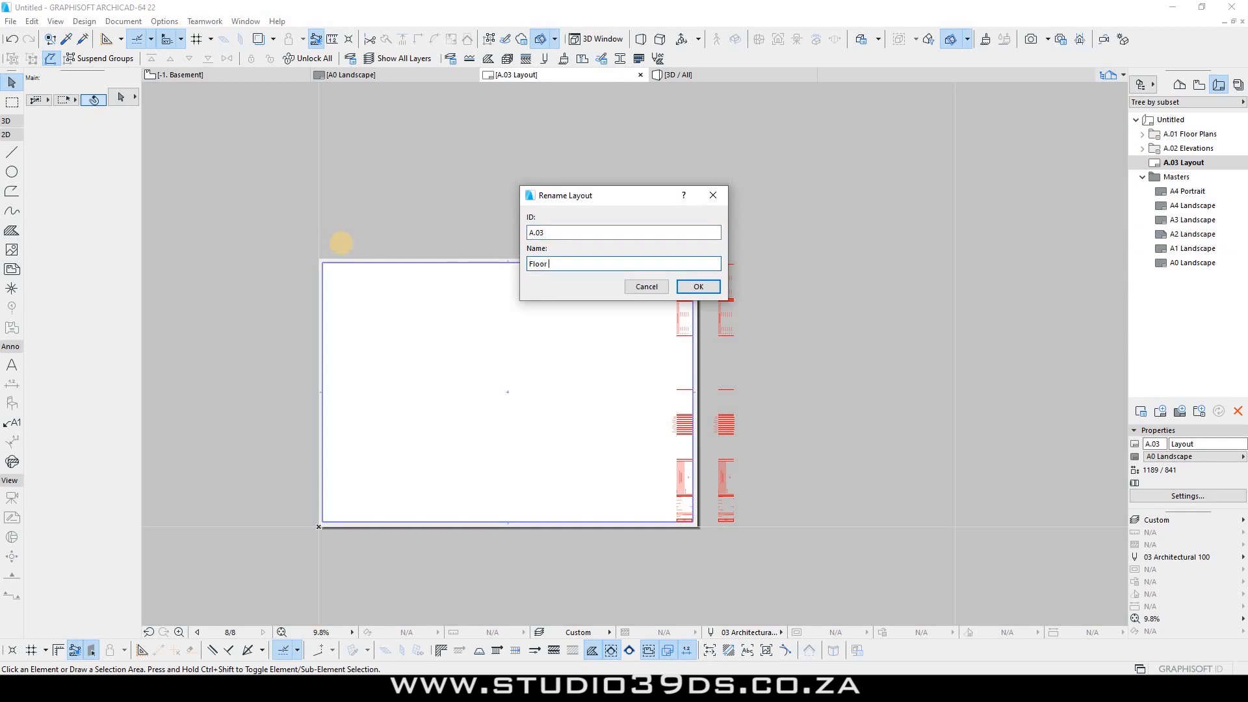
key("Return")
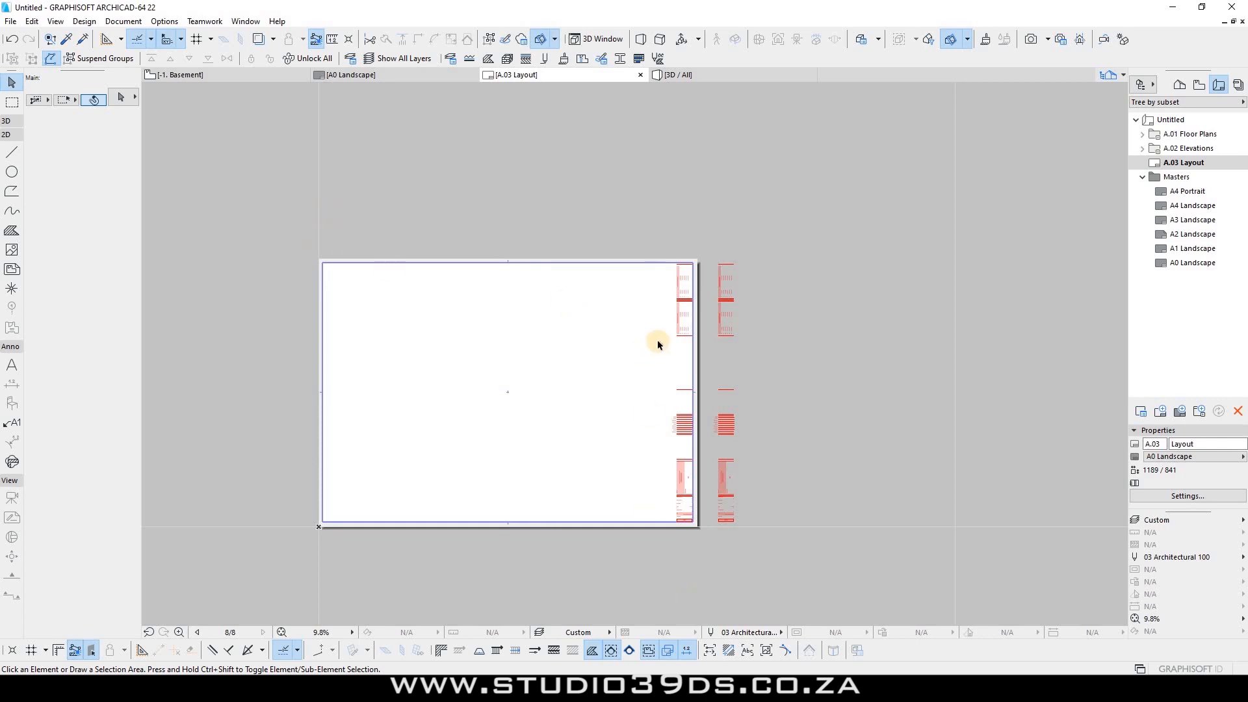
Step: Zoom over the A.03 title block, then open the A0 Landscape master showing CABINET DESIGN
scroll(657, 344, "up", 6)
scroll(432, 351, "up", 8)
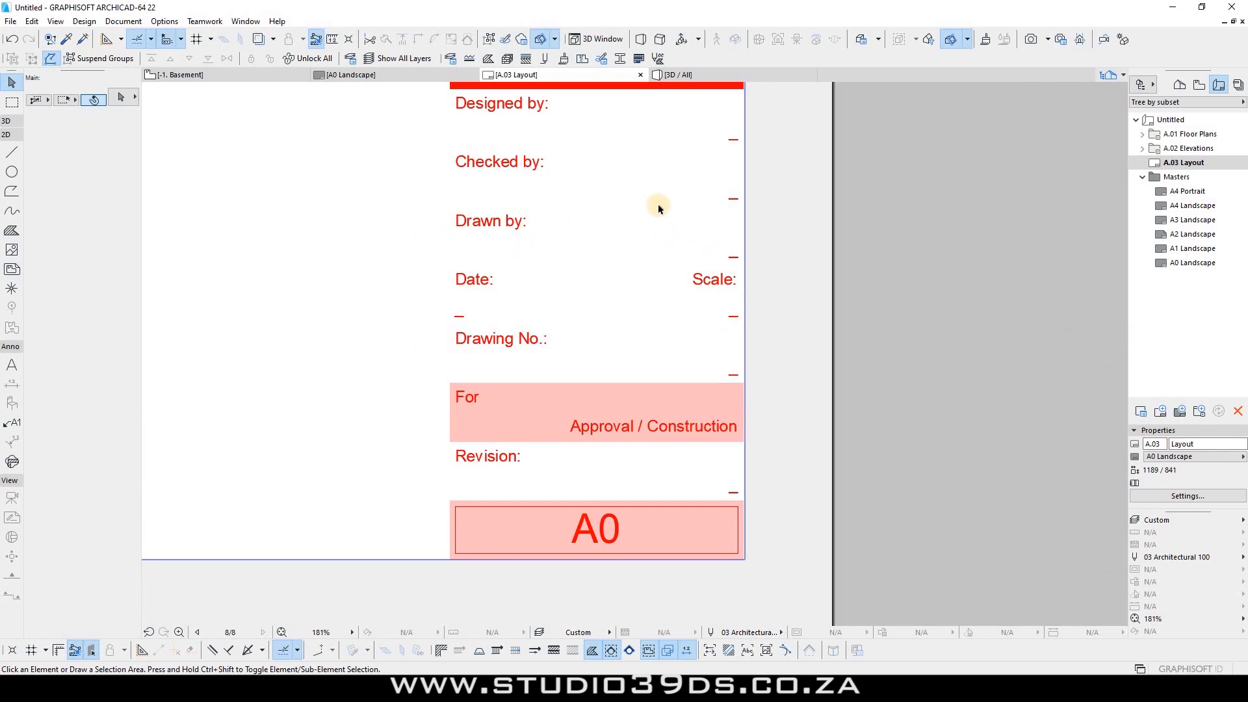
scroll(647, 215, "down", 8)
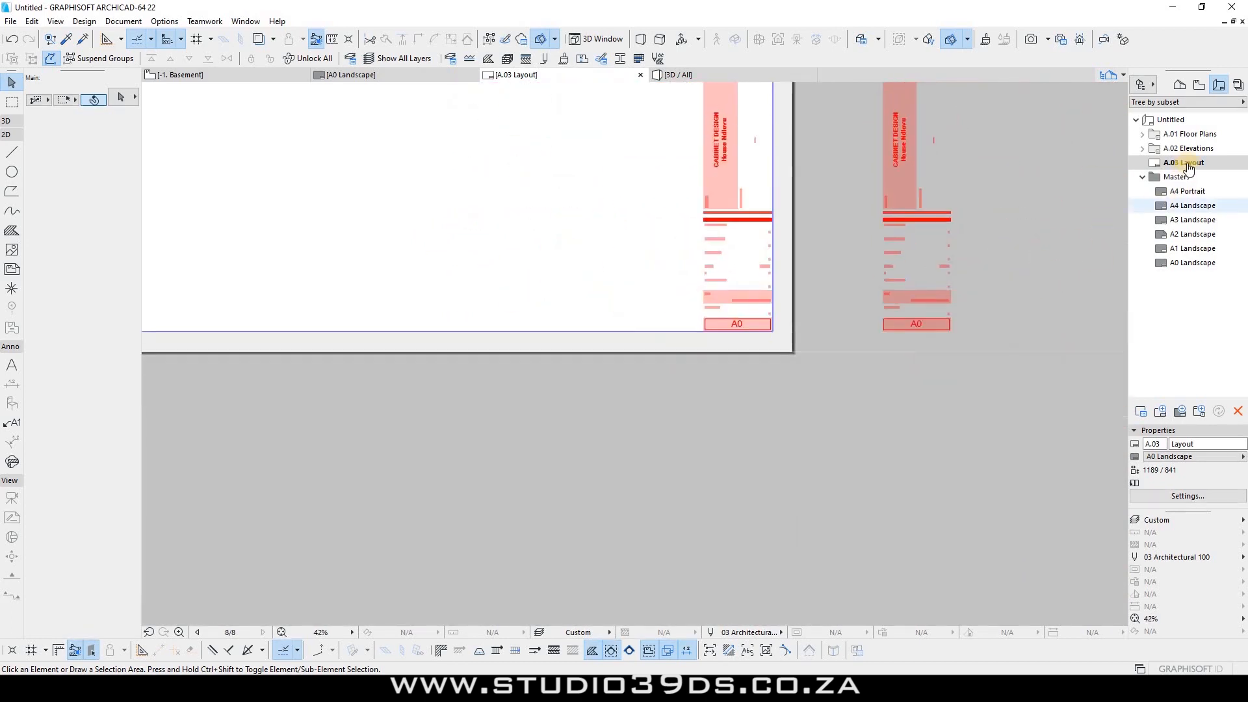
scroll(750, 224, "up", 3)
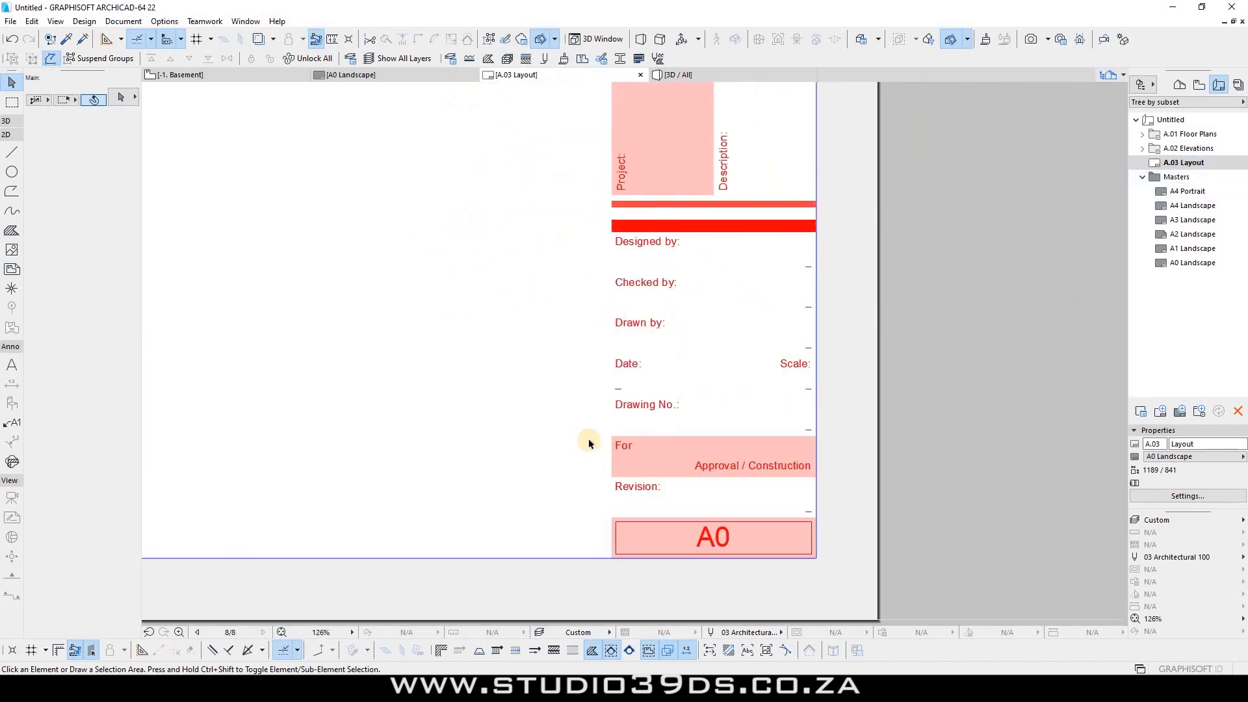
scroll(618, 278, "down", 1)
scroll(617, 278, "down", 2)
scroll(627, 215, "up", 4)
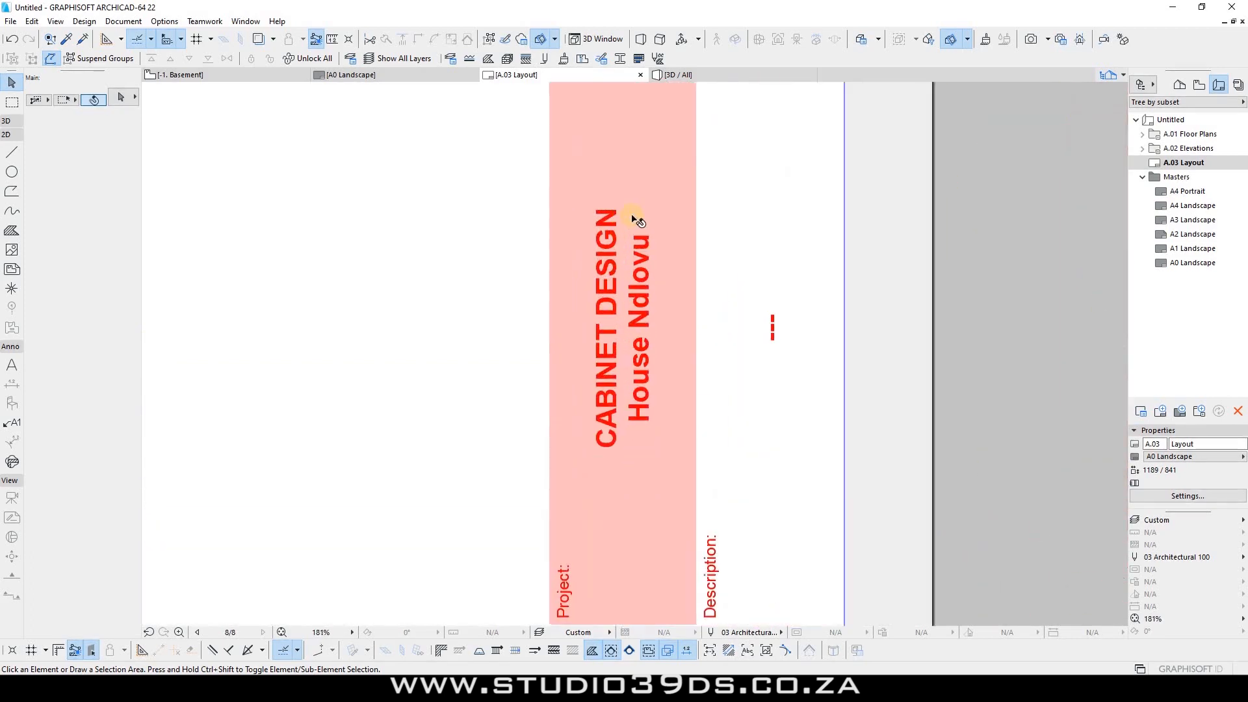
double_click(1193, 263)
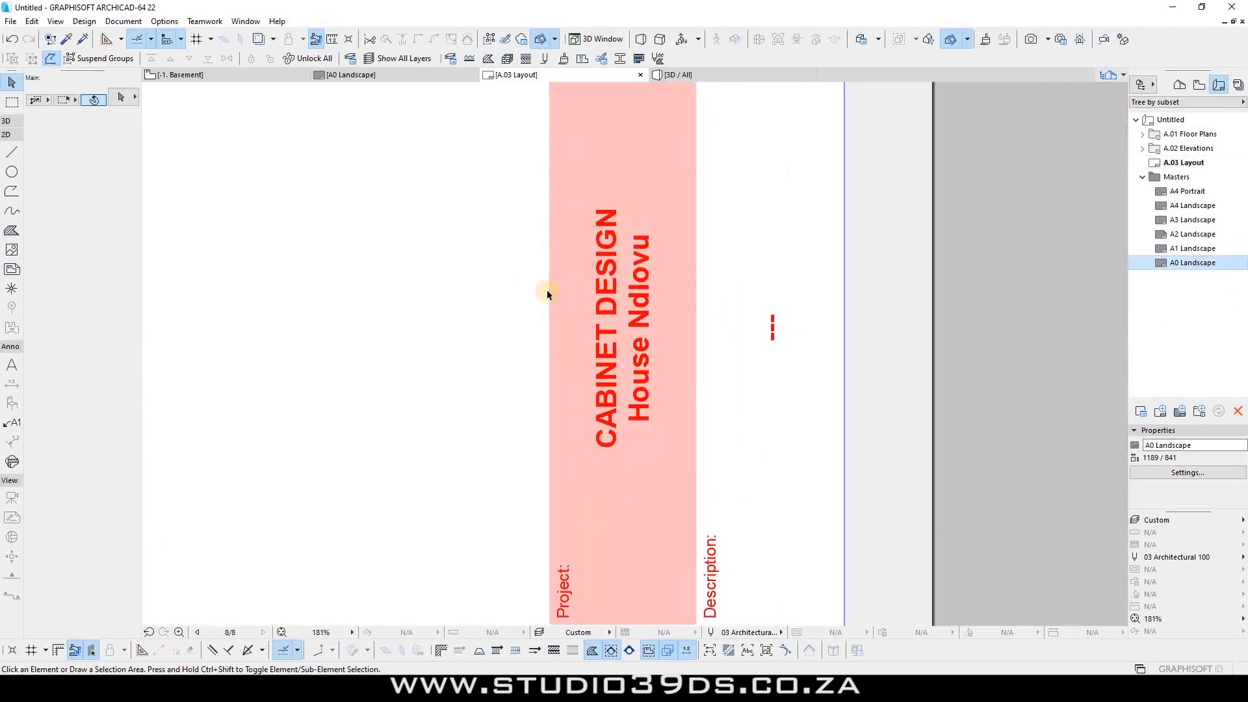
scroll(611, 391, "up", 7)
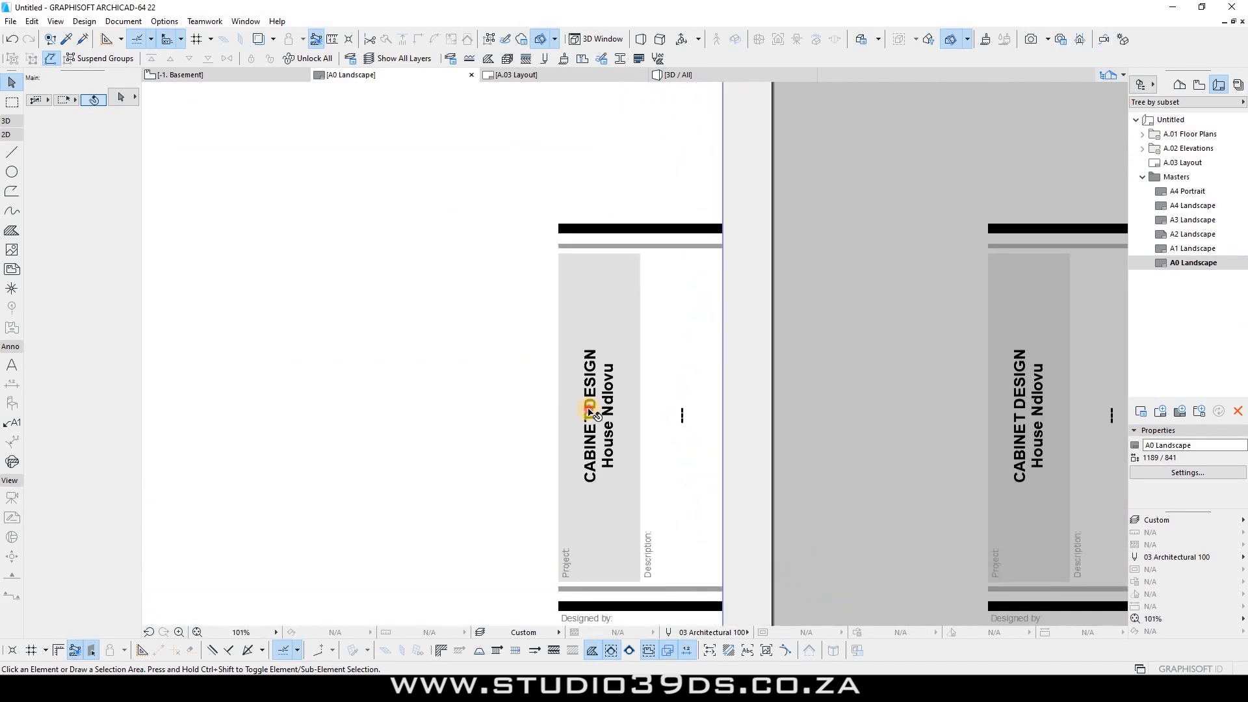
Step: Retype the rotated CABINET DESIGN title text on the A0 master as 'PROJECT' and 'project'
left_click(595, 413)
double_click(589, 407)
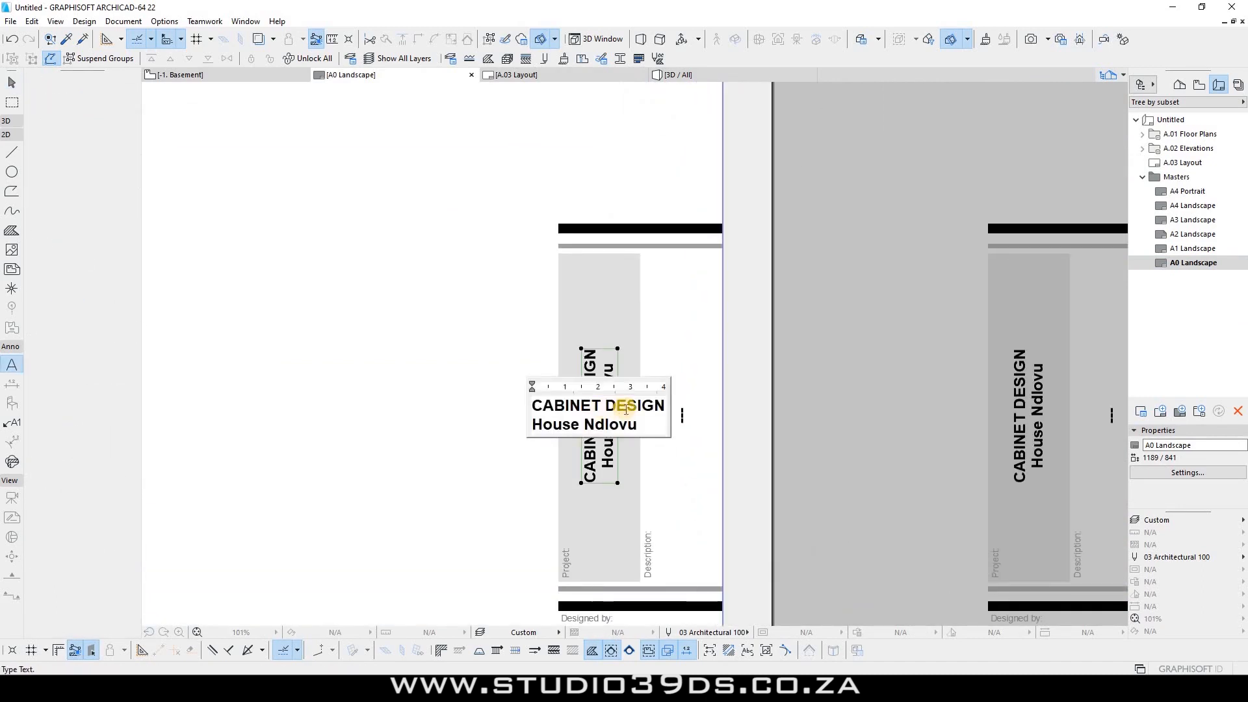
left_click_drag(664, 405, 525, 394)
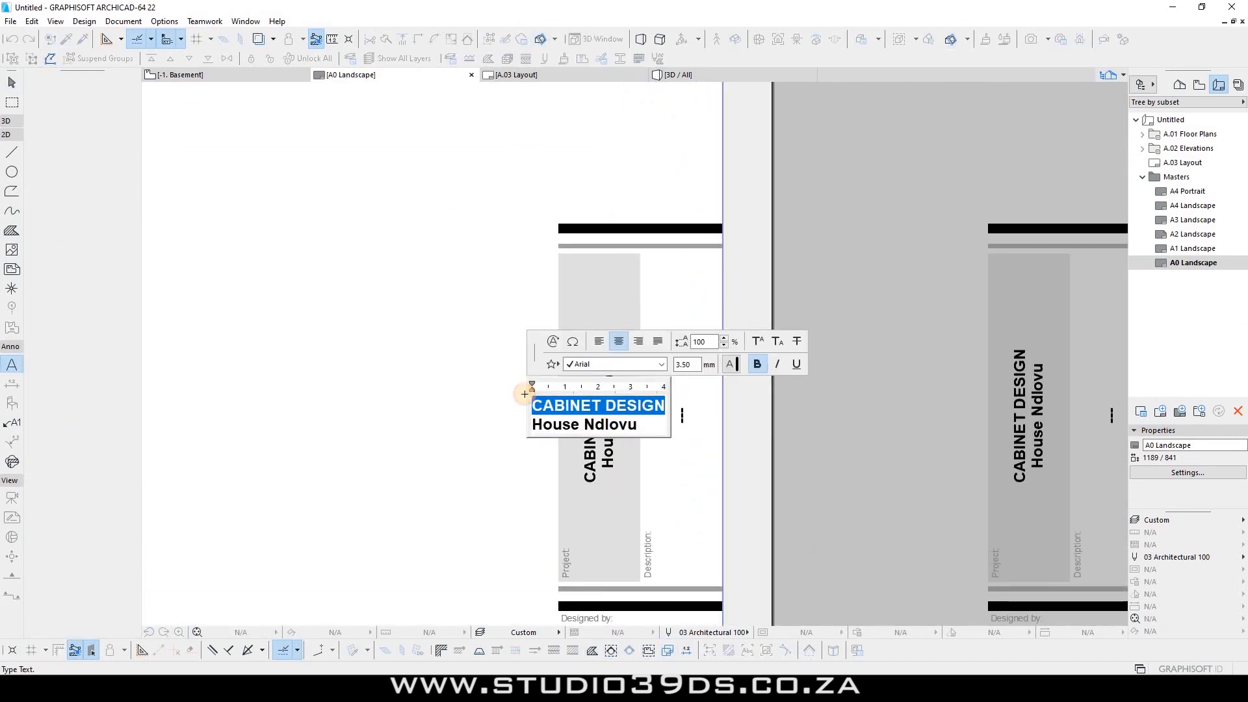
type("PROJECT")
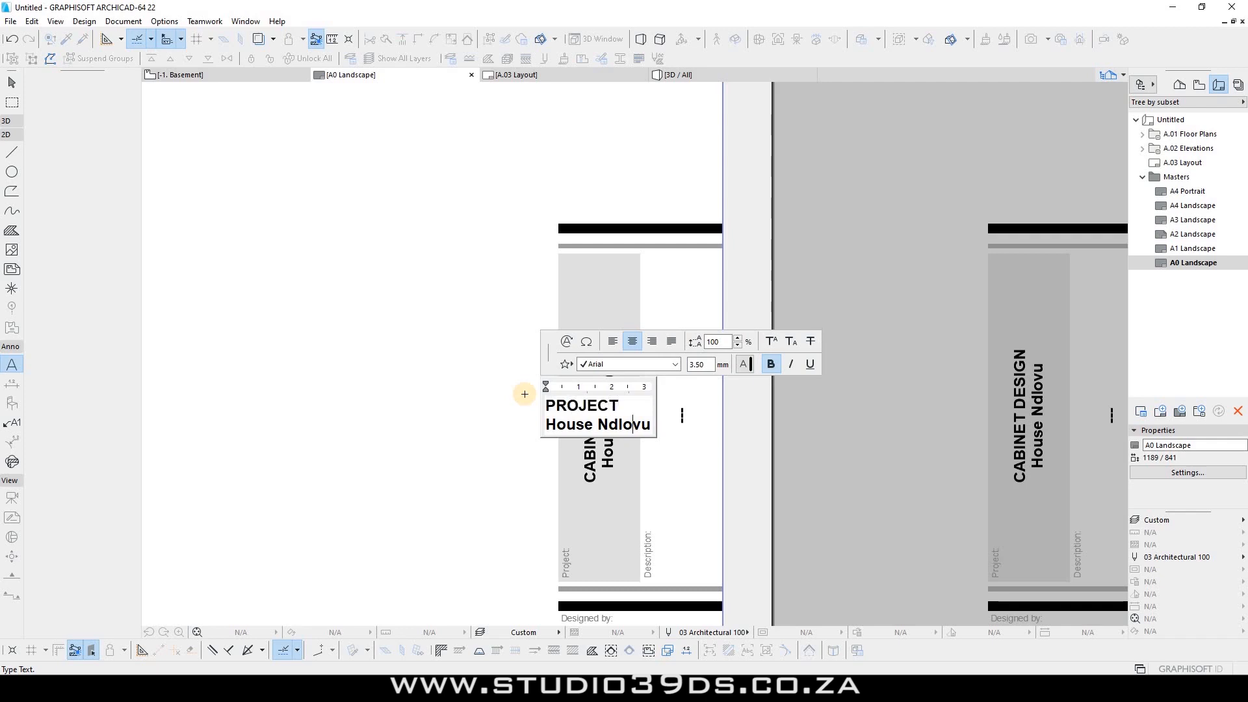
key("ctrl+shift+Left")
key("ctrl+shift+Left")
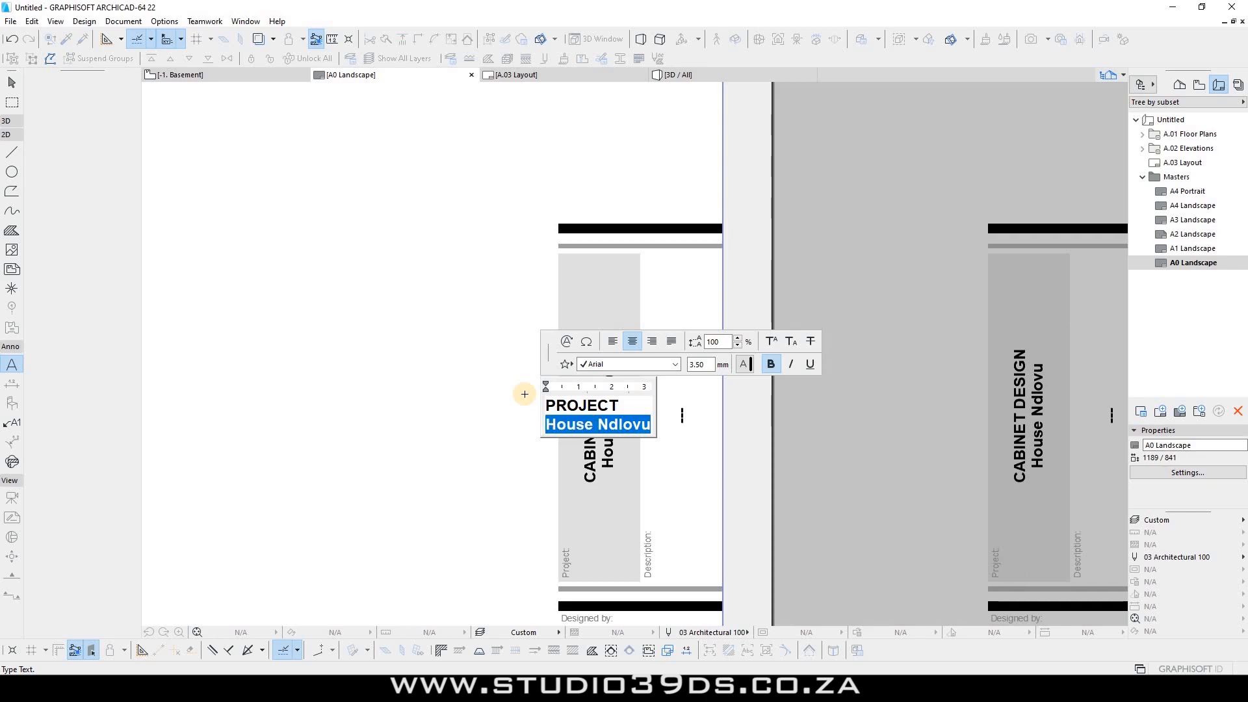
type("project")
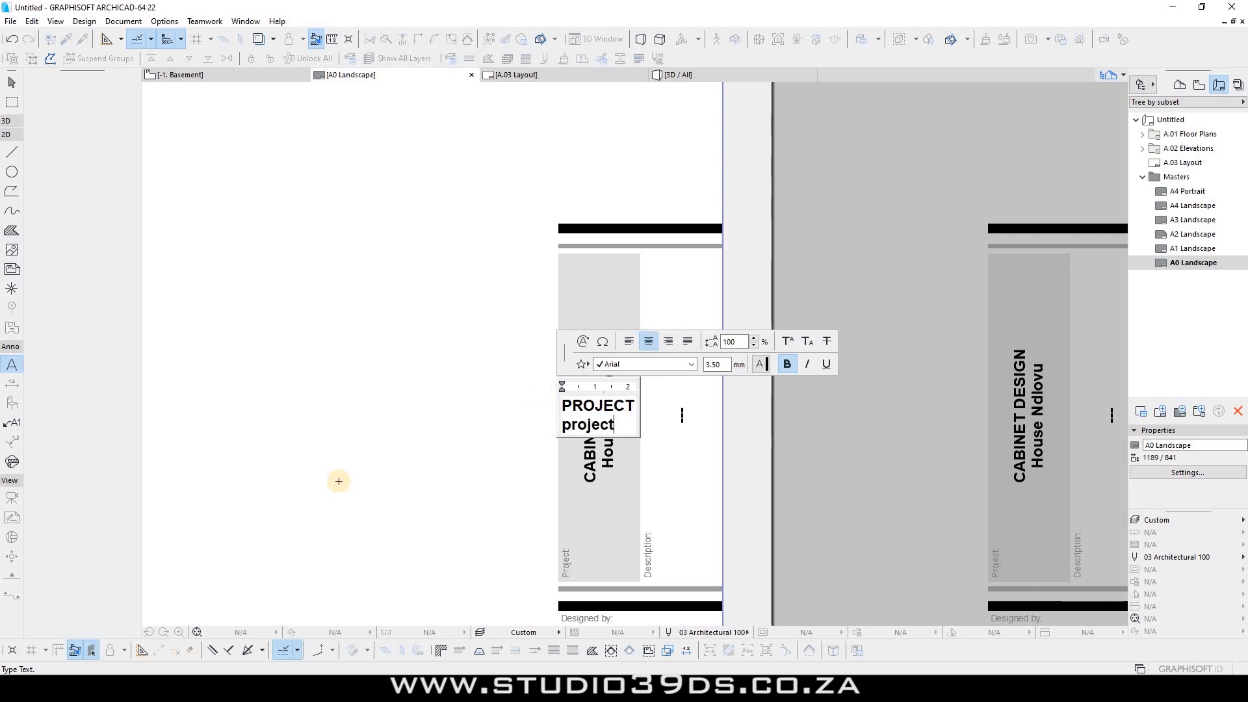
left_click(696, 428)
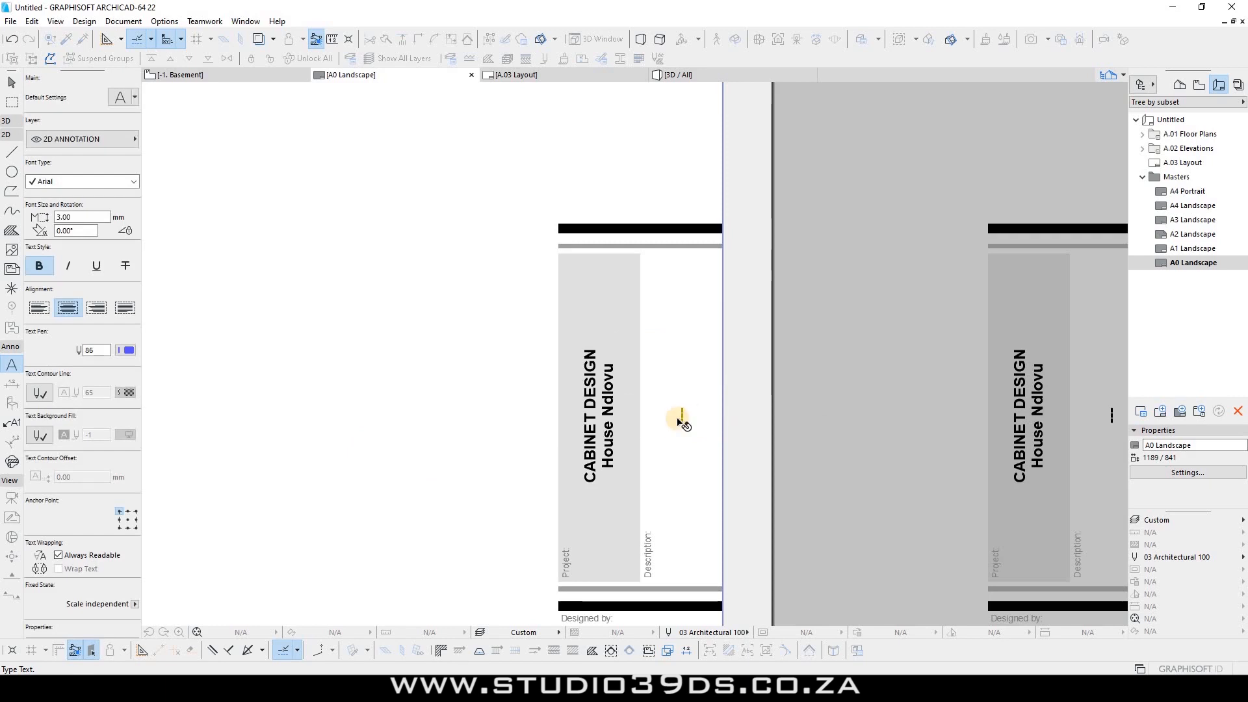
key("Escape")
scroll(516, 297, "down", 3)
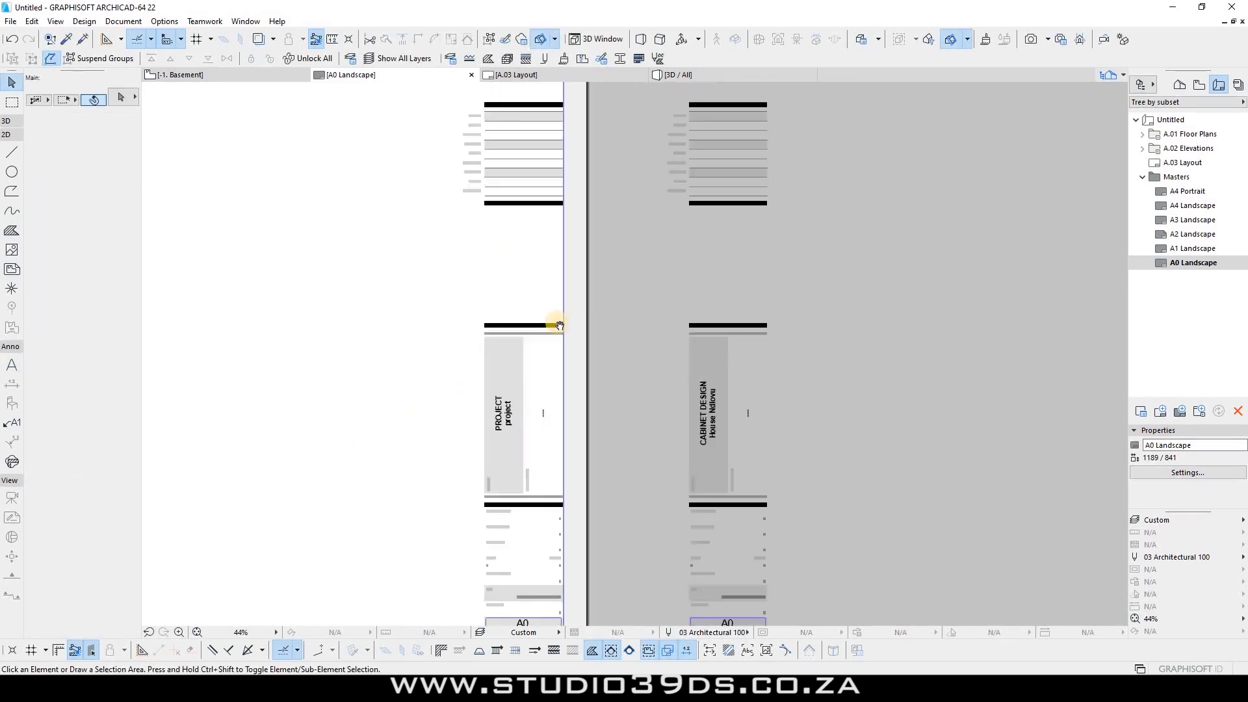
Step: Fit the A0 sheet in view and move the title-block strip onto the sheet's right edge
middle_click_drag(557, 329, 516, 277)
scroll(465, 338, "up", 4)
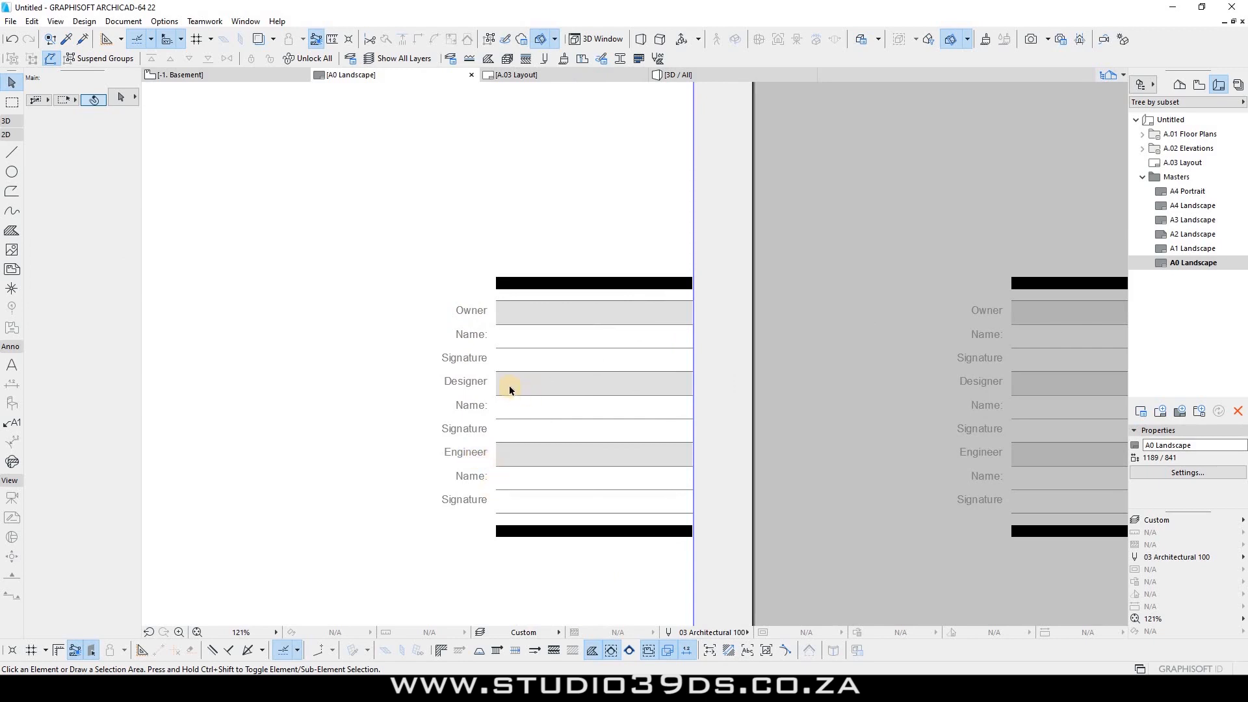
scroll(509, 388, "down", 8)
scroll(532, 362, "up", 4)
double_click(1215, 262)
left_click_drag(710, 445, 675, 130)
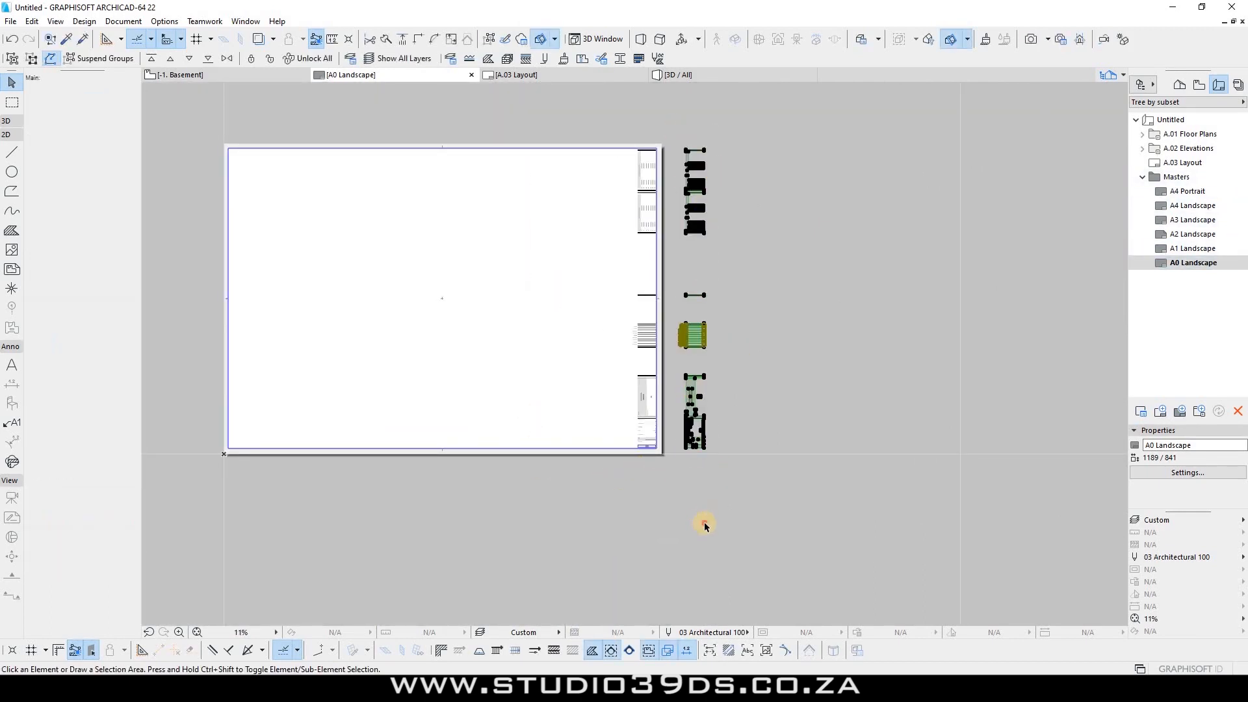
left_click_drag(705, 525, 574, 118)
left_click(1182, 248)
Step: Paste the copied title block onto the A1 Landscape master
left_click(1183, 250)
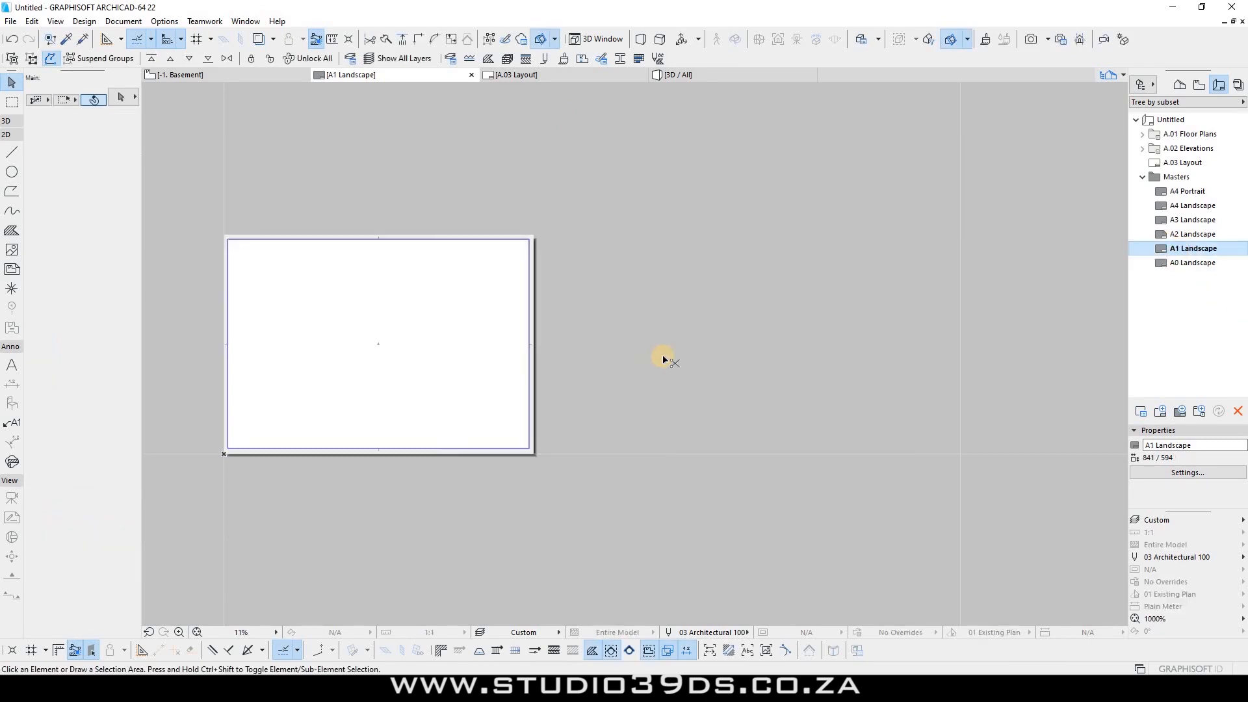
key("ctrl+v")
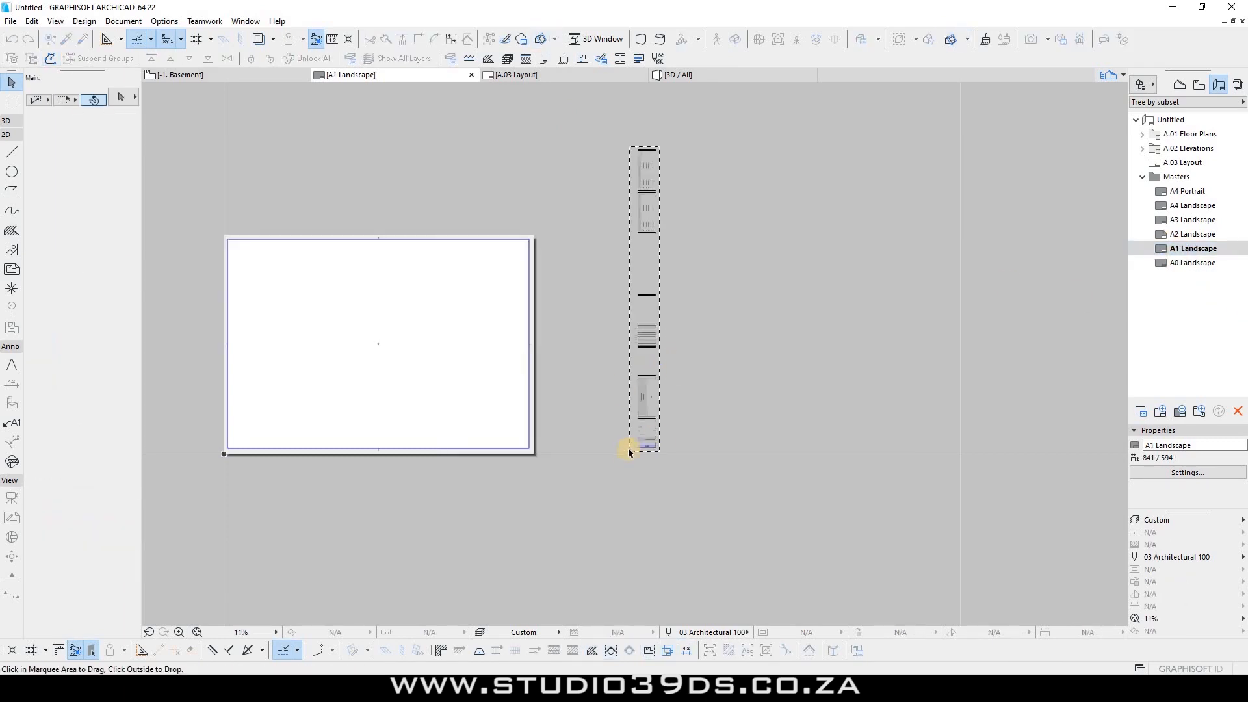
scroll(660, 451, "up", 5)
scroll(661, 329, "down", 3)
scroll(635, 162, "up", 3)
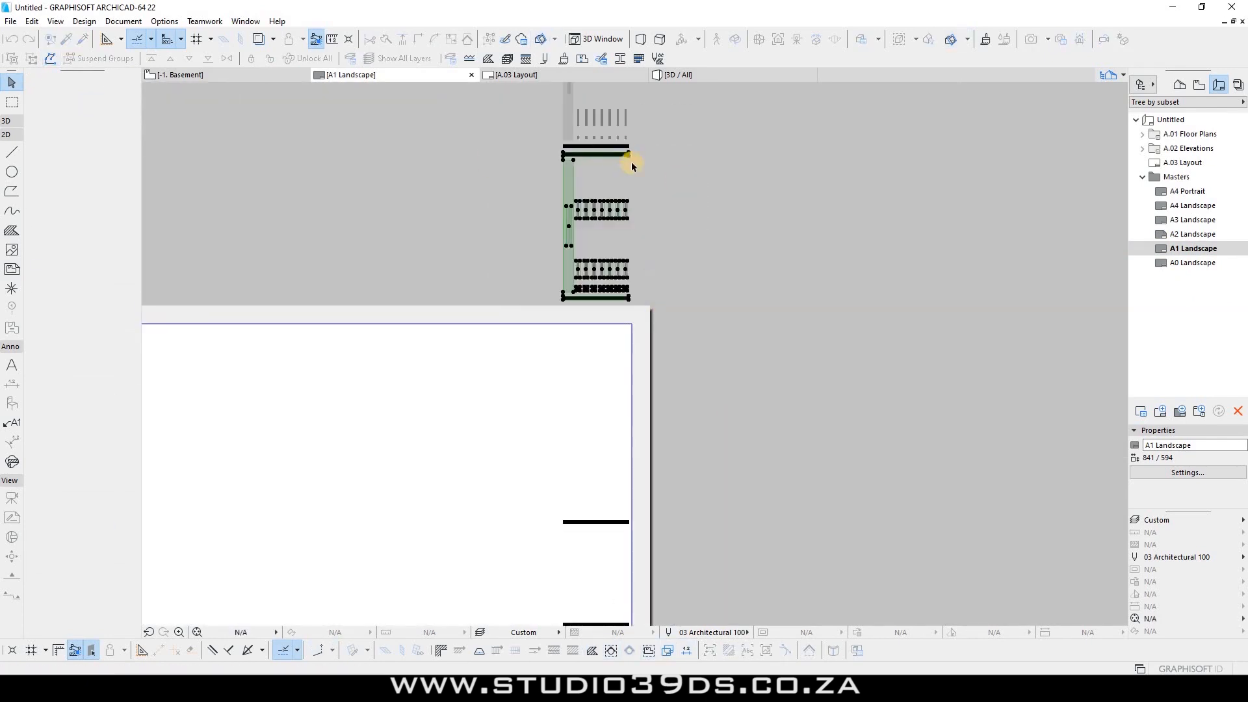
scroll(769, 321, "down", 4)
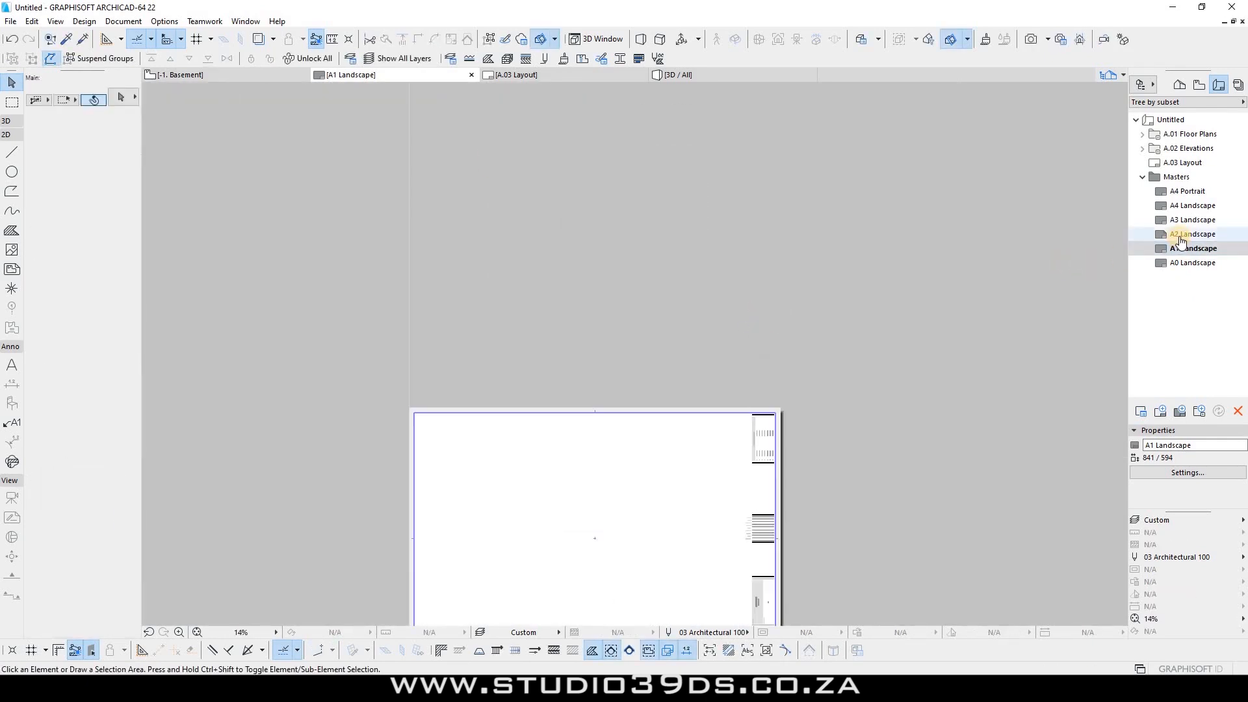
scroll(851, 272, "down", 2)
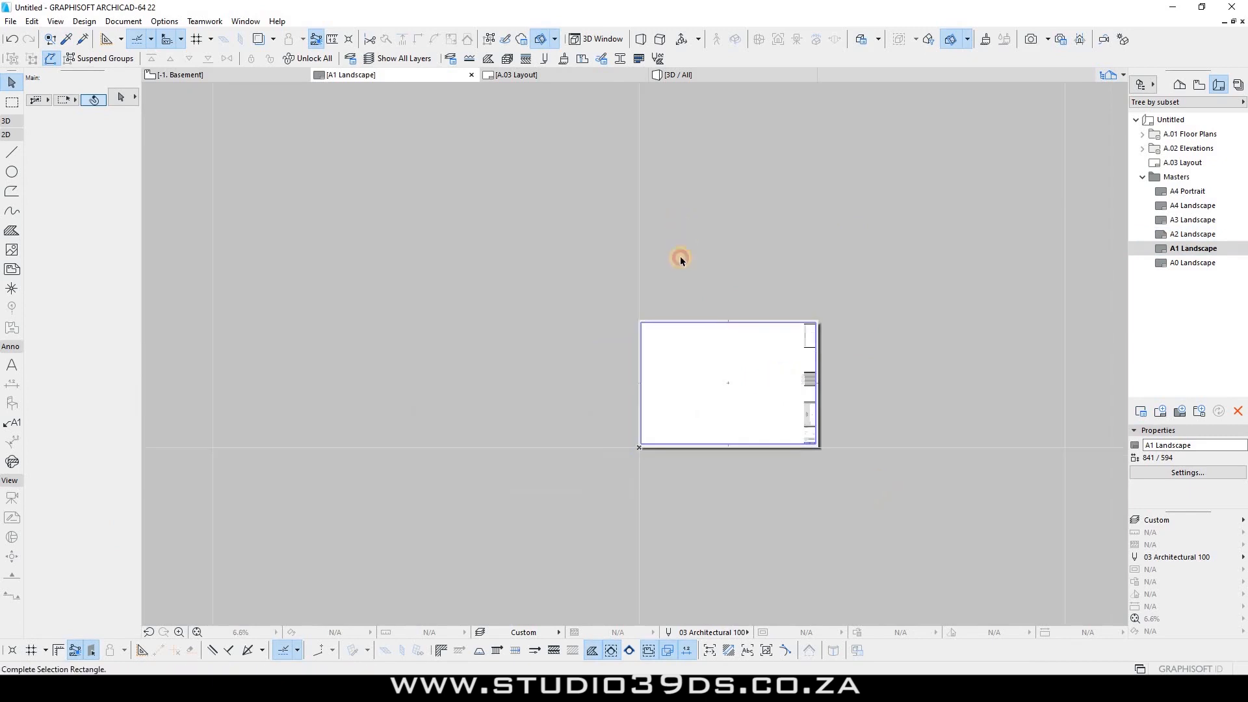
Step: Select everything on the A1 master and paste it beside the A2 Landscape sheet
key("ctrl+a")
double_click(1181, 235)
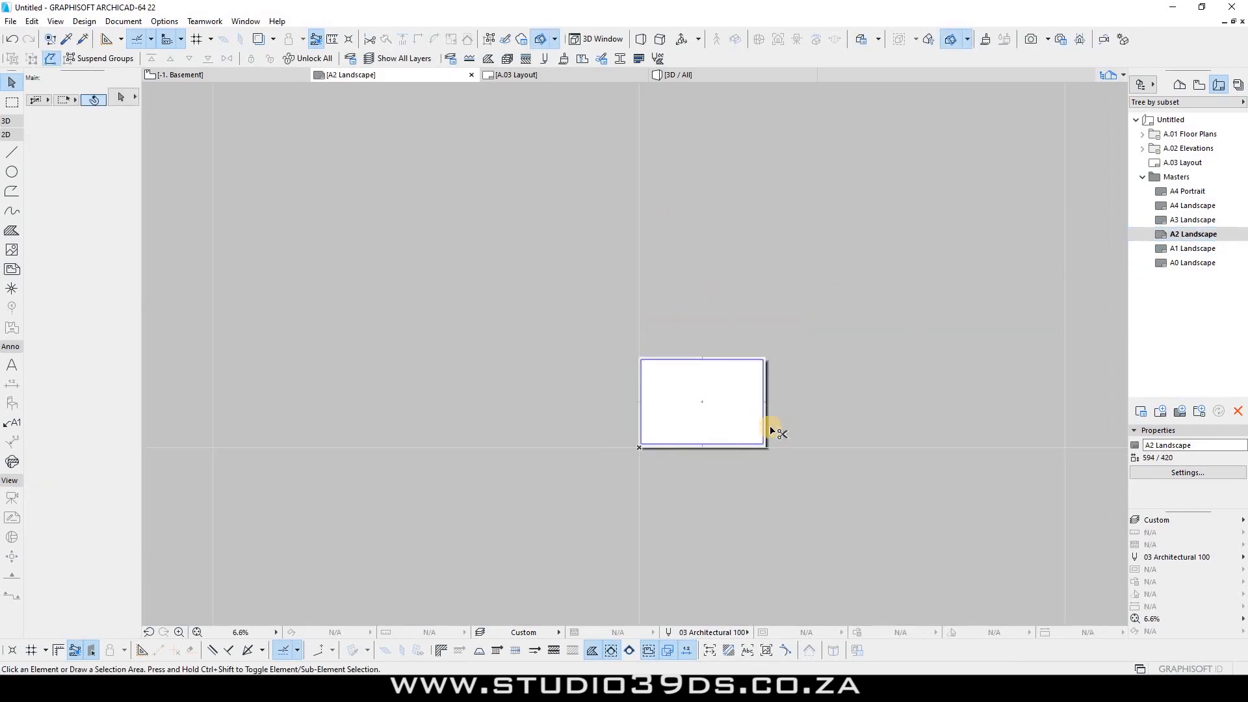
key("ctrl+v")
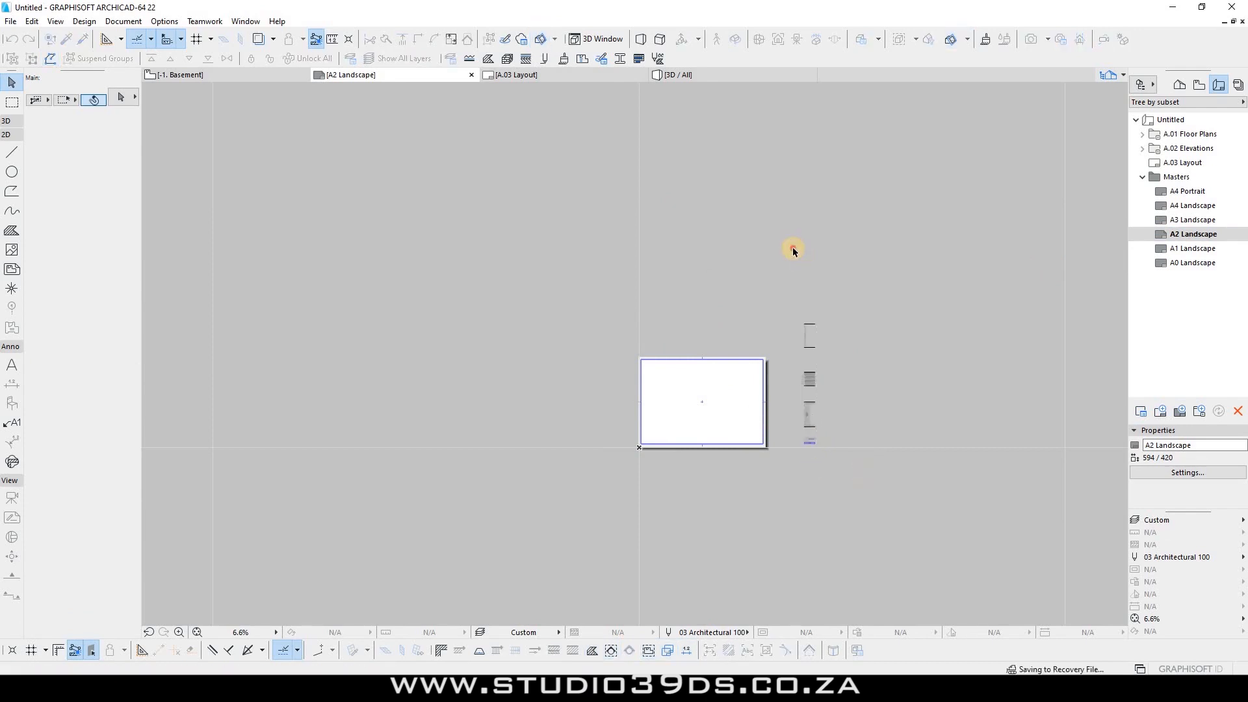
Step: Move the pasted title block by its corner into the A2 sheet's bottom-right corner
scroll(824, 431, "up", 4)
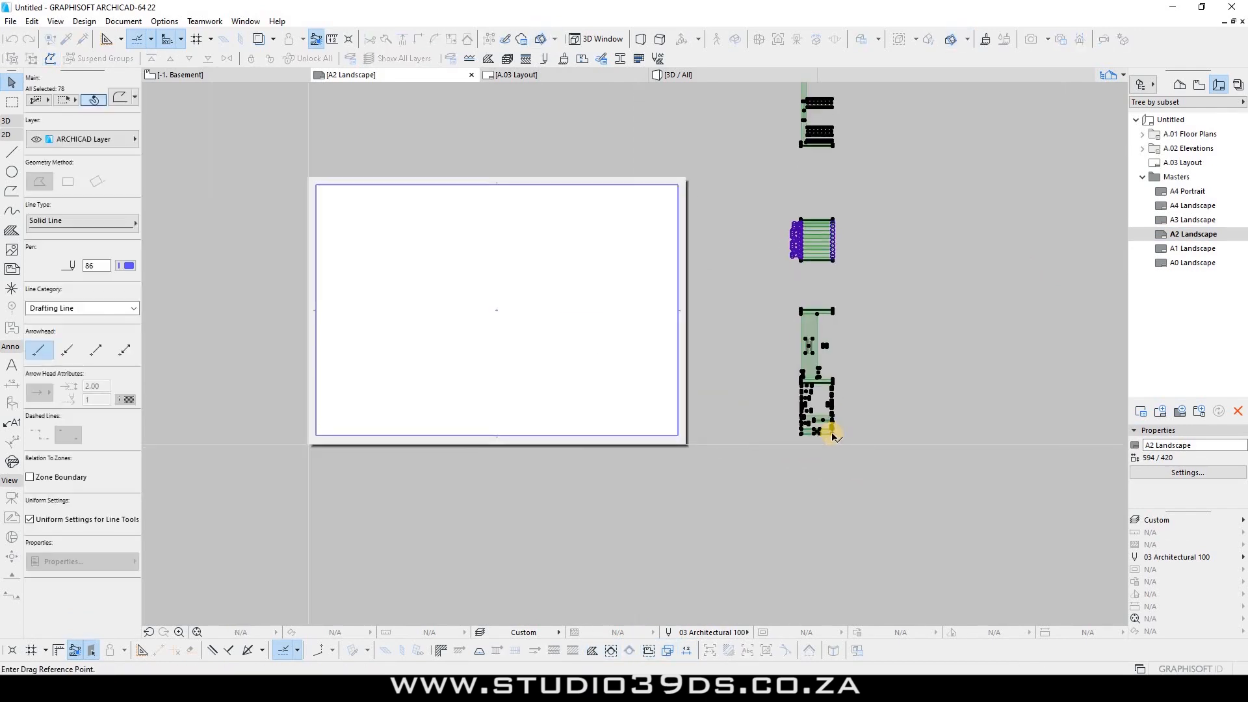
left_click(788, 431)
scroll(871, 455, "up", 4)
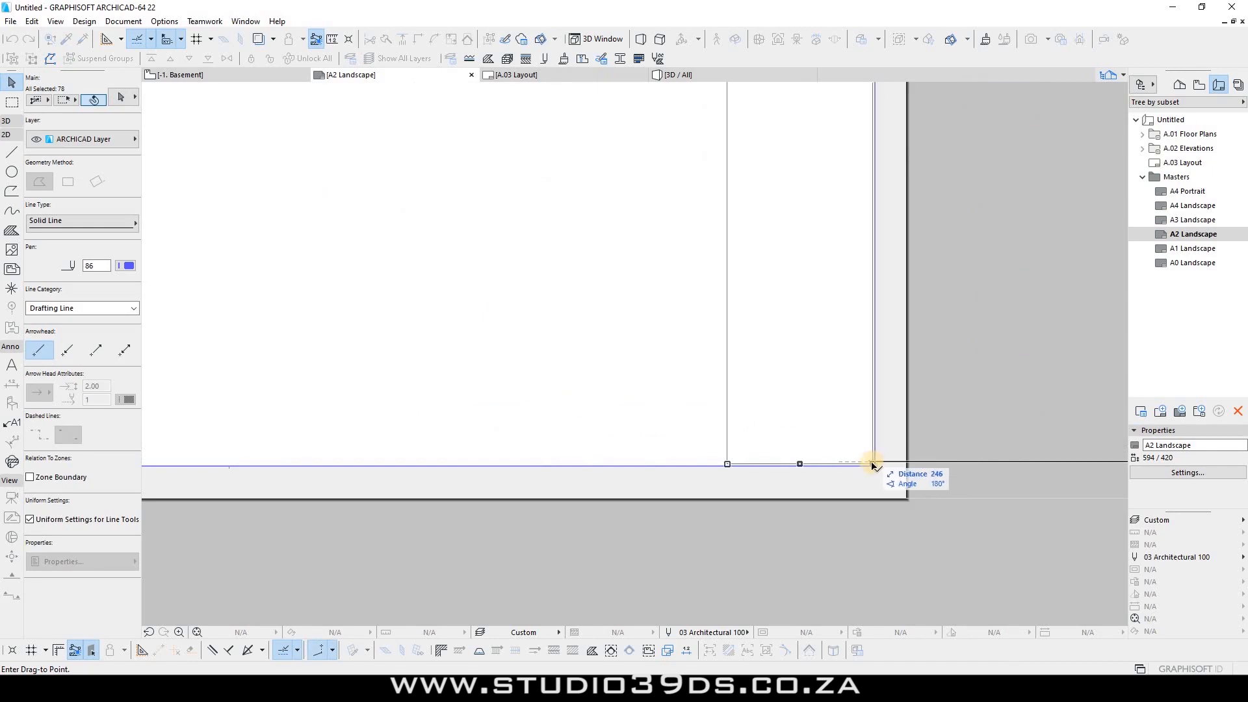
left_click(873, 465)
scroll(676, 334, "down", 5)
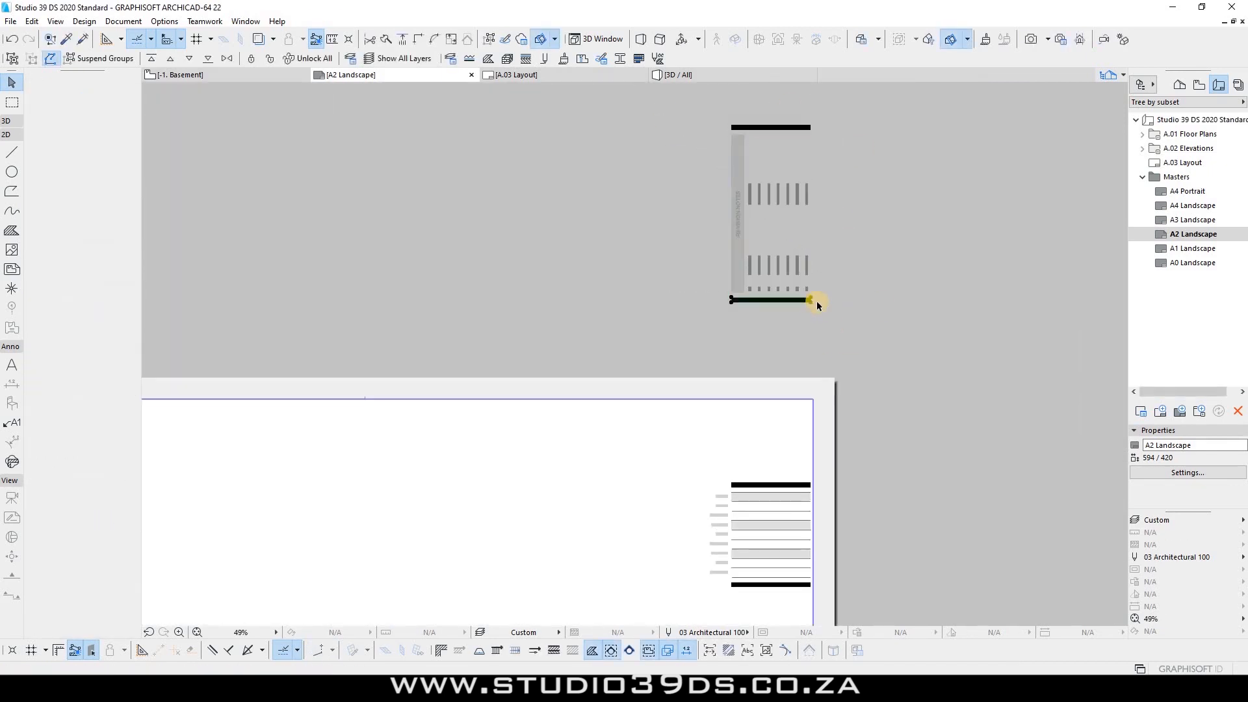
scroll(816, 300, "up", 2)
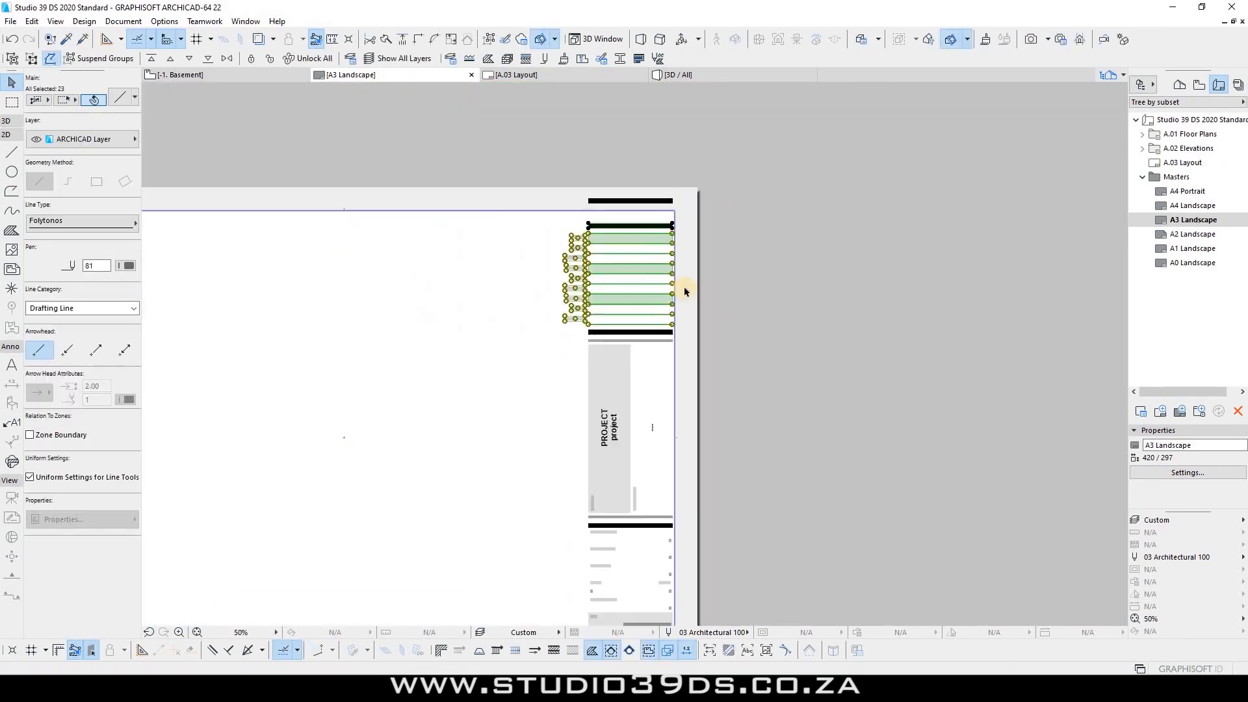
Step: Deselect the title-block lines and view the A3 Landscape master with its title block
left_click(683, 286)
scroll(689, 305, "down", 4)
scroll(789, 423, "up", 5)
scroll(650, 255, "up", 1)
scroll(748, 338, "down", 4)
scroll(751, 444, "up", 4)
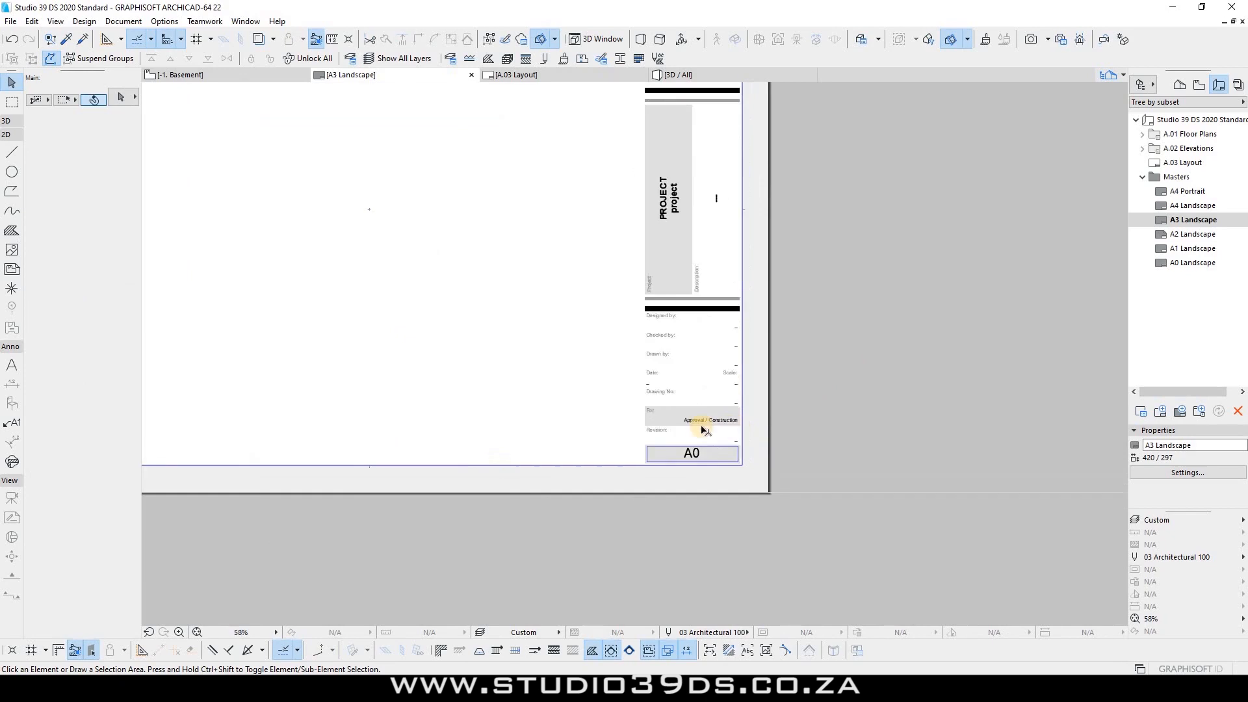
scroll(715, 471, "up", 6)
Step: Change the A3 Landscape master's size label from A0 to A3
double_click(707, 470)
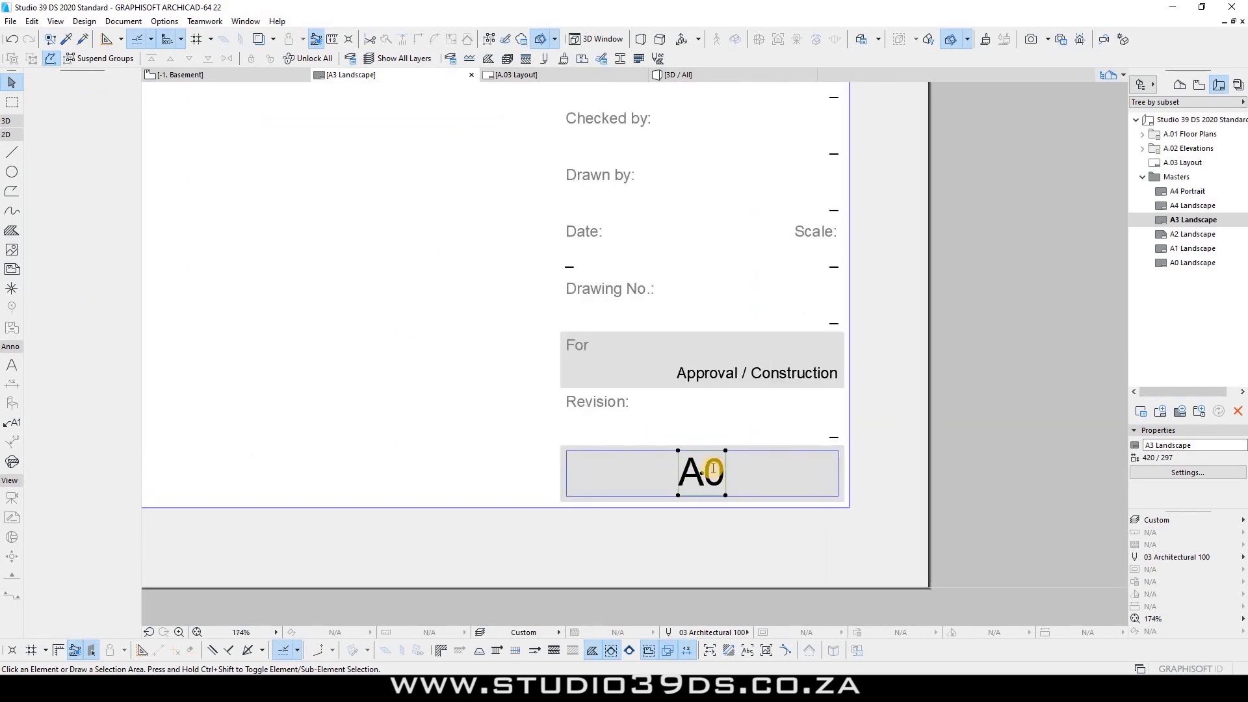
left_click_drag(703, 471, 719, 470)
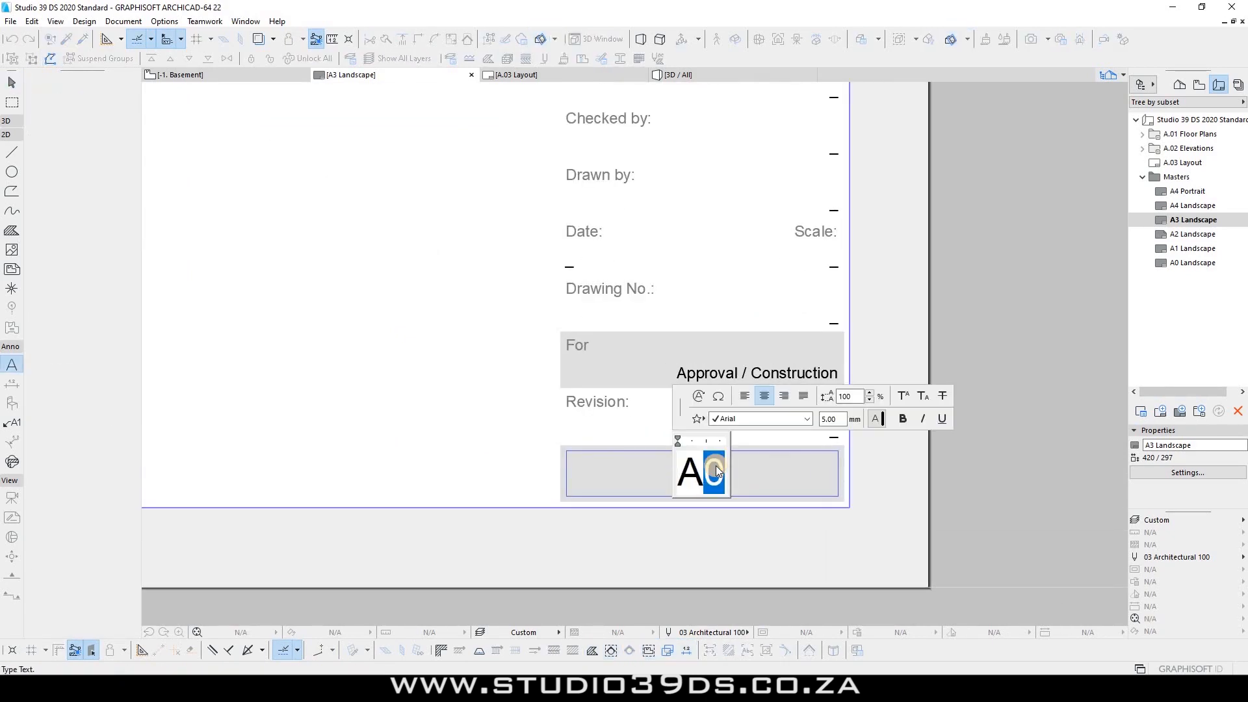
type("3")
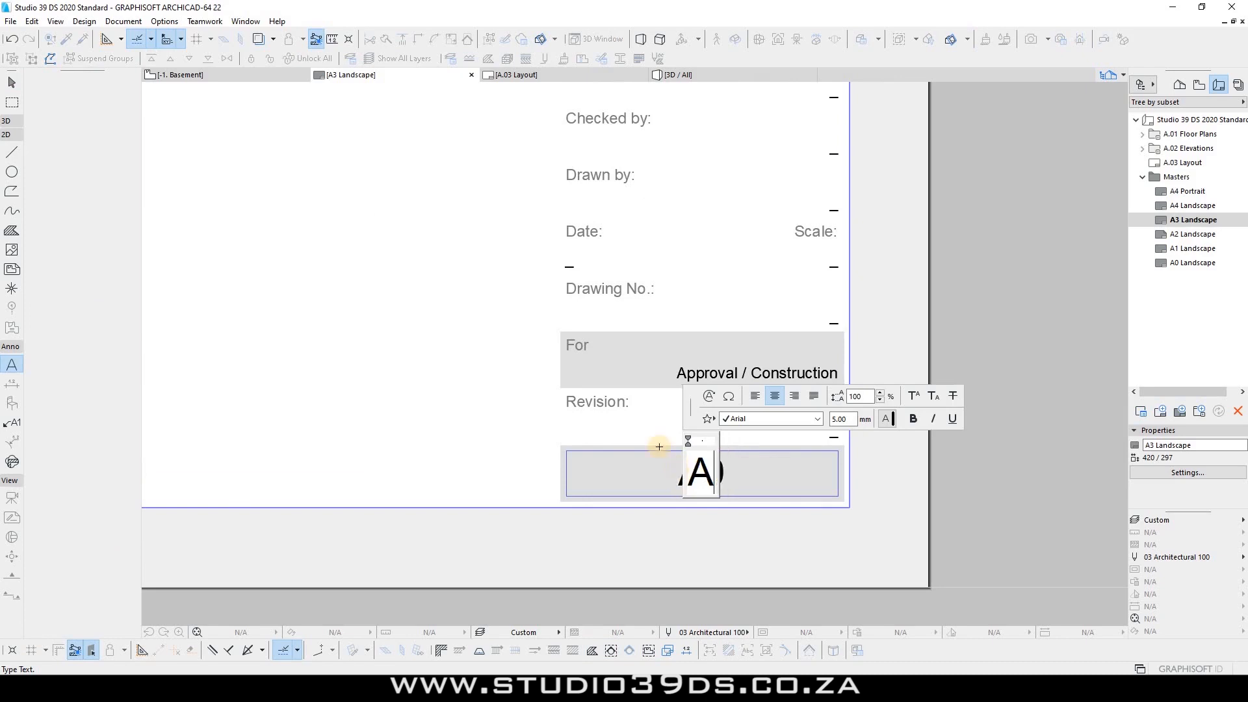
Step: On the A2 Landscape master, change the size label from A0 to A2
double_click(1193, 234)
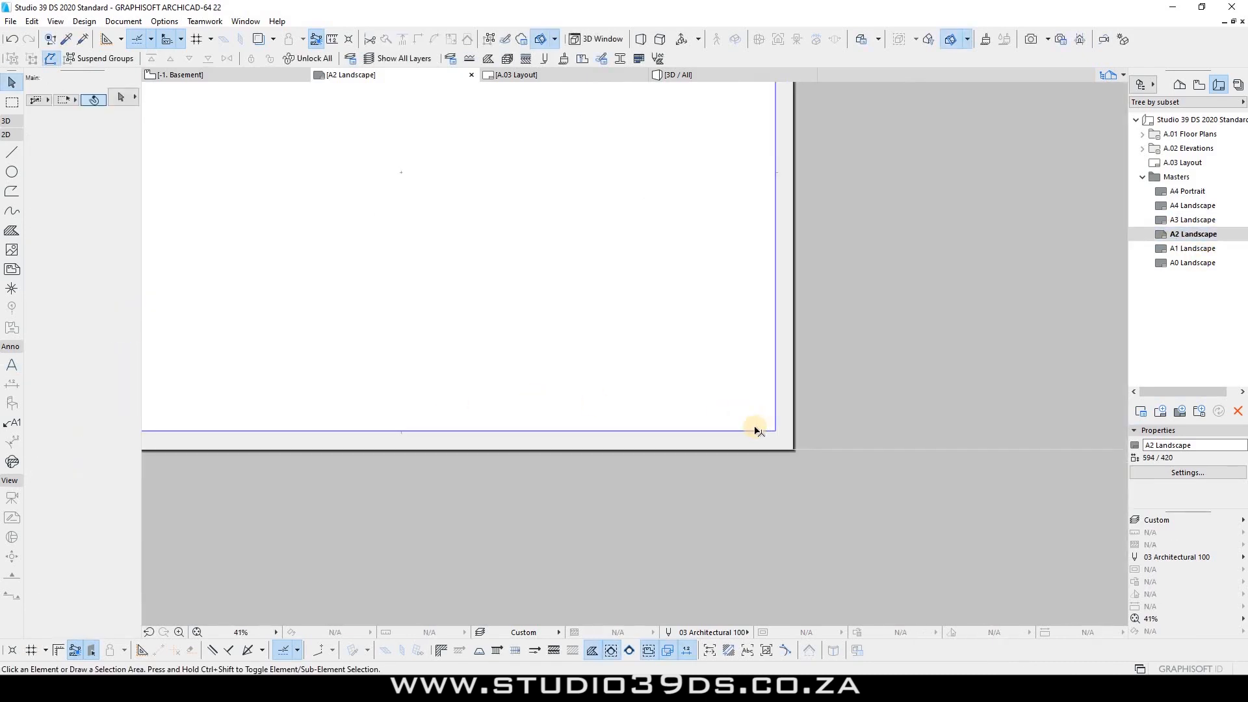
left_click(711, 420)
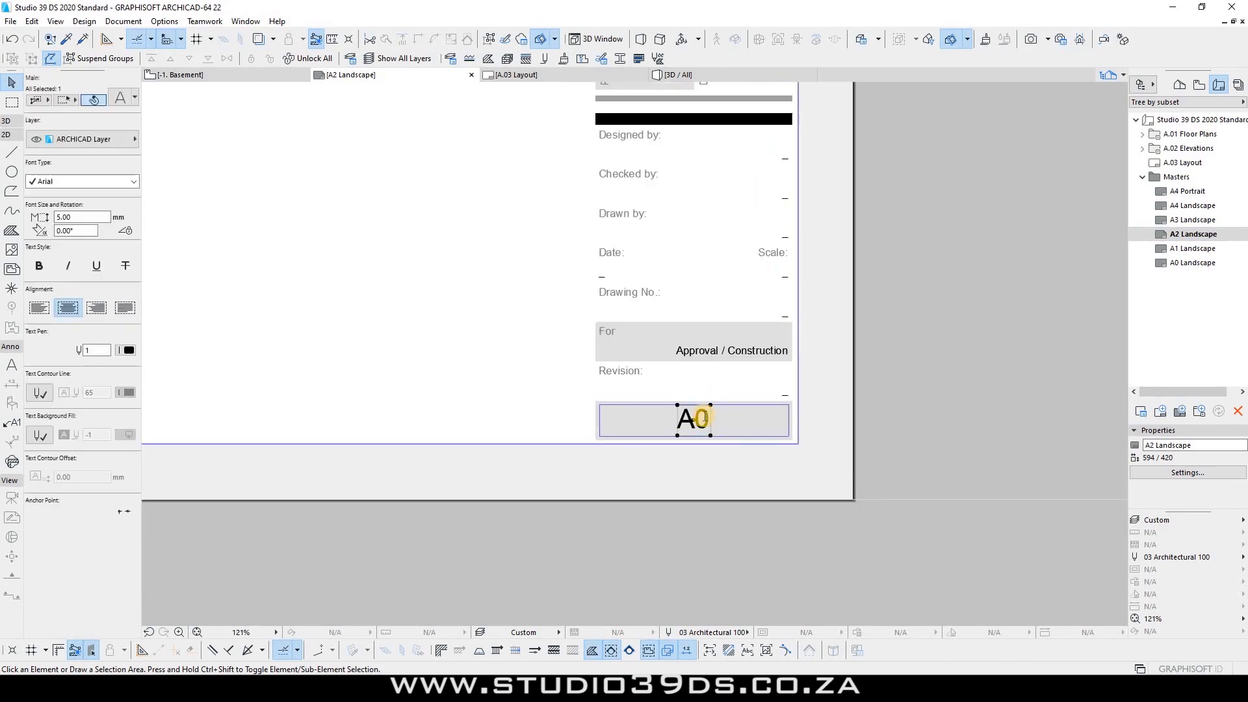
double_click(712, 418)
left_click_drag(713, 419, 693, 420)
type("2")
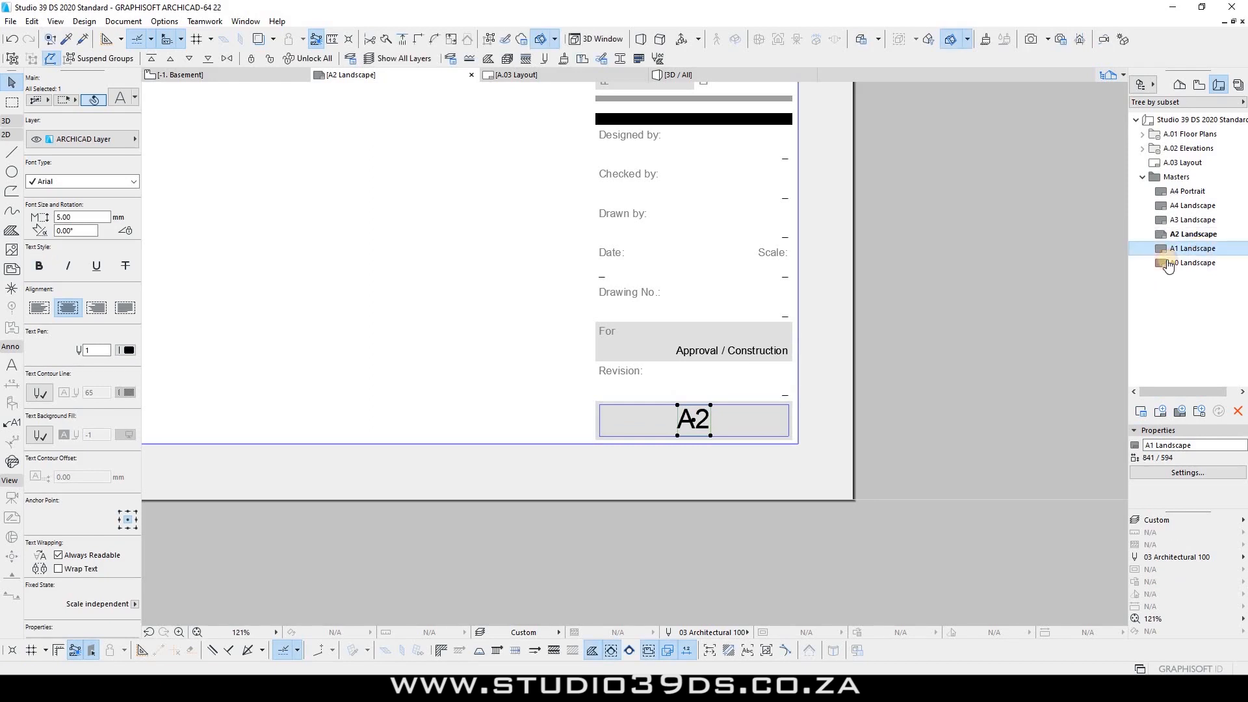
Step: On the A1 Landscape master, change the size label from A0 to A1
double_click(1202, 248)
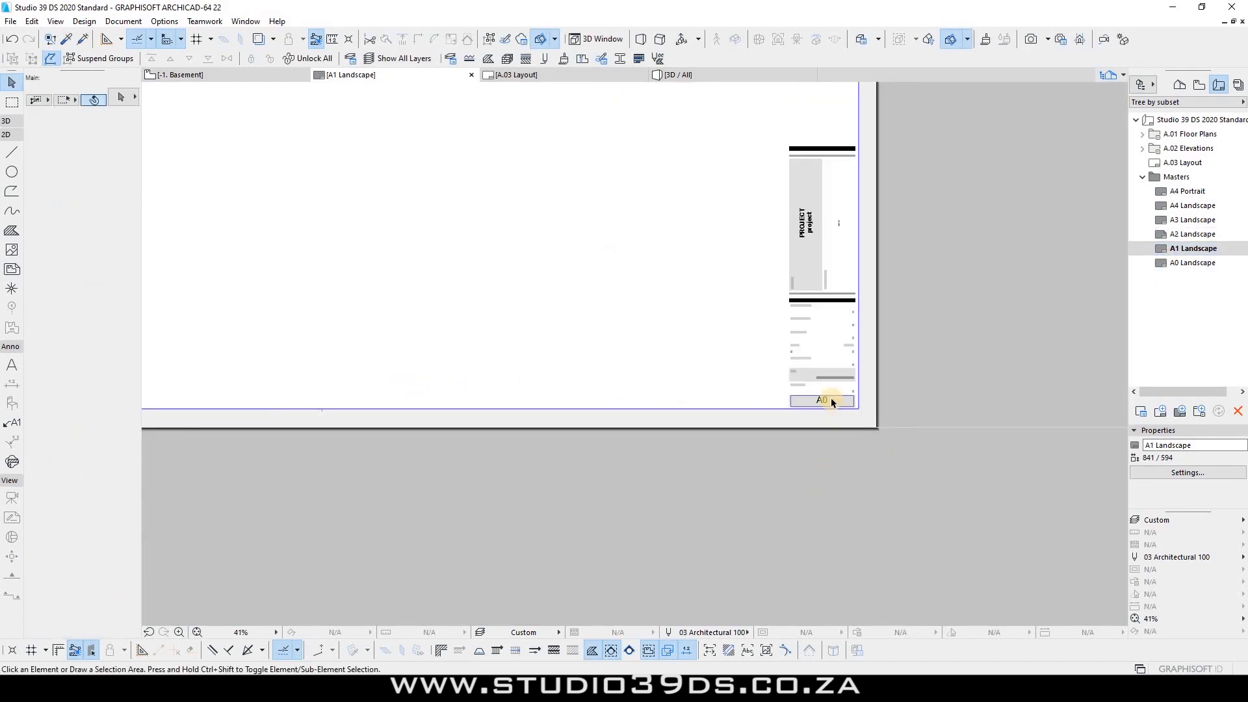
scroll(788, 356, "up", 5)
left_click(771, 351)
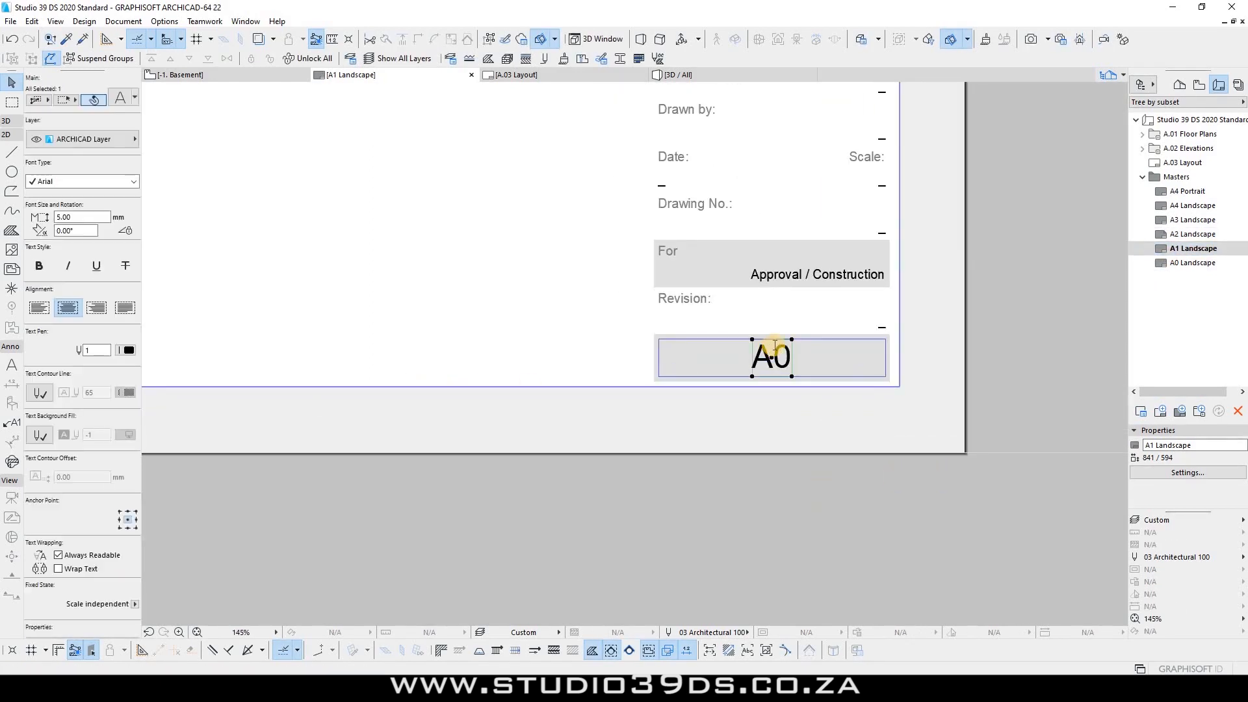
double_click(771, 351)
left_click_drag(773, 351, 785, 348)
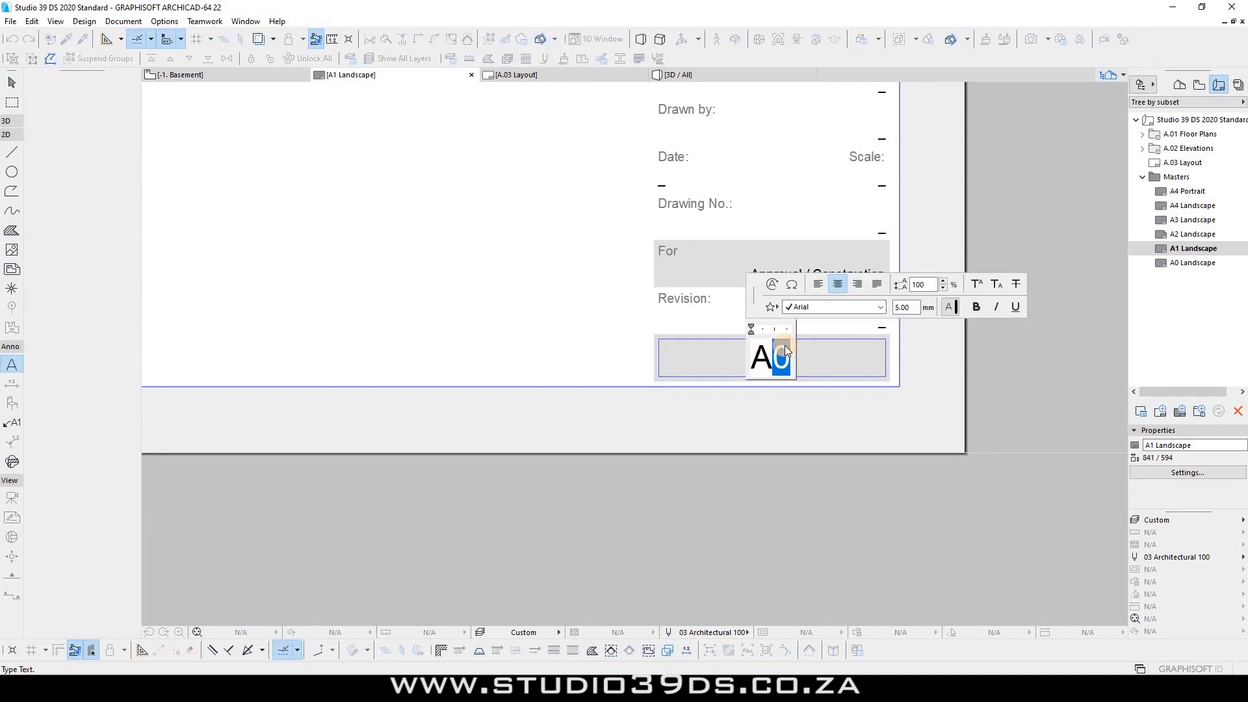
type("1")
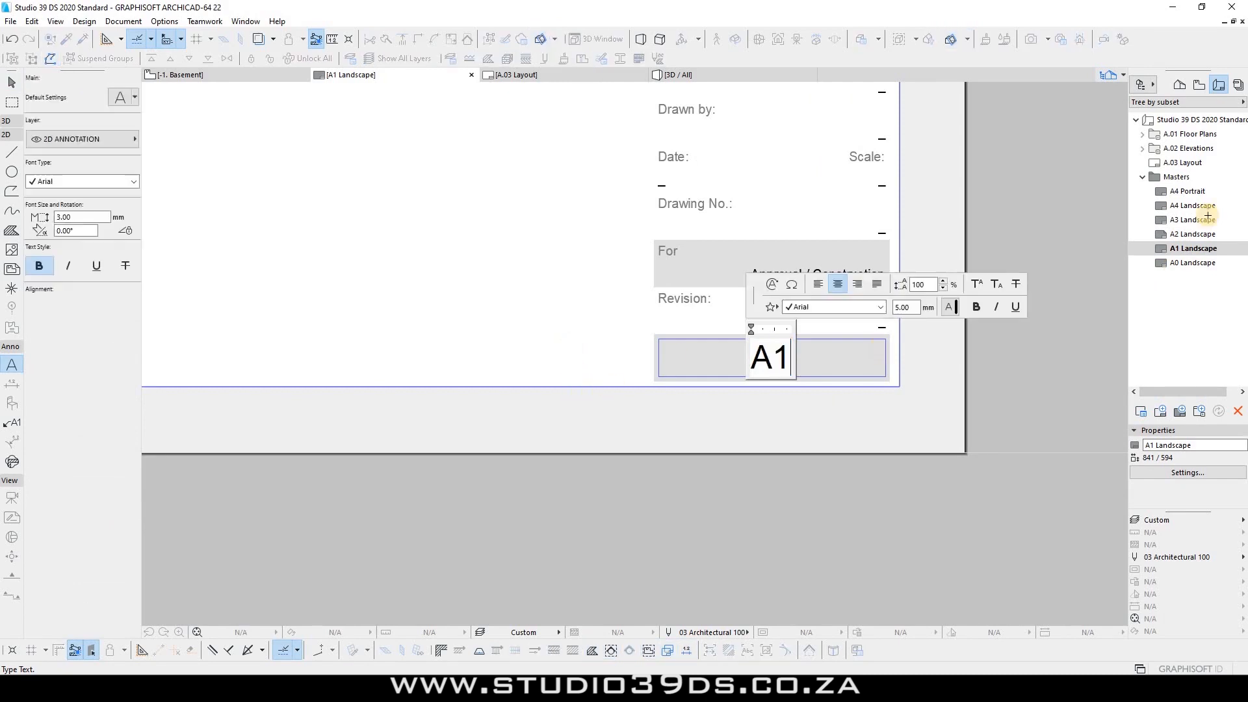
key("Escape")
double_click(1188, 192)
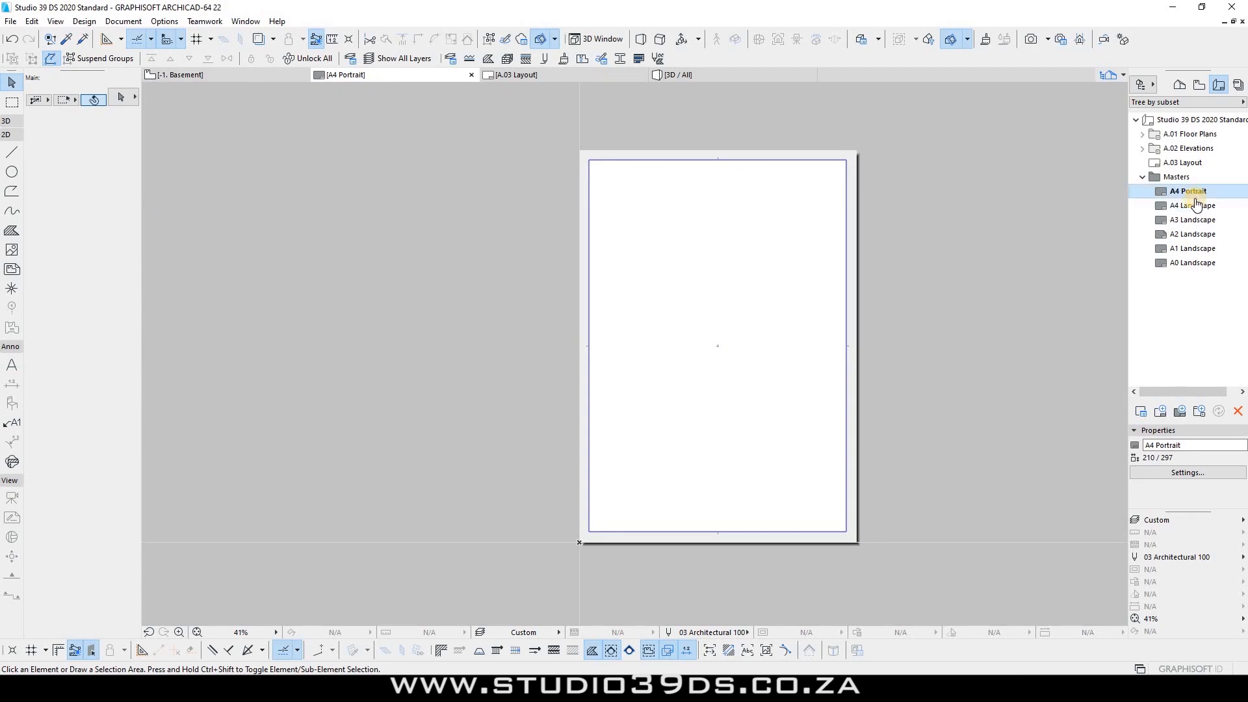
Step: Open layout A.03 from the Navigator
scroll(650, 342, "down", 8)
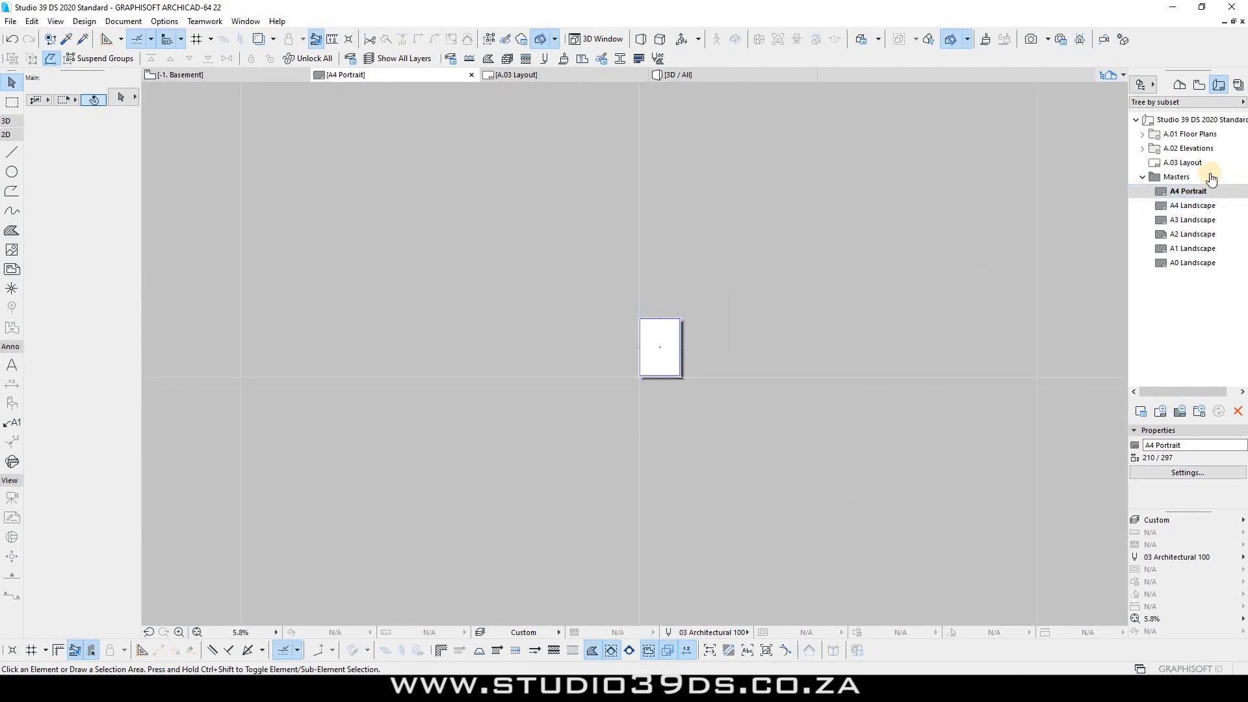
left_click(1182, 191)
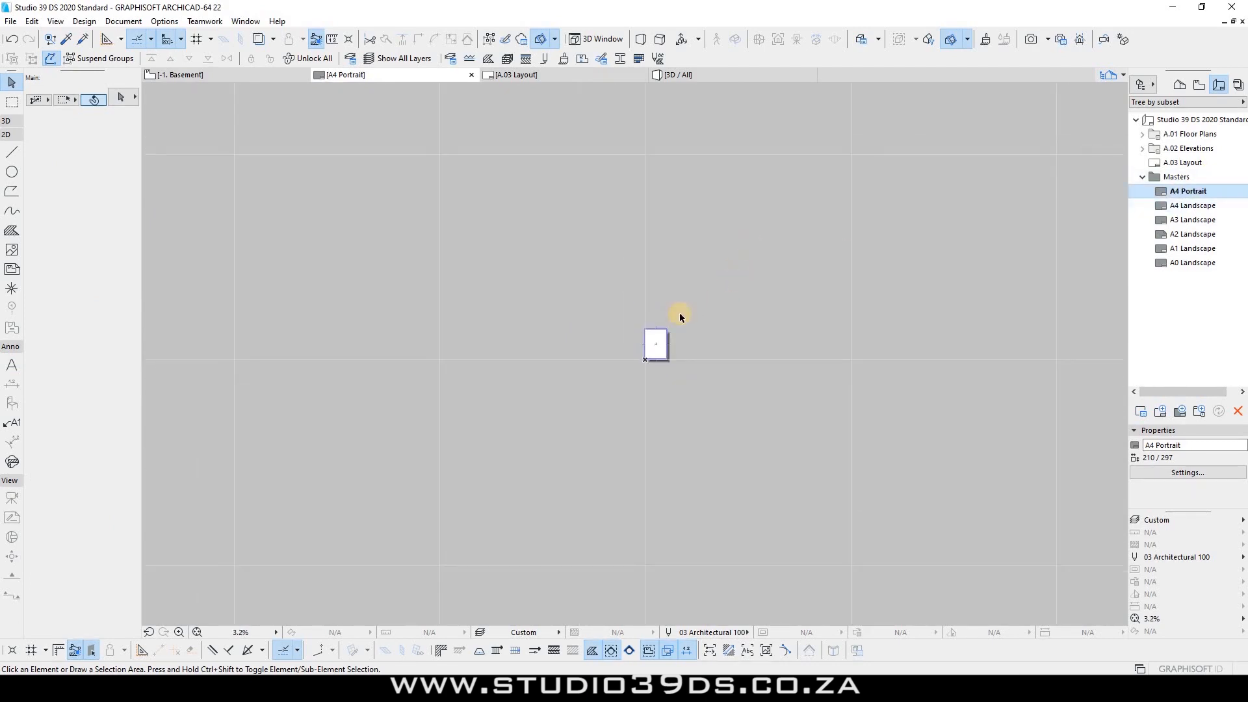
double_click(1183, 163)
scroll(838, 269, "down", 10)
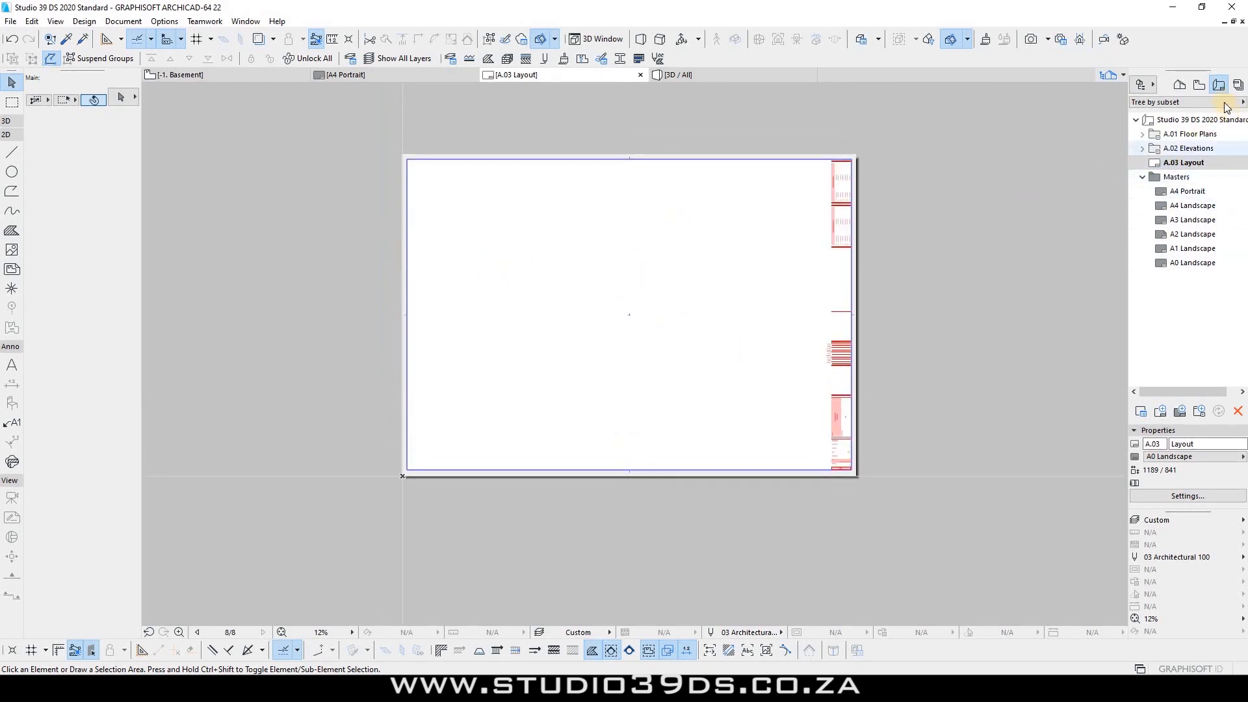
Step: Place the 0. Ground Floor plan view on layout A.03 as a drawing at 1:100
left_click(1199, 85)
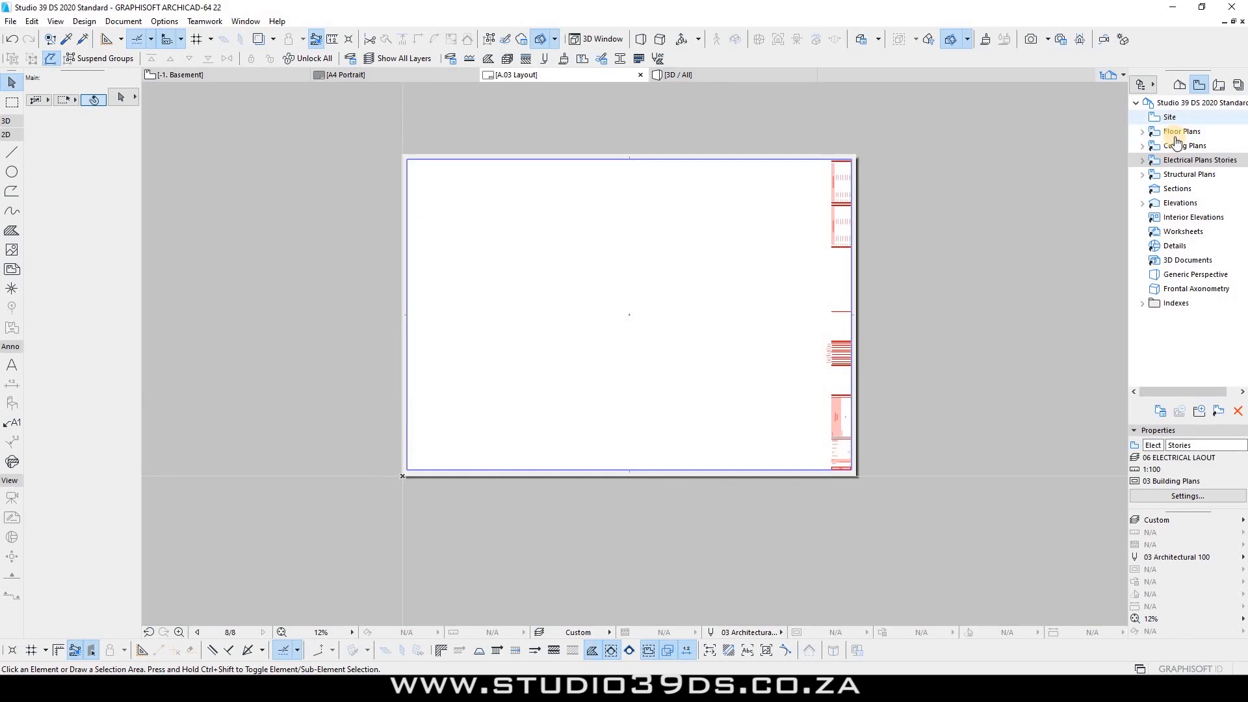
left_click(1142, 131)
left_click_drag(1197, 174, 656, 294)
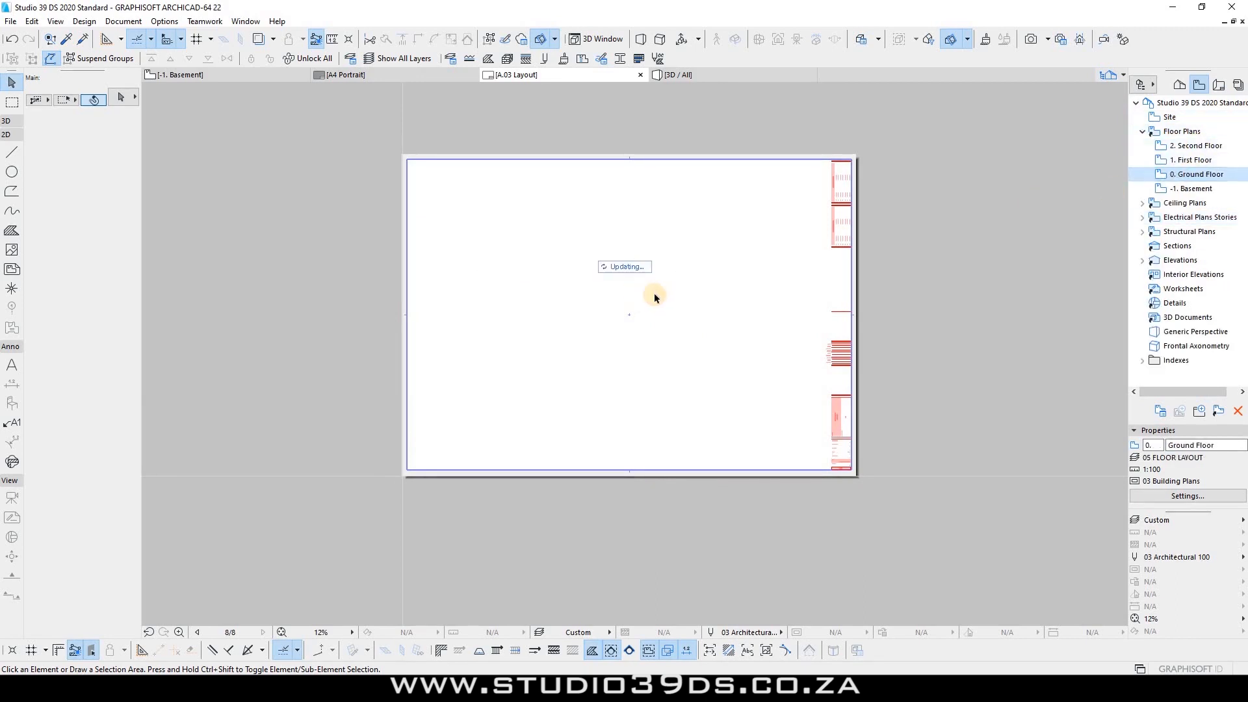
scroll(621, 278, "up", 2)
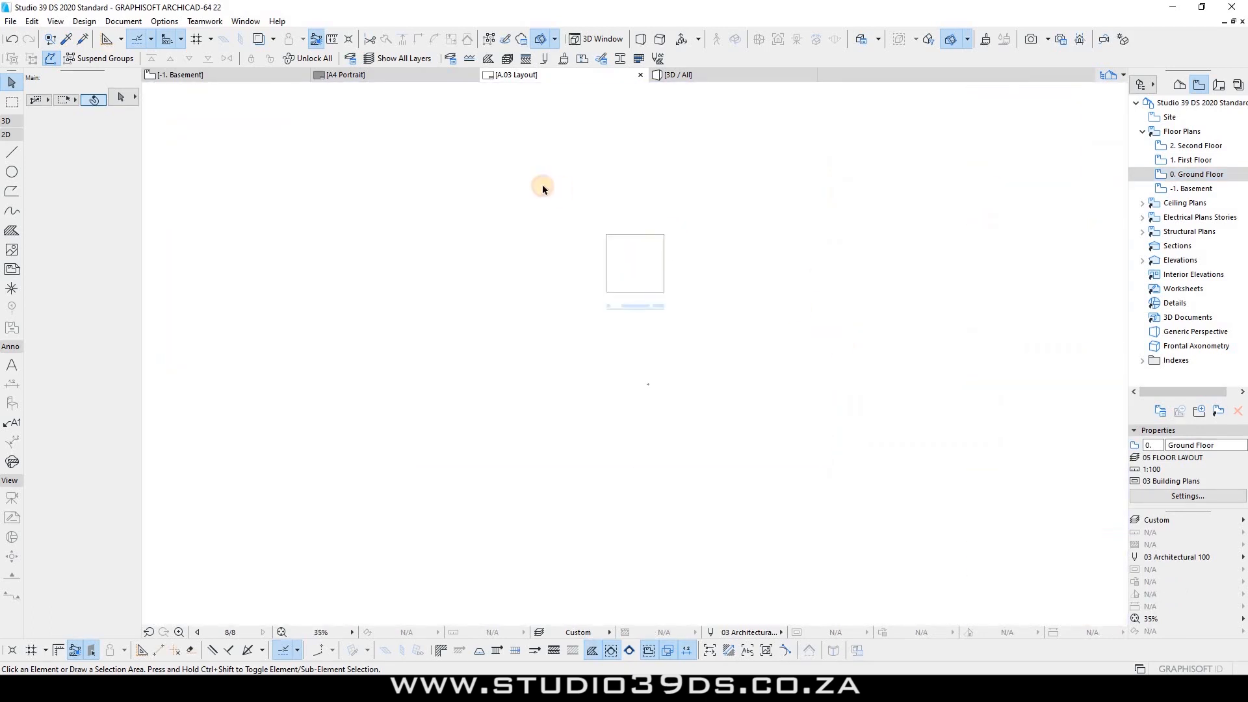
left_click(610, 279)
scroll(650, 286, "up", 2)
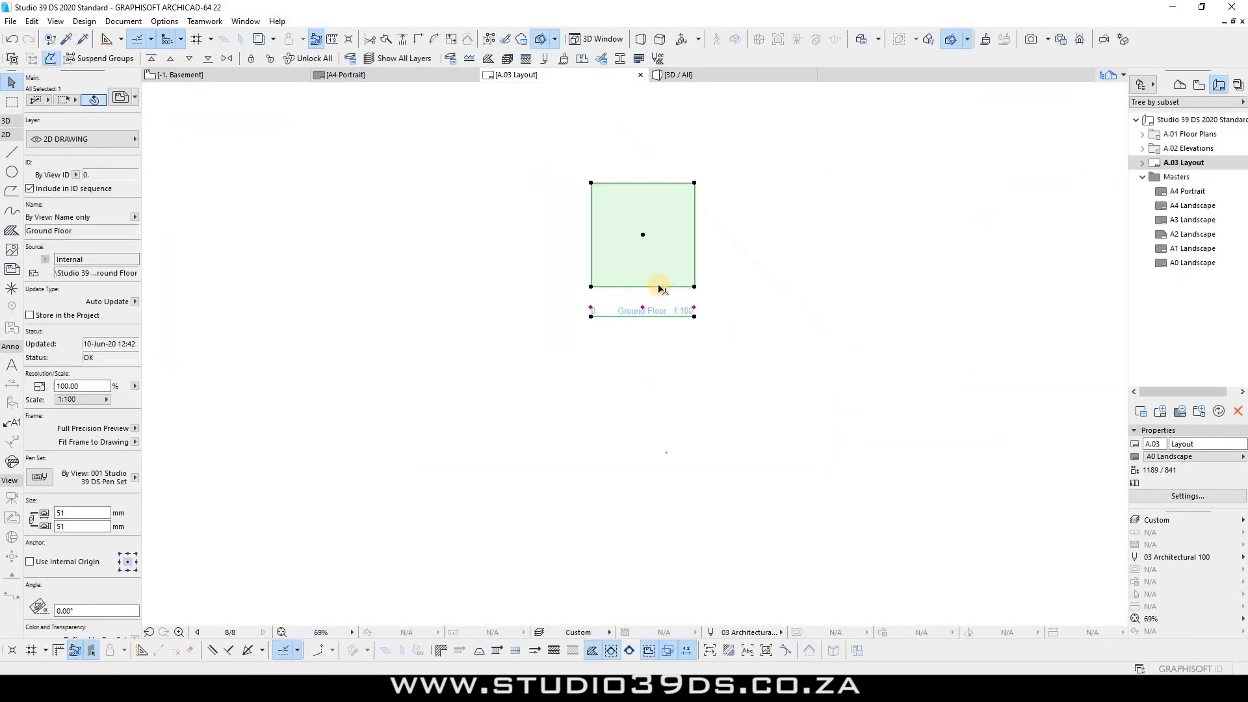
scroll(577, 270, "up", 3)
scroll(576, 271, "down", 3)
scroll(348, 292, "down", 3)
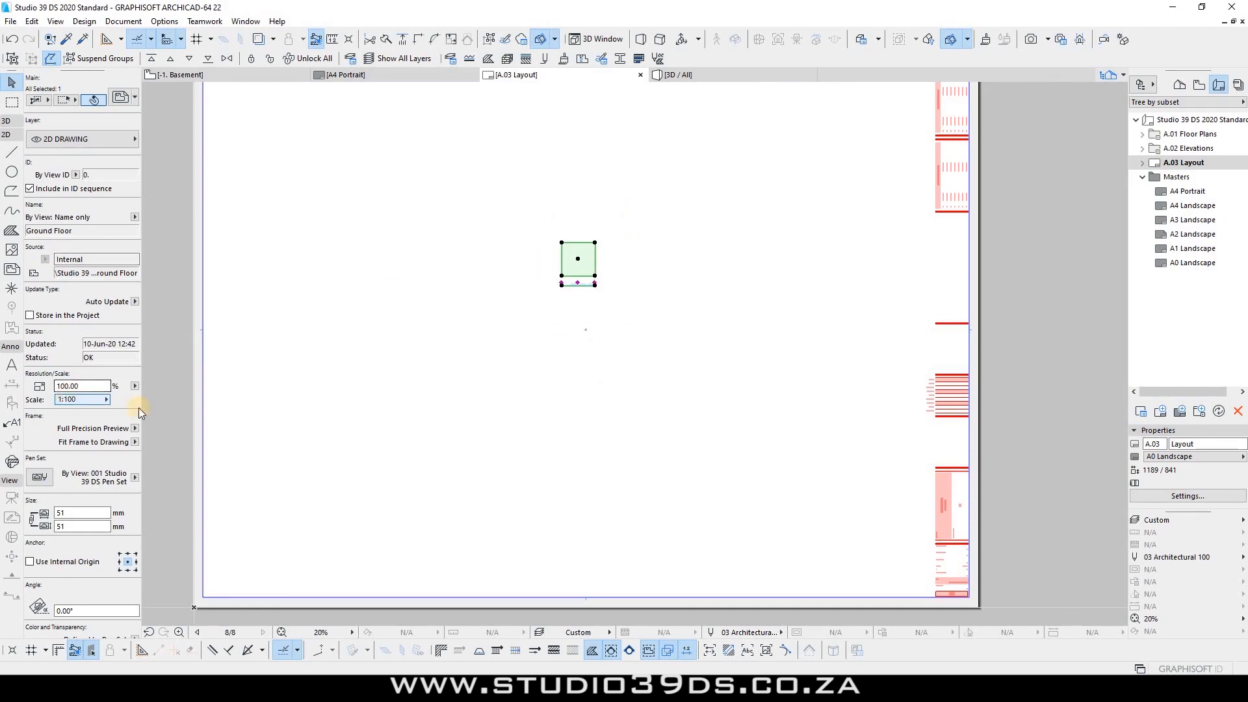
left_click(77, 399)
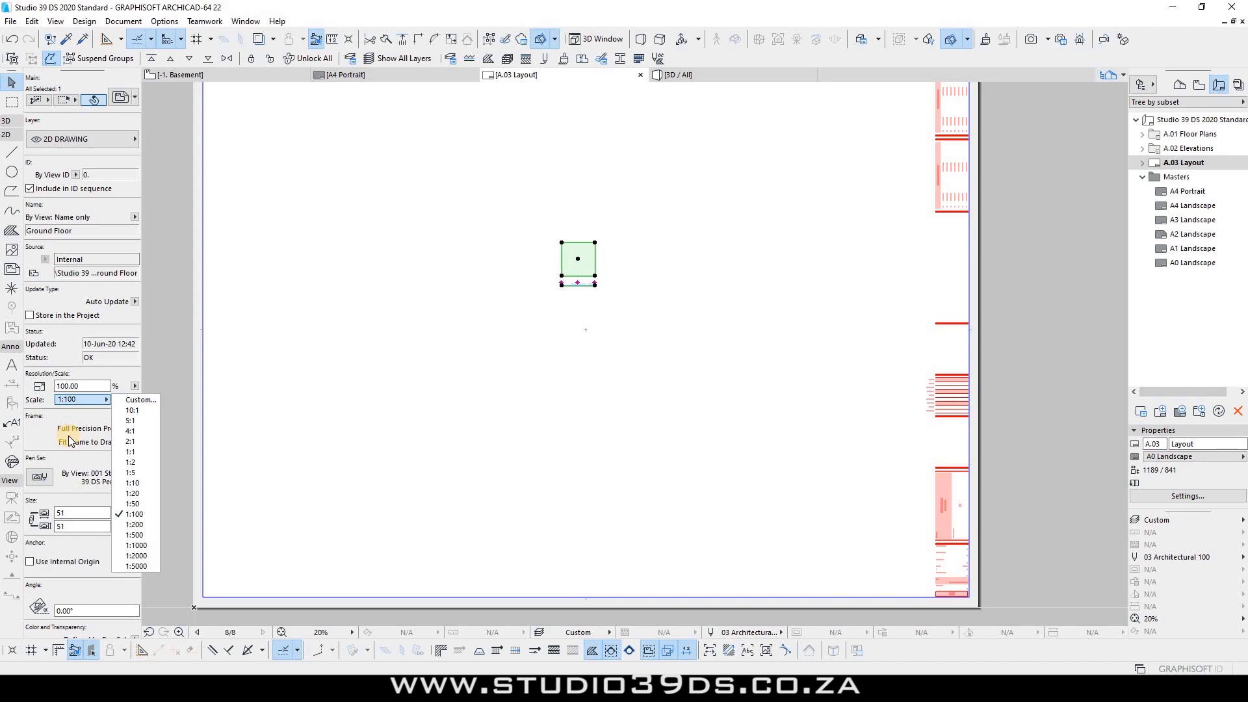
left_click(587, 345)
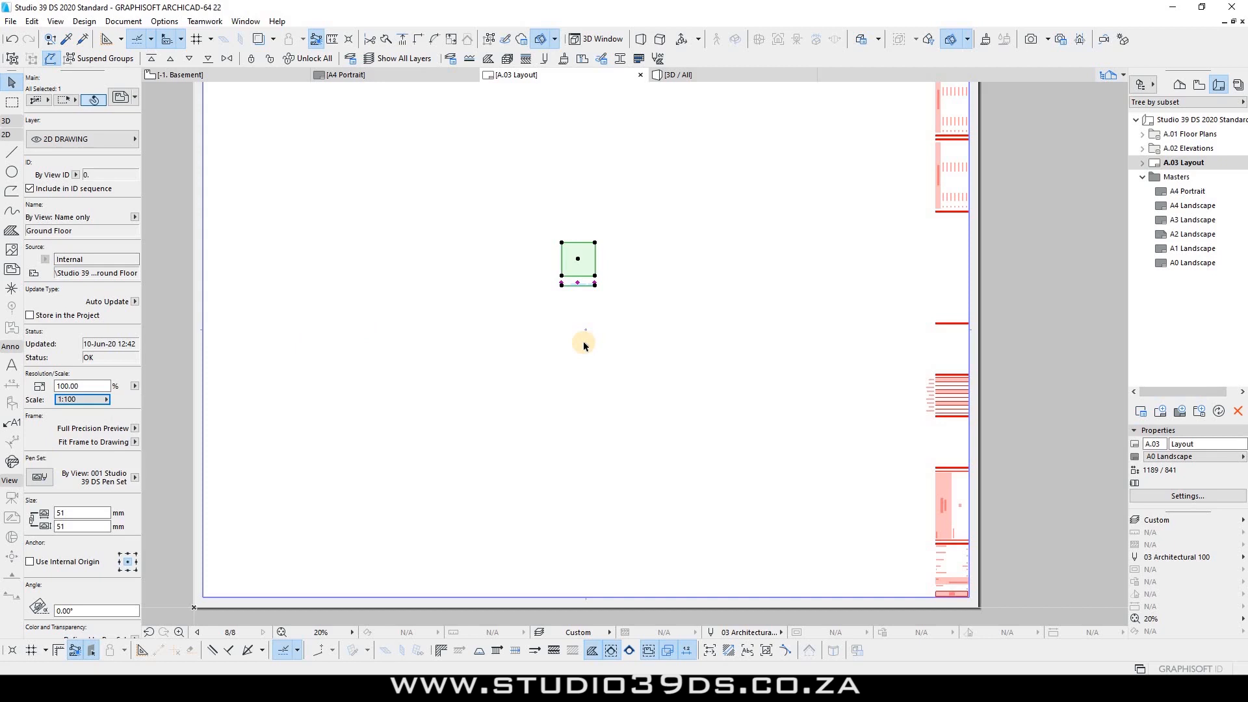
left_click(583, 344)
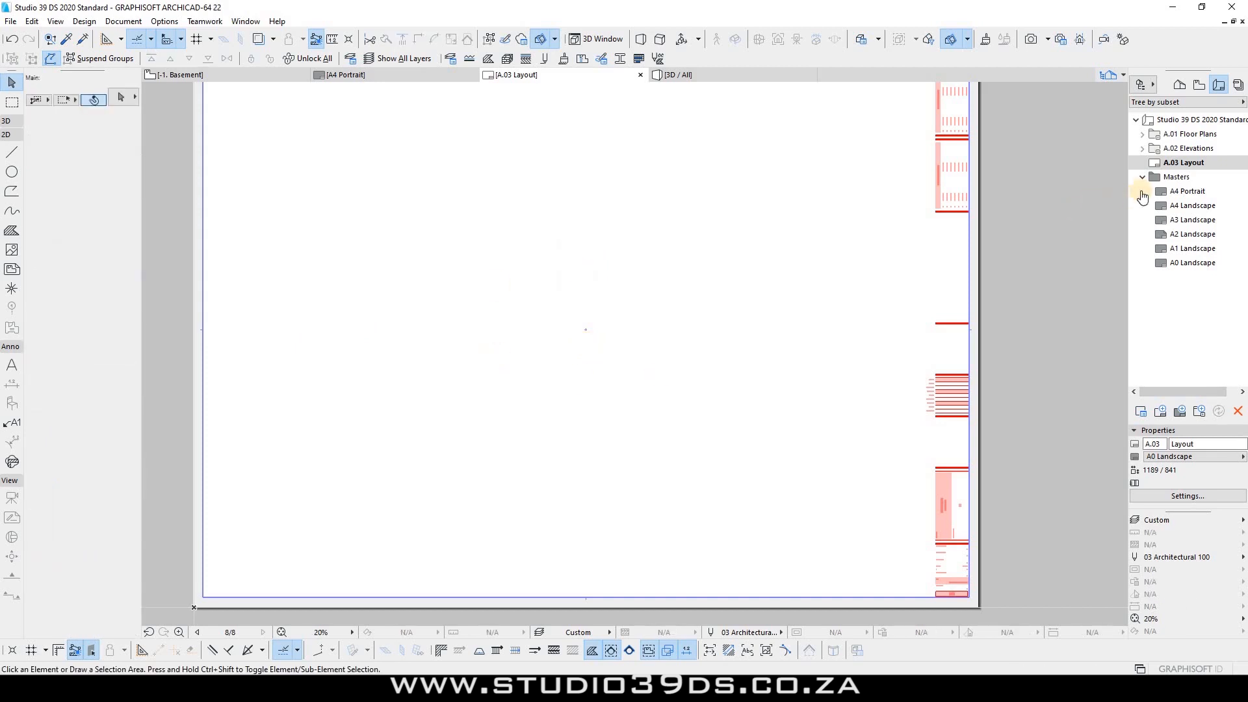
Step: In Layout Settings, switch A.03's master layout from A0 Landscape to A1 Landscape
right_click(1194, 164)
left_click(1170, 291)
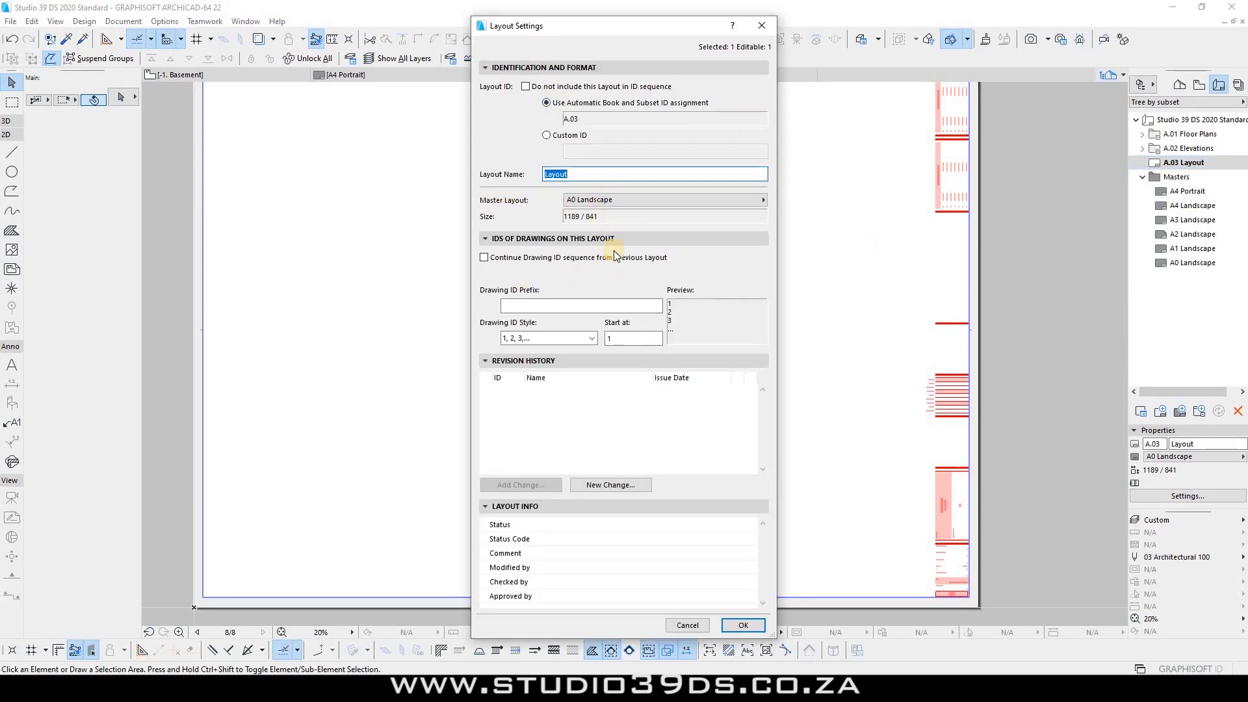
left_click(735, 197)
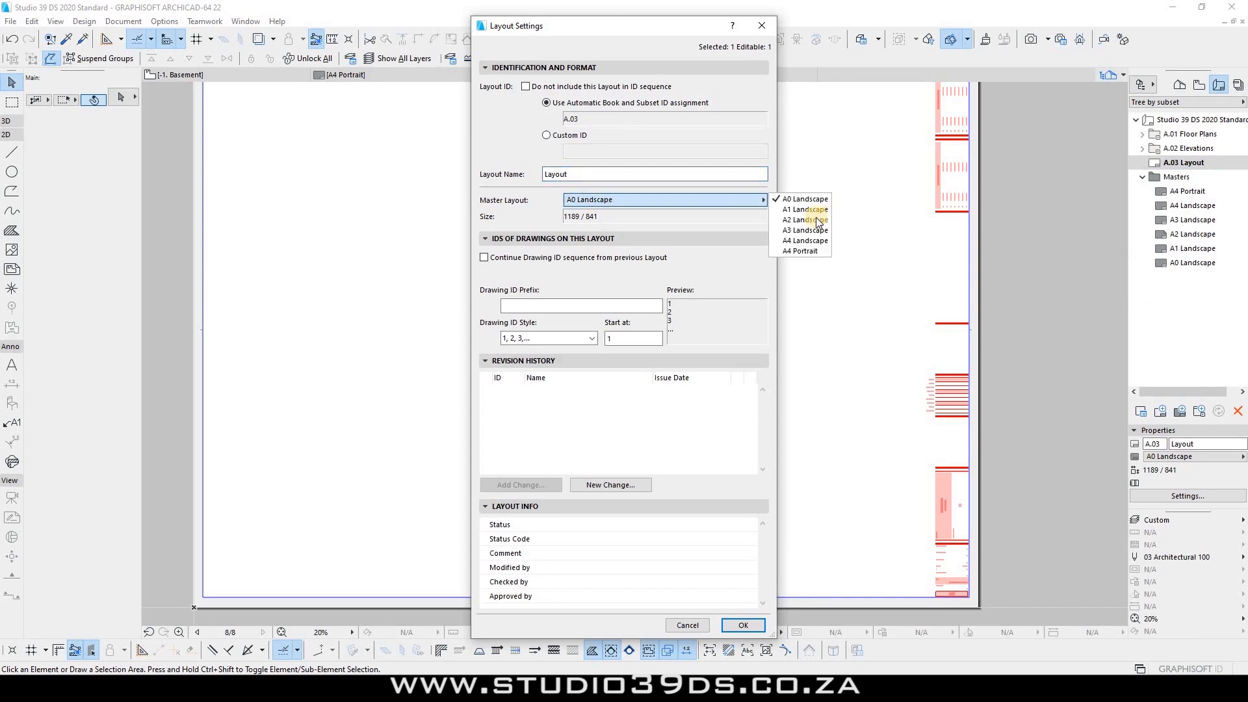
left_click(805, 209)
left_click(741, 626)
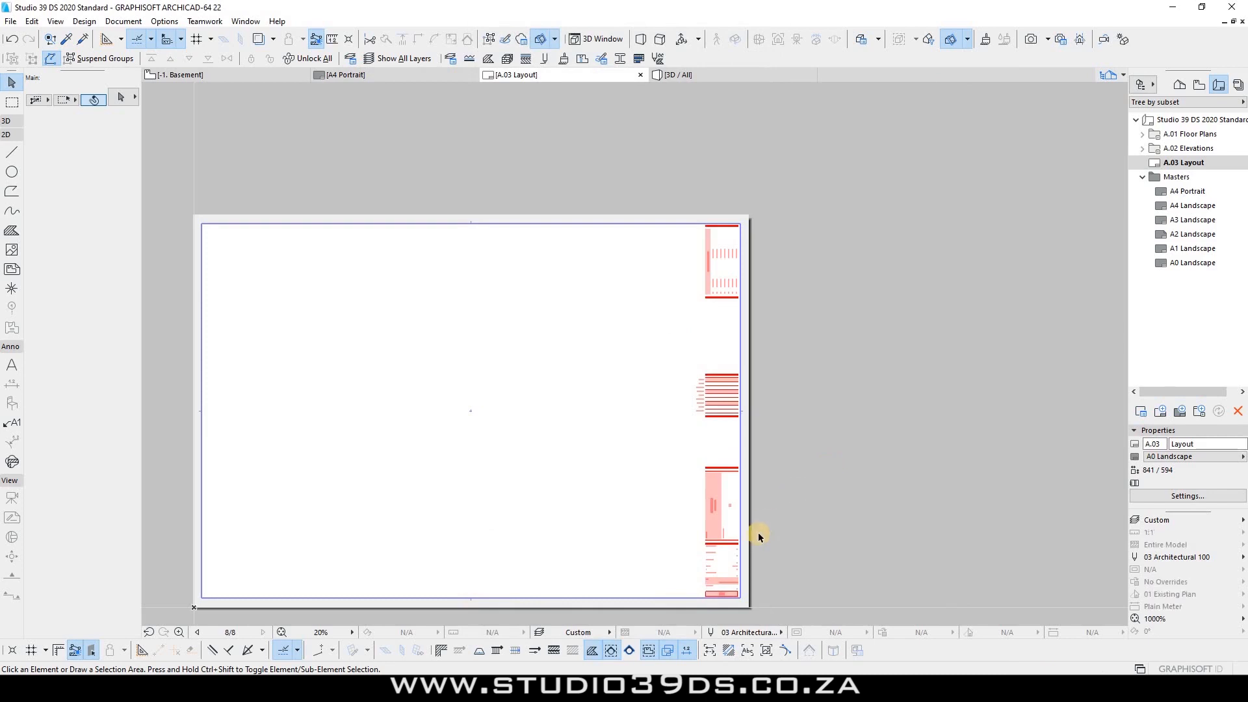
scroll(838, 488, "up", 3)
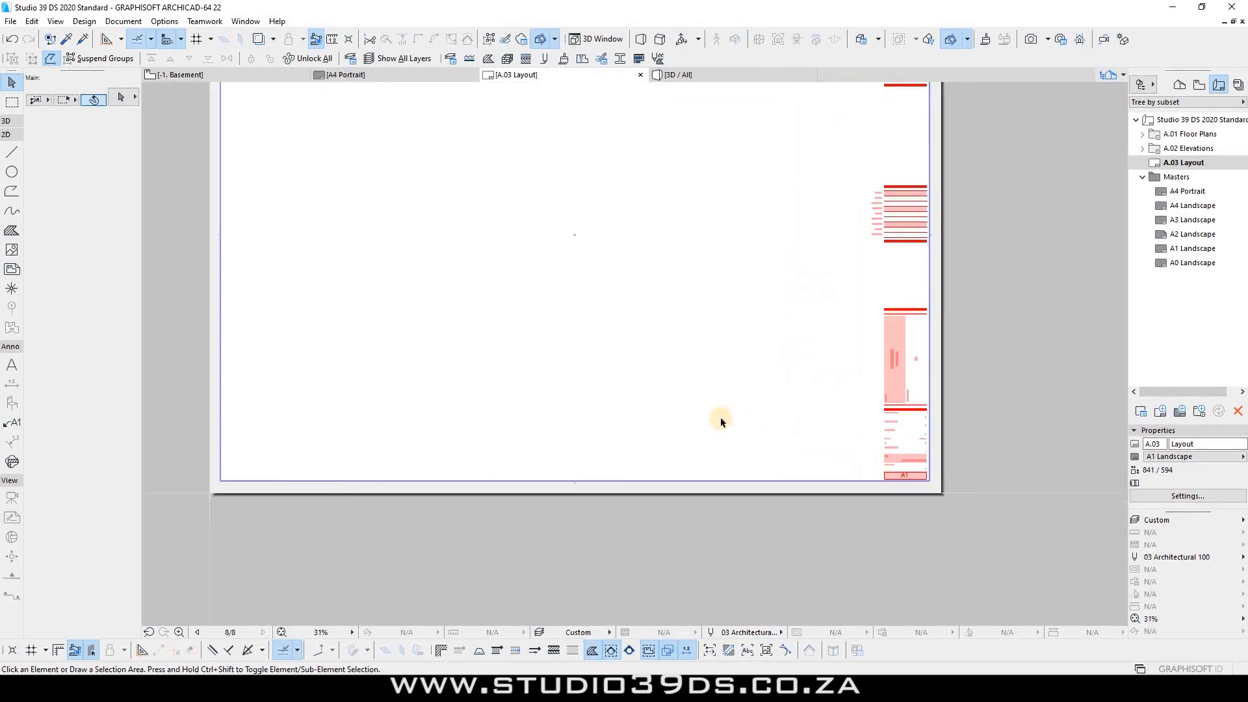
scroll(661, 423, "down", 4)
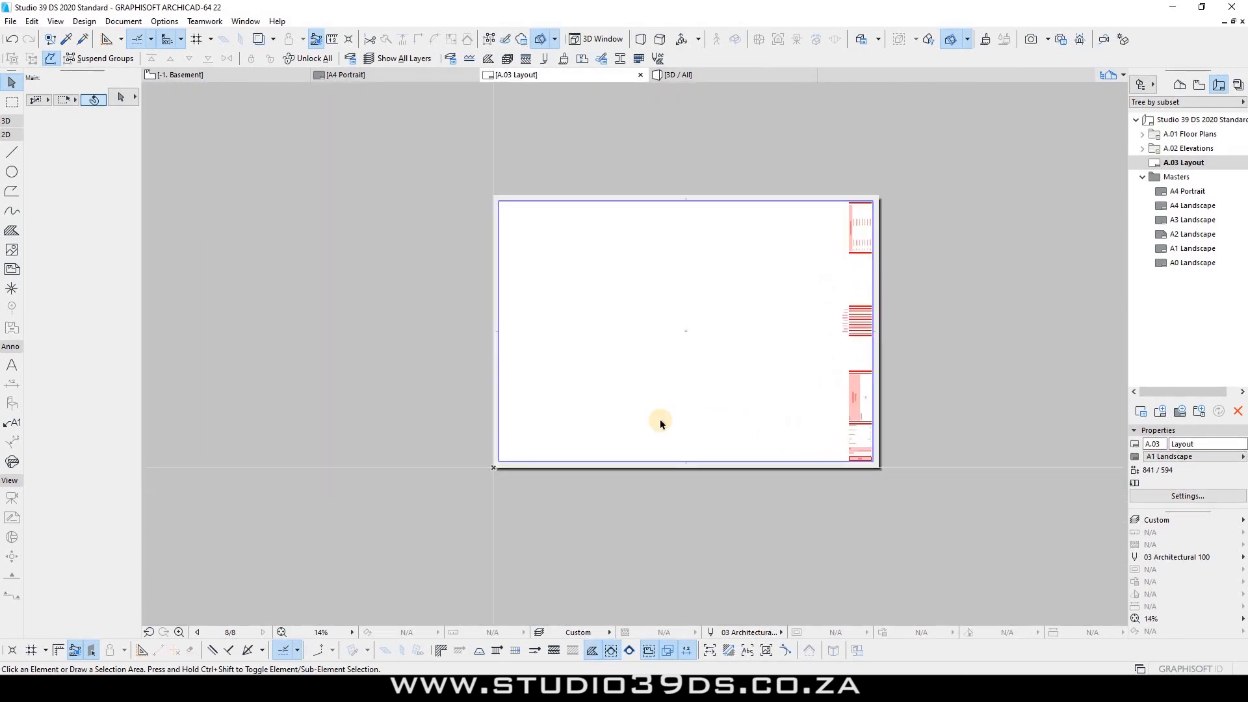